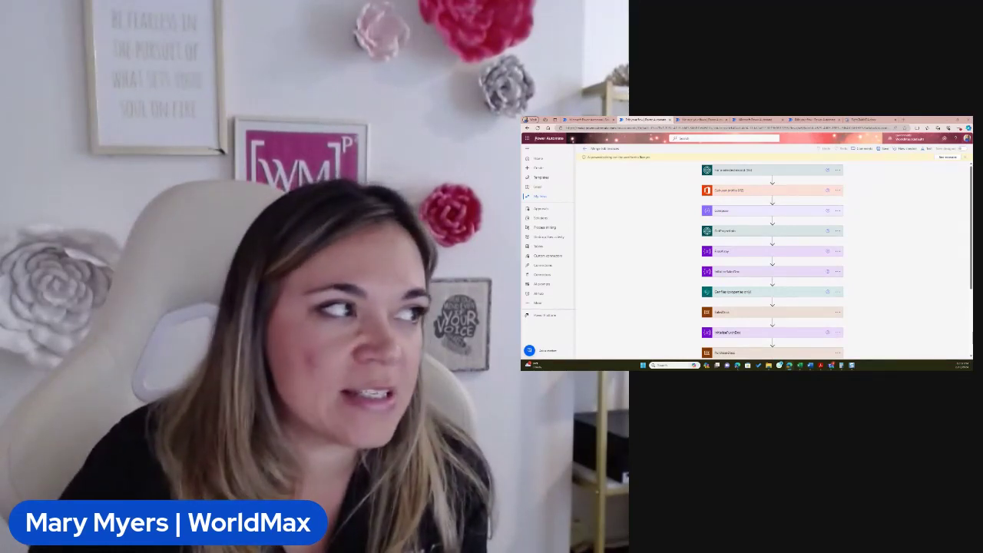
- Switch to Business Central's New Office Furniture job card and hide its details pane
{"action": "key", "text": "alt+Tab"}
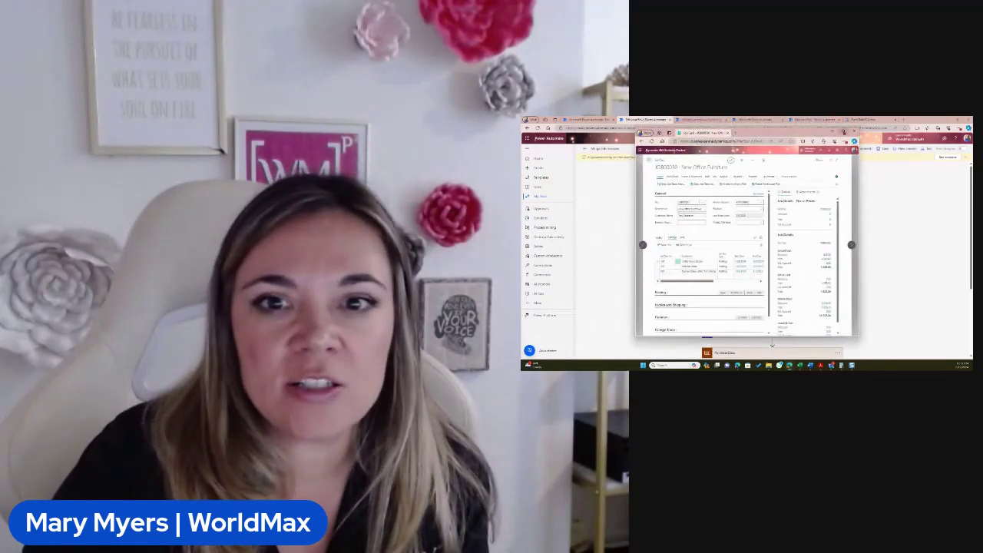
{"action": "left_click", "coordinate": [843, 131]}
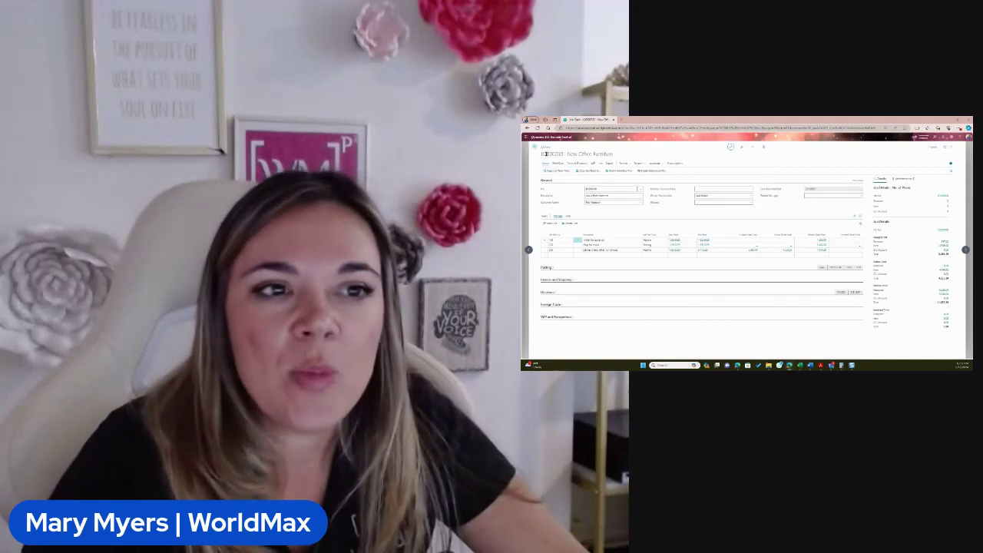
{"action": "left_click", "coordinate": [656, 164]}
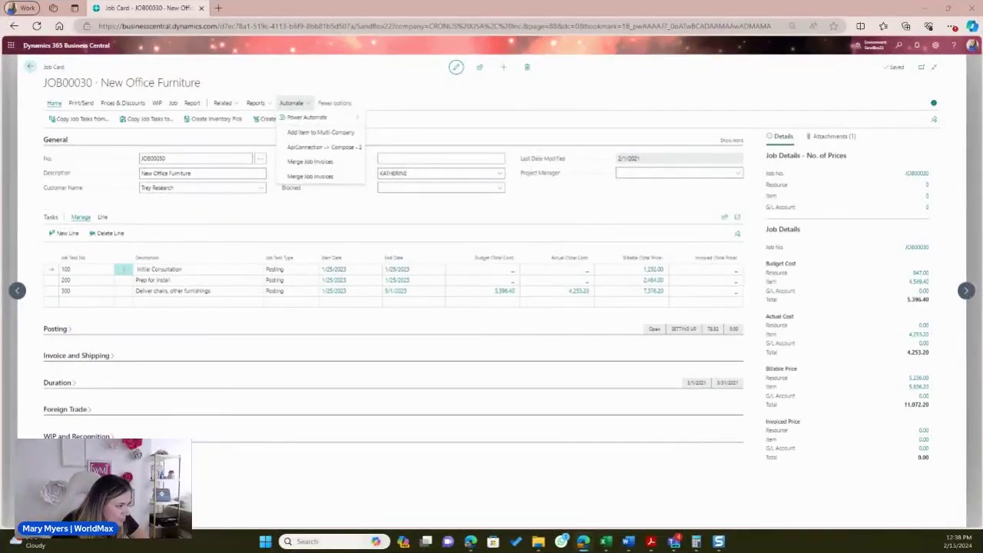
{"action": "key", "text": "ctrl+plus"}
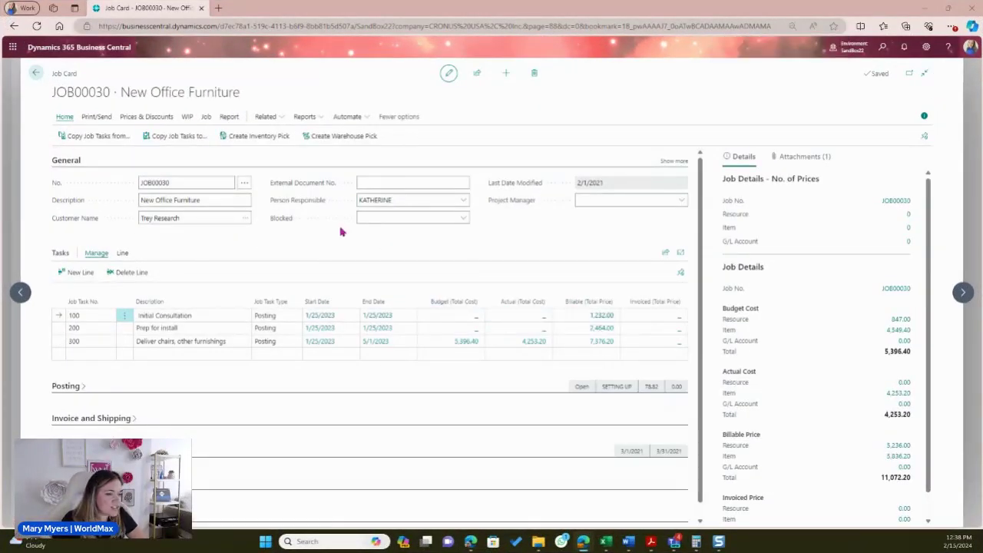
{"action": "left_click", "coordinate": [924, 116]}
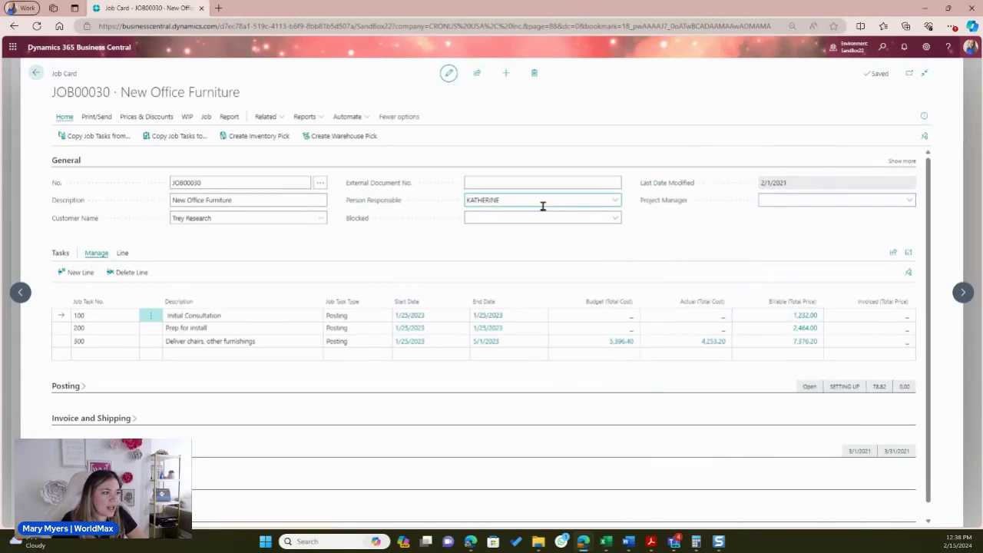
{"action": "key", "text": "ctrl+plus"}
{"action": "key", "text": "ctrl+plus"}
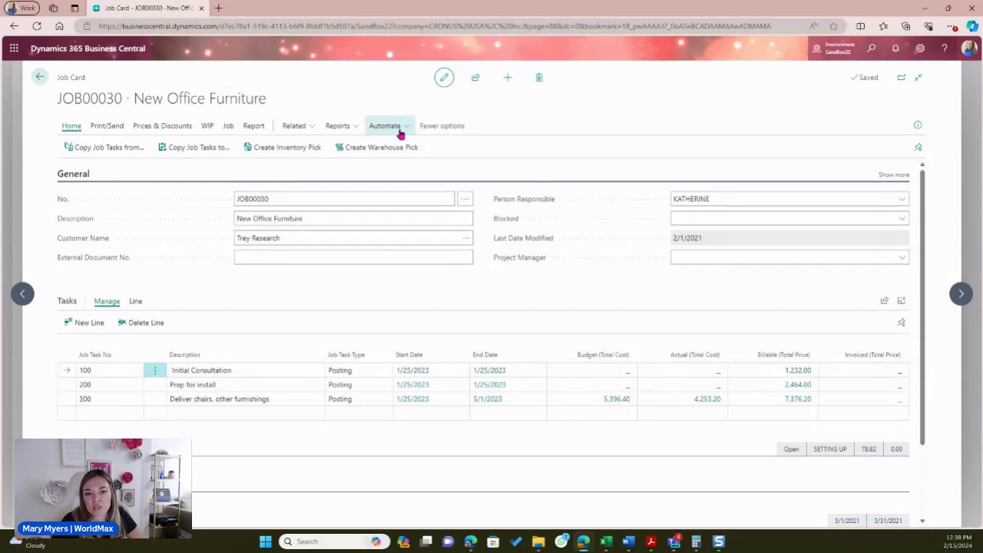
- Look at the Power Automate options for creating and managing flows from the job card
{"action": "left_click", "coordinate": [401, 133]}
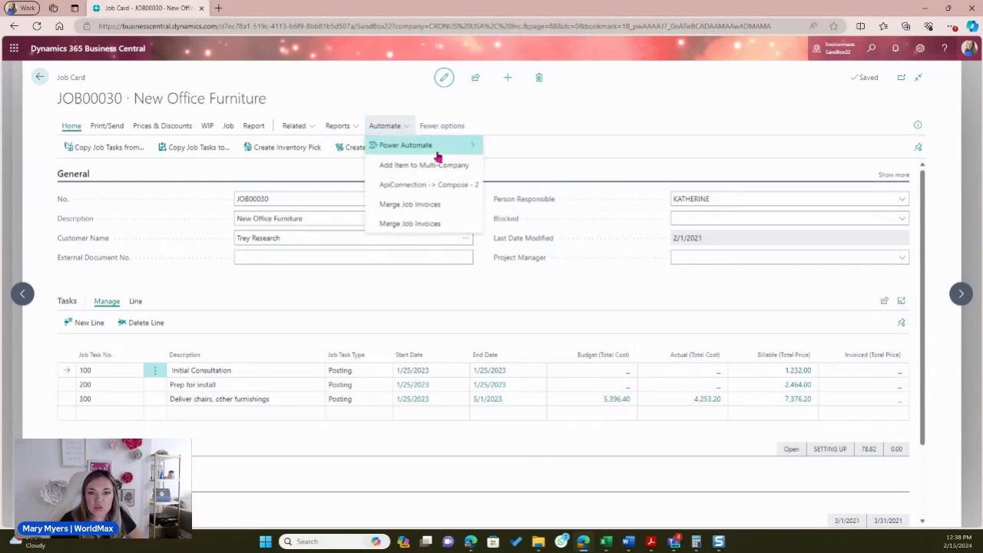
{"action": "left_click", "coordinate": [427, 147]}
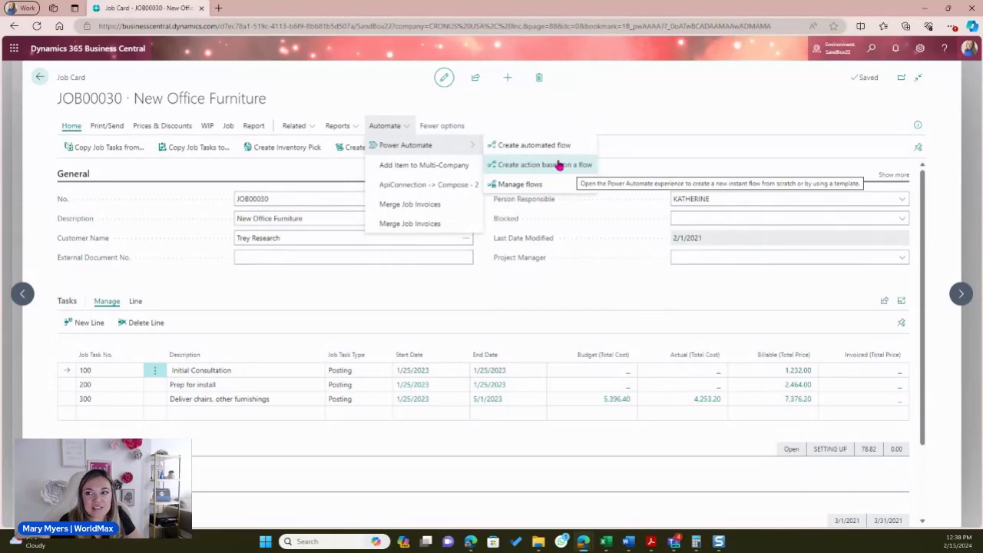
- Search for the Users page, open the listed user's card and check the AUTOMATE - EXEC permission set
{"action": "left_click", "coordinate": [870, 48]}
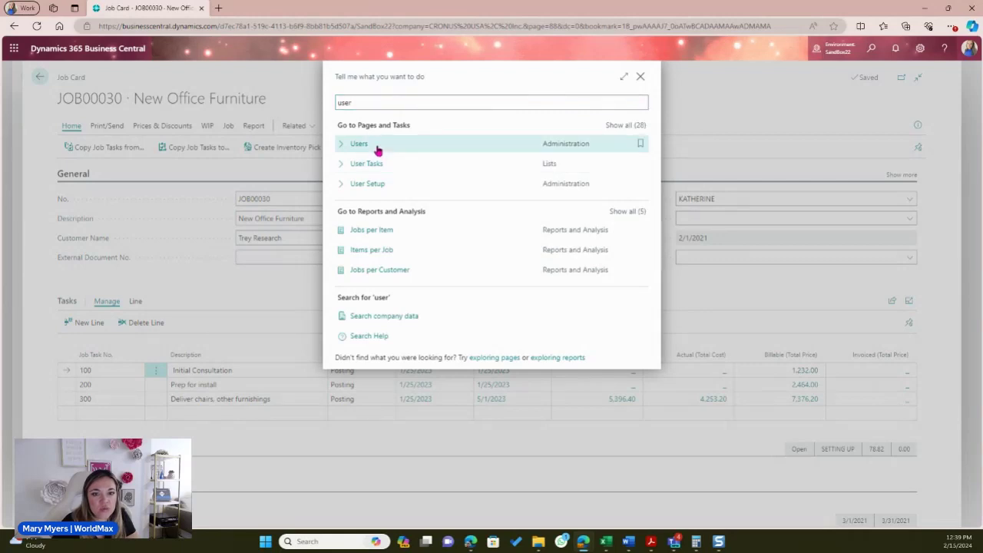
{"action": "left_click", "coordinate": [377, 151]}
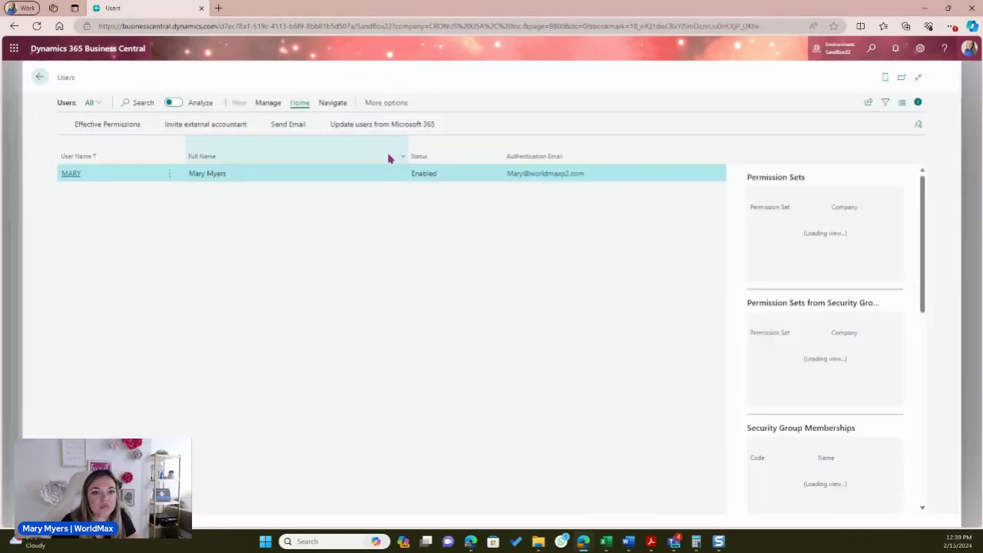
{"action": "left_click", "coordinate": [66, 173]}
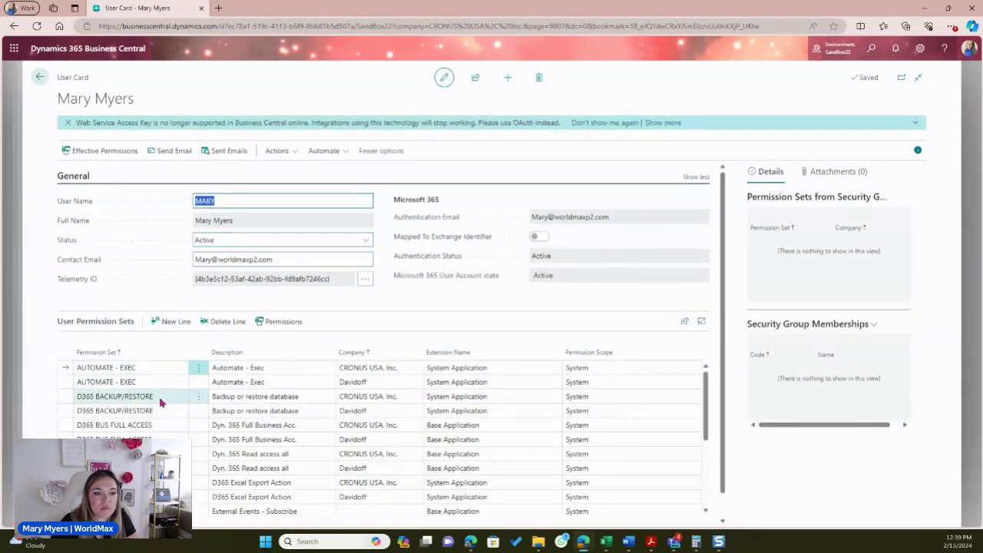
{"action": "scroll", "coordinate": [130, 376], "scroll_direction": "down", "scroll_amount": 1}
{"action": "scroll", "coordinate": [129, 379], "scroll_direction": "up", "scroll_amount": 1}
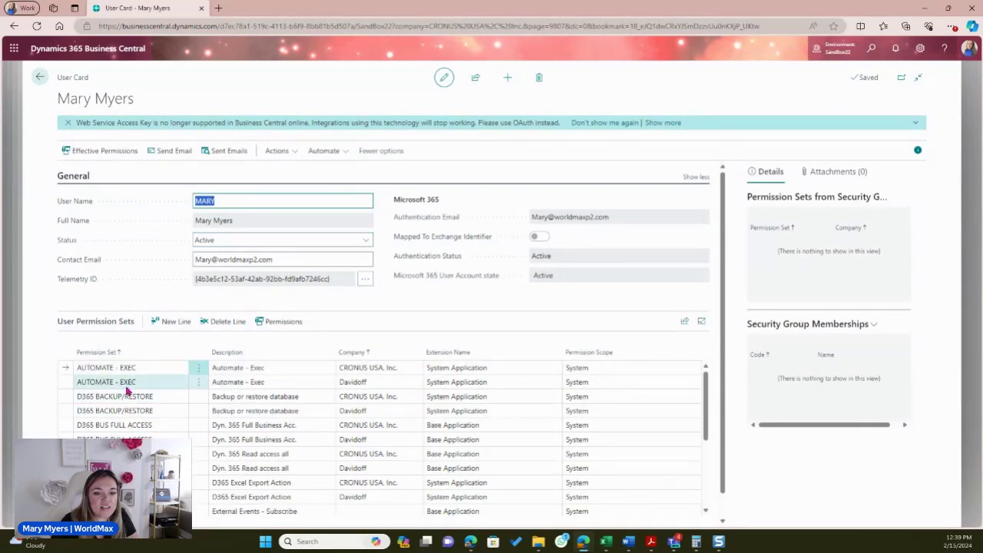
{"action": "left_click", "coordinate": [147, 367]}
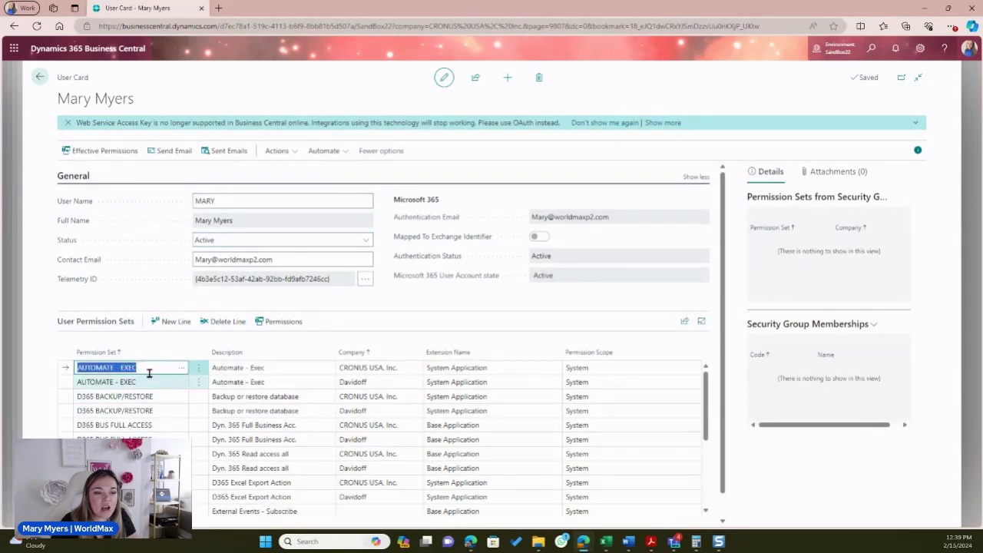
- Return to the New Office Furniture job card and start the first Merge Job Invoices automation
{"action": "left_click", "coordinate": [40, 77]}
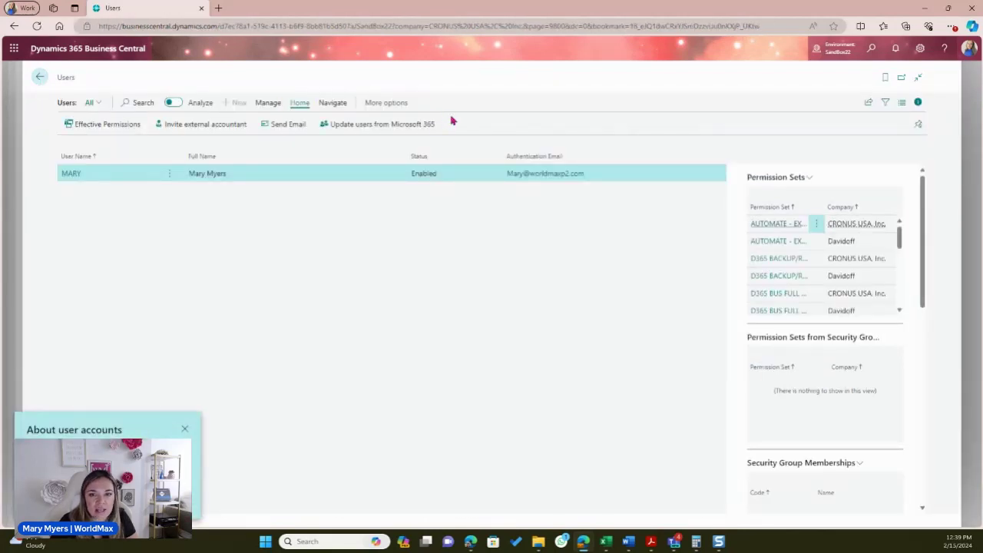
{"action": "left_click", "coordinate": [40, 77]}
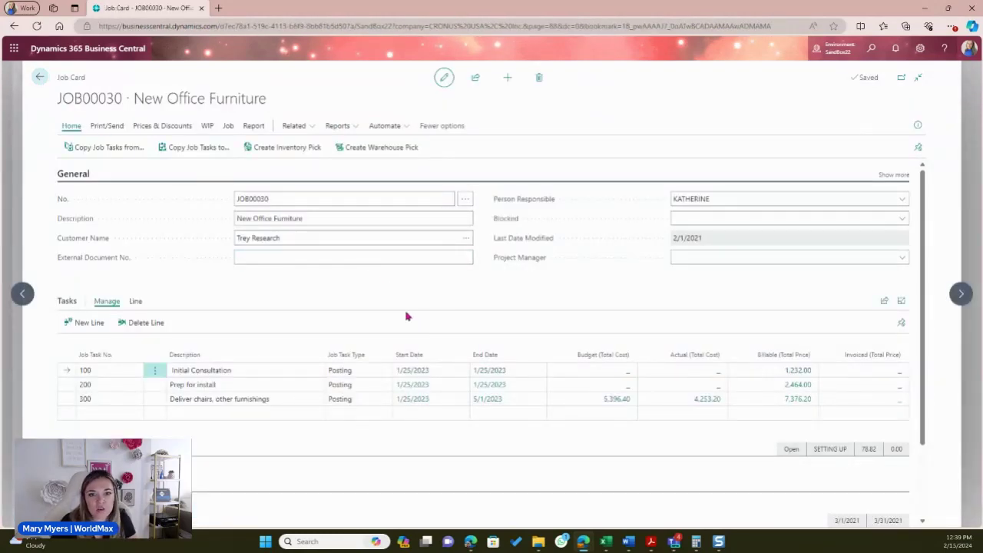
{"action": "left_click", "coordinate": [387, 127]}
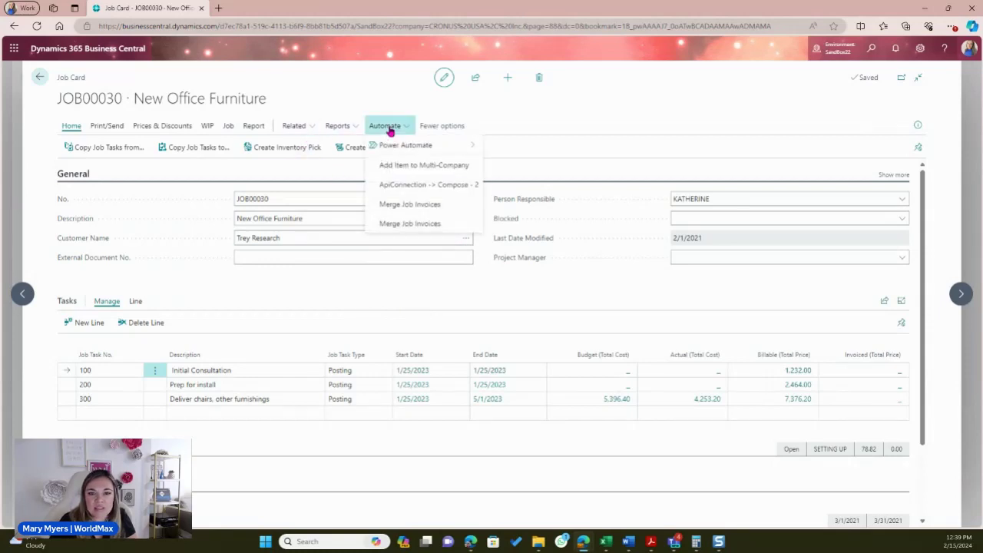
{"action": "left_click", "coordinate": [435, 206]}
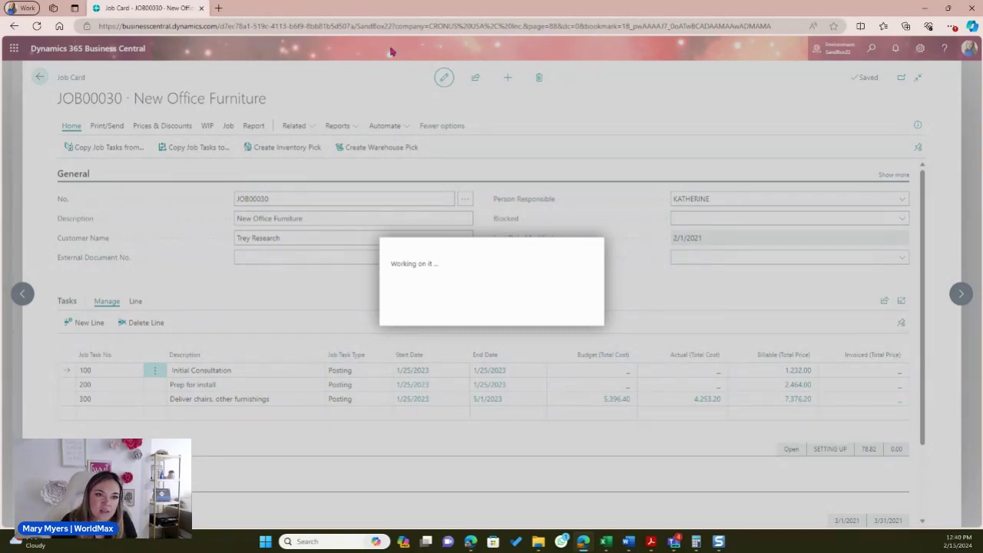
- Switch to the Merge Job Invoices flow in Power Automate and examine its overall sequence of actions
{"action": "left_click_drag", "start_coordinate": [388, 7], "coordinate": [404, 85]}
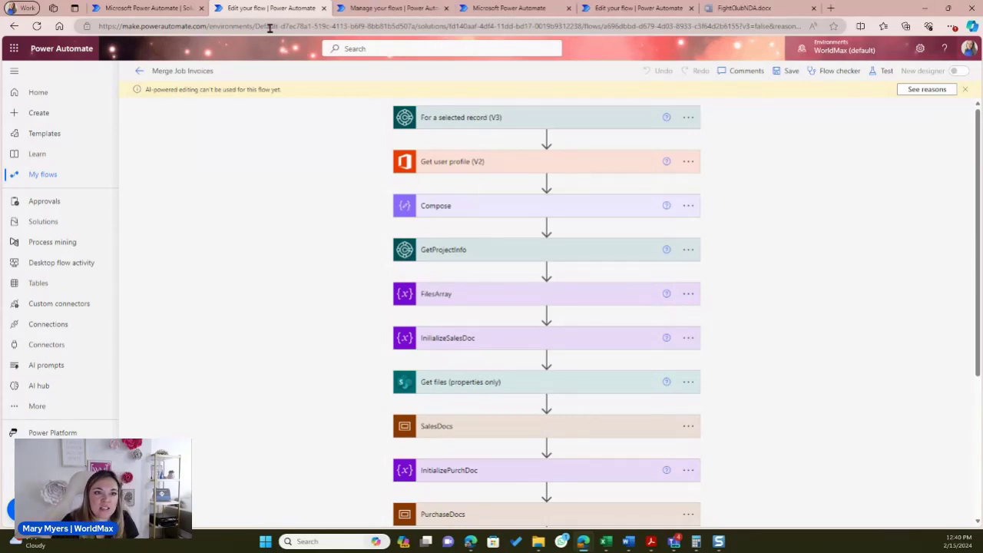
{"action": "left_click", "coordinate": [182, 26]}
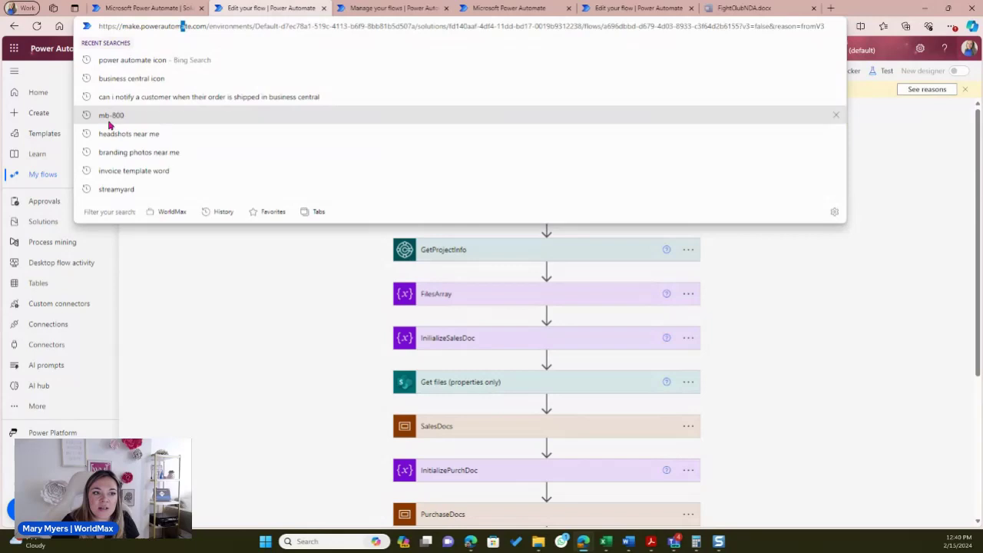
{"action": "left_click", "coordinate": [921, 254]}
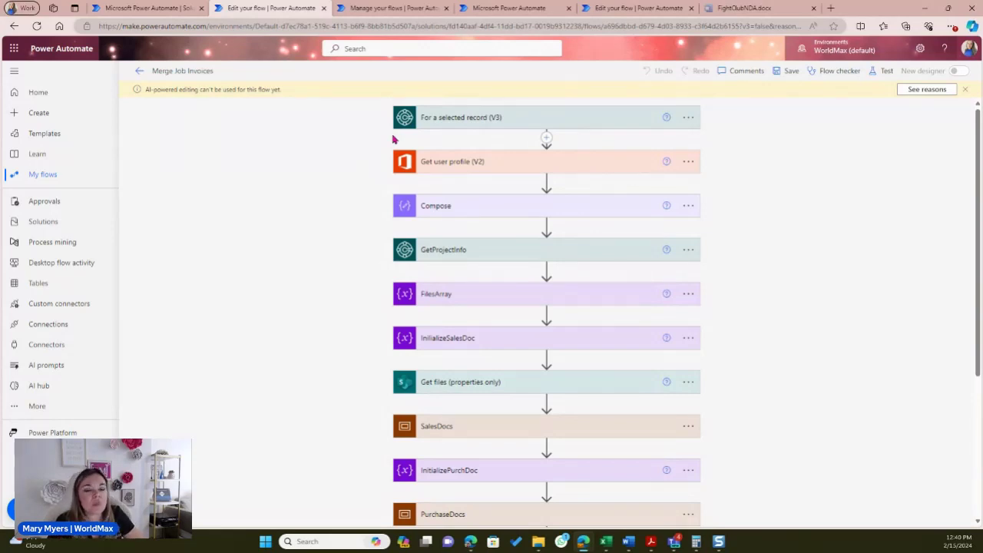
{"action": "scroll", "coordinate": [712, 295], "scroll_direction": "down", "scroll_amount": 2}
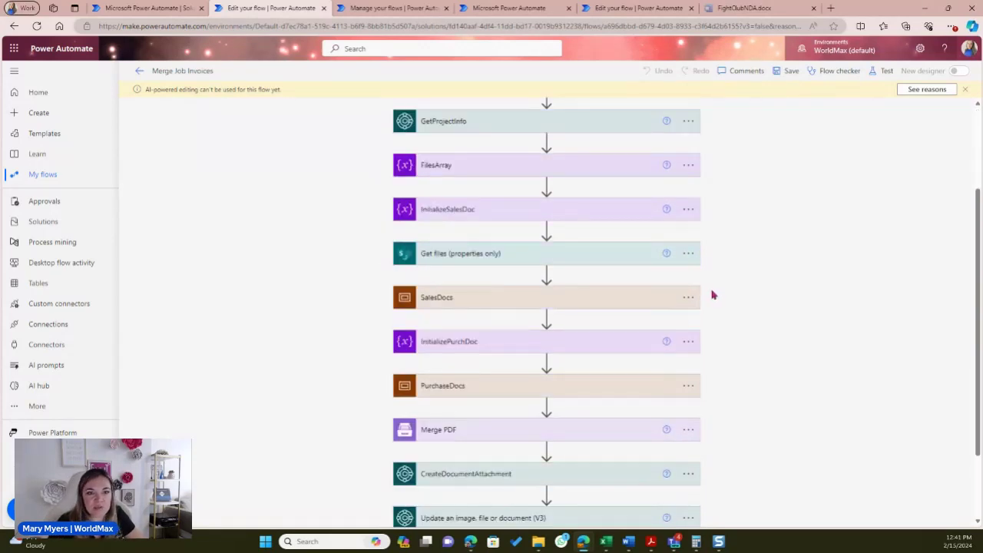
{"action": "scroll", "coordinate": [712, 295], "scroll_direction": "up", "scroll_amount": 2}
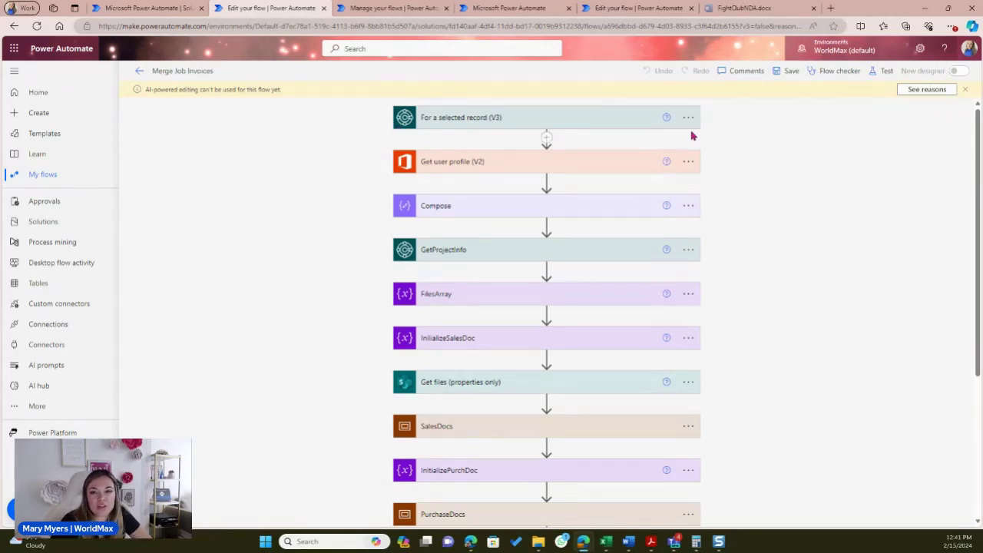
- Examine the For a selected record (V3) trigger's settings and the user field of the Get user profile (V2) action
{"action": "left_click", "coordinate": [528, 123]}
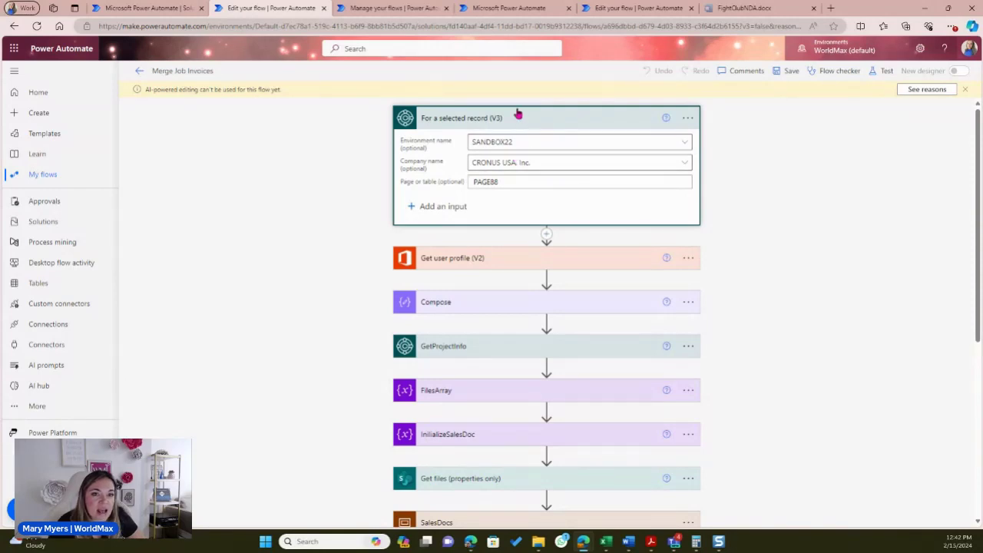
{"action": "mouse_move", "coordinate": [665, 10]}
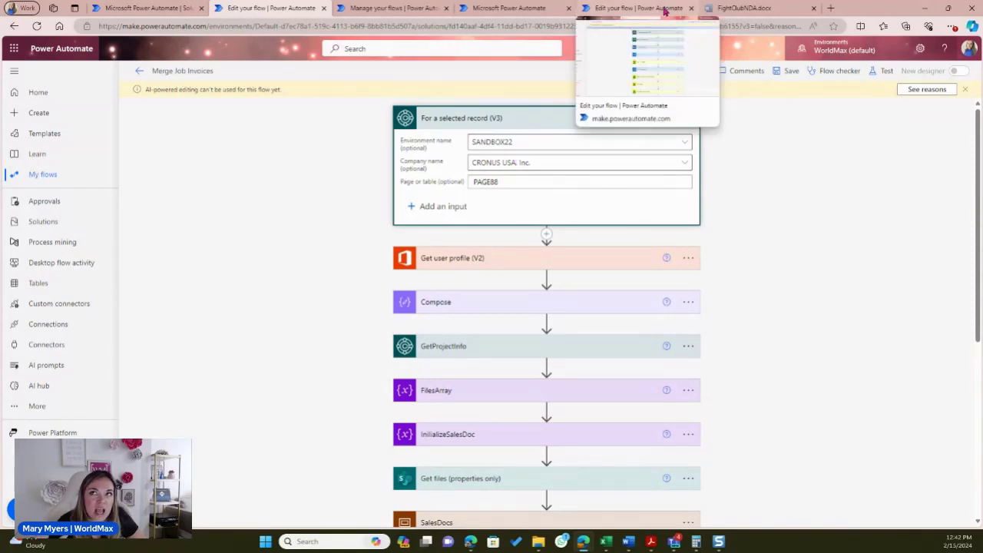
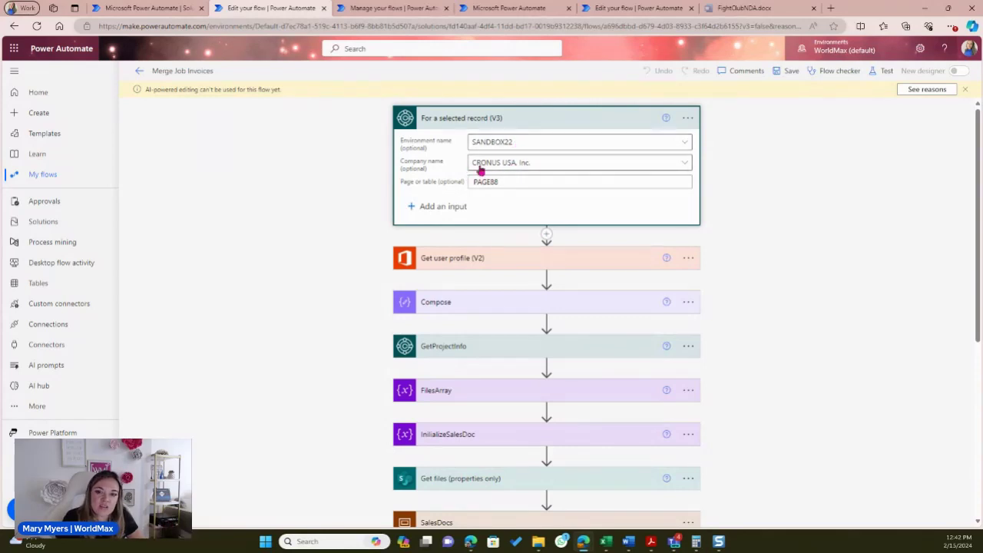
{"action": "mouse_move", "coordinate": [503, 181]}
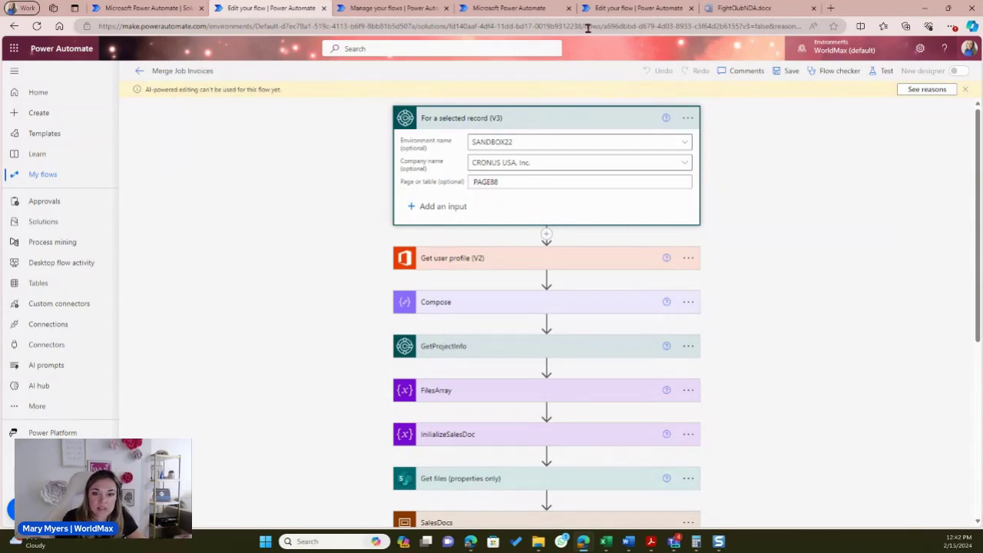
{"action": "scroll", "coordinate": [568, 169], "scroll_direction": "down", "scroll_amount": 1}
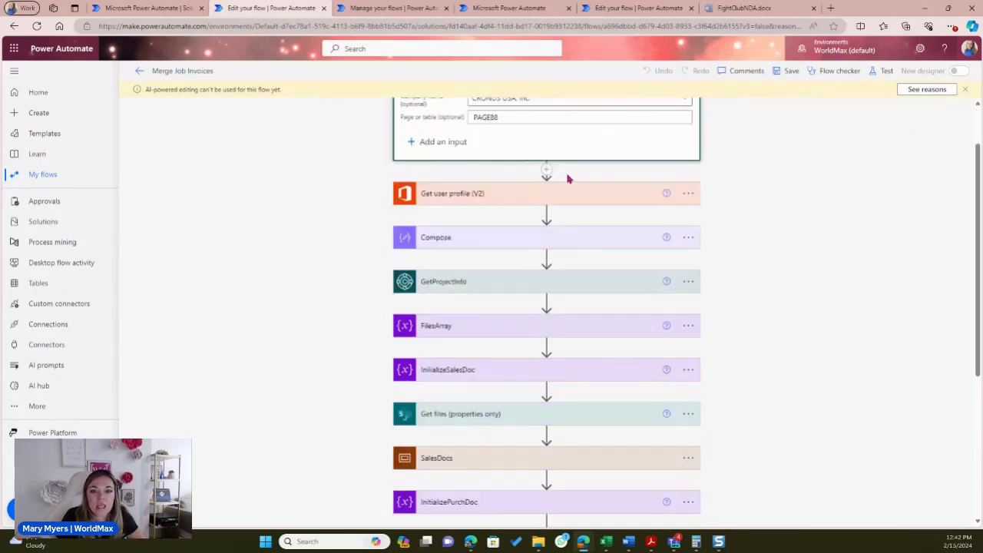
{"action": "scroll", "coordinate": [564, 167], "scroll_direction": "up", "scroll_amount": 1}
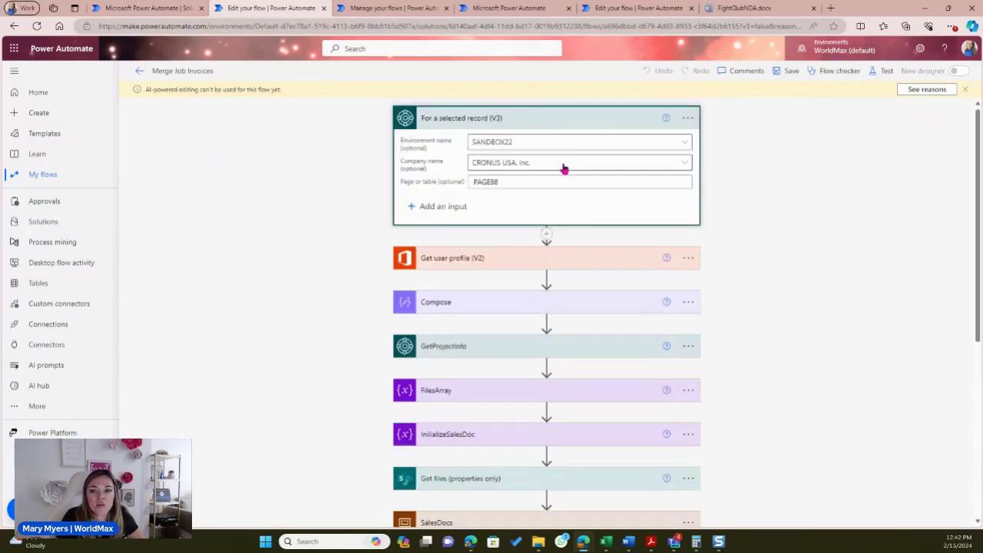
{"action": "left_click", "coordinate": [536, 119]}
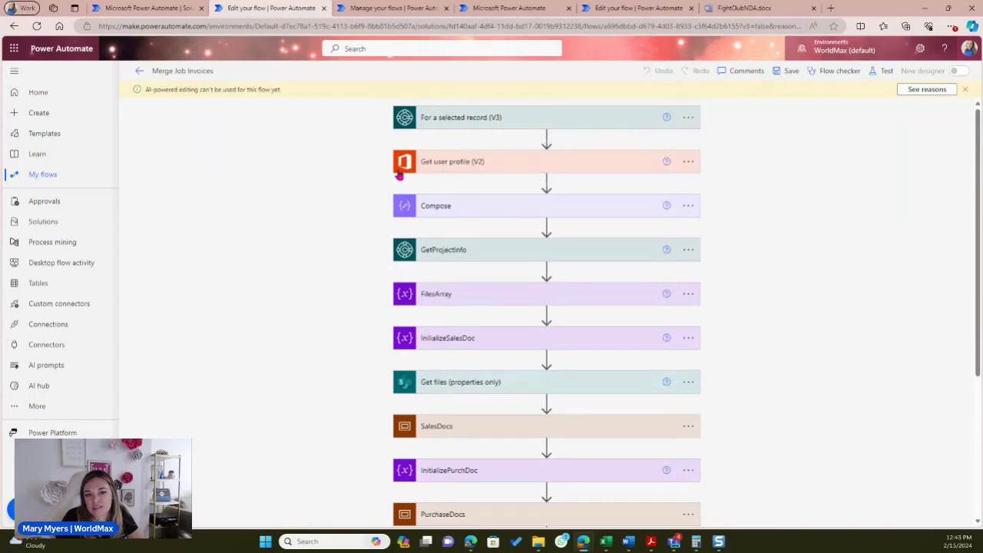
{"action": "left_click", "coordinate": [527, 160]}
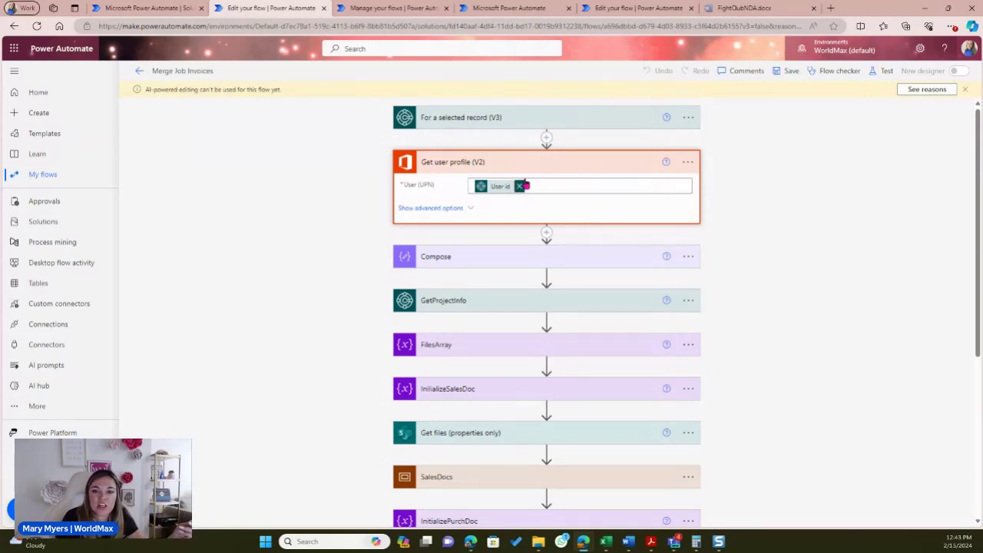
- Examine the GetProjectInfo action's settings and read its help information
{"action": "scroll", "coordinate": [530, 248], "scroll_direction": "down", "scroll_amount": 2}
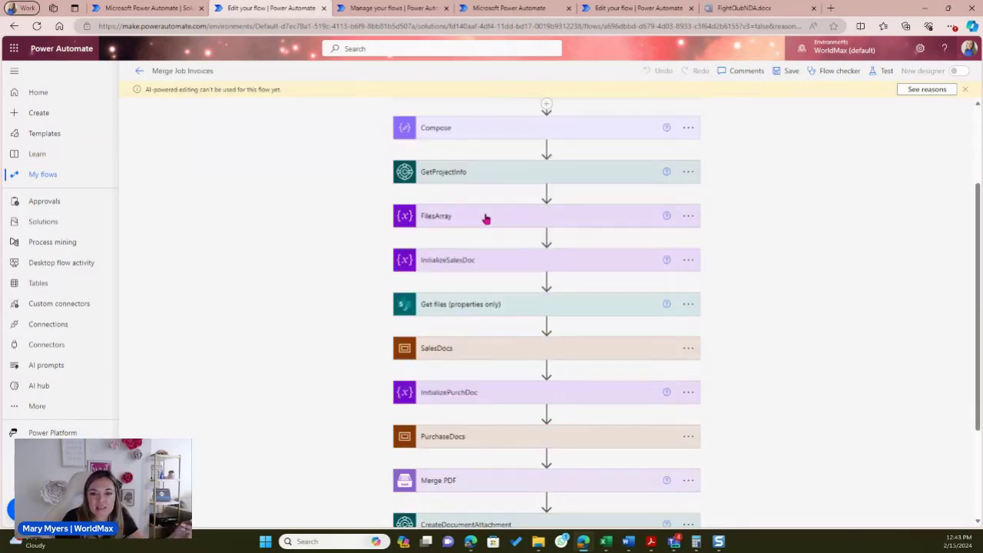
{"action": "left_click", "coordinate": [468, 174]}
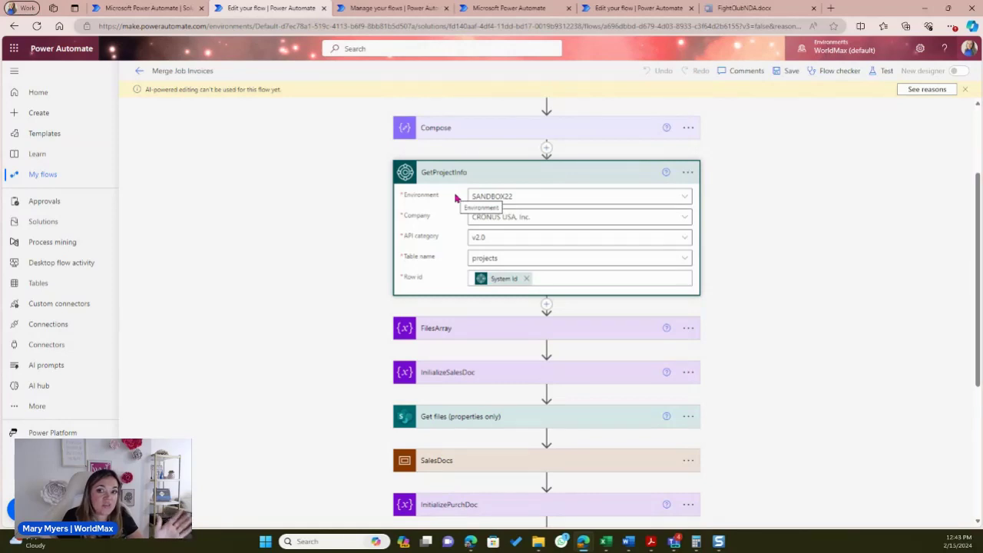
{"action": "left_click", "coordinate": [667, 173]}
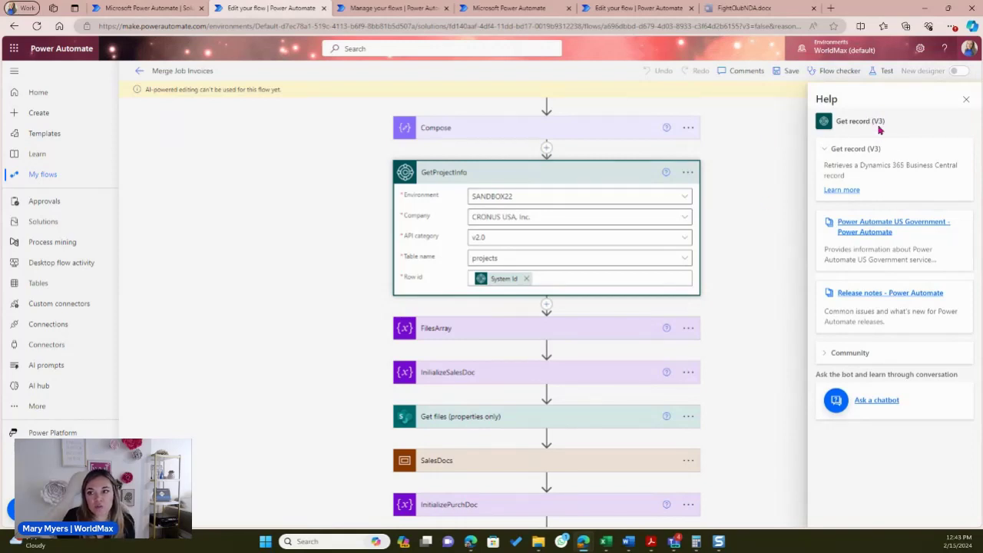
{"action": "left_click", "coordinate": [749, 176]}
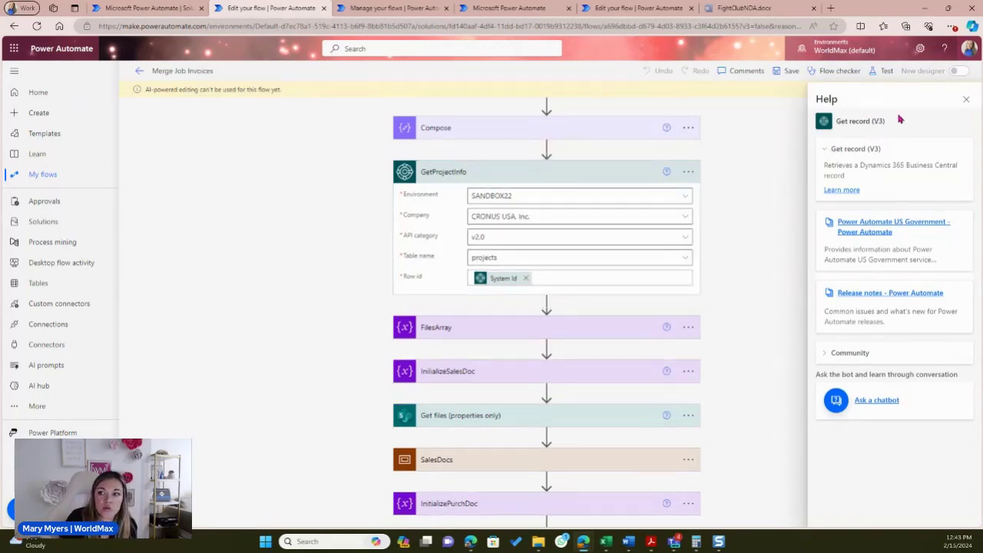
{"action": "left_click", "coordinate": [965, 100]}
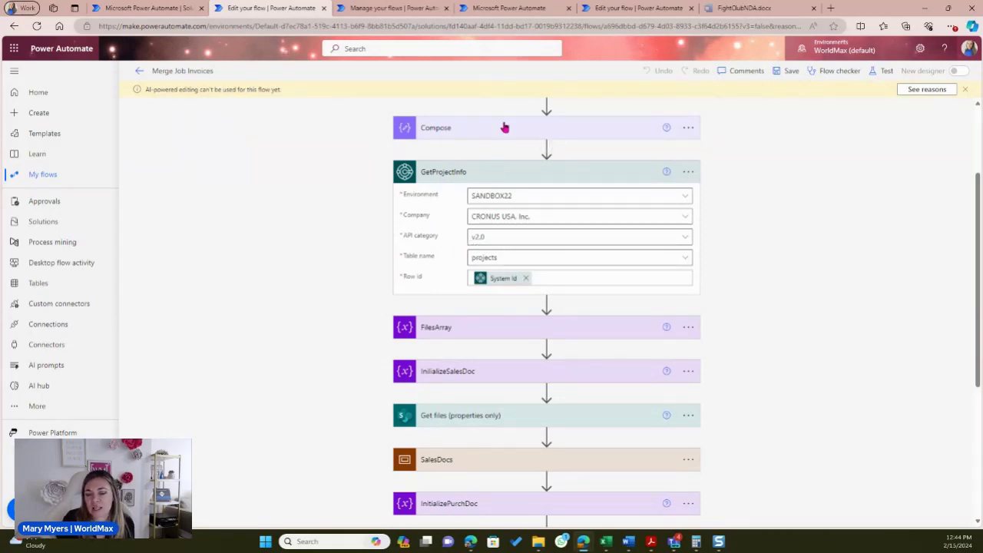
- Open the bookmarked API (v2.0) documentation for Business Central on Microsoft Learn in a new browser tab
{"action": "scroll", "coordinate": [504, 128], "scroll_direction": "up", "scroll_amount": 2}
{"action": "scroll", "coordinate": [440, 189], "scroll_direction": "down", "scroll_amount": 1}
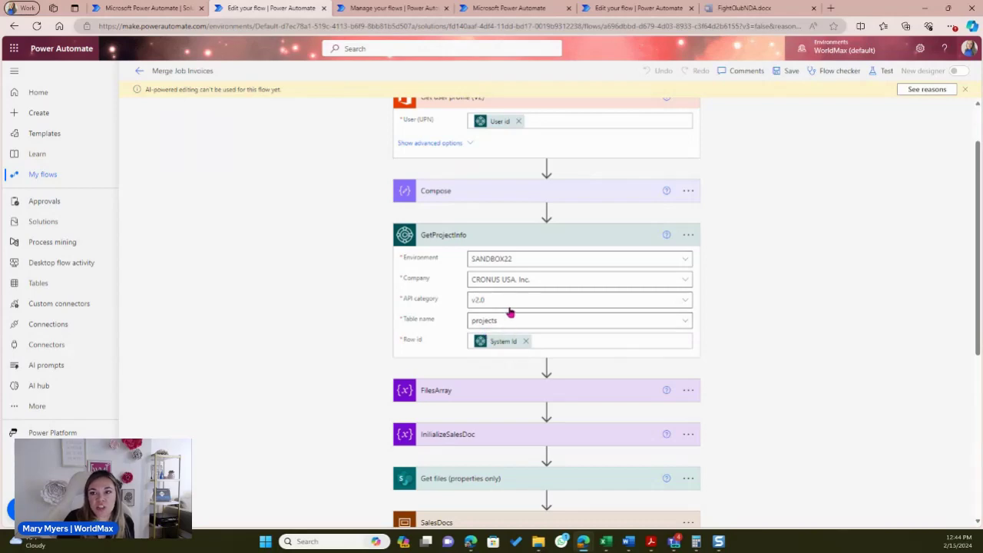
{"action": "left_click", "coordinate": [831, 9]}
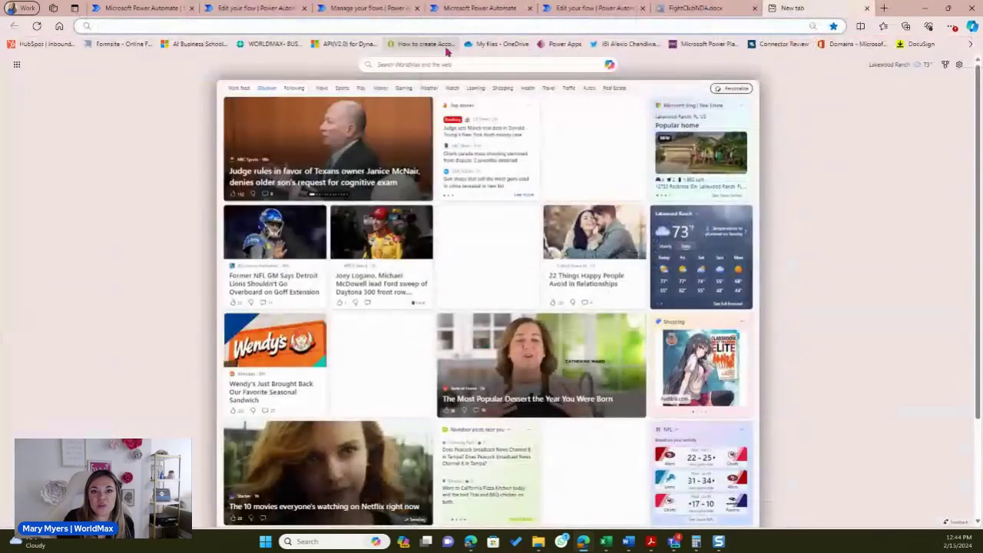
{"action": "left_click_drag", "start_coordinate": [261, 48], "coordinate": [373, 65]}
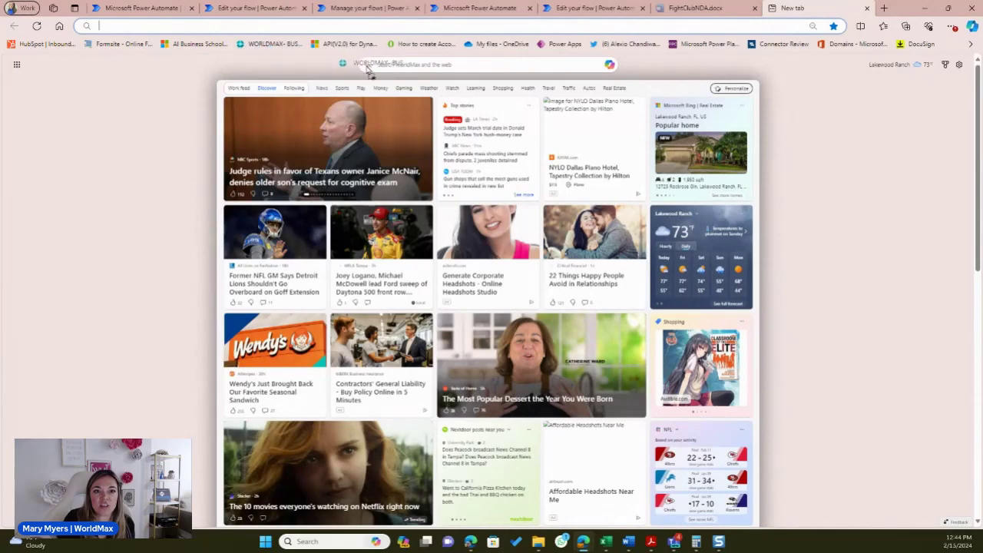
{"action": "left_click", "coordinate": [343, 43]}
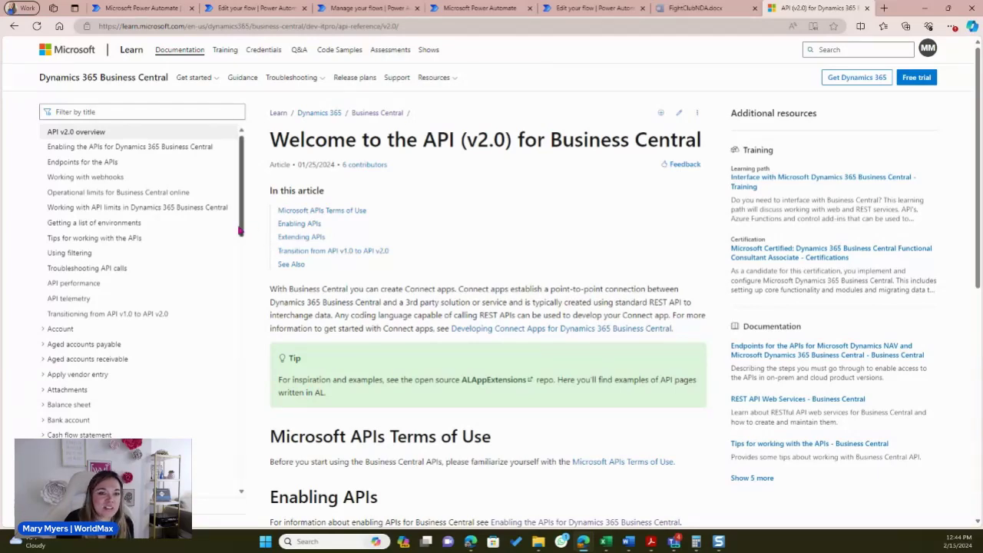
- Look through the API v2.0 overview and its list of resources, and open the Account resource article
{"action": "scroll", "coordinate": [180, 242], "scroll_direction": "down", "scroll_amount": 1}
{"action": "scroll", "coordinate": [644, 266], "scroll_direction": "down", "scroll_amount": 5}
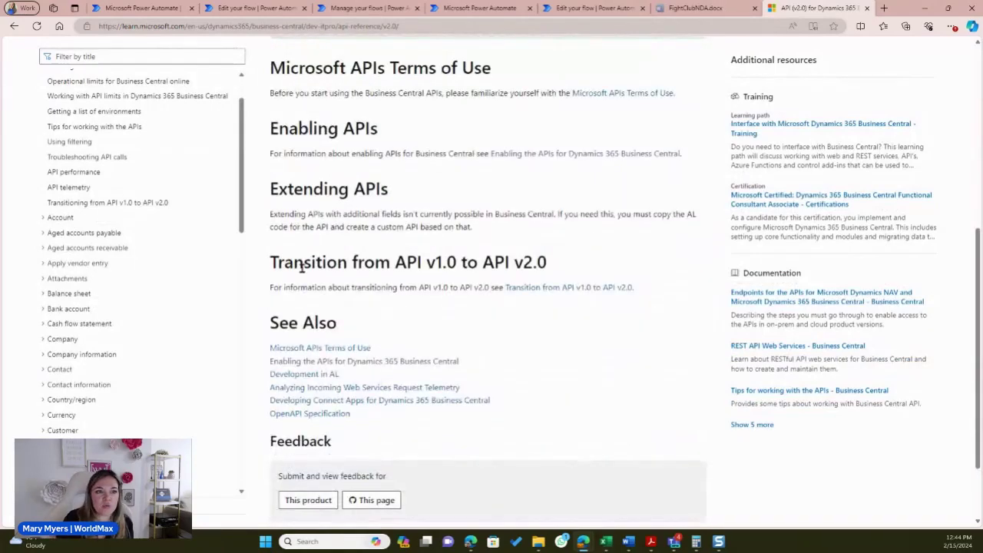
{"action": "scroll", "coordinate": [118, 220], "scroll_direction": "up", "scroll_amount": 3}
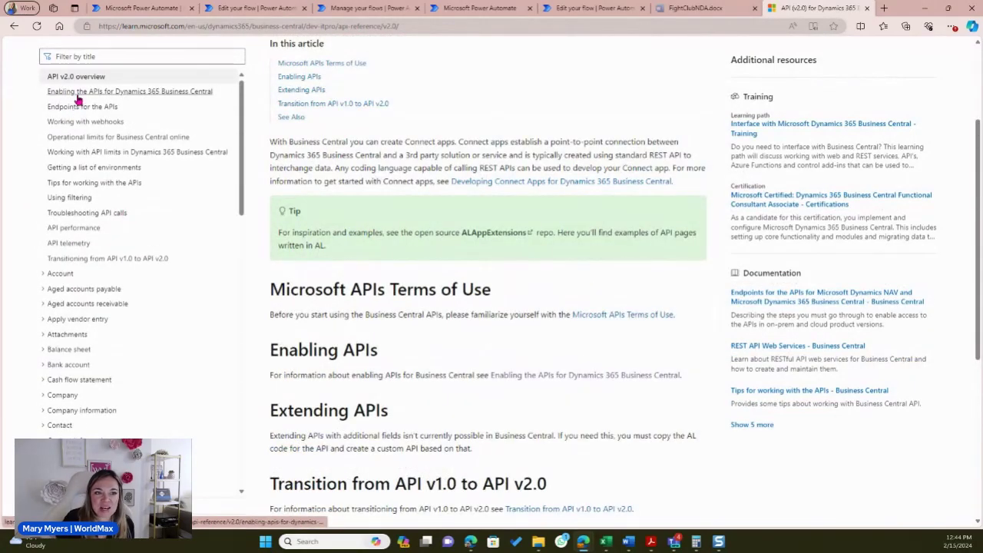
{"action": "scroll", "coordinate": [79, 124], "scroll_direction": "down", "scroll_amount": 1}
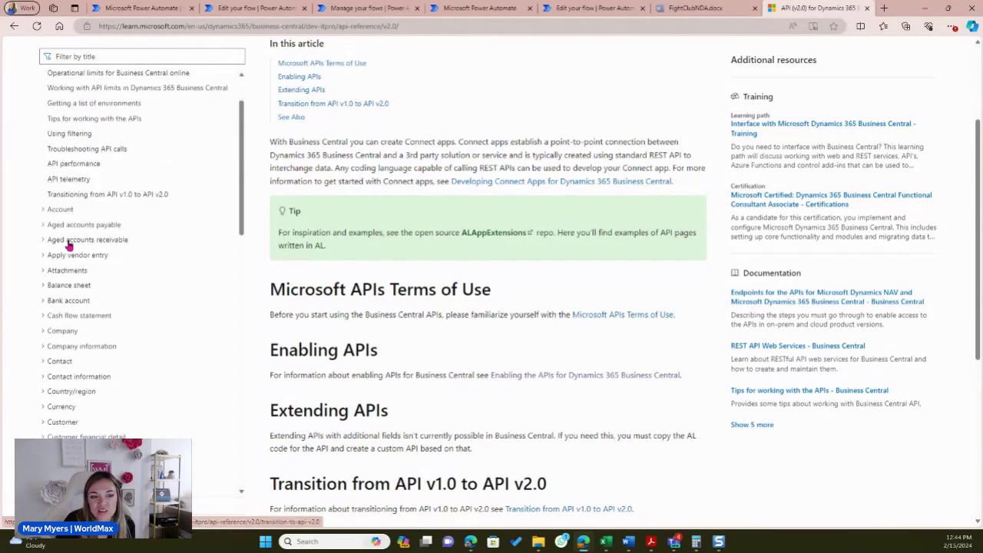
{"action": "left_click", "coordinate": [65, 215]}
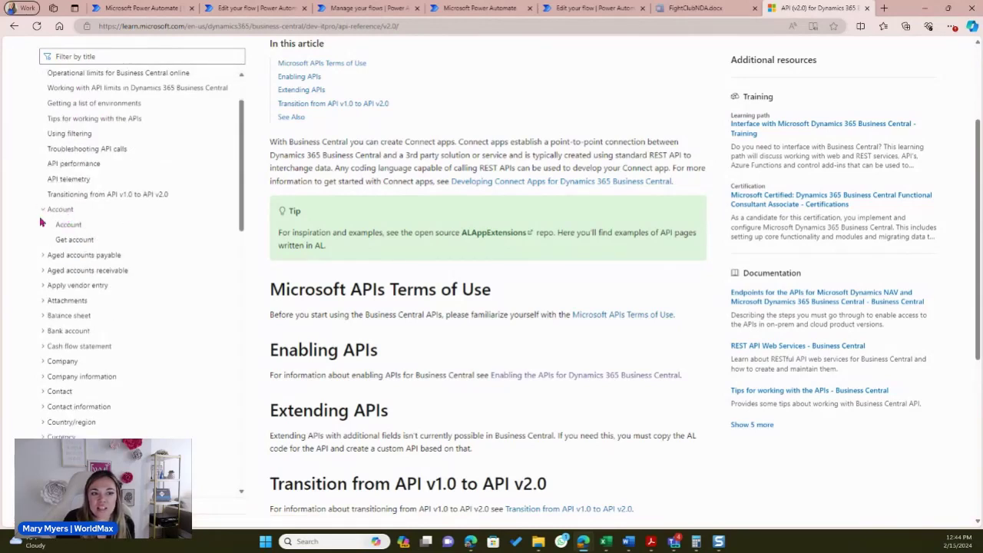
{"action": "left_click", "coordinate": [58, 211]}
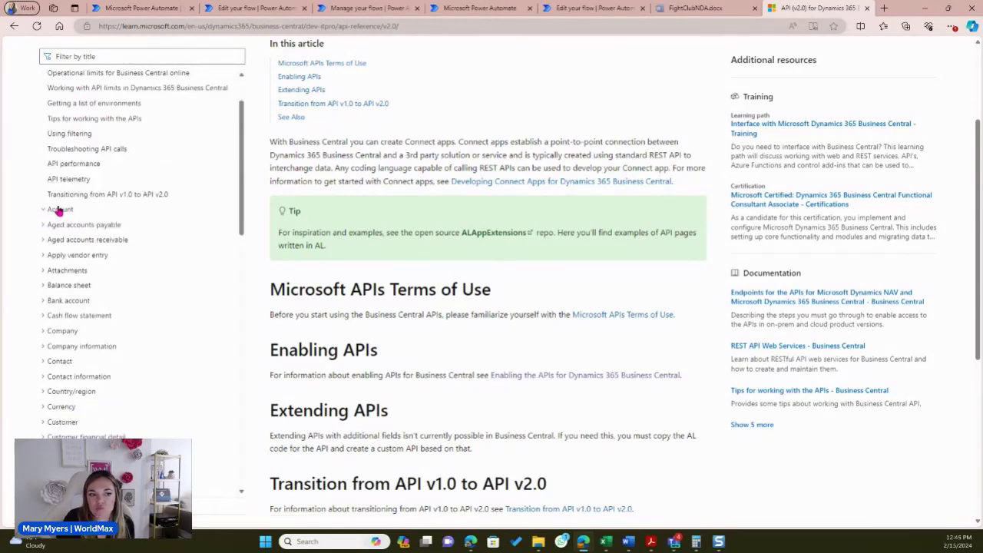
{"action": "left_click", "coordinate": [58, 211]}
{"action": "left_click", "coordinate": [65, 225]}
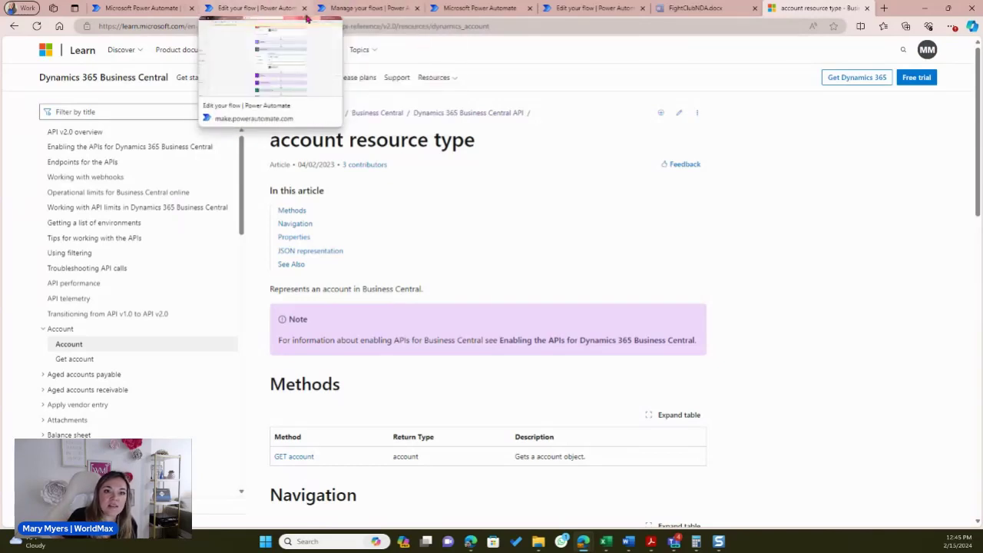
- Switch back to the Merge Job Invoices flow in Power Automate and check the table name of the GetProjectInfo action
{"action": "left_click", "coordinate": [254, 12]}
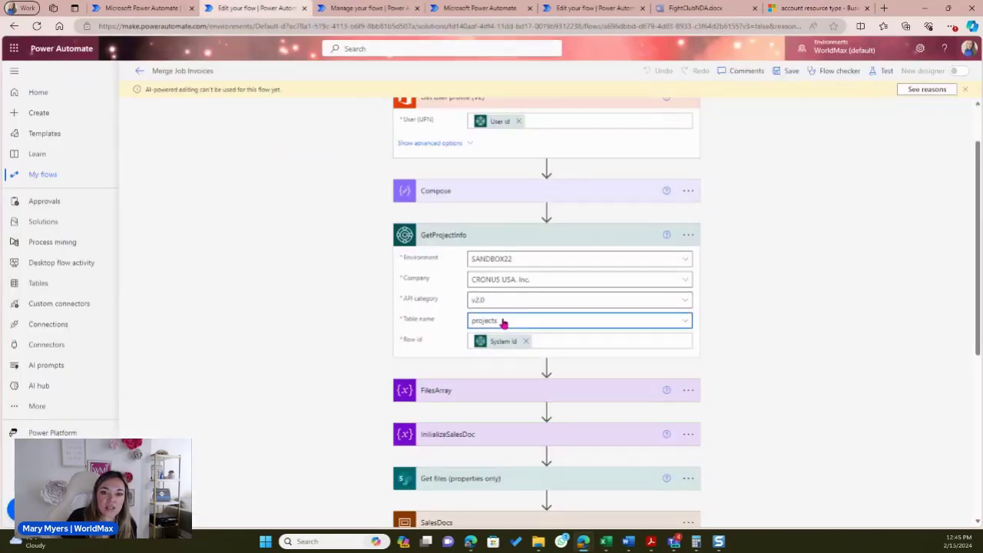
{"action": "left_click", "coordinate": [503, 322]}
{"action": "left_click", "coordinate": [835, 212]}
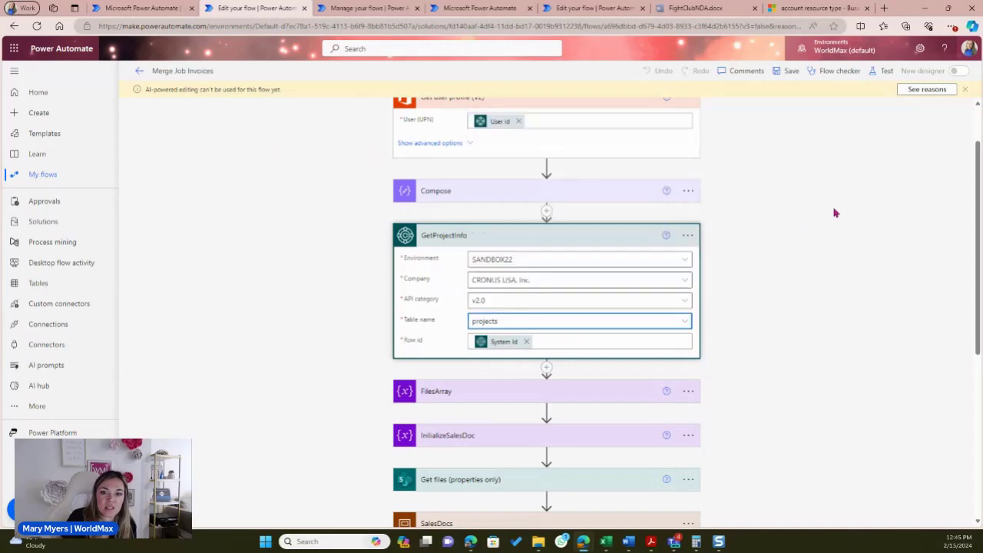
- Return to the Business Central API documentation, find the Project resource and open its article
{"action": "left_click", "coordinate": [800, 8]}
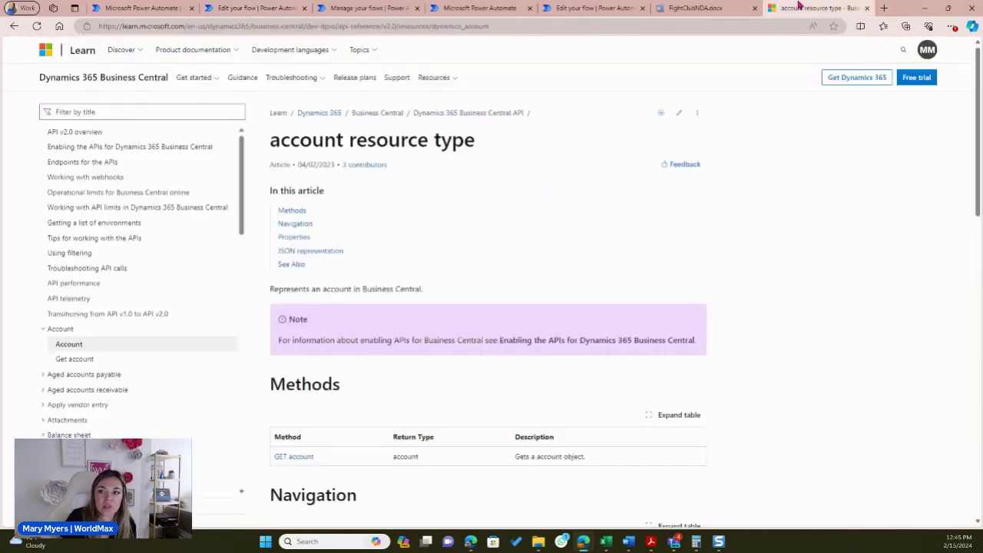
{"action": "scroll", "coordinate": [102, 321], "scroll_direction": "down", "scroll_amount": 5}
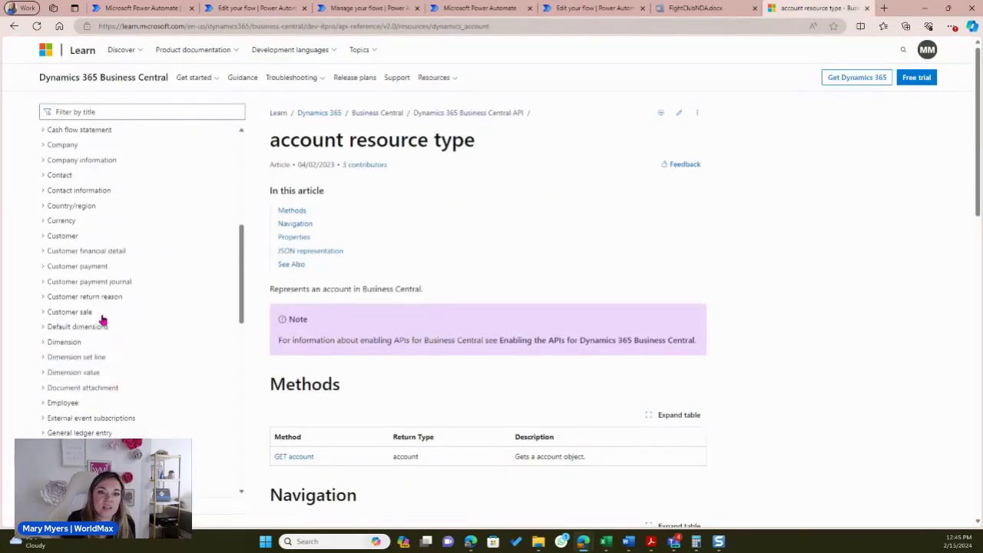
{"action": "scroll", "coordinate": [99, 318], "scroll_direction": "down", "scroll_amount": 3}
{"action": "scroll", "coordinate": [57, 314], "scroll_direction": "down", "scroll_amount": 3}
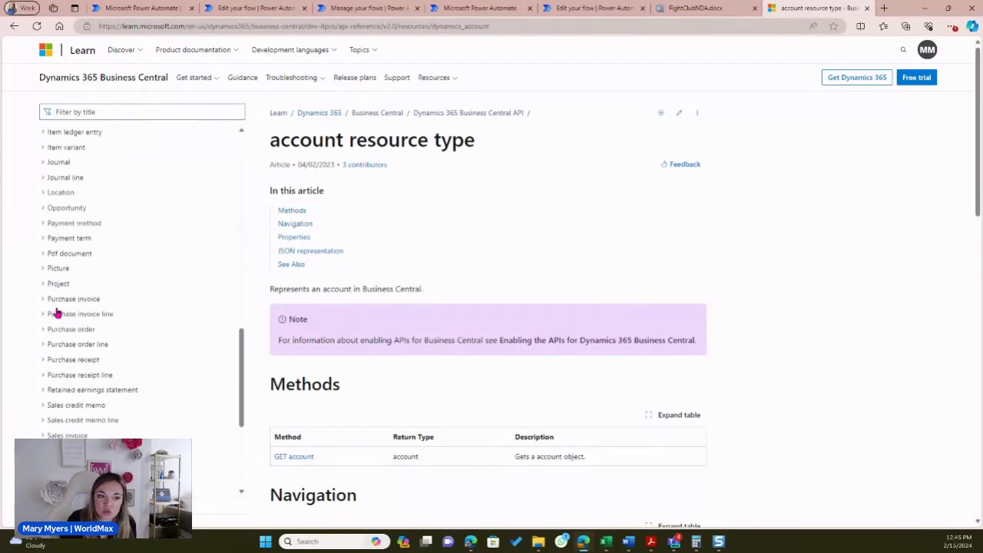
{"action": "scroll", "coordinate": [184, 305], "scroll_direction": "up", "scroll_amount": 3}
{"action": "scroll", "coordinate": [553, 291], "scroll_direction": "down", "scroll_amount": 3}
{"action": "scroll", "coordinate": [114, 316], "scroll_direction": "down", "scroll_amount": 1}
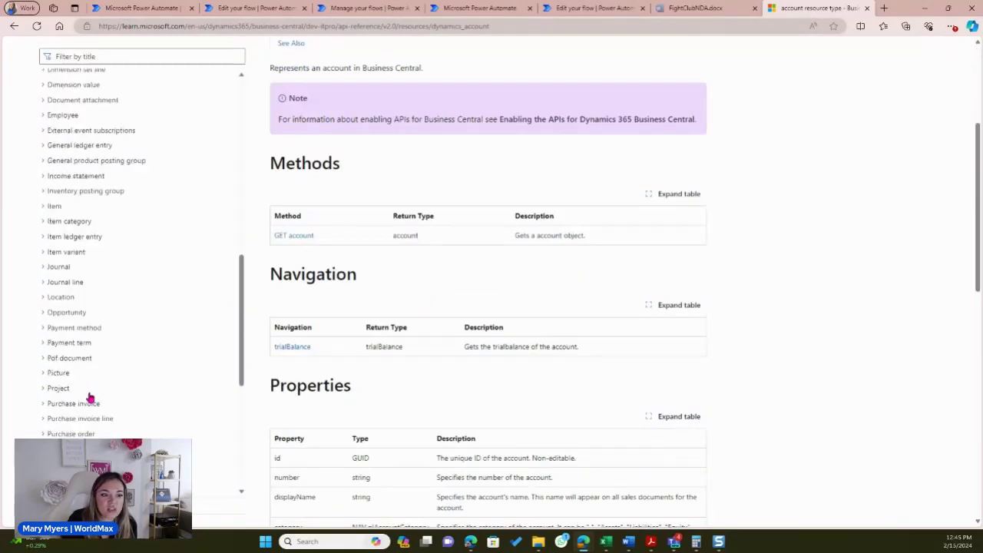
{"action": "left_click", "coordinate": [61, 388]}
{"action": "left_click", "coordinate": [66, 405]}
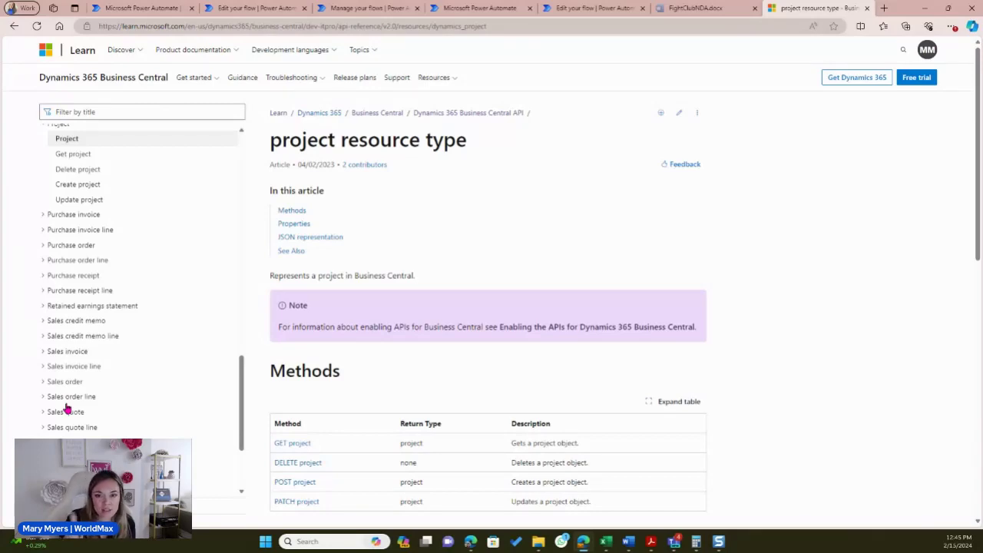
- Examine the methods, properties and JSON representation of the project resource type
{"action": "scroll", "coordinate": [555, 315], "scroll_direction": "down", "scroll_amount": 3}
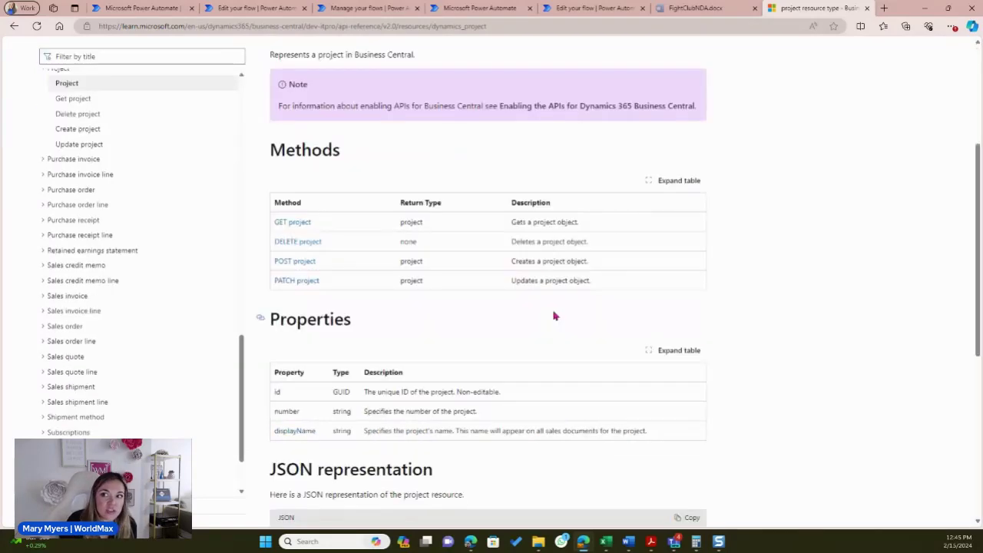
{"action": "scroll", "coordinate": [553, 313], "scroll_direction": "down", "scroll_amount": 2}
{"action": "scroll", "coordinate": [542, 310], "scroll_direction": "up", "scroll_amount": 1}
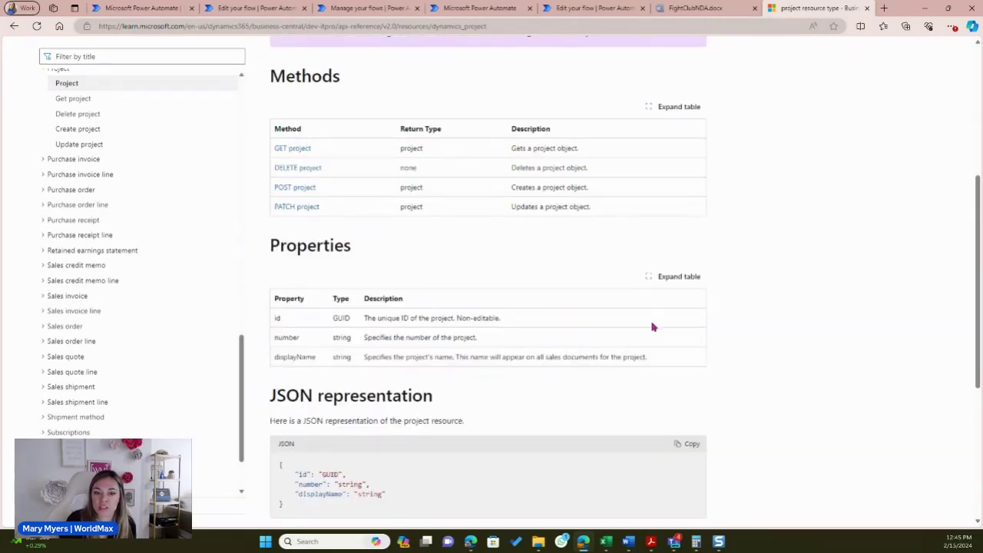
- Return to the Merge Job Invoices flow in Power Automate, collapse Get files (properties only), and expand SalesDocs with its Apply to each loop
{"action": "left_click", "coordinate": [253, 9]}
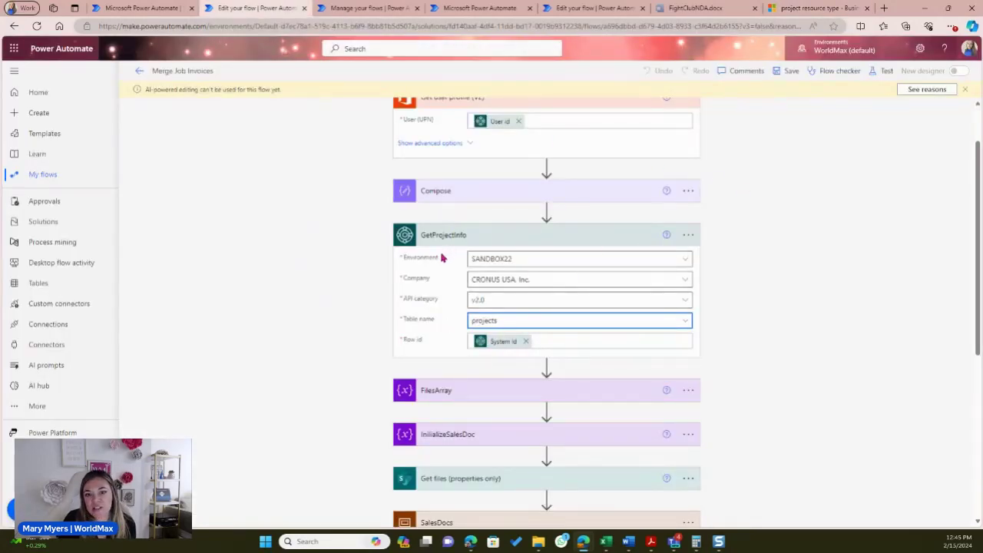
{"action": "scroll", "coordinate": [433, 286], "scroll_direction": "down", "scroll_amount": 1}
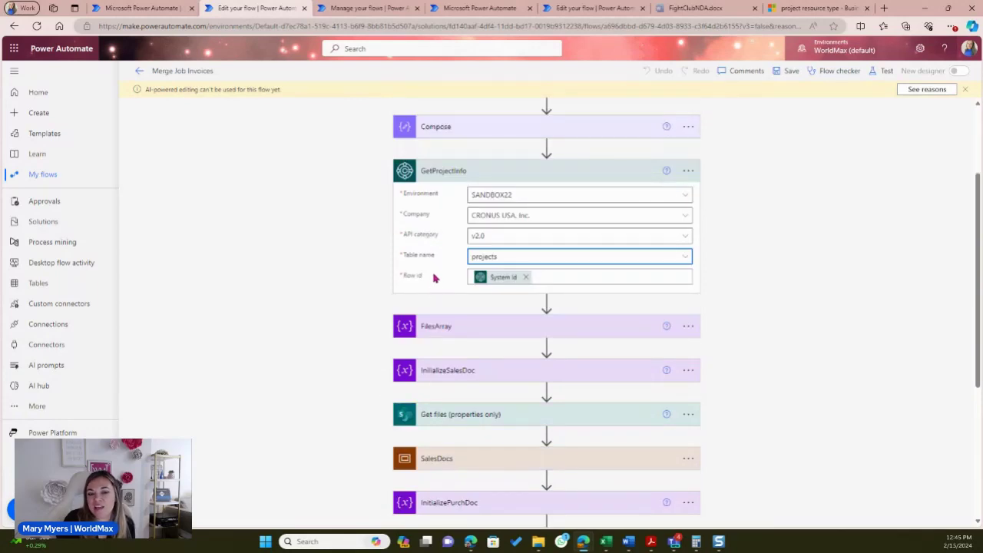
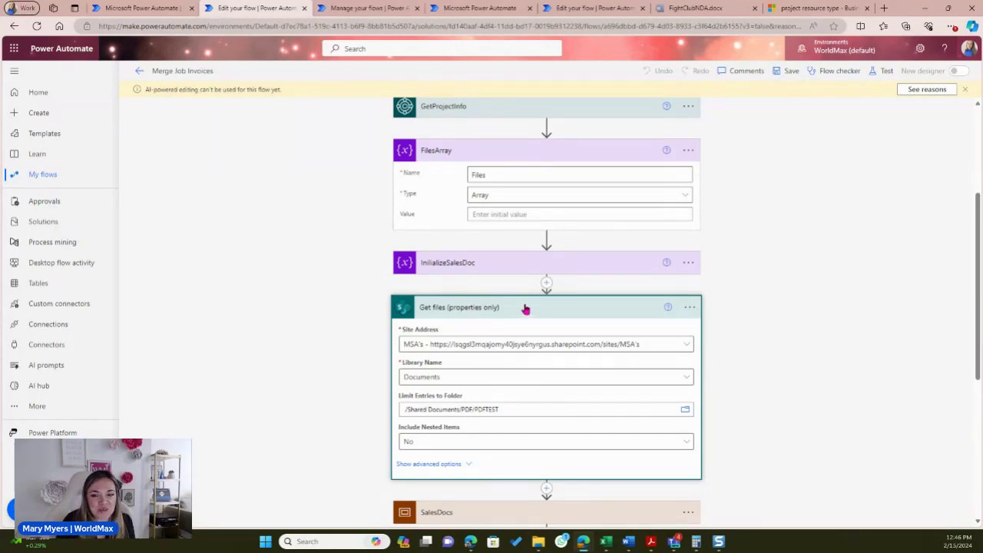
{"action": "left_click", "coordinate": [526, 308]}
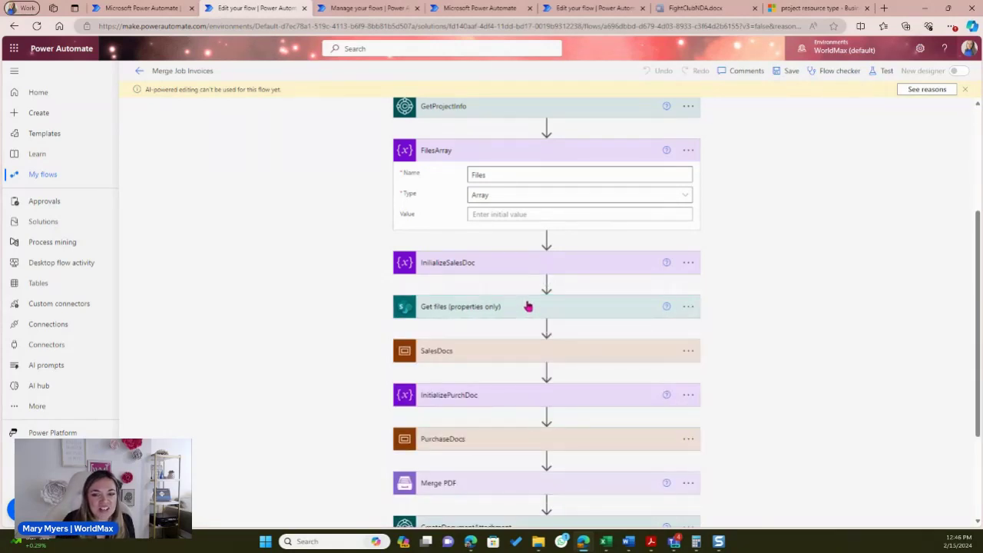
{"action": "left_click", "coordinate": [540, 350]}
{"action": "scroll", "coordinate": [541, 350], "scroll_direction": "down", "scroll_amount": 2}
{"action": "left_click", "coordinate": [454, 304]}
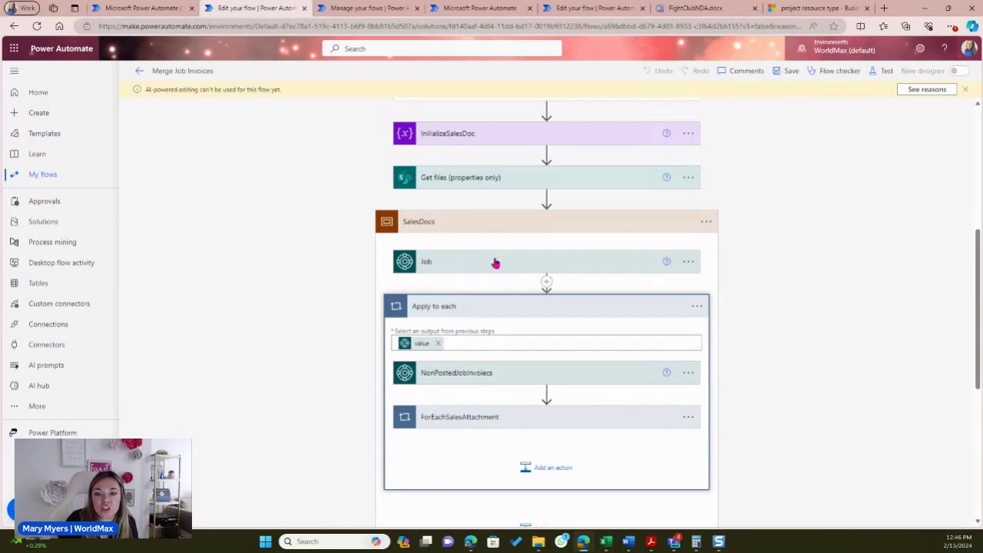
- Examine the Job action's settings including its advanced options, and read its help information
{"action": "left_click", "coordinate": [495, 263]}
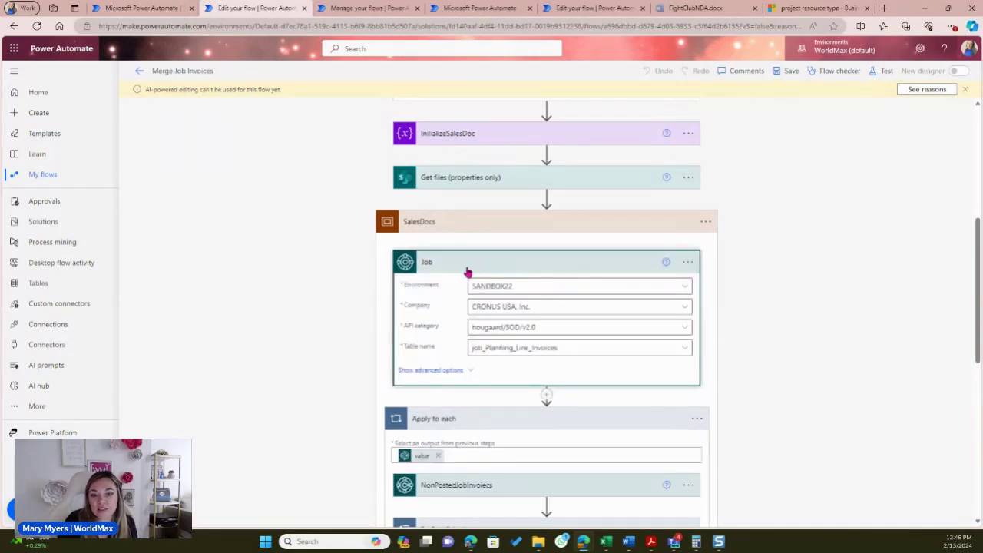
{"action": "left_click", "coordinate": [445, 369]}
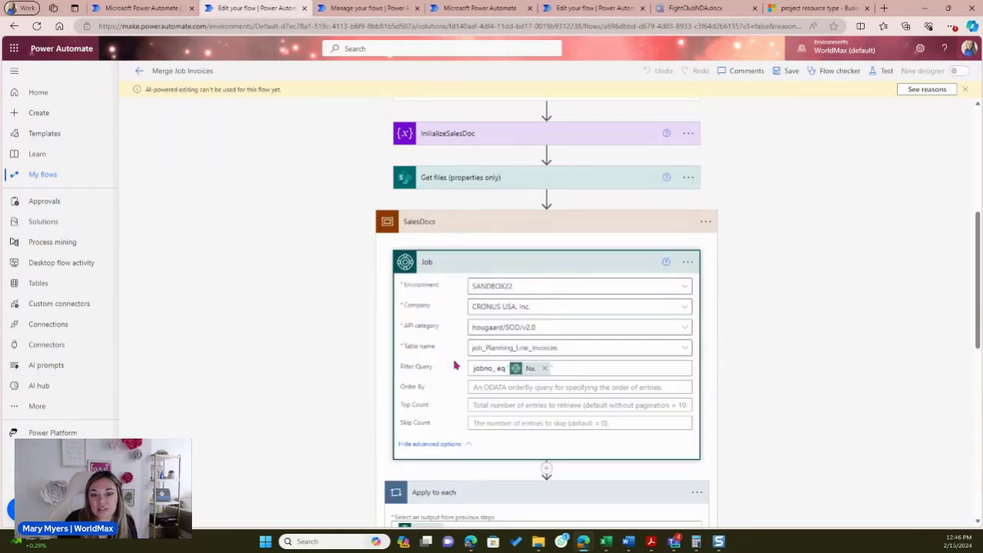
{"action": "left_click", "coordinate": [666, 263]}
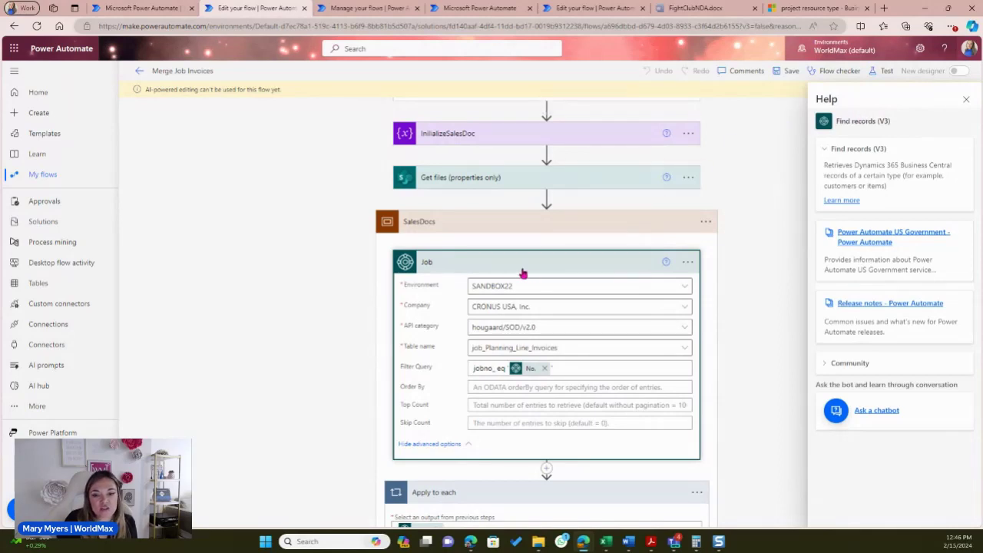
{"action": "scroll", "coordinate": [530, 265], "scroll_direction": "down", "scroll_amount": 1}
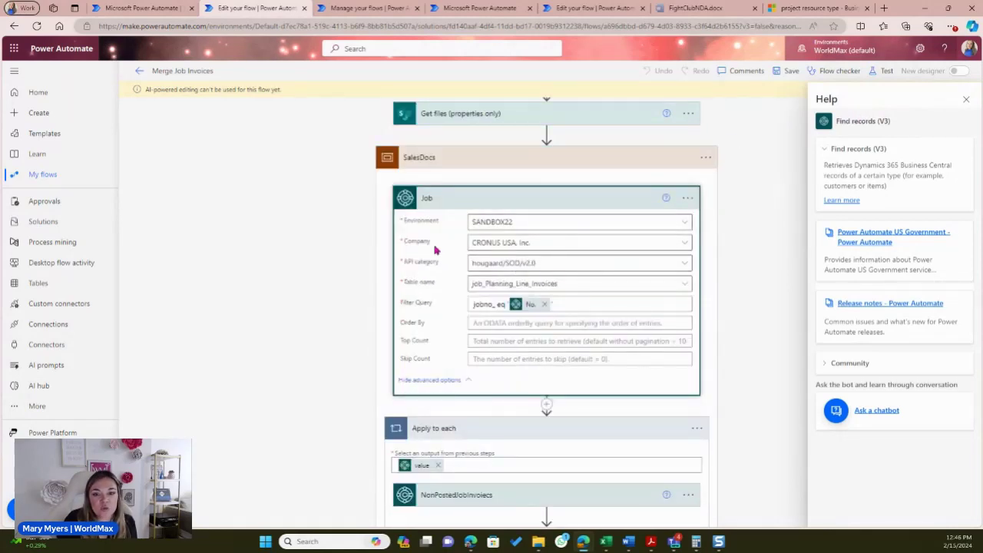
{"action": "scroll", "coordinate": [434, 250], "scroll_direction": "down", "scroll_amount": 1}
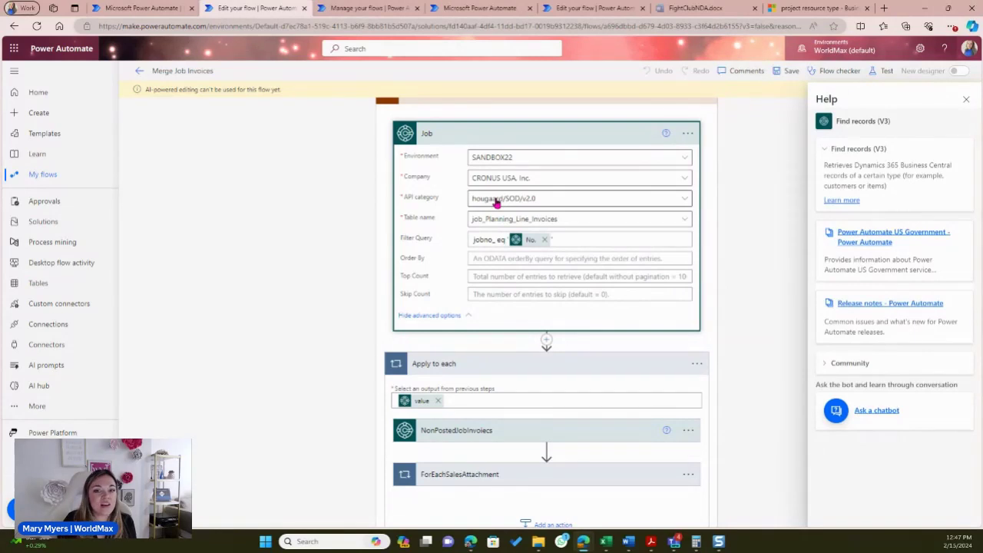
- Look through the API categories available for the Job action without changing the selection
{"action": "left_click", "coordinate": [634, 202]}
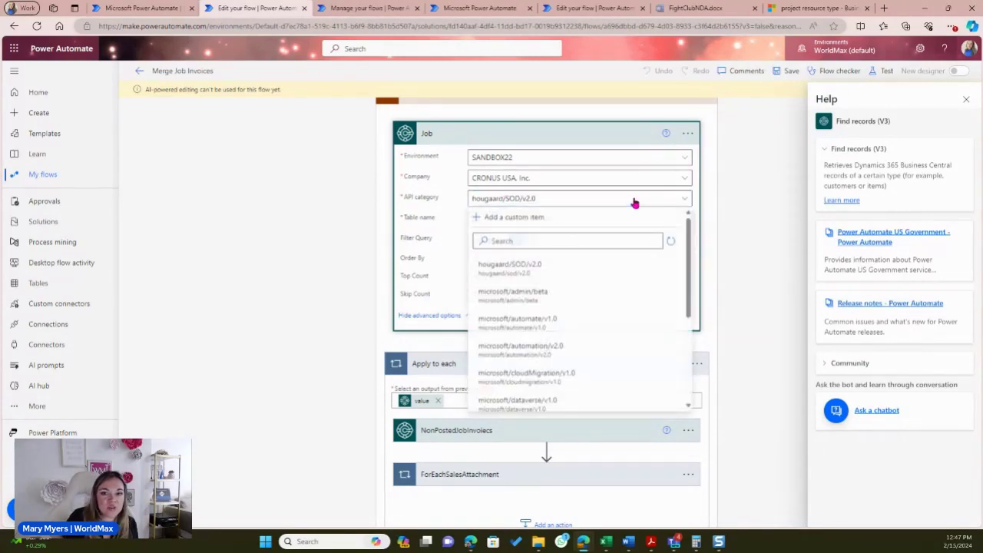
{"action": "scroll", "coordinate": [592, 272], "scroll_direction": "down", "scroll_amount": 3}
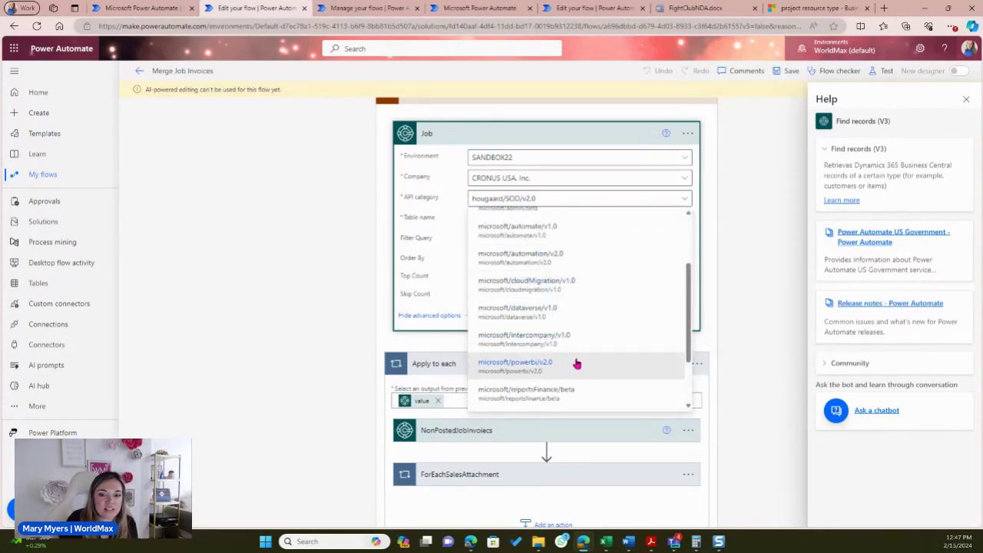
{"action": "scroll", "coordinate": [577, 368], "scroll_direction": "down", "scroll_amount": 2}
{"action": "scroll", "coordinate": [599, 388], "scroll_direction": "up", "scroll_amount": 5}
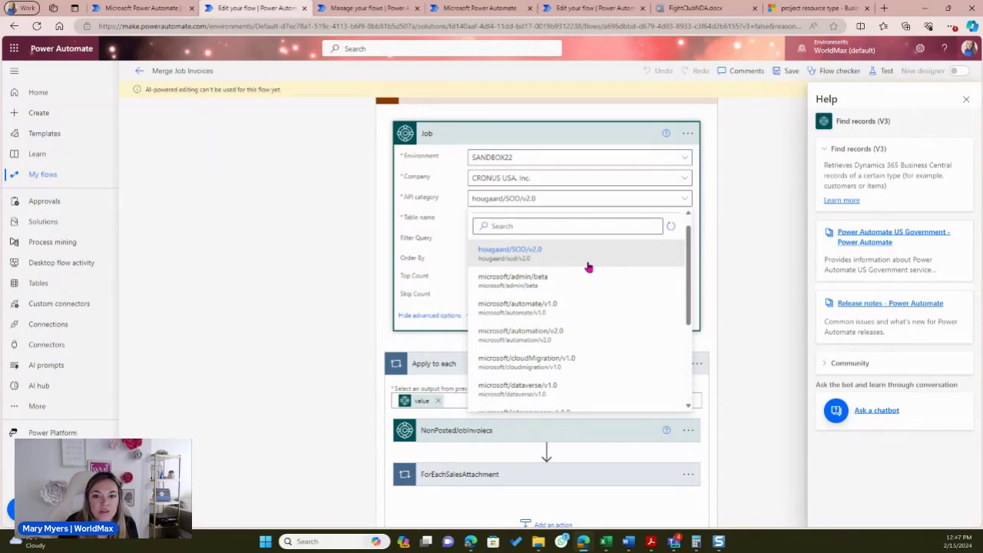
{"action": "left_click", "coordinate": [758, 223]}
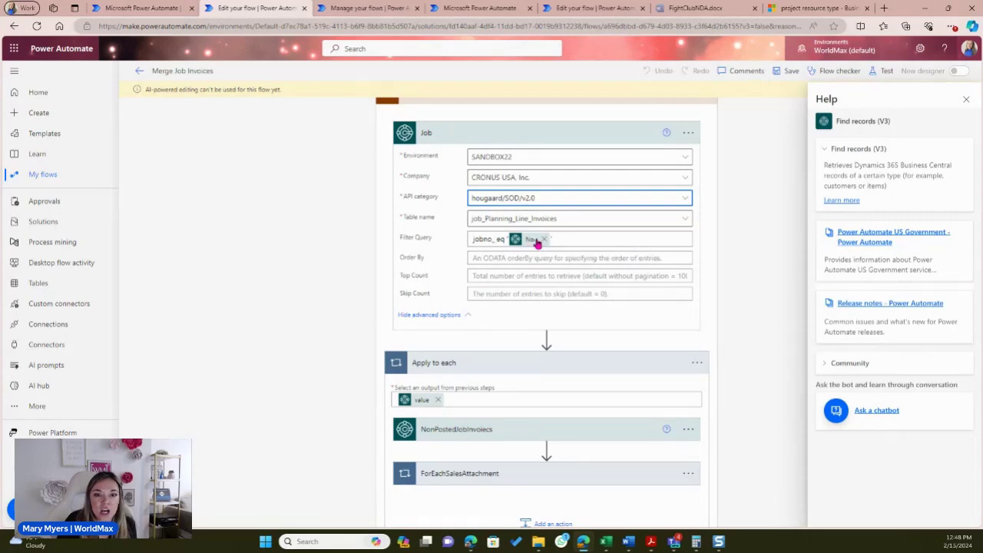
- Review the For a selected record (V3) trigger as the source for the Job action's filter query
{"action": "scroll", "coordinate": [545, 238], "scroll_direction": "up", "scroll_amount": 5}
{"action": "scroll", "coordinate": [546, 232], "scroll_direction": "up", "scroll_amount": 2}
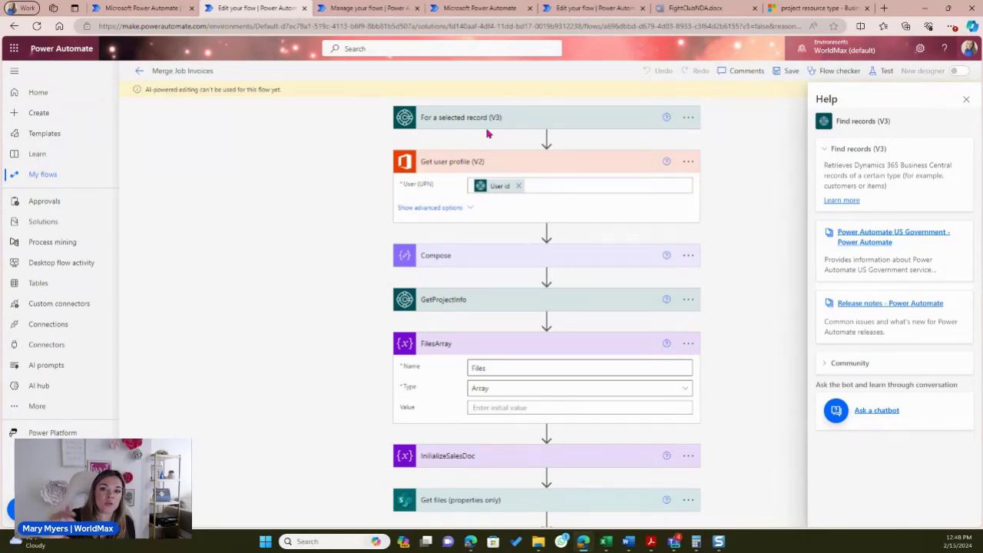
{"action": "scroll", "coordinate": [499, 169], "scroll_direction": "down", "scroll_amount": 4}
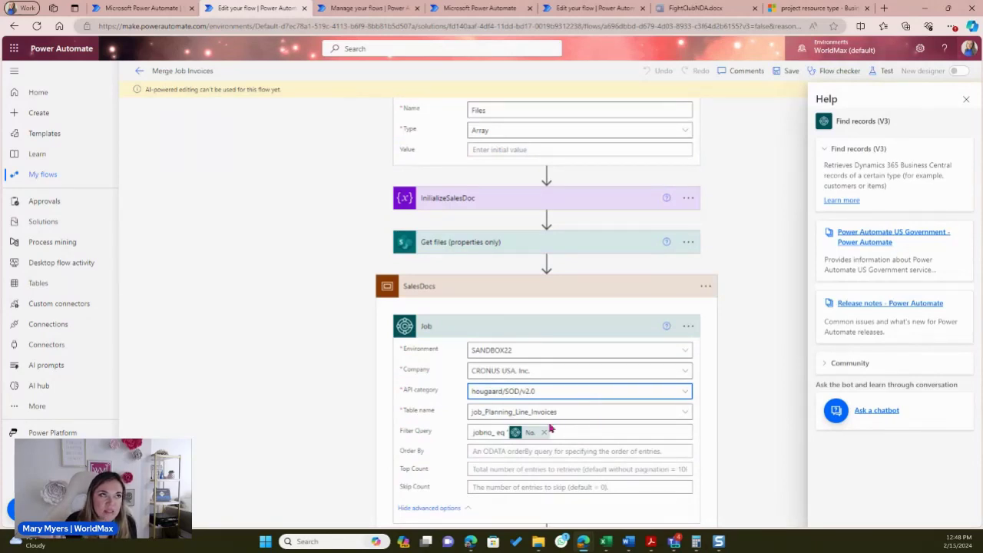
- Expand ForEachSalesAttachment and NonPostedJobInvoiecs inside the Apply to each loop, and show the advanced options of NonPostedJobInvoiecs
{"action": "scroll", "coordinate": [594, 358], "scroll_direction": "down", "scroll_amount": 3}
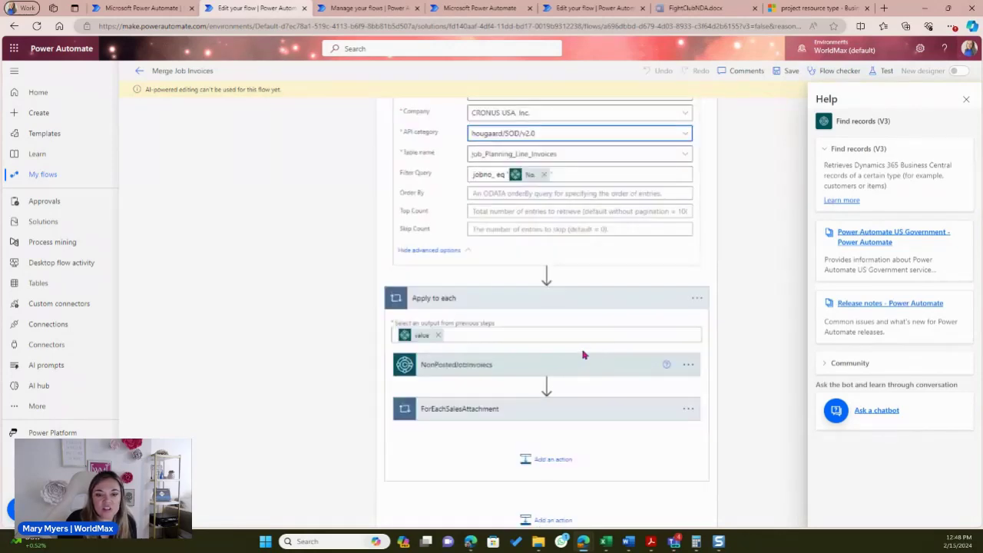
{"action": "left_click", "coordinate": [519, 410]}
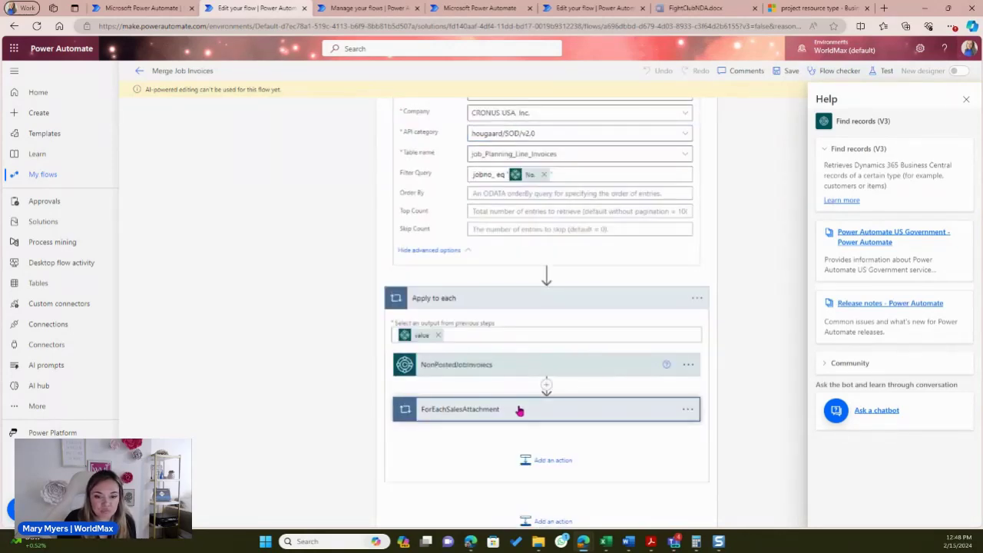
{"action": "left_click", "coordinate": [522, 368]}
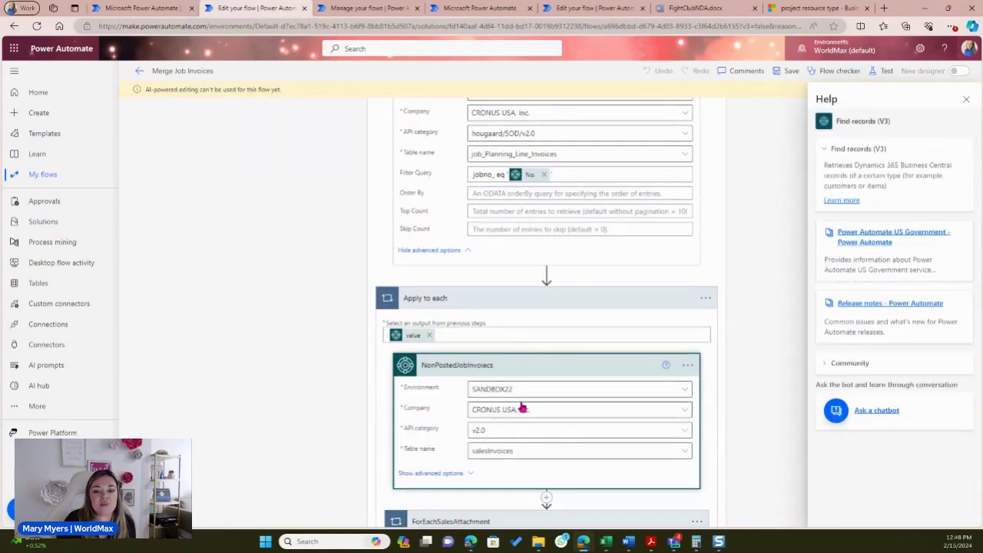
{"action": "scroll", "coordinate": [520, 411], "scroll_direction": "down", "scroll_amount": 1}
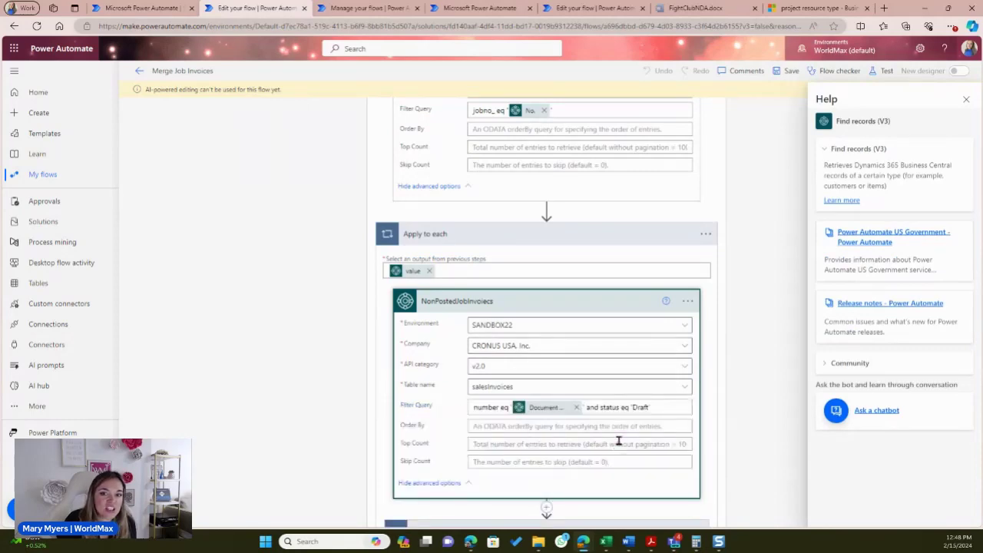
- Compare the Job action's table and filter query with the salesInvoices table and Draft status filter in NonPostedJobInvoiecs
{"action": "scroll", "coordinate": [592, 262], "scroll_direction": "up", "scroll_amount": 2}
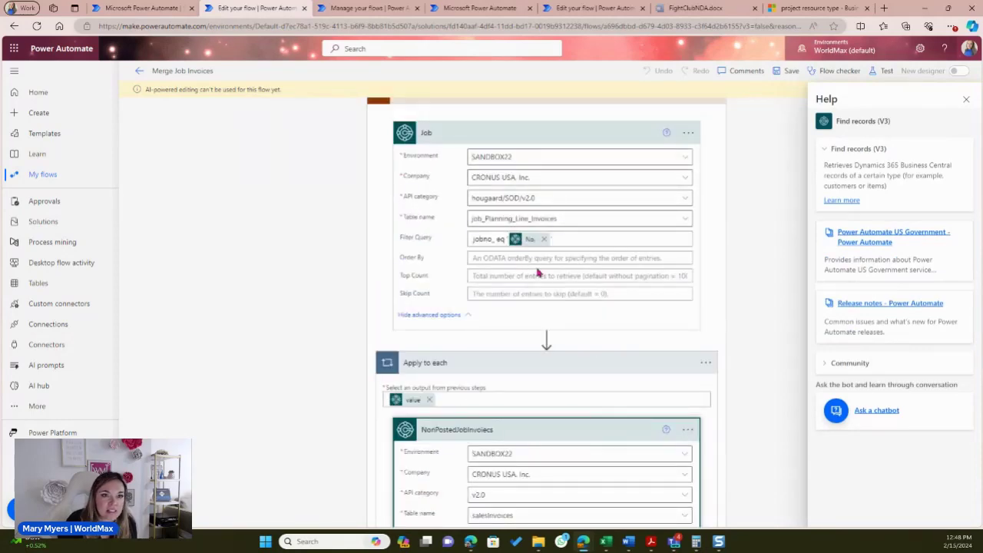
{"action": "scroll", "coordinate": [538, 273], "scroll_direction": "down", "scroll_amount": 2}
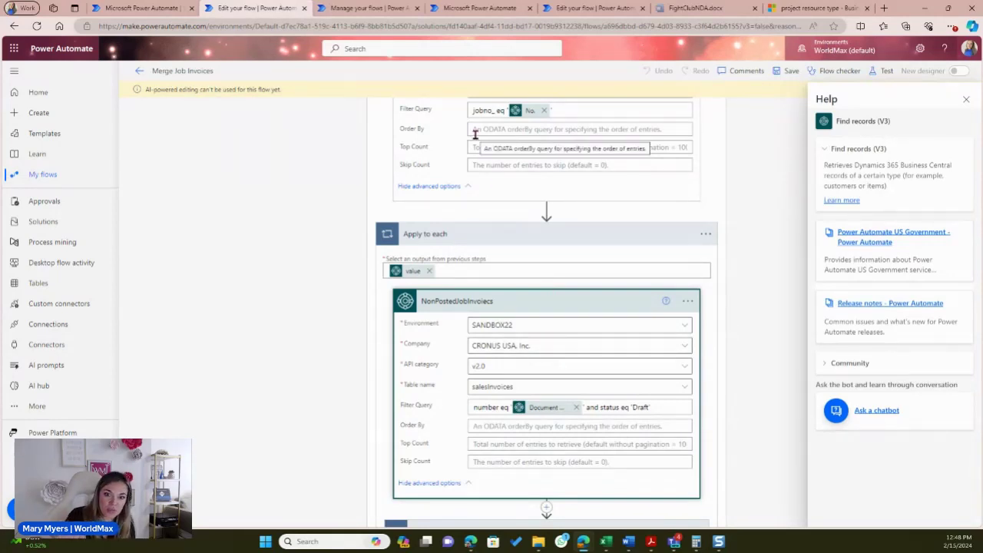
{"action": "scroll", "coordinate": [538, 146], "scroll_direction": "up", "scroll_amount": 2}
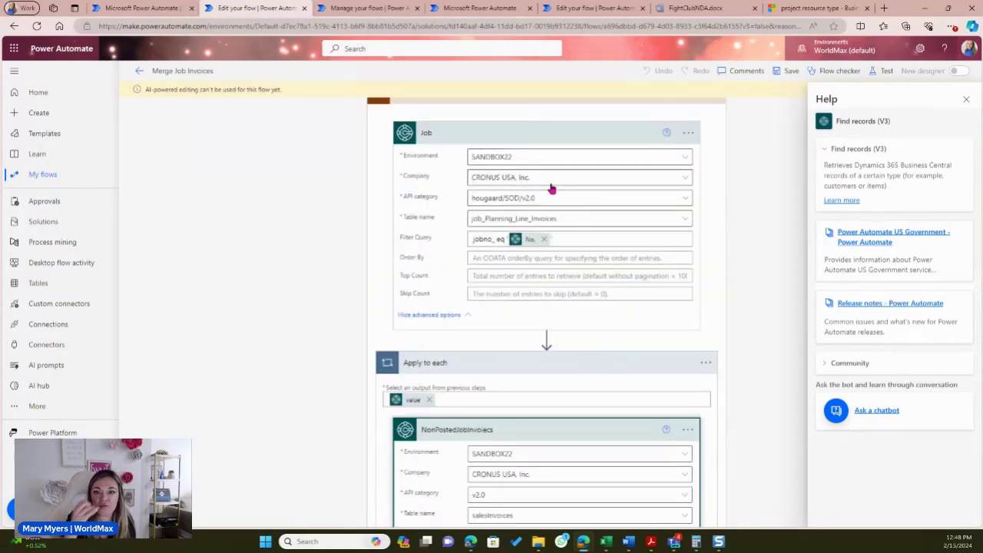
{"action": "scroll", "coordinate": [551, 188], "scroll_direction": "down", "scroll_amount": 3}
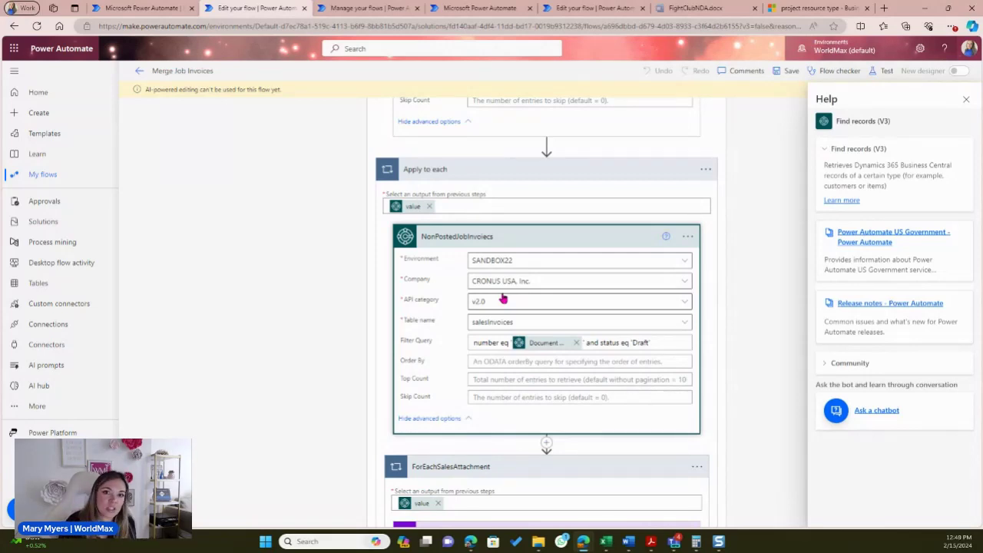
{"action": "scroll", "coordinate": [504, 300], "scroll_direction": "down", "scroll_amount": 1}
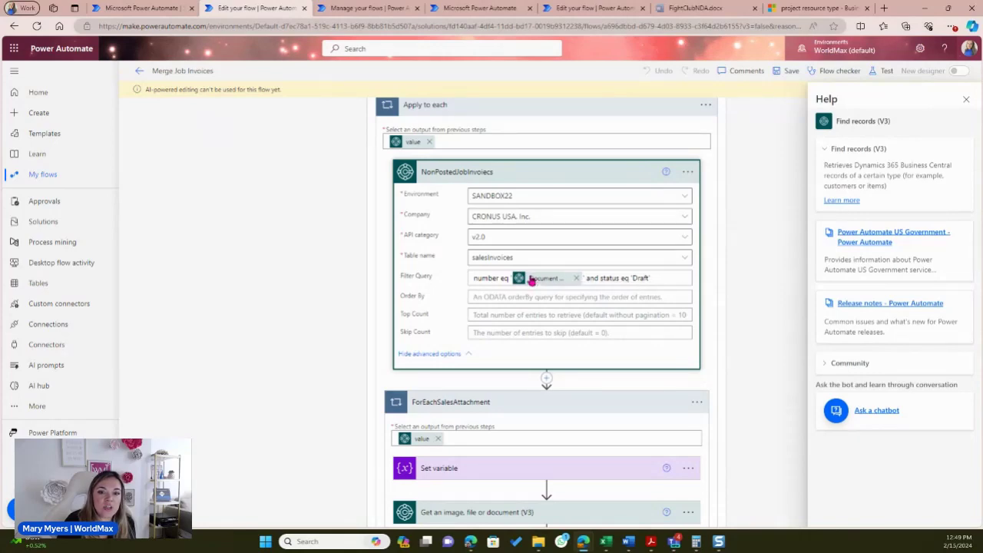
{"action": "scroll", "coordinate": [523, 254], "scroll_direction": "up", "scroll_amount": 4}
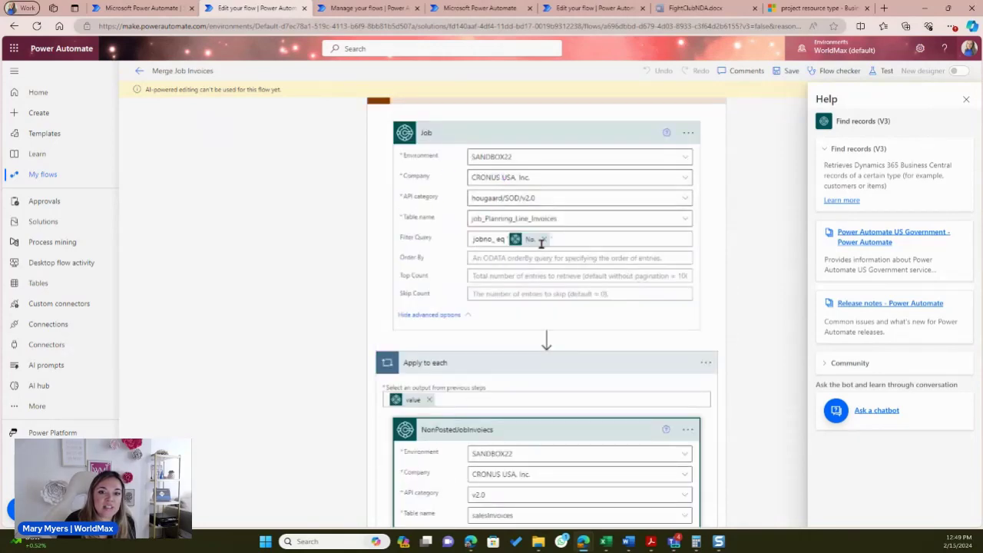
{"action": "scroll", "coordinate": [491, 231], "scroll_direction": "up", "scroll_amount": 2}
{"action": "scroll", "coordinate": [480, 231], "scroll_direction": "down", "scroll_amount": 5}
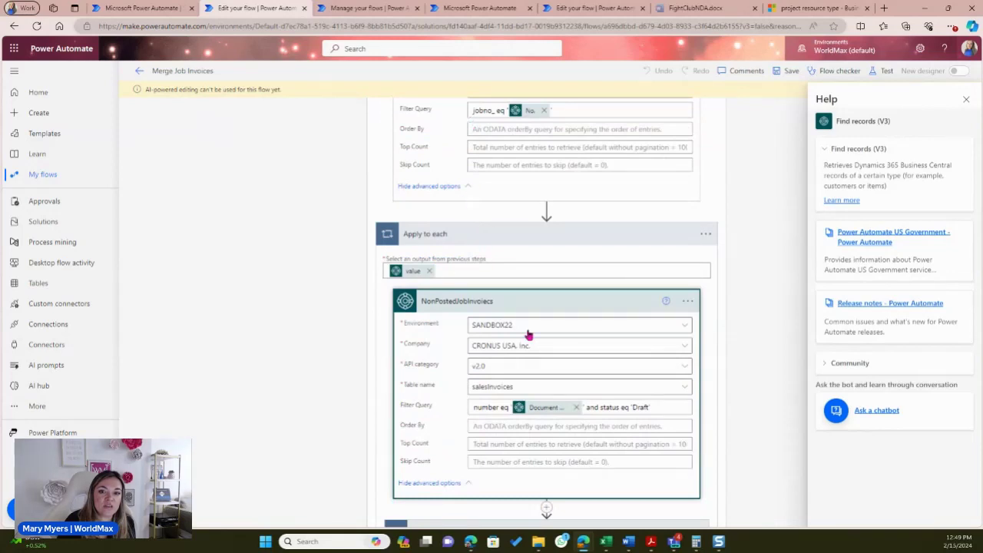
{"action": "scroll", "coordinate": [593, 421], "scroll_direction": "down", "scroll_amount": 3}
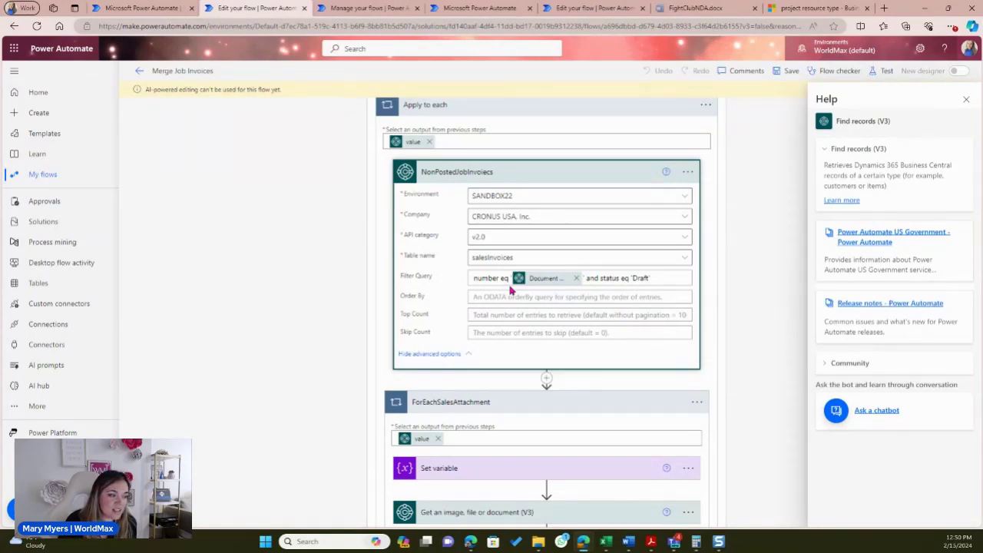
{"action": "scroll", "coordinate": [530, 265], "scroll_direction": "down", "scroll_amount": 2}
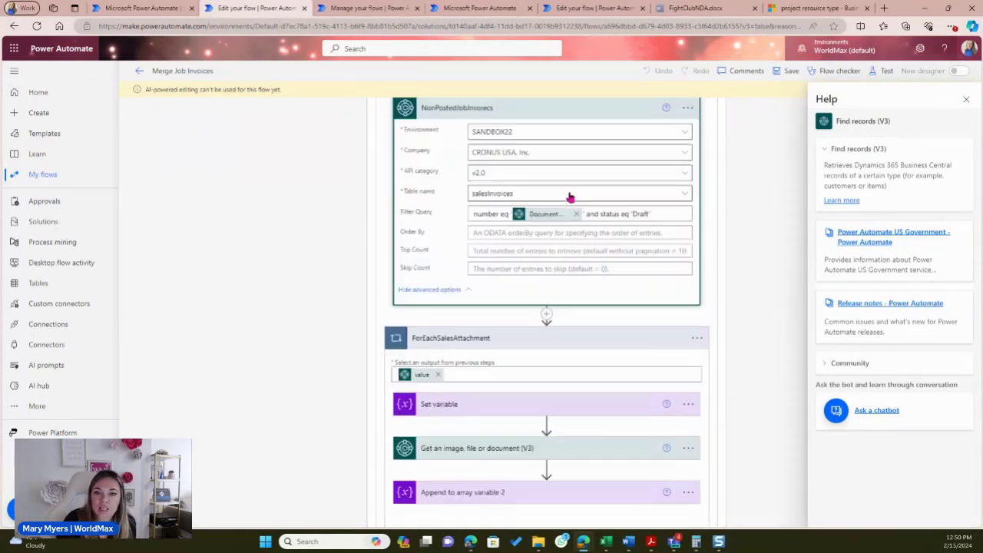
{"action": "scroll", "coordinate": [569, 198], "scroll_direction": "up", "scroll_amount": 2}
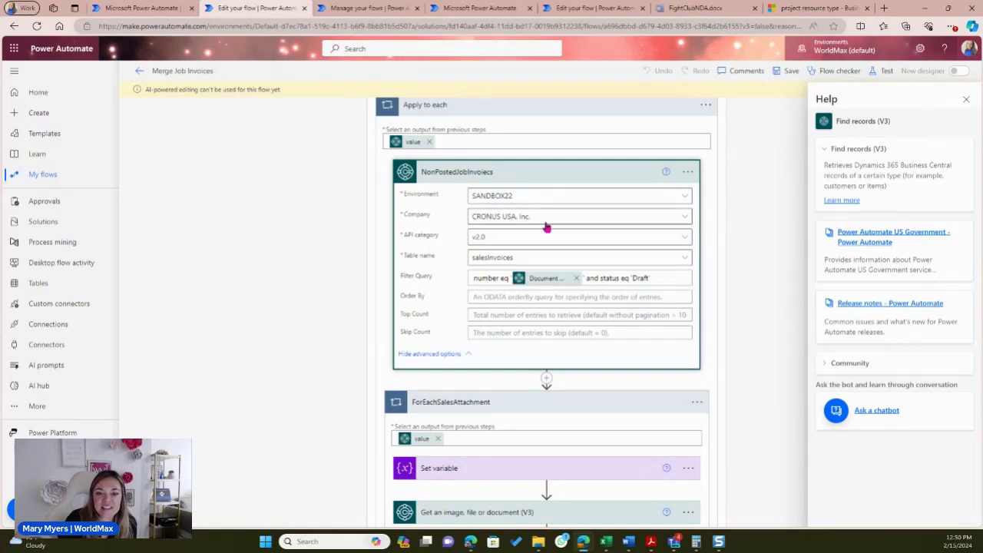
- Expand Get an image, file or document (V3) in the ForEachSalesAttachment loop and examine its API category, path and salesInvoices Id
{"action": "scroll", "coordinate": [549, 227], "scroll_direction": "down", "scroll_amount": 4}
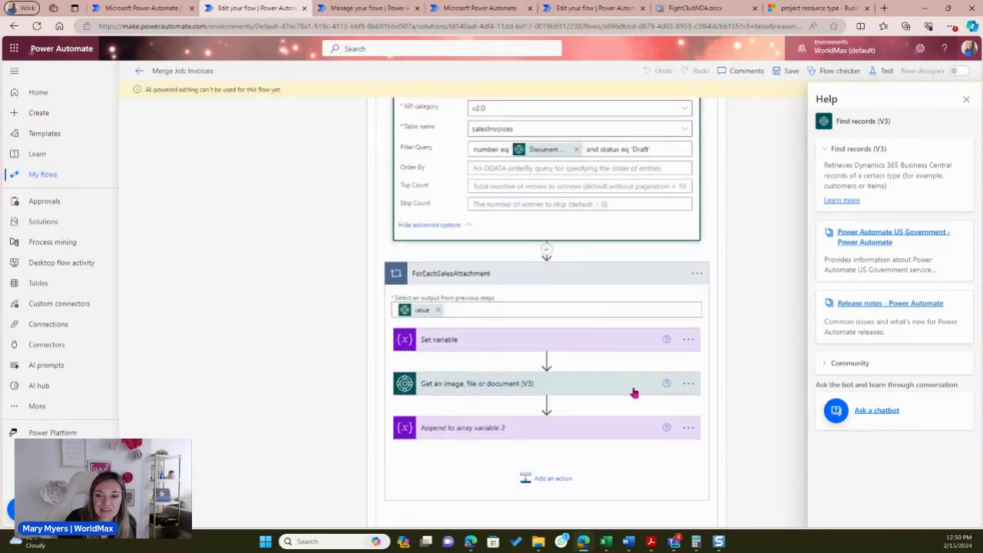
{"action": "left_click", "coordinate": [561, 388]}
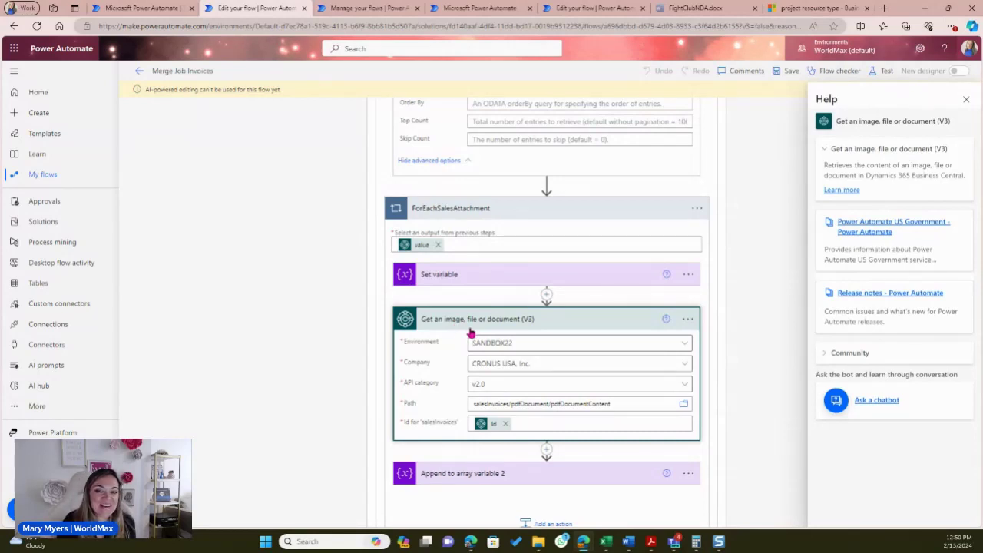
{"action": "scroll", "coordinate": [477, 320], "scroll_direction": "down", "scroll_amount": 1}
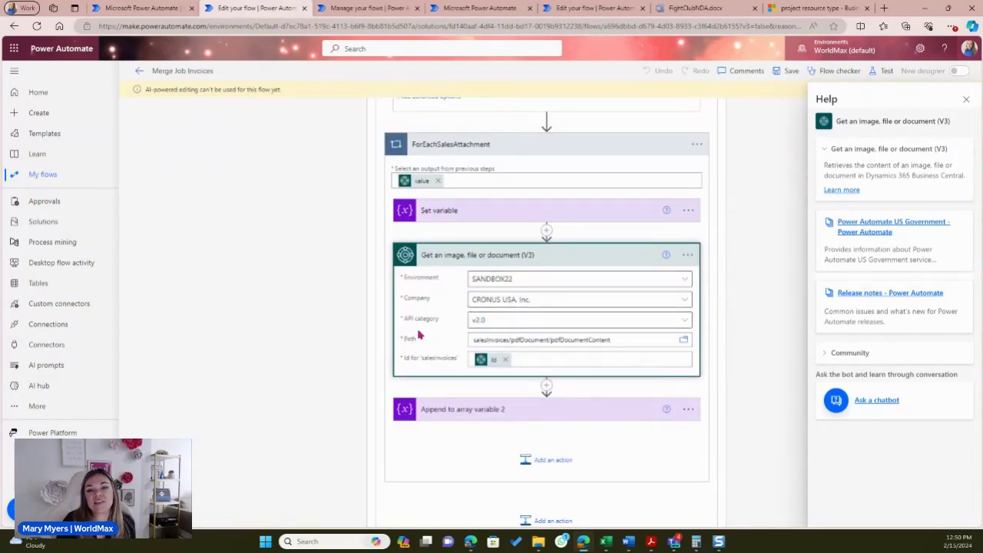
{"action": "scroll", "coordinate": [419, 335], "scroll_direction": "down", "scroll_amount": 2}
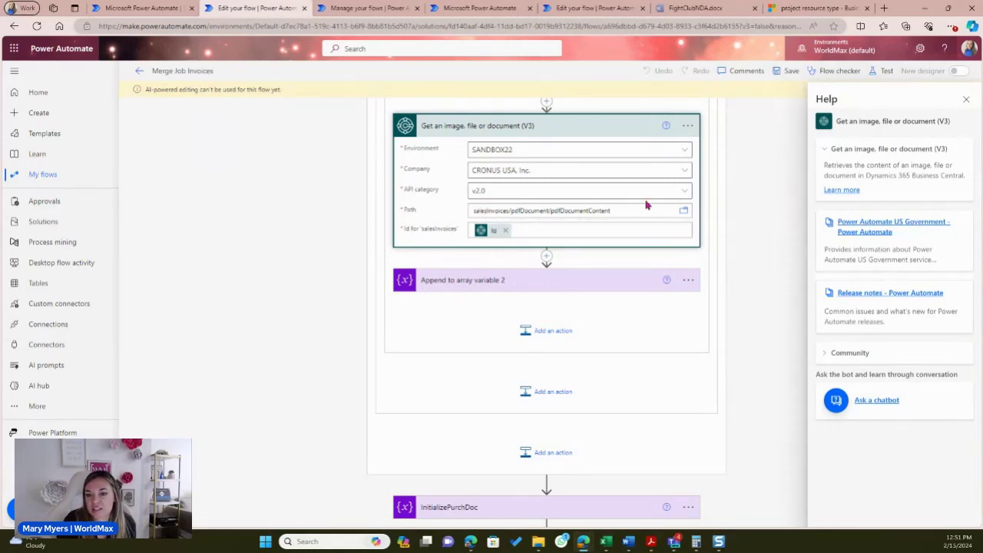
- Browse the Path folders through salesInvoices to pdfDocument without changing the path, and collapse Get an image, file or document (V3)
{"action": "left_click", "coordinate": [684, 211]}
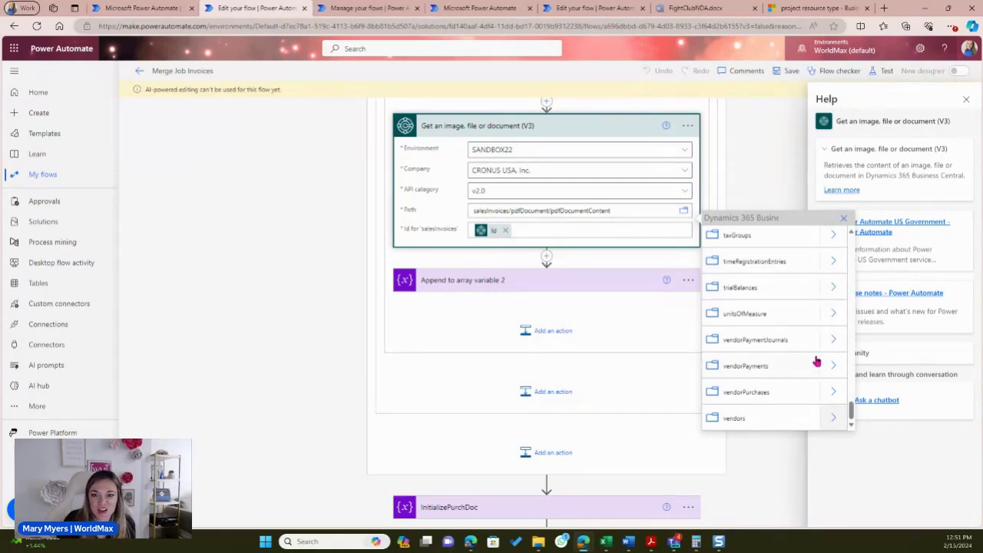
{"action": "scroll", "coordinate": [821, 361], "scroll_direction": "up", "scroll_amount": 3}
{"action": "scroll", "coordinate": [822, 364], "scroll_direction": "up", "scroll_amount": 2}
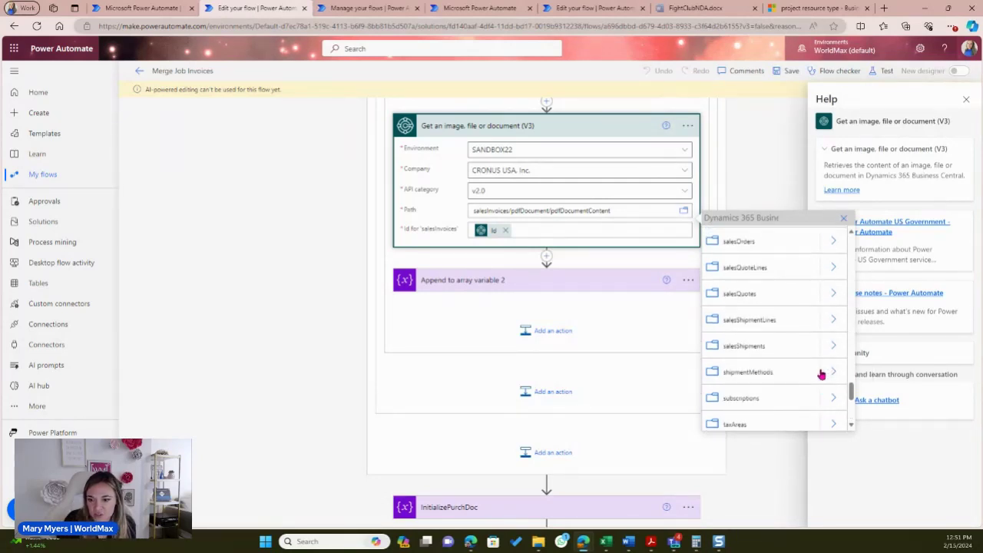
{"action": "scroll", "coordinate": [834, 284], "scroll_direction": "up", "scroll_amount": 3}
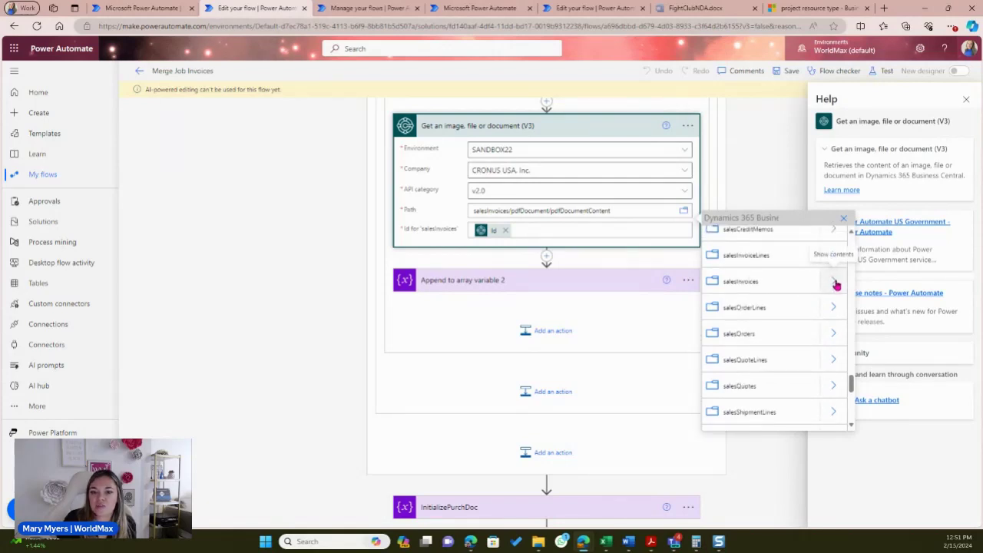
{"action": "left_click", "coordinate": [835, 282]}
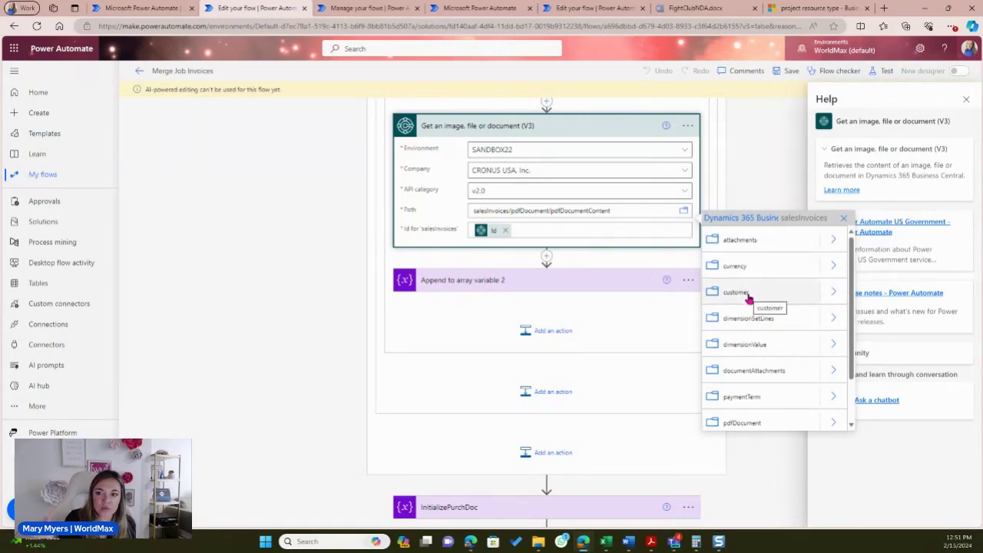
{"action": "scroll", "coordinate": [749, 295], "scroll_direction": "down", "scroll_amount": 1}
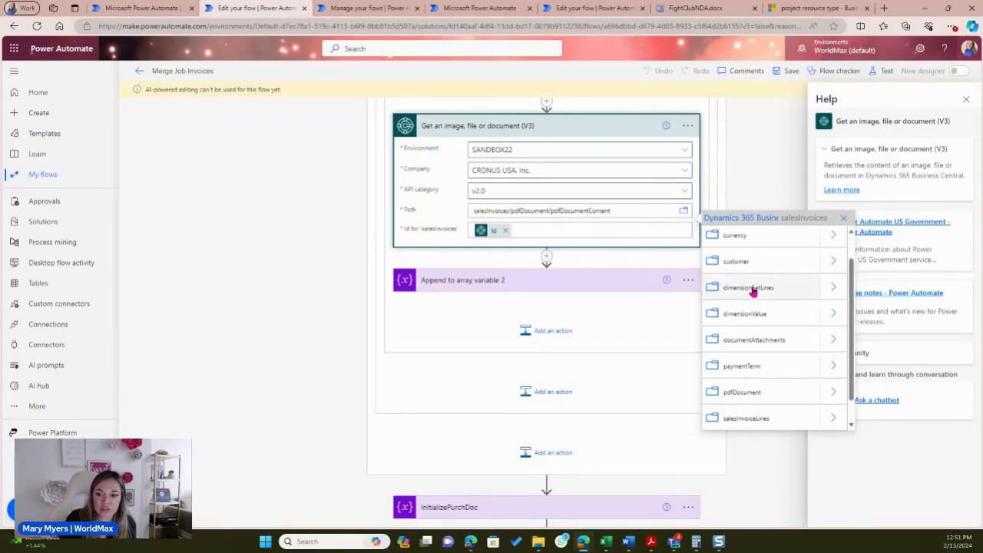
{"action": "left_click", "coordinate": [835, 393]}
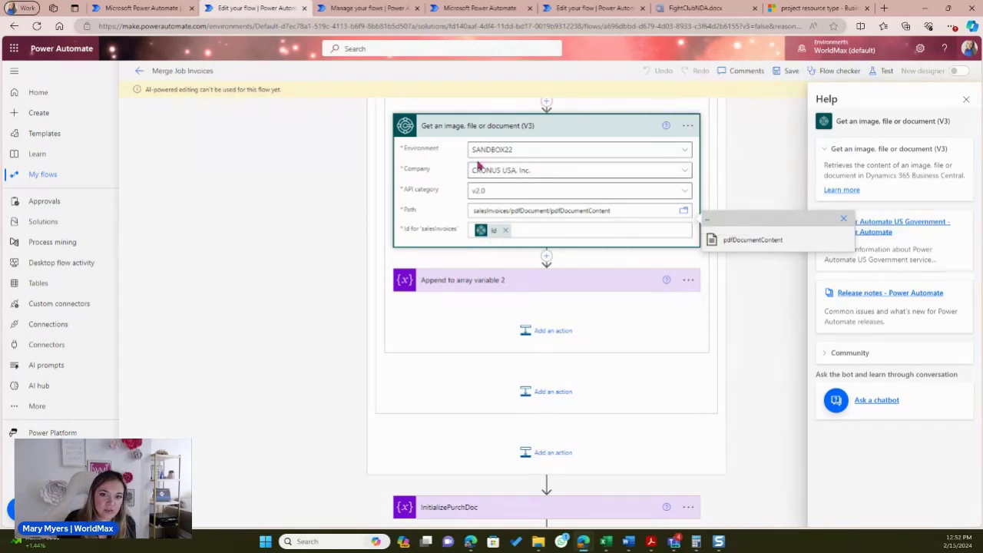
{"action": "scroll", "coordinate": [553, 254], "scroll_direction": "up", "scroll_amount": 2}
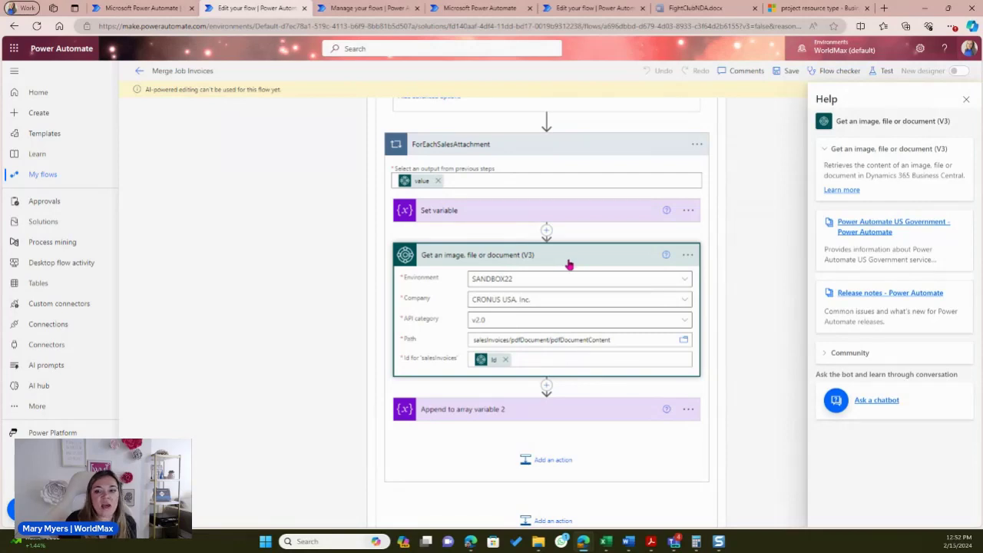
{"action": "left_click", "coordinate": [568, 261]}
- Expand the PurchaseDocs scope and its JobPurchases action, and show the advanced options to review the filter query
{"action": "scroll", "coordinate": [568, 266], "scroll_direction": "down", "scroll_amount": 4}
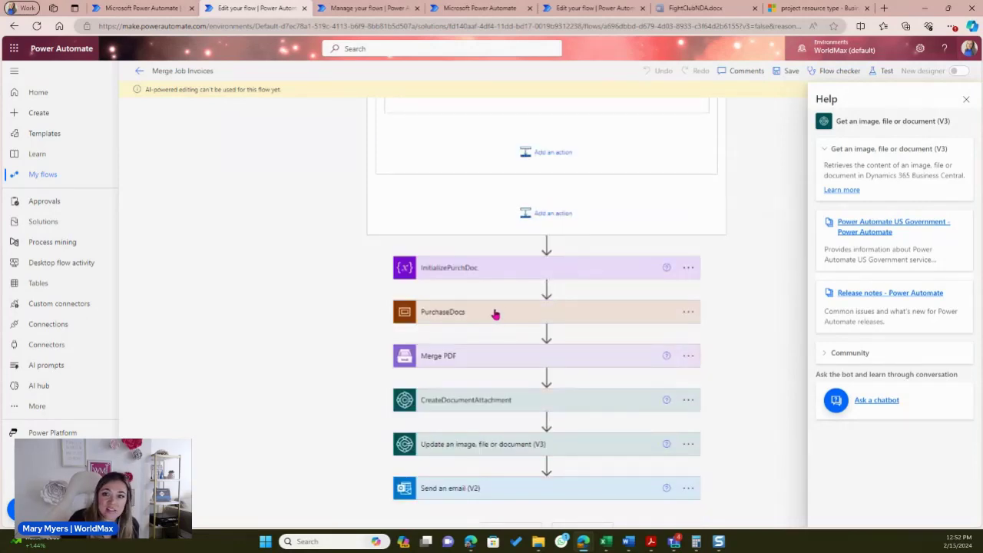
{"action": "left_click", "coordinate": [528, 313]}
{"action": "scroll", "coordinate": [527, 313], "scroll_direction": "down", "scroll_amount": 1}
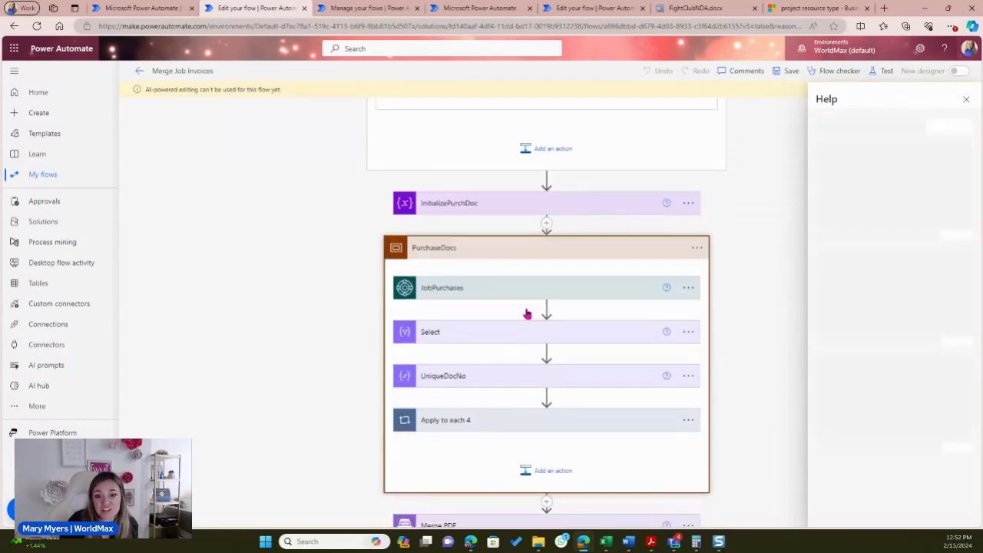
{"action": "left_click", "coordinate": [566, 292]}
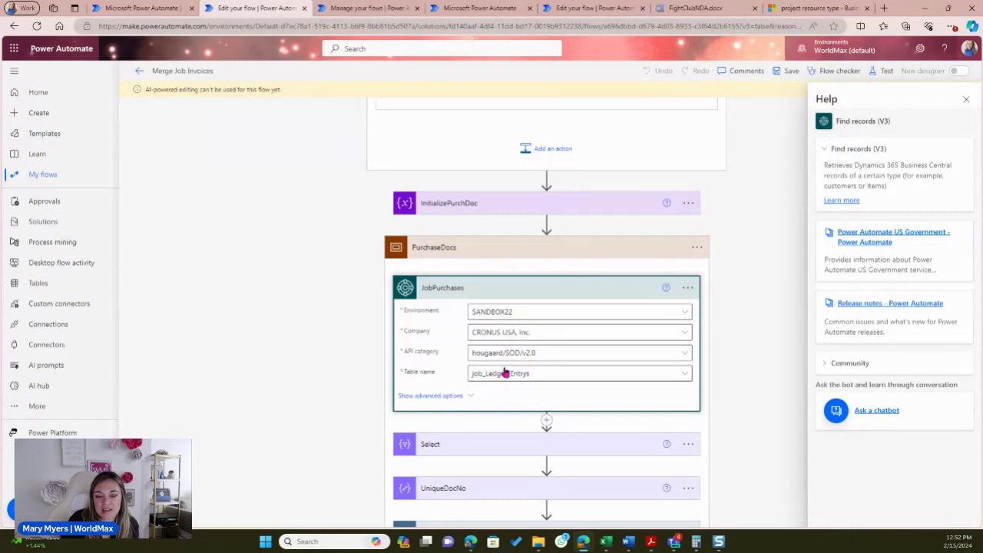
{"action": "scroll", "coordinate": [519, 368], "scroll_direction": "down", "scroll_amount": 2}
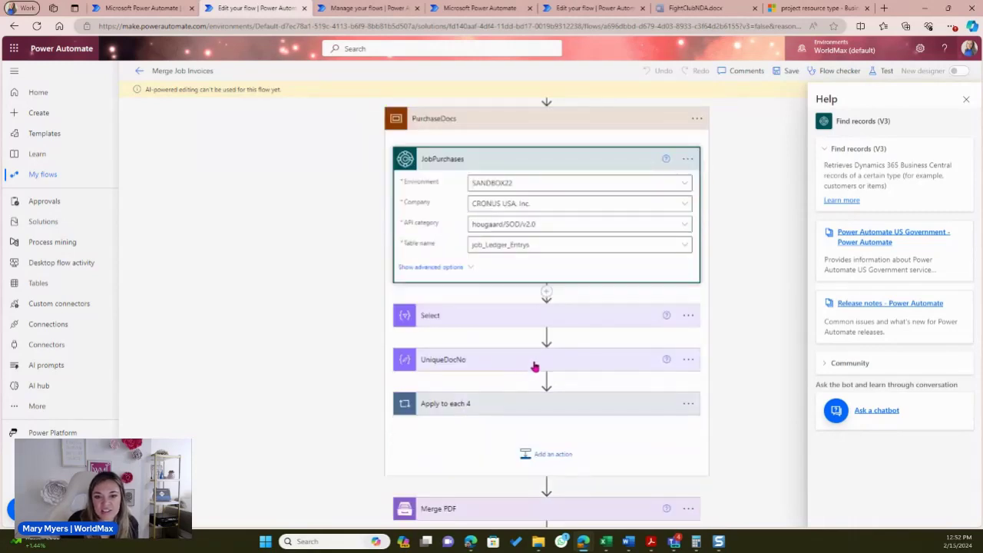
{"action": "left_click", "coordinate": [441, 268]}
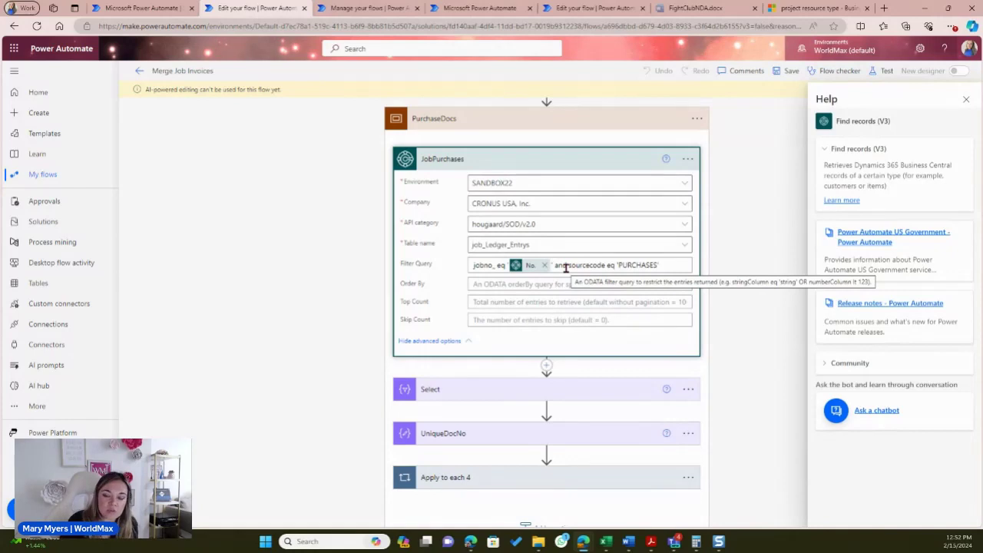
- Expand the Select and UniqueDocNo actions in PurchaseDocs to review the DocNo mapping and the union expression
{"action": "scroll", "coordinate": [558, 303], "scroll_direction": "down", "scroll_amount": 2}
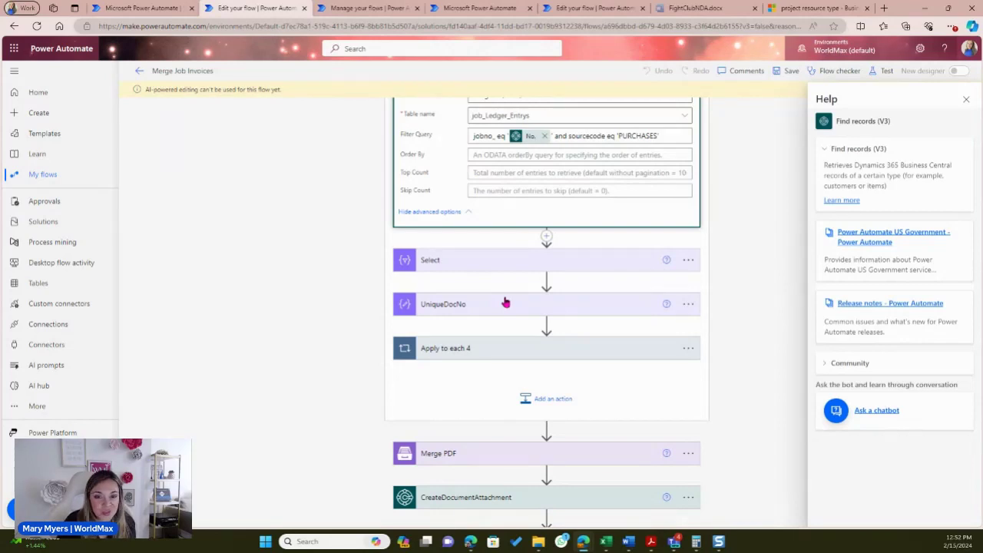
{"action": "left_click", "coordinate": [507, 265]}
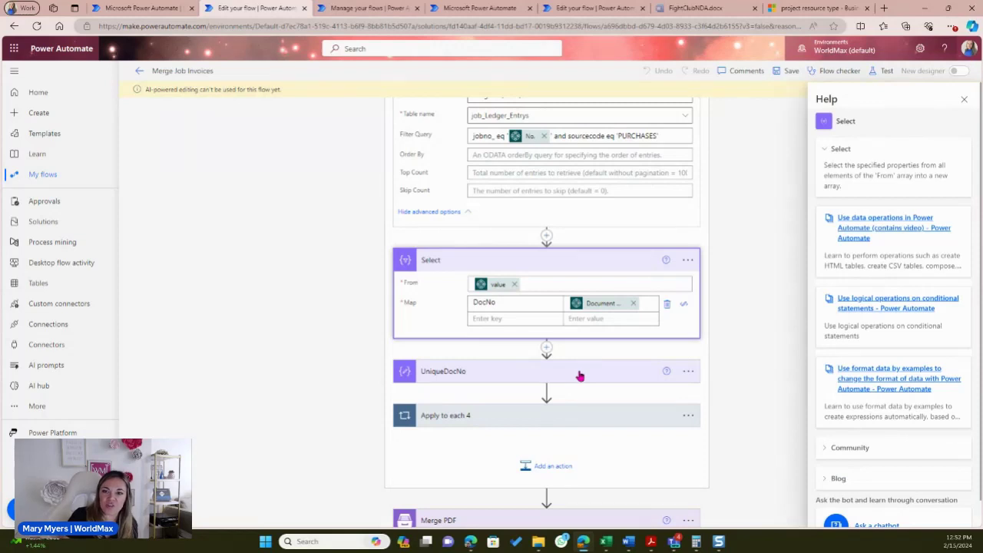
{"action": "scroll", "coordinate": [580, 375], "scroll_direction": "up", "scroll_amount": 1}
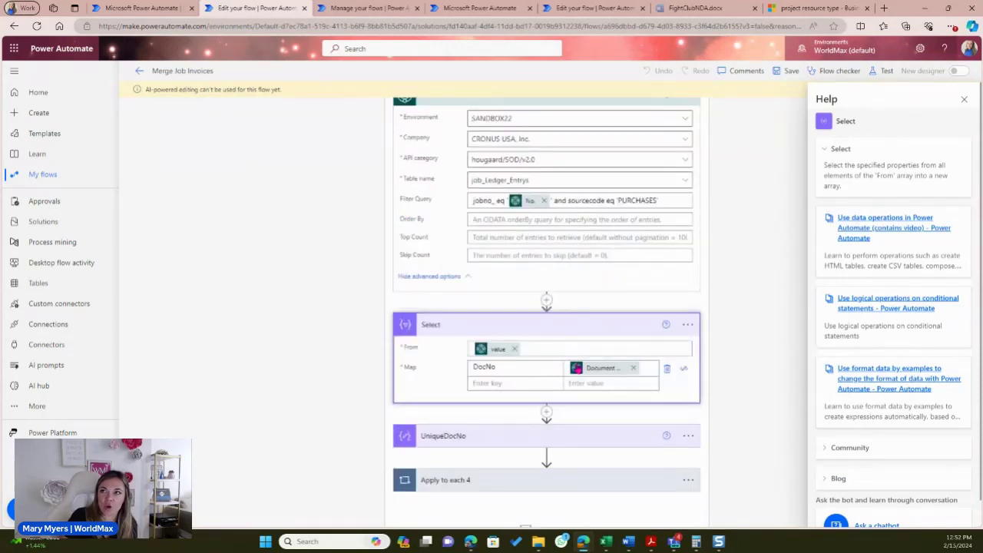
{"action": "scroll", "coordinate": [577, 366], "scroll_direction": "down", "scroll_amount": 2}
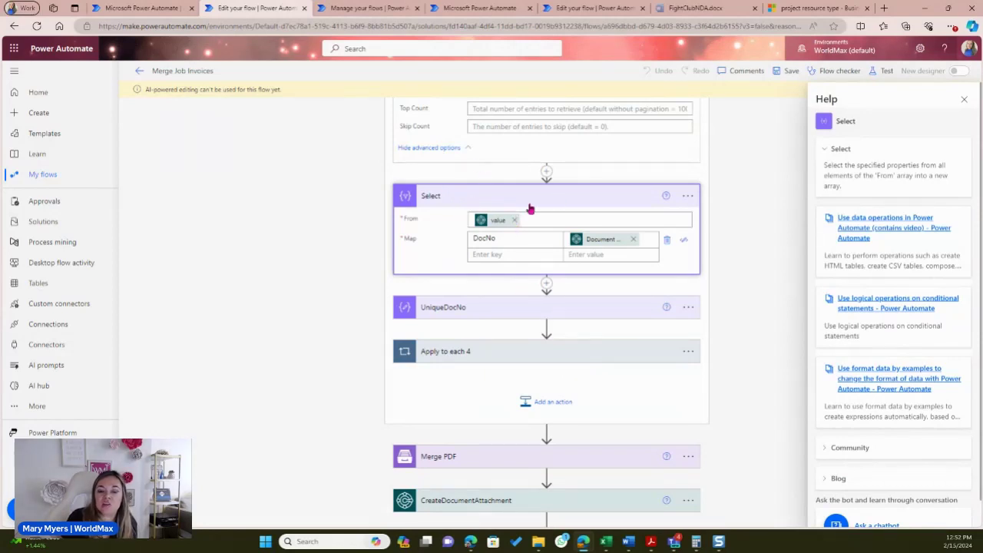
{"action": "left_click", "coordinate": [534, 311]}
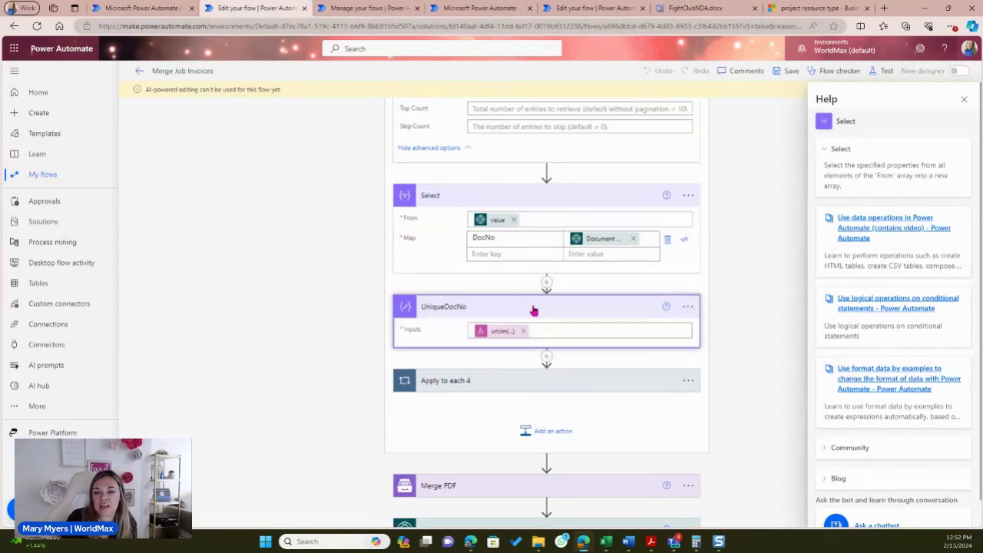
- Examine the union expression in UniqueDocNo's Inputs, closing the Help pane, and dismiss the expression editor without changes
{"action": "left_click", "coordinate": [495, 337]}
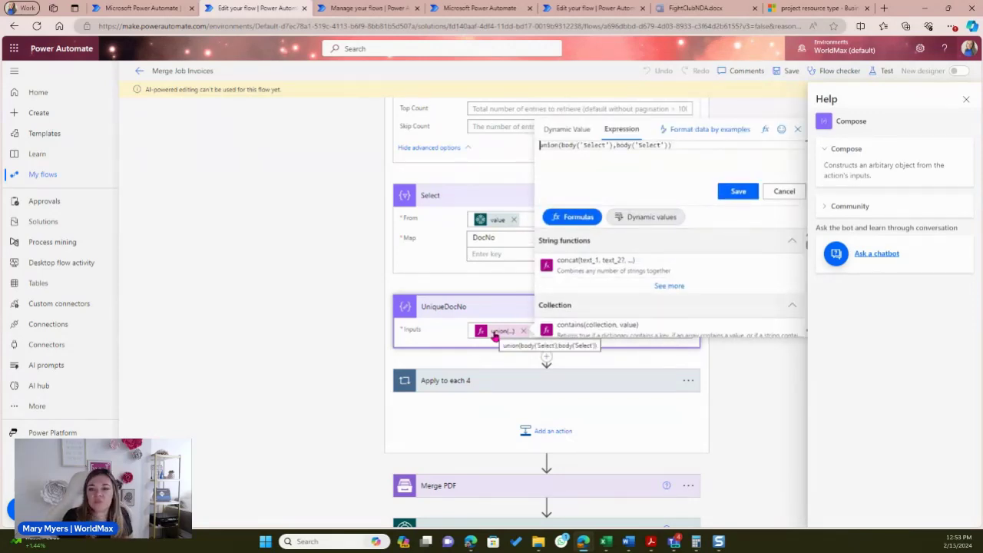
{"action": "left_click", "coordinate": [966, 99]}
{"action": "scroll", "coordinate": [538, 269], "scroll_direction": "up", "scroll_amount": 5}
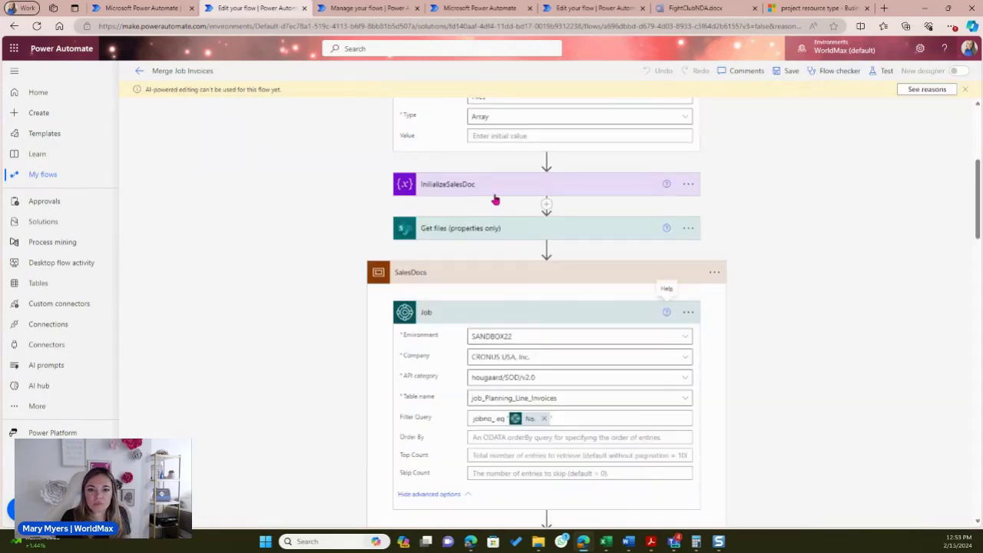
{"action": "scroll", "coordinate": [495, 199], "scroll_direction": "up", "scroll_amount": 3}
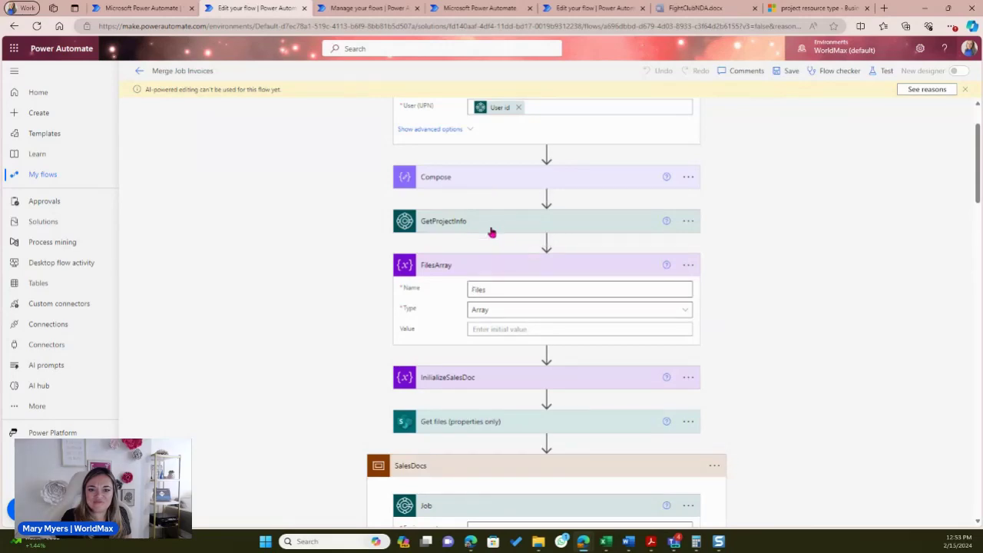
{"action": "scroll", "coordinate": [492, 232], "scroll_direction": "up", "scroll_amount": 1}
{"action": "scroll", "coordinate": [516, 253], "scroll_direction": "down", "scroll_amount": 10}
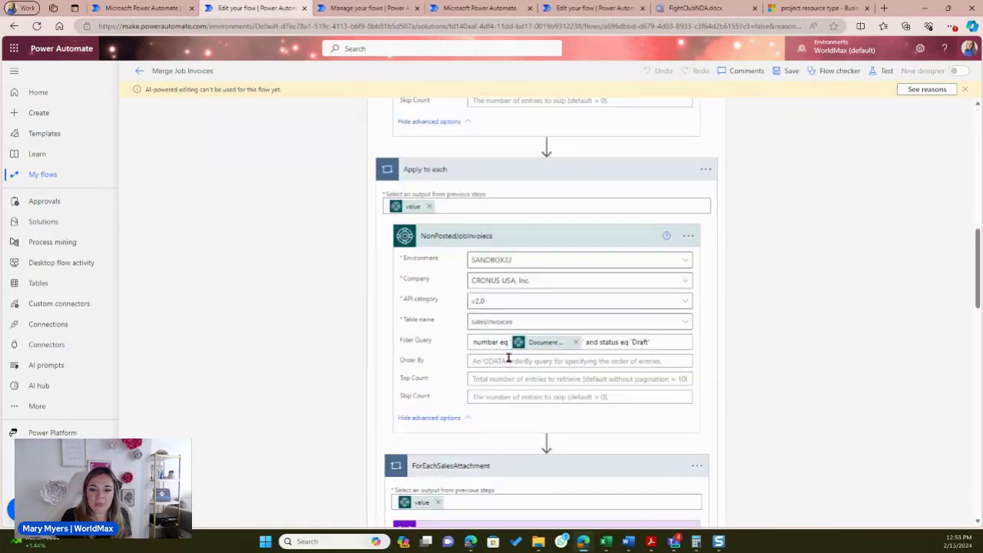
{"action": "scroll", "coordinate": [509, 358], "scroll_direction": "down", "scroll_amount": 15}
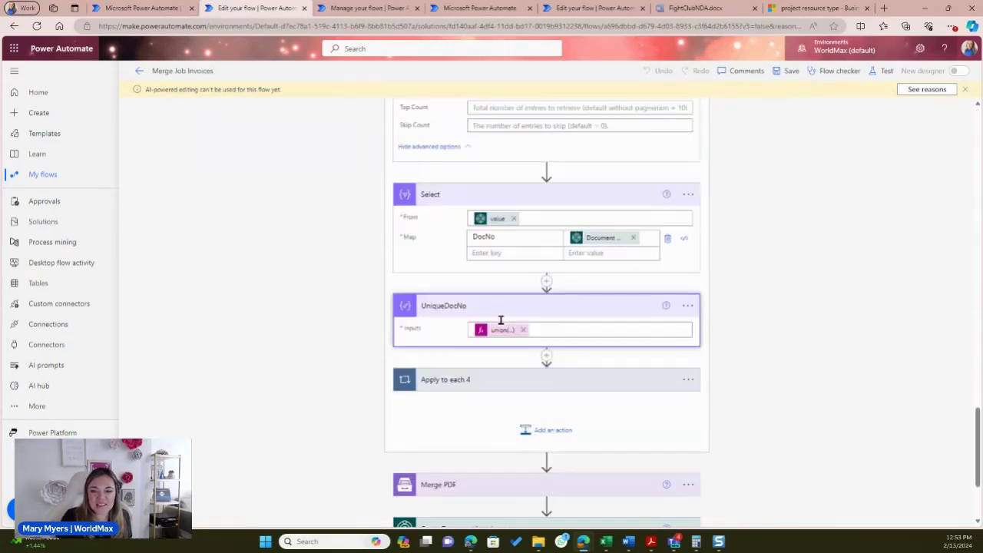
{"action": "left_click", "coordinate": [492, 330]}
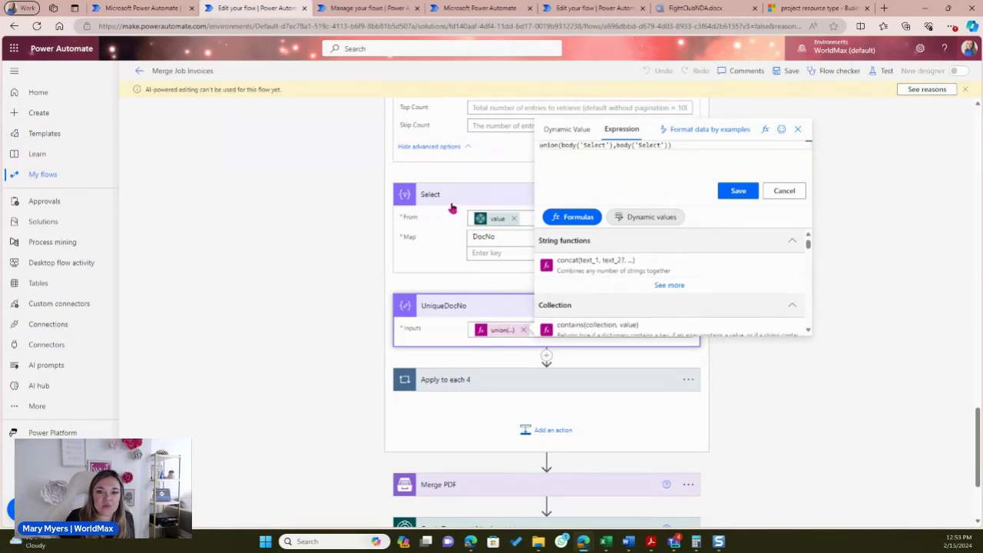
{"action": "left_click", "coordinate": [333, 277]}
{"action": "scroll", "coordinate": [619, 277], "scroll_direction": "up", "scroll_amount": 2}
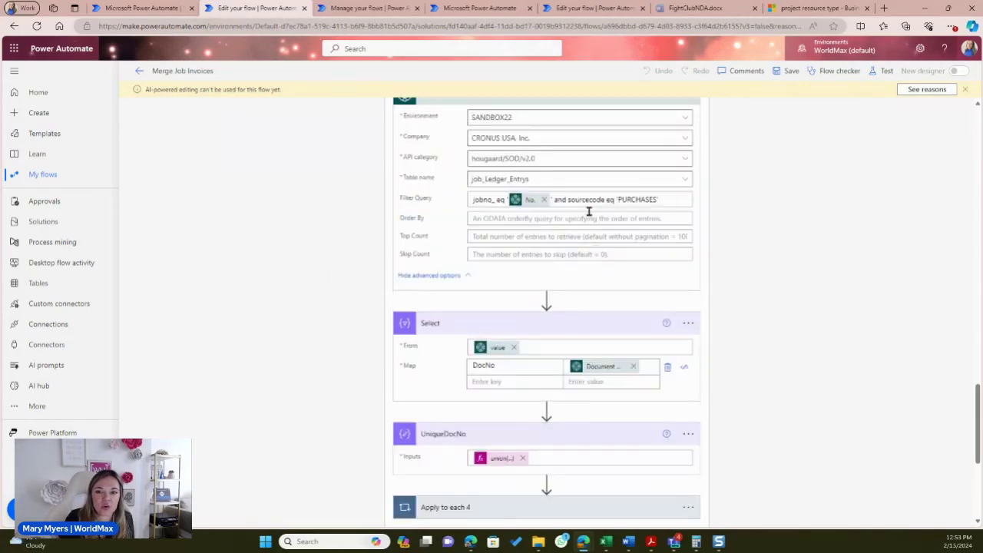
- Expand the Apply to each 4 loop and the Append to array variable action in its nested Apply to each 5 loop
{"action": "scroll", "coordinate": [518, 202], "scroll_direction": "down", "scroll_amount": 3}
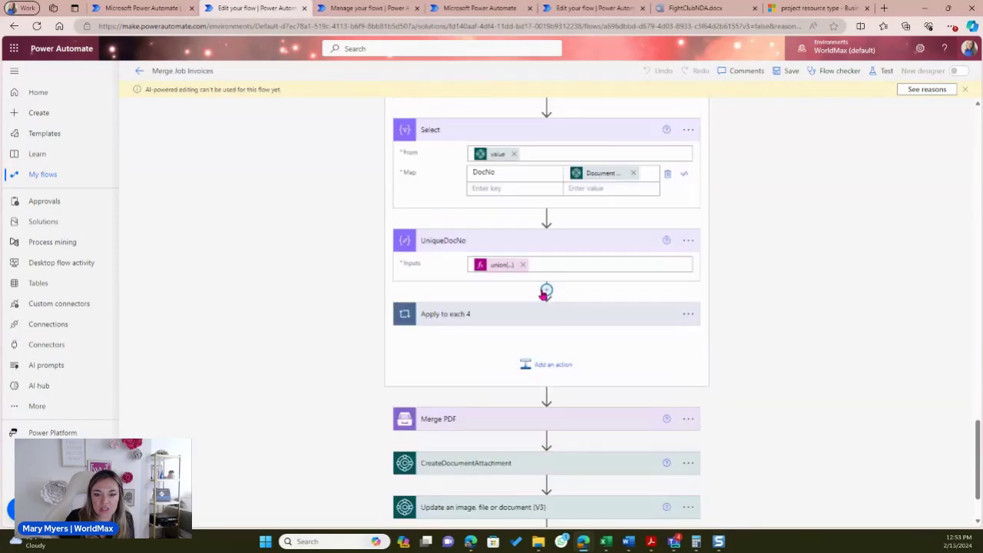
{"action": "left_click", "coordinate": [518, 323]}
{"action": "left_click", "coordinate": [563, 429]}
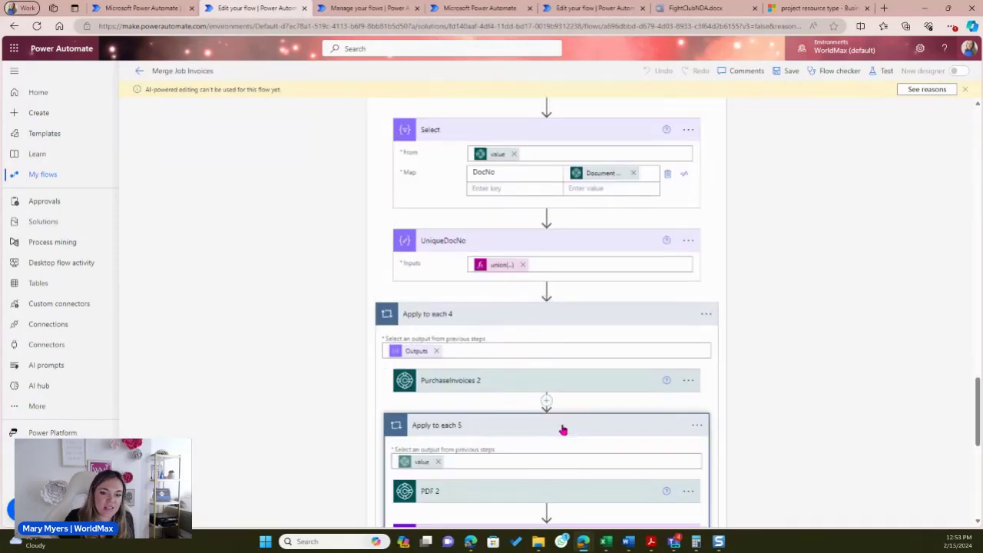
{"action": "scroll", "coordinate": [563, 430], "scroll_direction": "down", "scroll_amount": 3}
{"action": "left_click", "coordinate": [491, 340]}
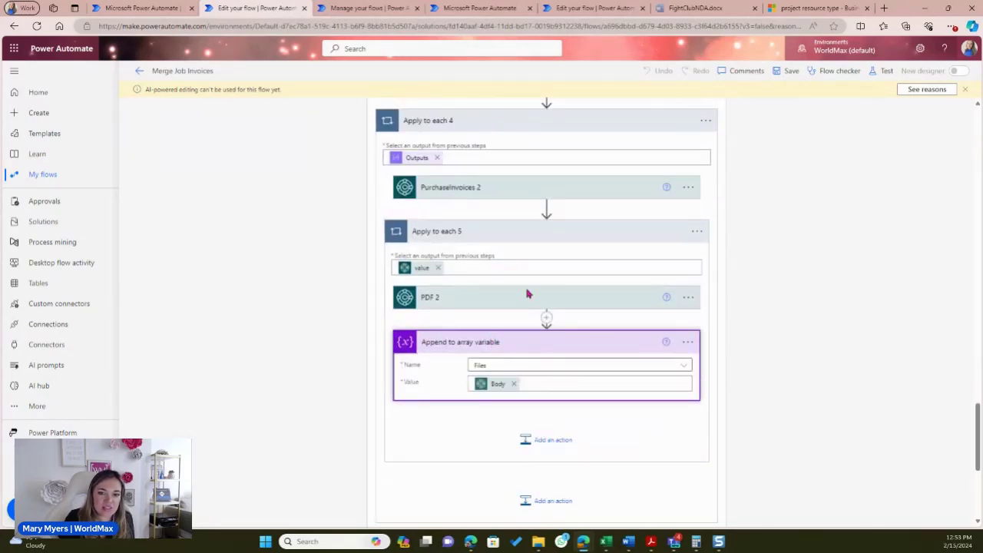
- Expand the PDF 2 action in Apply to each 5 to review its purchaseInvoices path and Id
{"action": "left_click", "coordinate": [527, 297]}
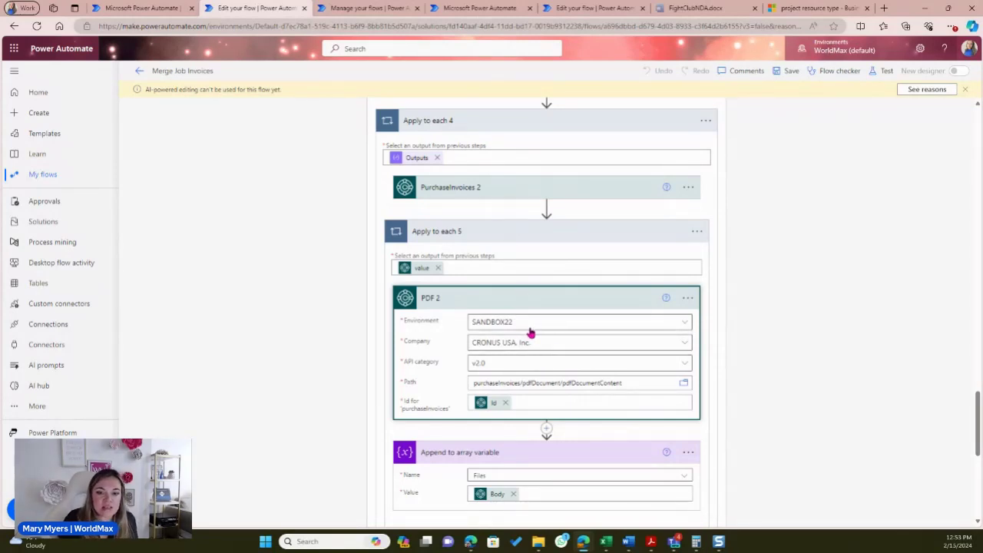
{"action": "scroll", "coordinate": [532, 330], "scroll_direction": "down", "scroll_amount": 1}
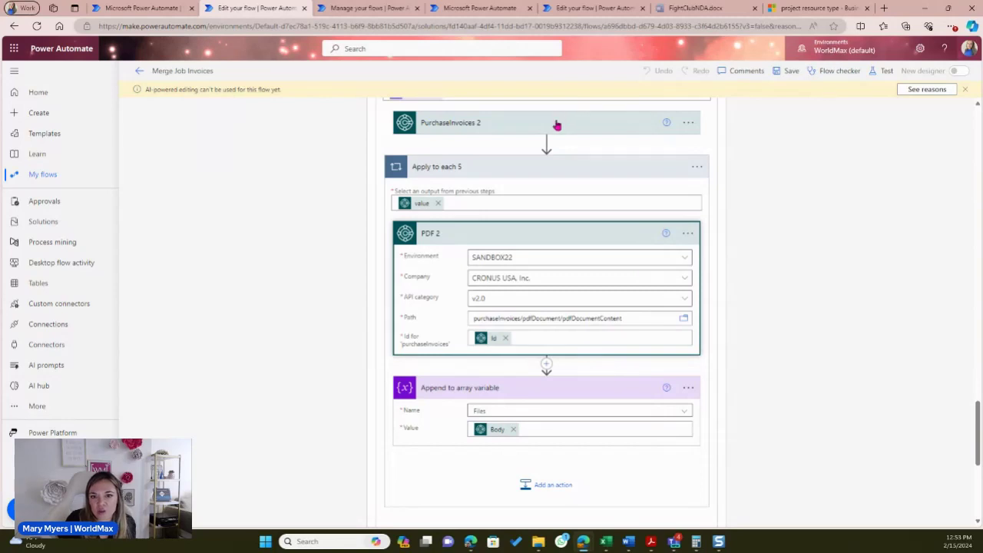
{"action": "scroll", "coordinate": [527, 224], "scroll_direction": "up", "scroll_amount": 1}
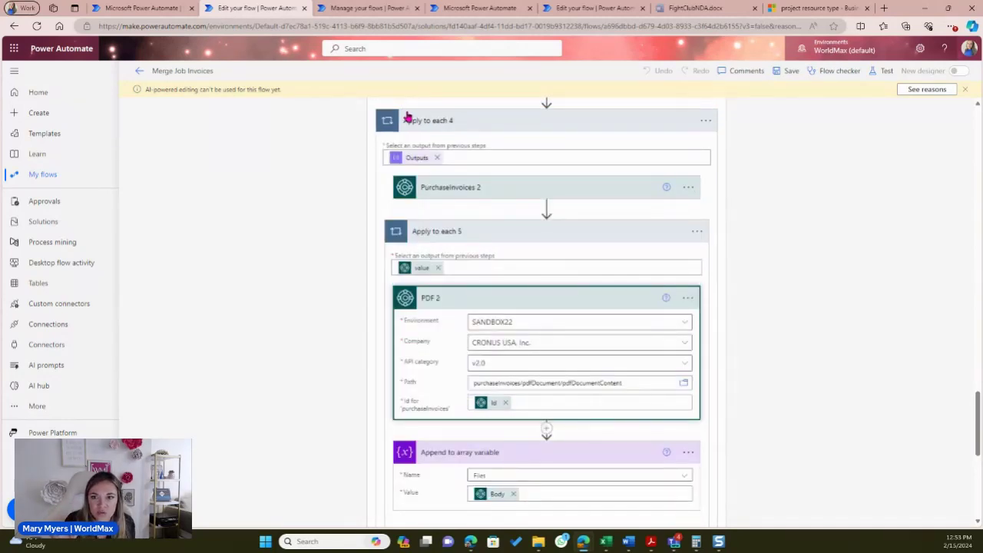
{"action": "scroll", "coordinate": [436, 161], "scroll_direction": "down", "scroll_amount": 1}
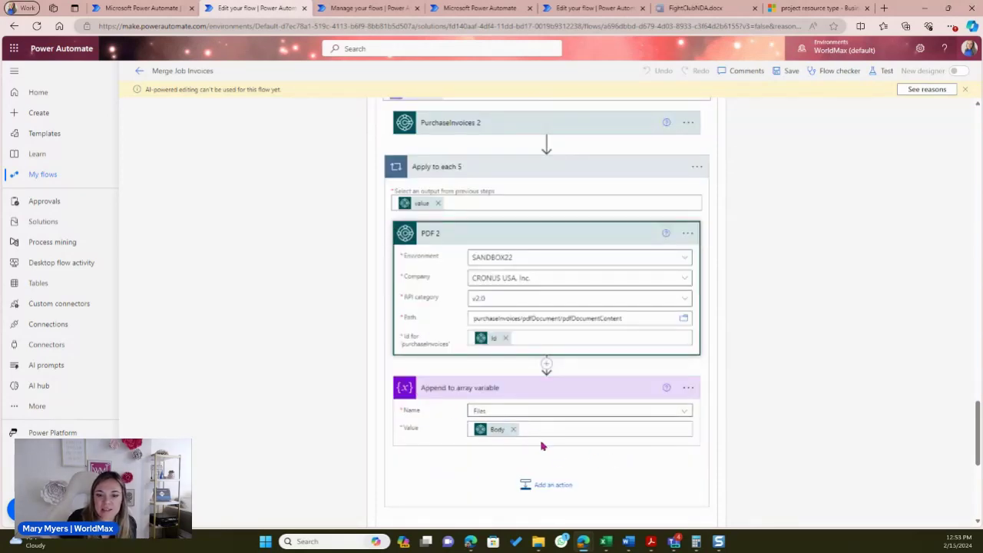
- Review the rest of the purchase loops and expand Merge PDF to show the content it merges
{"action": "scroll", "coordinate": [547, 421], "scroll_direction": "down", "scroll_amount": 1}
{"action": "scroll", "coordinate": [539, 415], "scroll_direction": "down", "scroll_amount": 2}
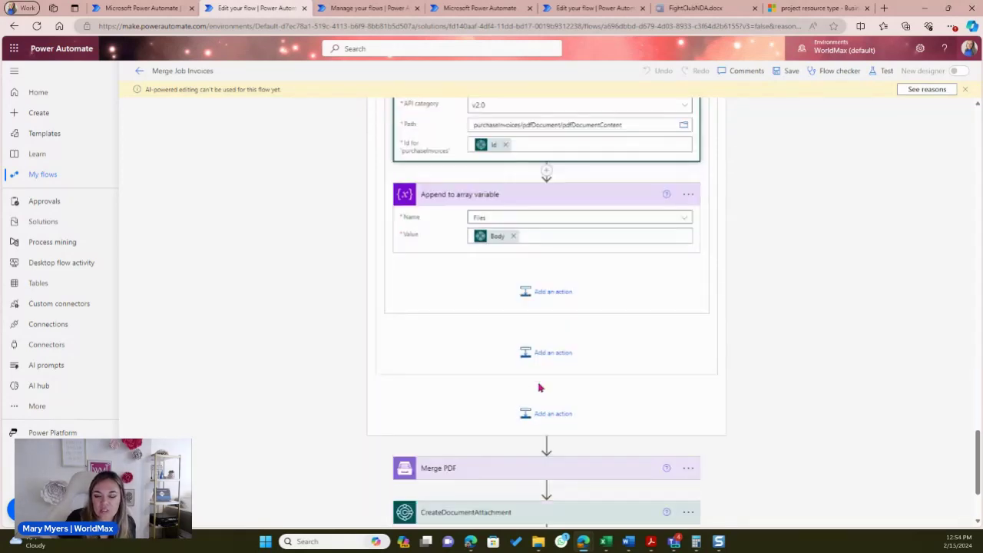
{"action": "scroll", "coordinate": [537, 391], "scroll_direction": "up", "scroll_amount": 5}
{"action": "scroll", "coordinate": [538, 391], "scroll_direction": "down", "scroll_amount": 6}
{"action": "scroll", "coordinate": [540, 386], "scroll_direction": "down", "scroll_amount": 1}
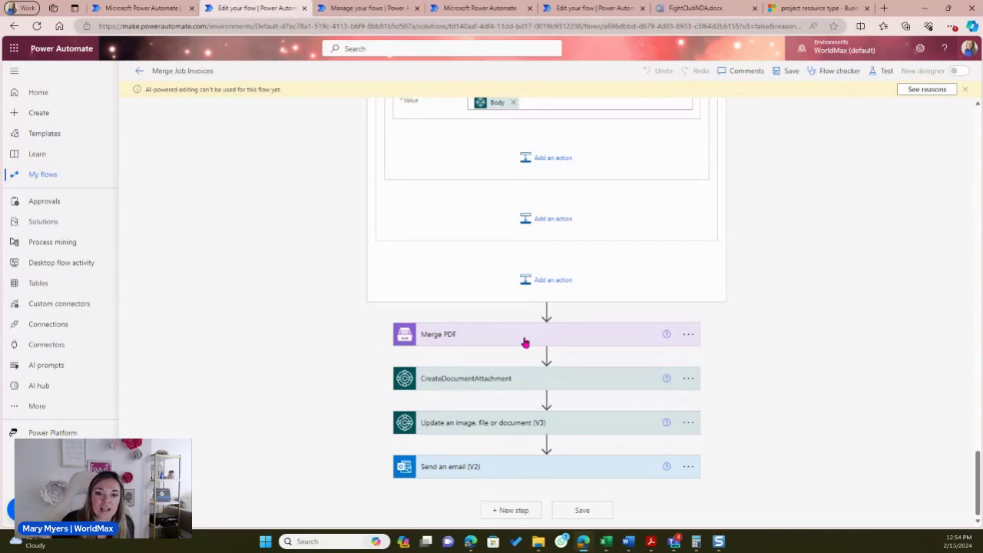
{"action": "left_click", "coordinate": [525, 343]}
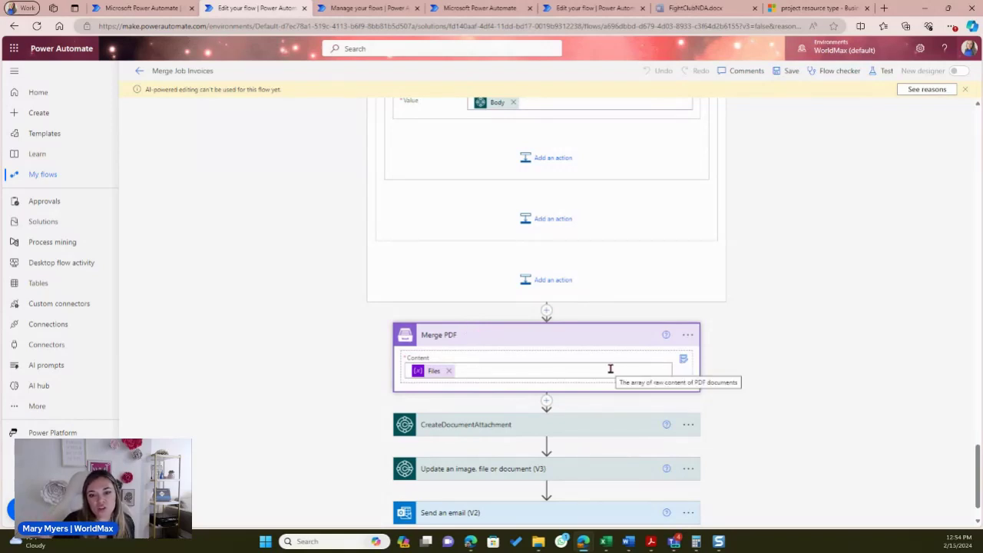
{"action": "scroll", "coordinate": [603, 367], "scroll_direction": "down", "scroll_amount": 1}
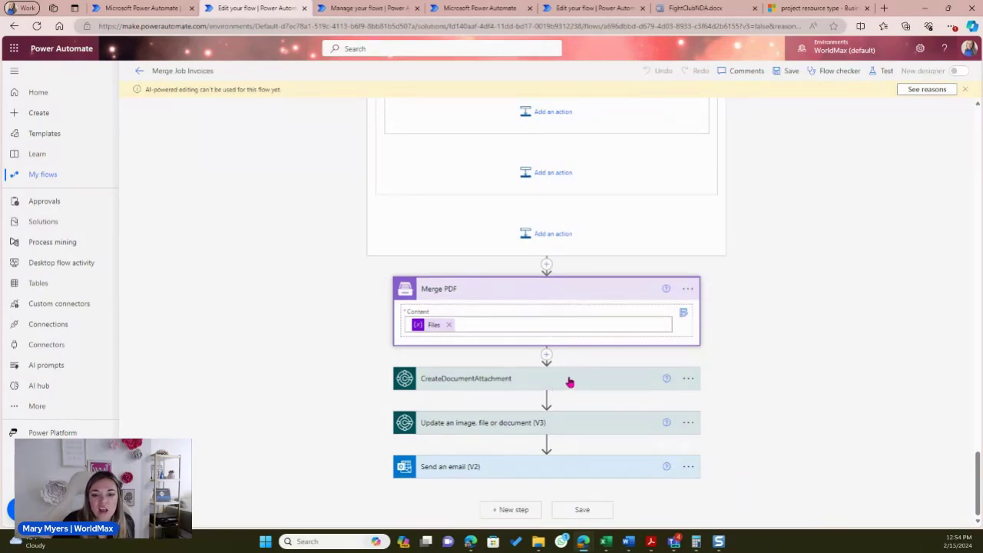
- Expand CreateDocumentAttachment and Update an image, file or document (V3) to review their attachment settings, and collapse both
{"action": "left_click", "coordinate": [569, 381]}
{"action": "scroll", "coordinate": [568, 380], "scroll_direction": "down", "scroll_amount": 4}
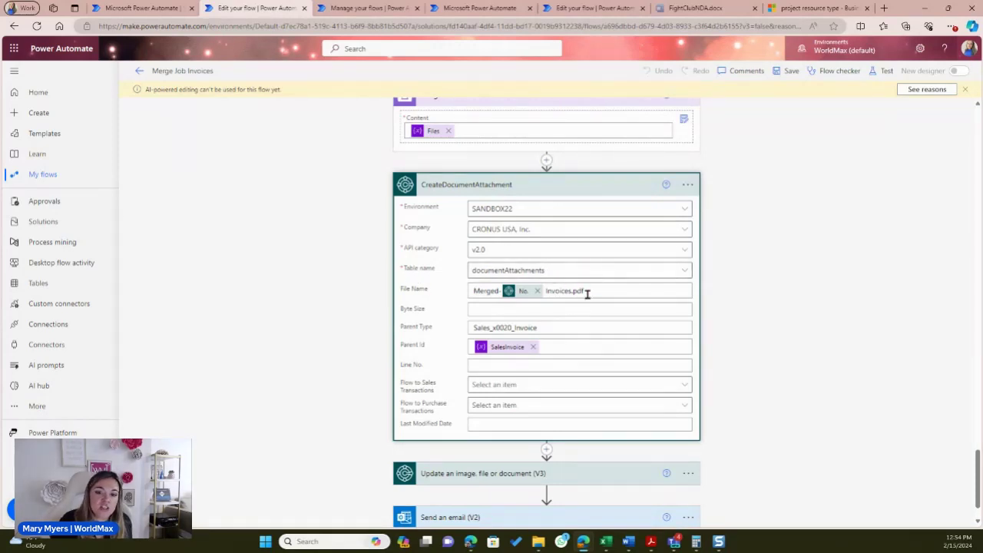
{"action": "scroll", "coordinate": [436, 326], "scroll_direction": "down", "scroll_amount": 1}
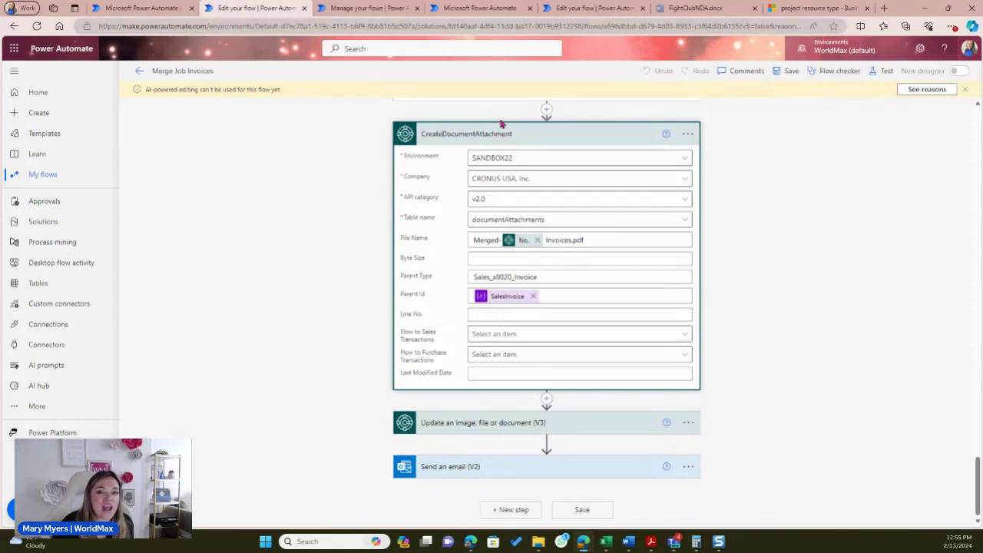
{"action": "left_click", "coordinate": [512, 424]}
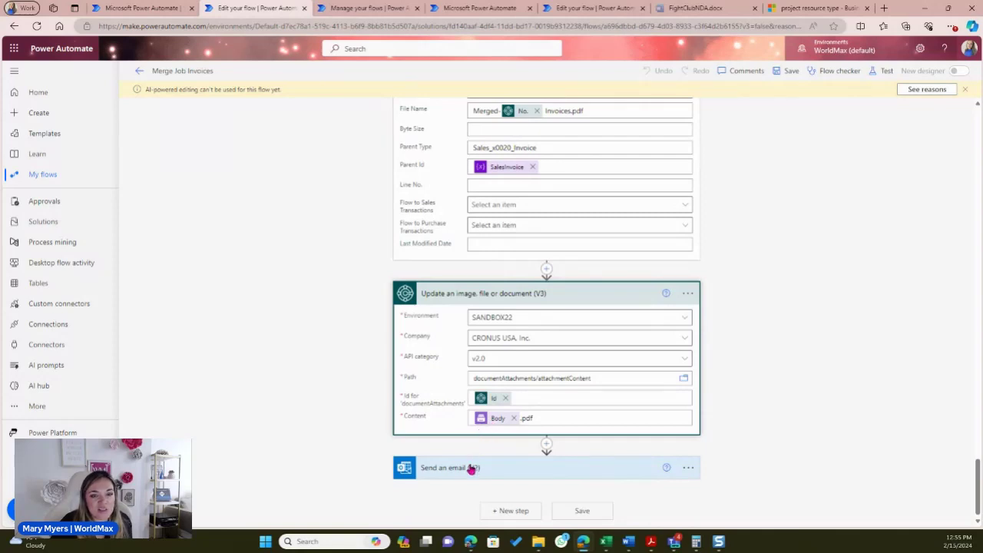
{"action": "left_click", "coordinate": [582, 302]}
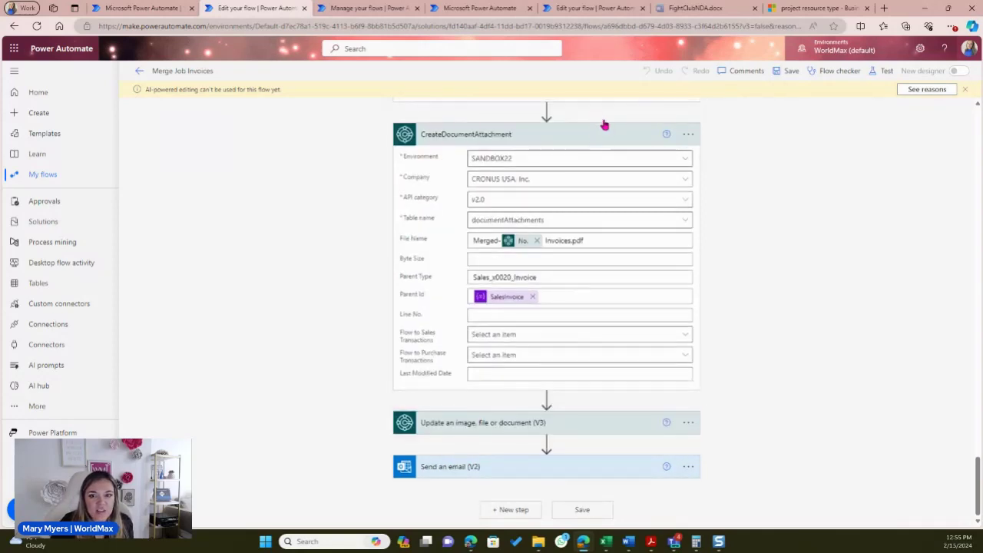
- Collapse the PurchaseDocs and SalesDocs scopes and the FilesArray action to show the overall flow structure
{"action": "scroll", "coordinate": [609, 147], "scroll_direction": "up", "scroll_amount": 20}
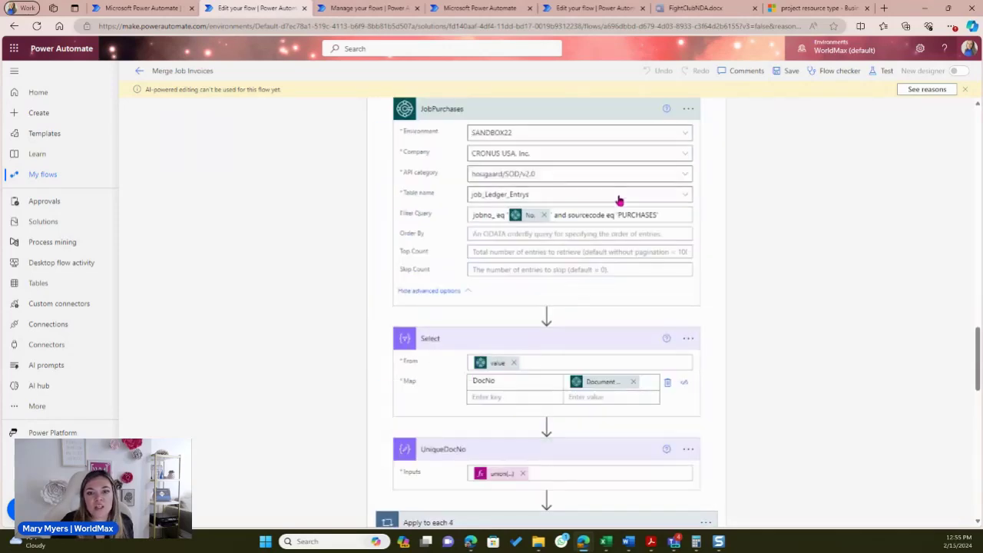
{"action": "left_click", "coordinate": [597, 393]}
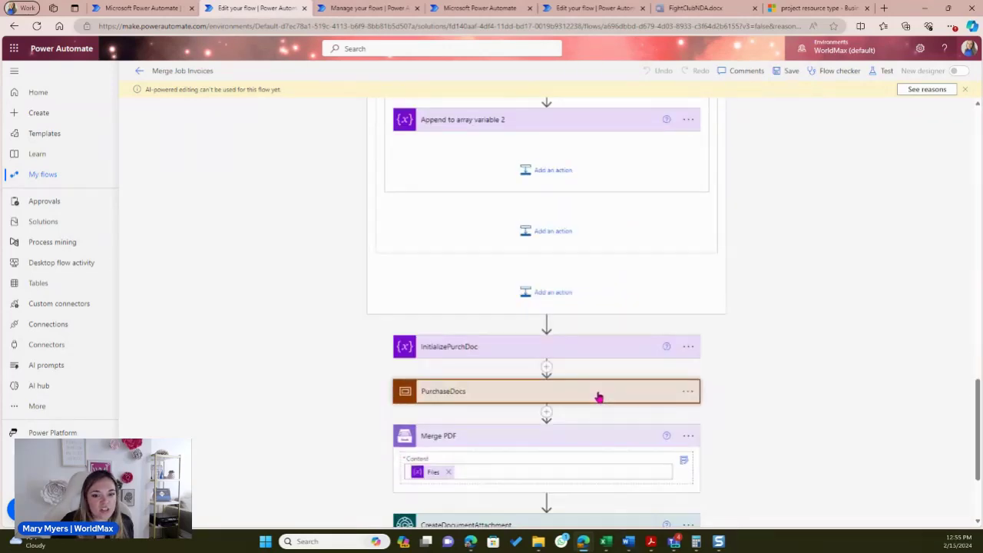
{"action": "scroll", "coordinate": [596, 395], "scroll_direction": "up", "scroll_amount": 5}
{"action": "scroll", "coordinate": [597, 395], "scroll_direction": "up", "scroll_amount": 12}
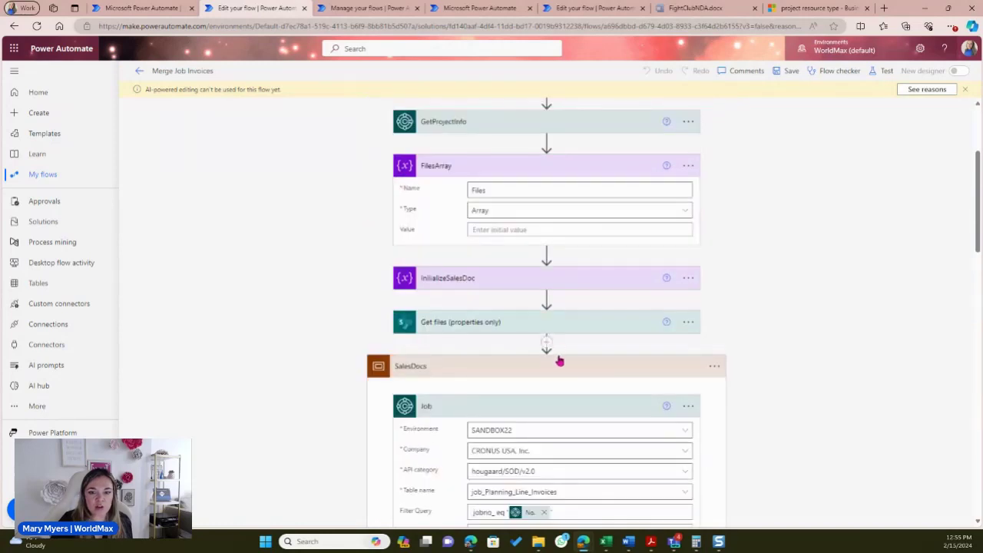
{"action": "left_click", "coordinate": [564, 371]}
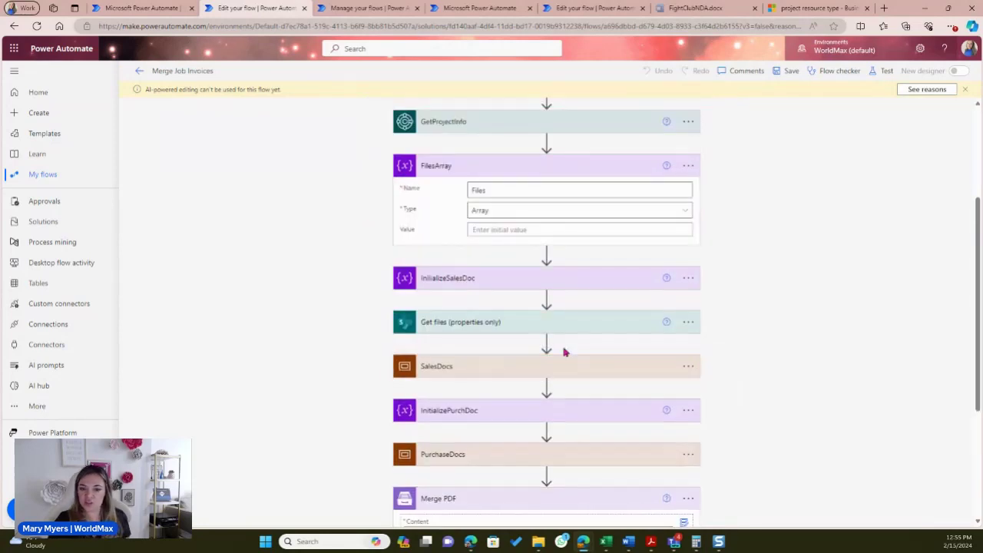
{"action": "left_click", "coordinate": [509, 171]}
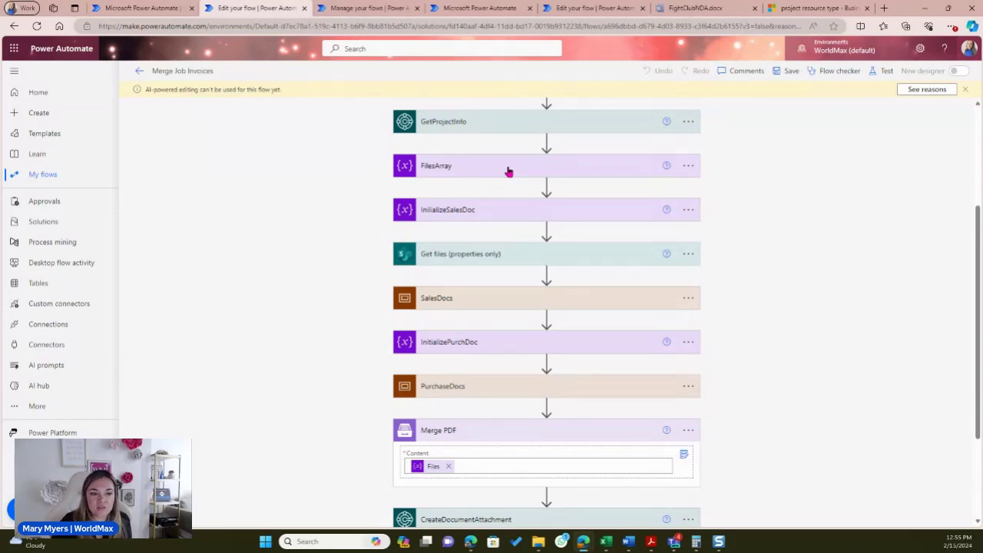
{"action": "scroll", "coordinate": [503, 184], "scroll_direction": "down", "scroll_amount": 1}
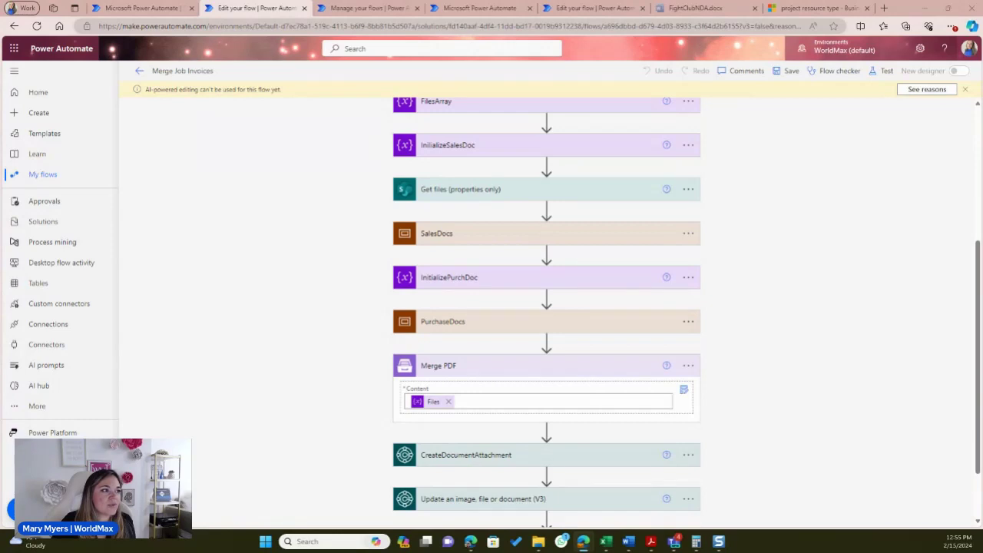
- Open the Get Items for SFTP- Daily flow for editing and show its Recurrence trigger's parameters
{"action": "left_click", "coordinate": [368, 9]}
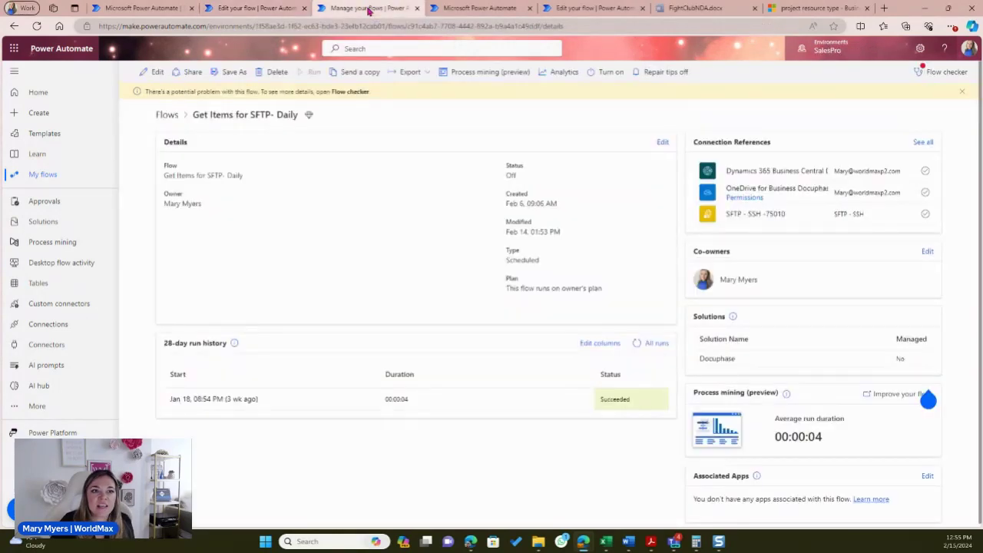
{"action": "left_click", "coordinate": [155, 72]}
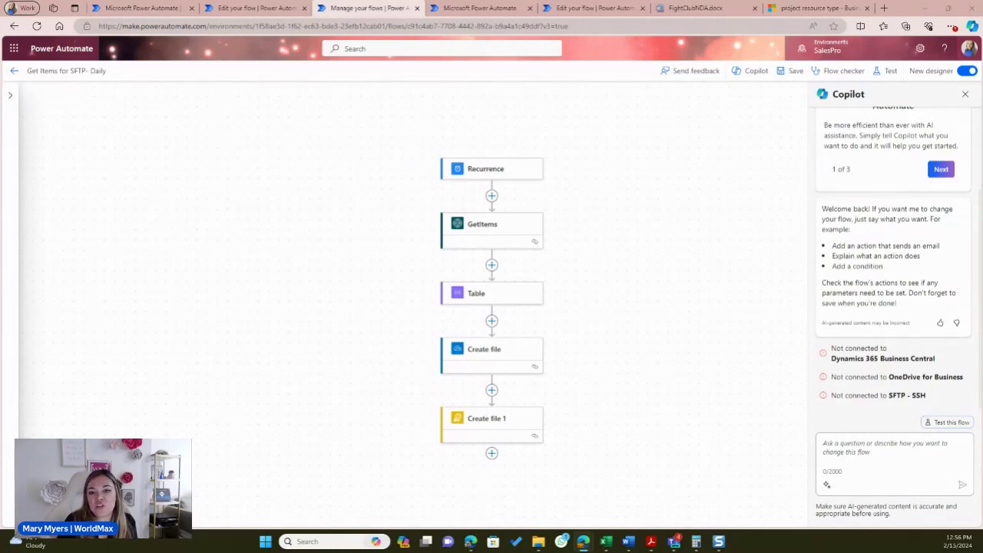
{"action": "left_click", "coordinate": [503, 171]}
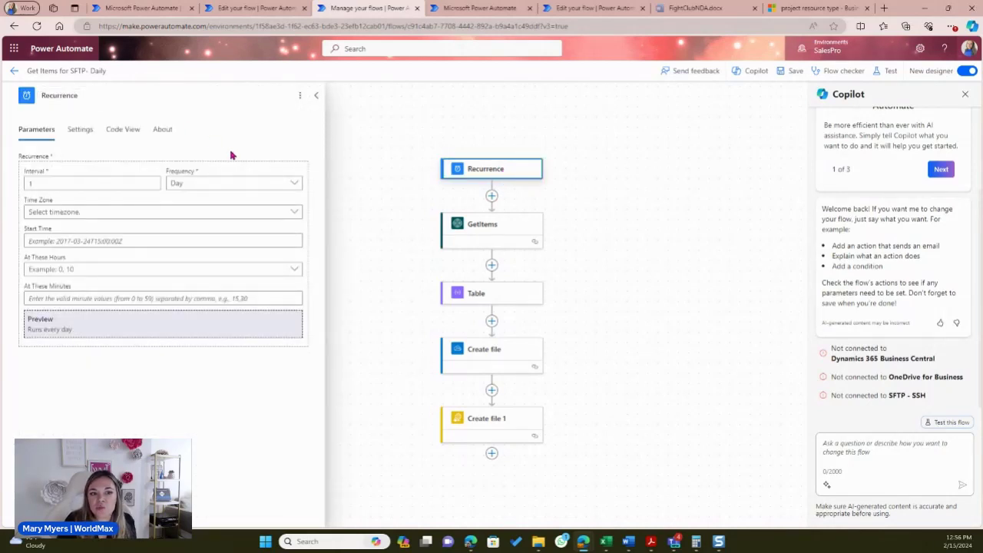
- Review the GetItems action's parameters, close the Copilot pane, and return to the Recurrence trigger's schedule settings
{"action": "left_click", "coordinate": [505, 229]}
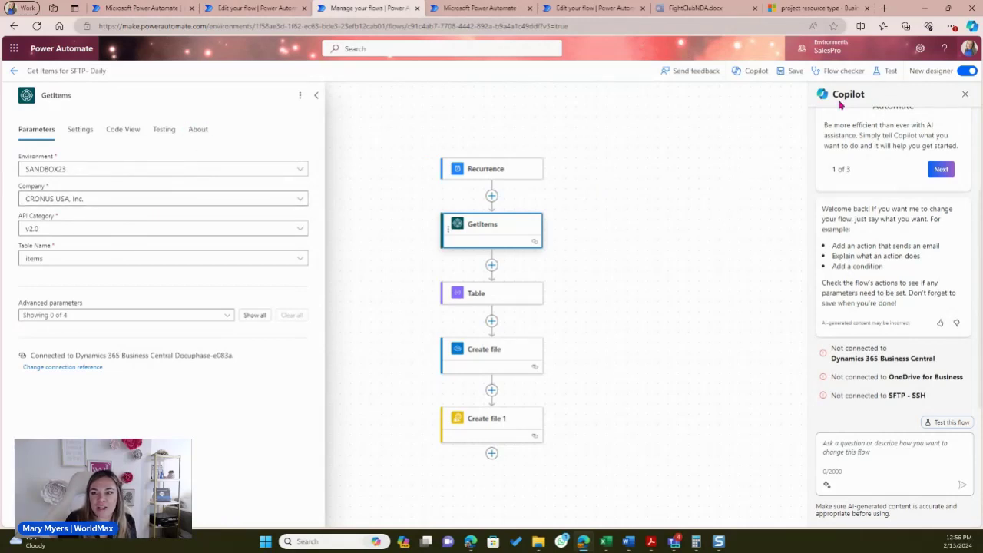
{"action": "left_click", "coordinate": [965, 94]}
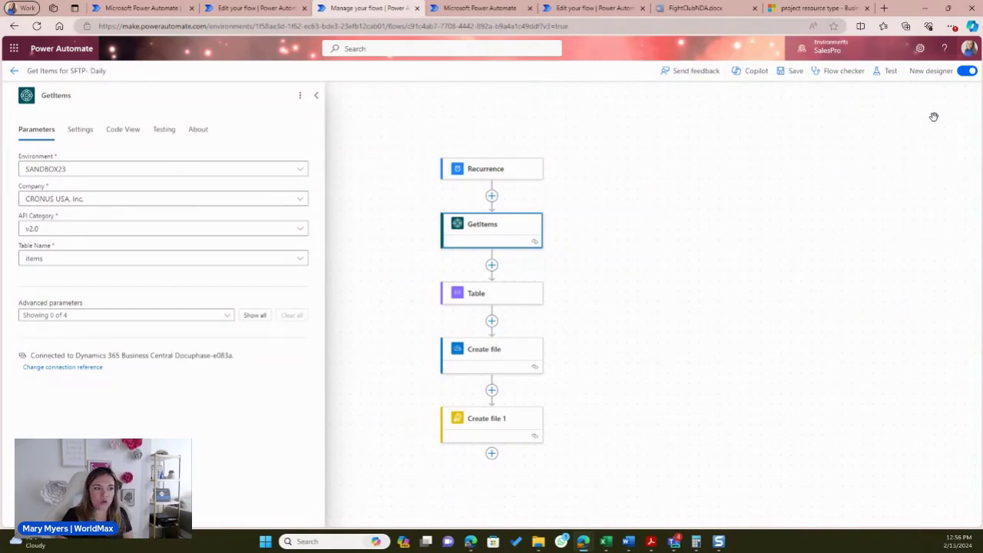
{"action": "scroll", "coordinate": [727, 210], "scroll_direction": "up", "scroll_amount": 3}
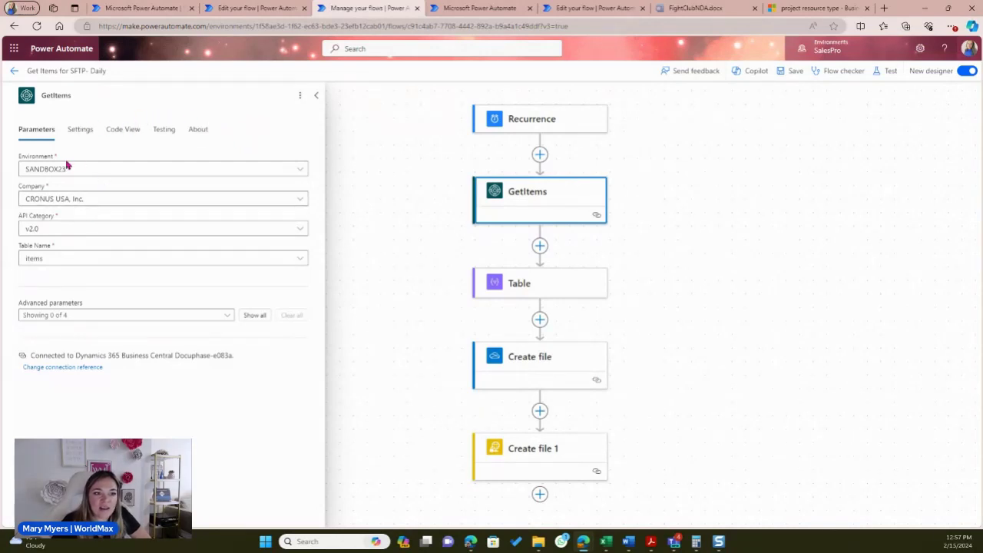
{"action": "left_click", "coordinate": [527, 128]}
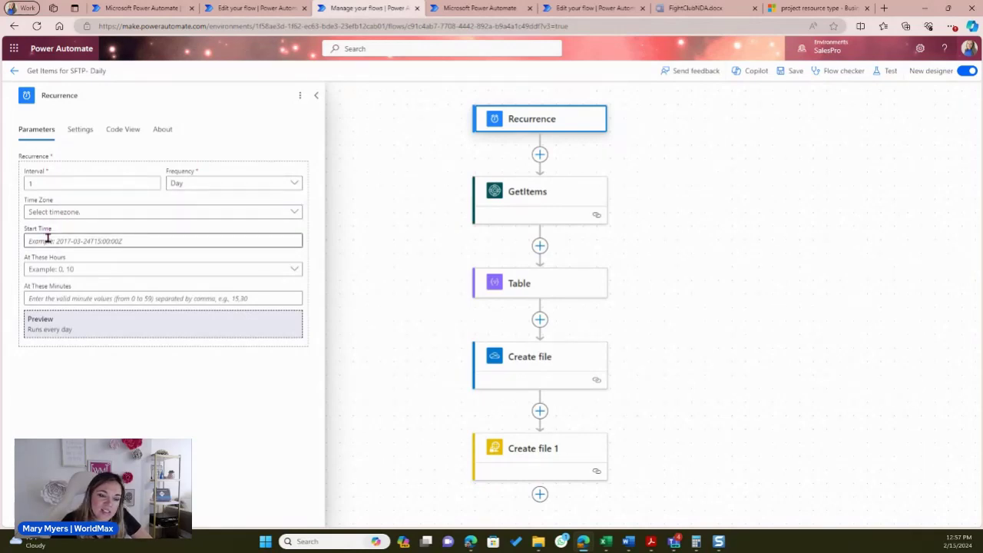
- Show all advanced parameters of the GetItems action and examine its Filter Query option
{"action": "left_click", "coordinate": [566, 201]}
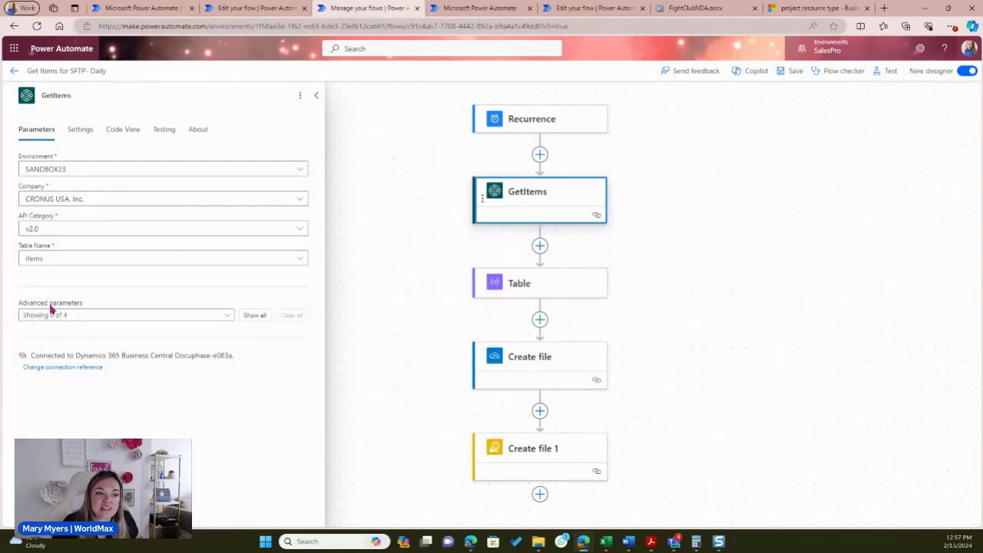
{"action": "left_click", "coordinate": [254, 315]}
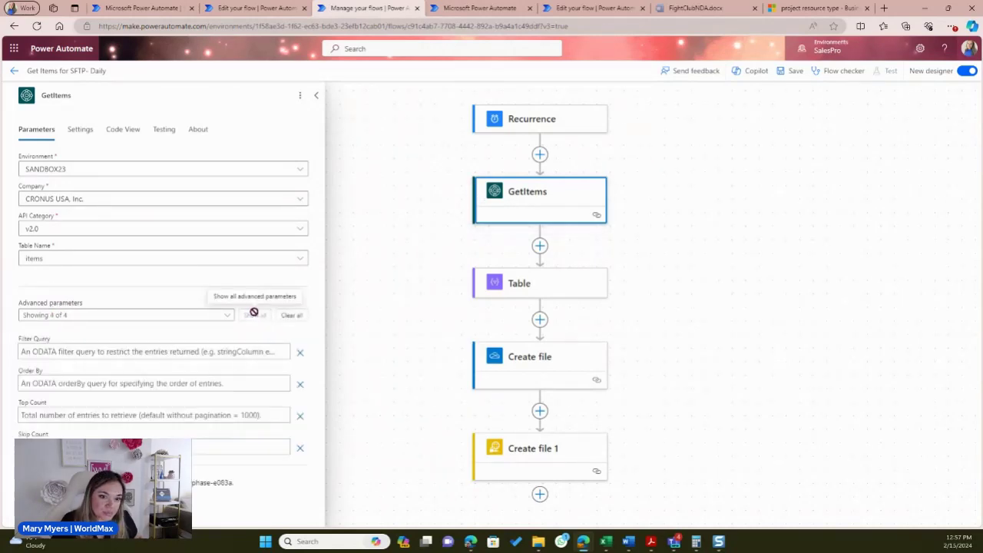
{"action": "left_click", "coordinate": [41, 350]}
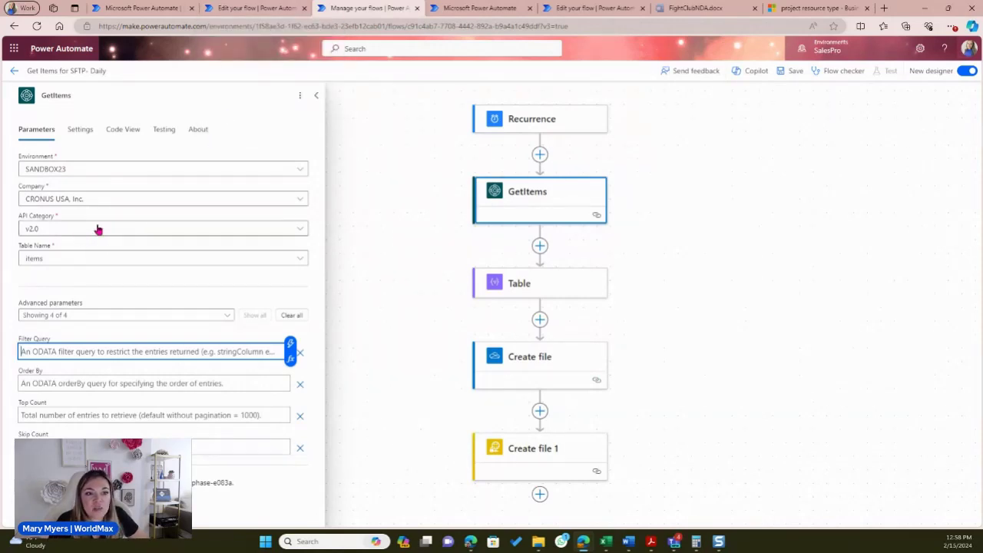
- Review the parameters of the Table action and the two file creation actions, including Table's optional Columns setting
{"action": "left_click", "coordinate": [536, 293]}
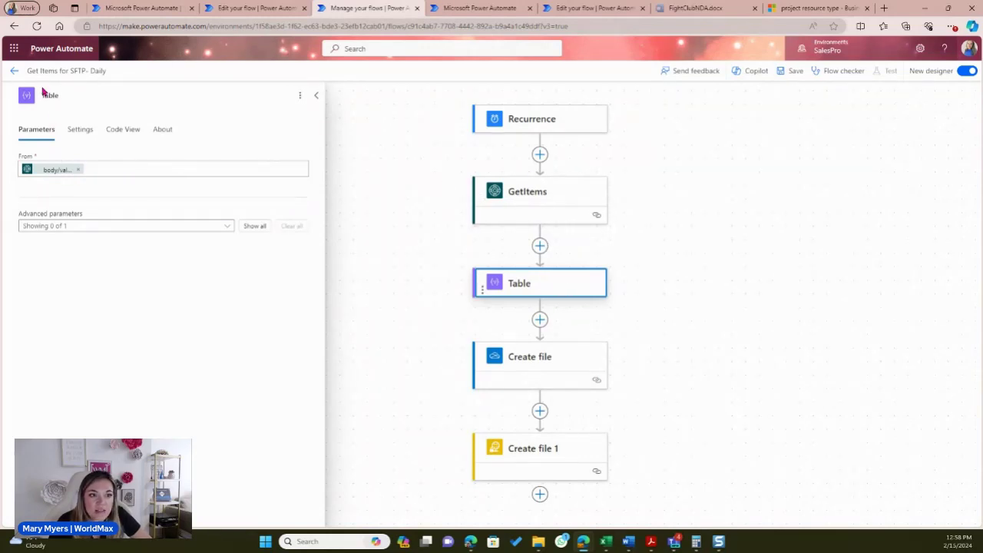
{"action": "left_click", "coordinate": [98, 226]}
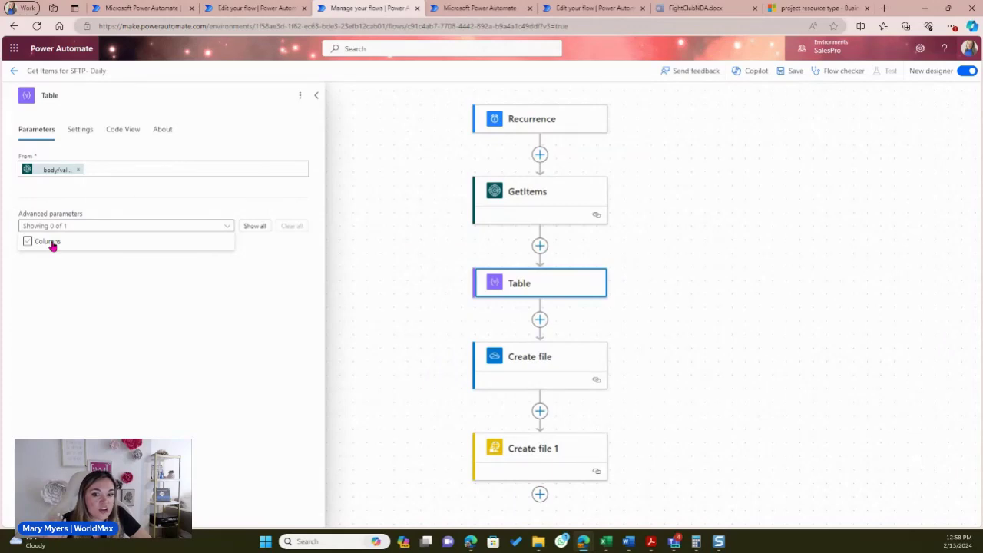
{"action": "left_click", "coordinate": [531, 360]}
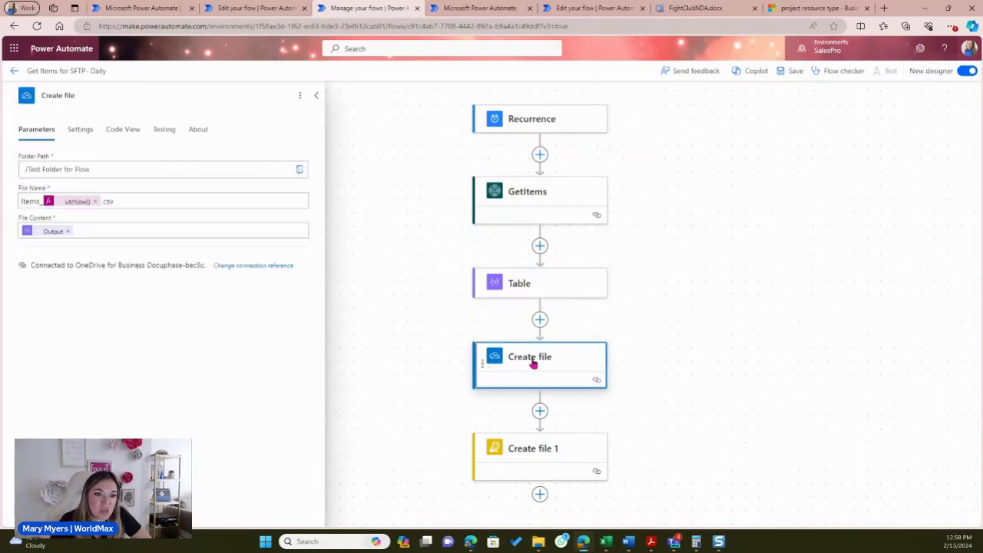
{"action": "left_click", "coordinate": [559, 450]}
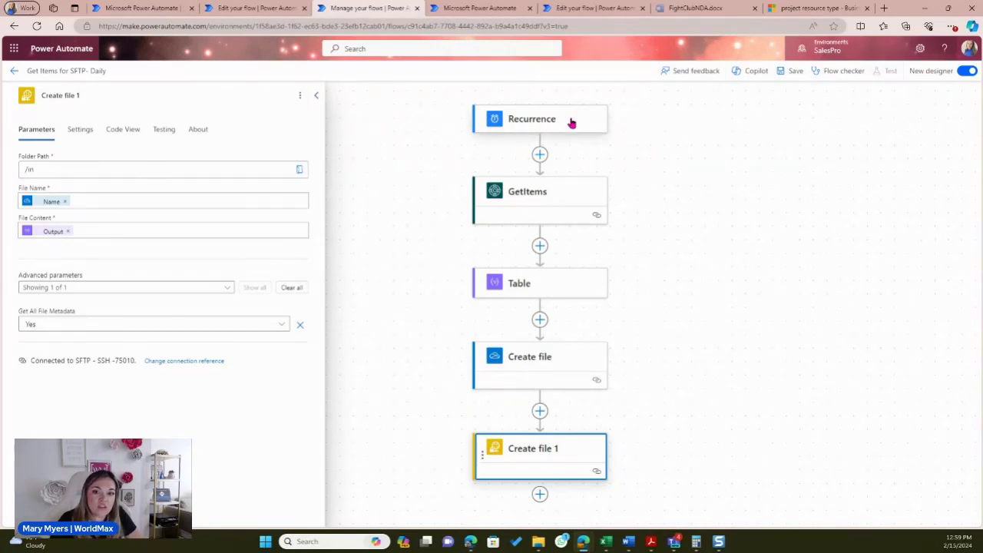
- Review the GetItems, Create file and Create file 1 settings again, collapse the details pane, and try to leave the flow
{"action": "left_click", "coordinate": [574, 192]}
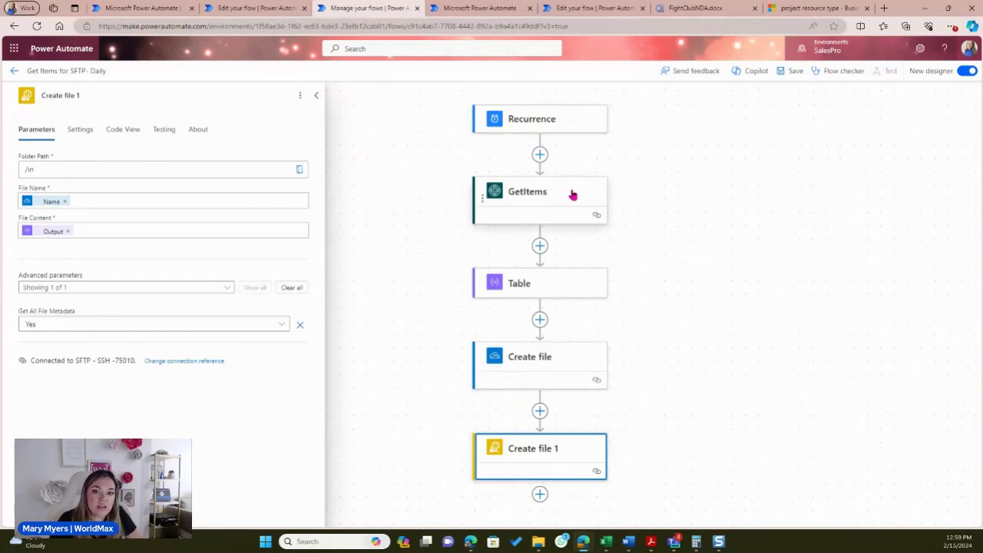
{"action": "left_click", "coordinate": [300, 96]}
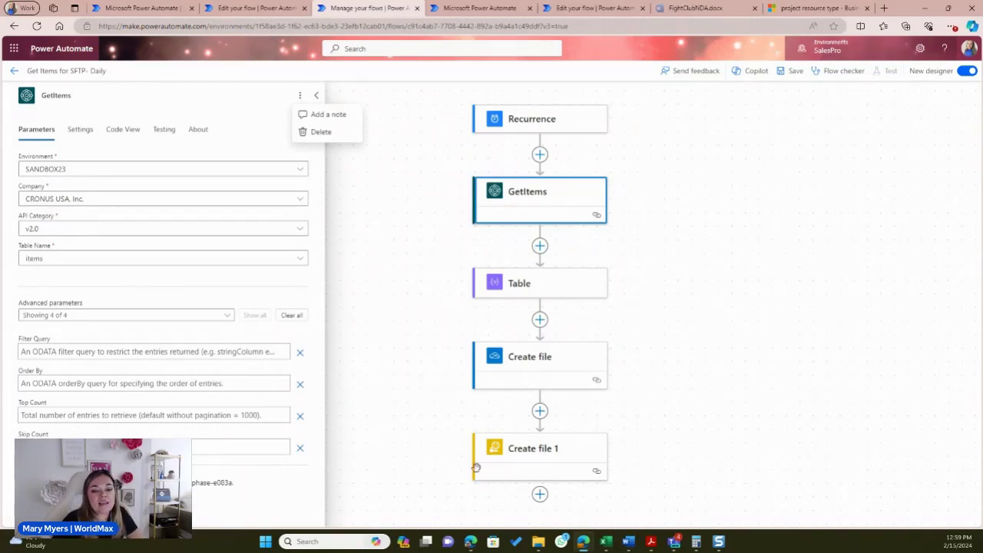
{"action": "left_click", "coordinate": [542, 459]}
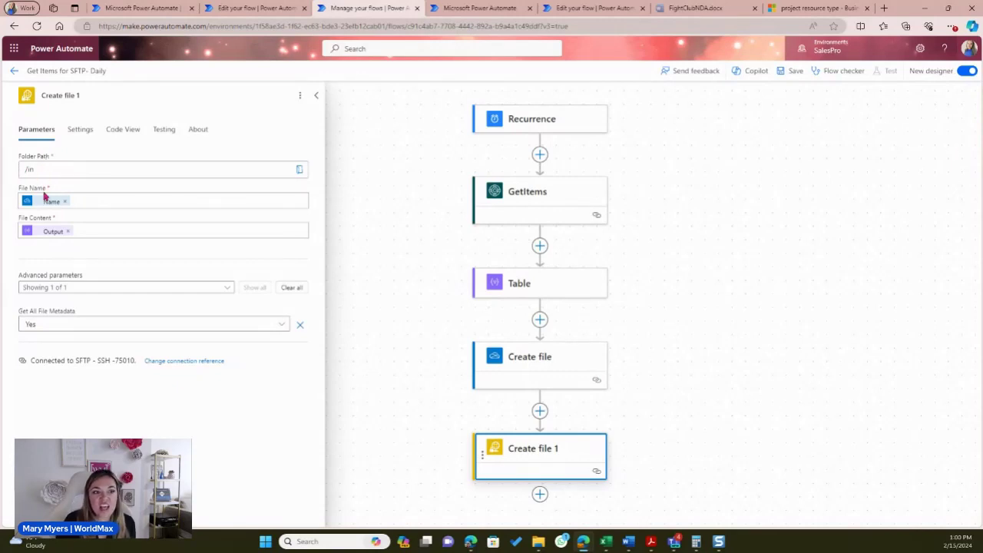
{"action": "left_click", "coordinate": [535, 363]}
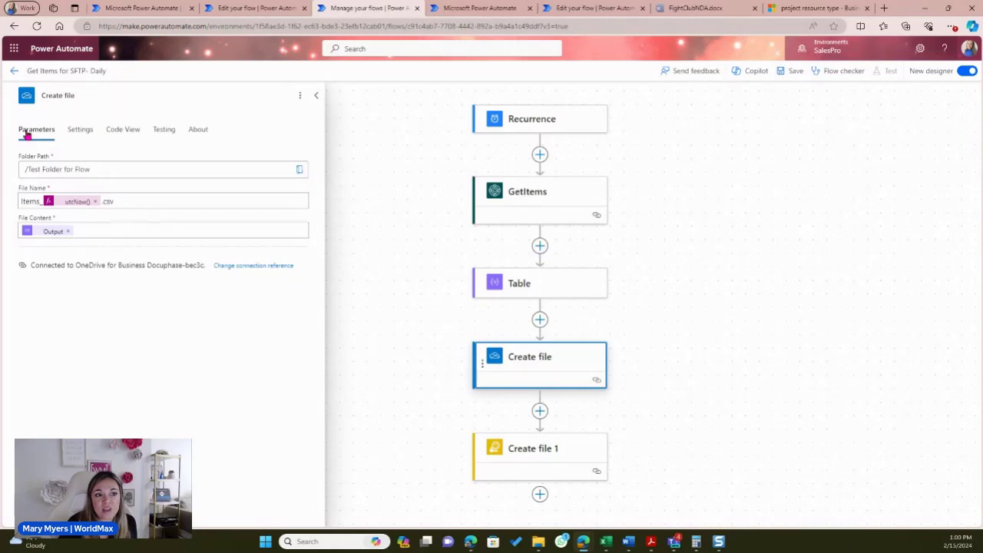
{"action": "left_click", "coordinate": [545, 456]}
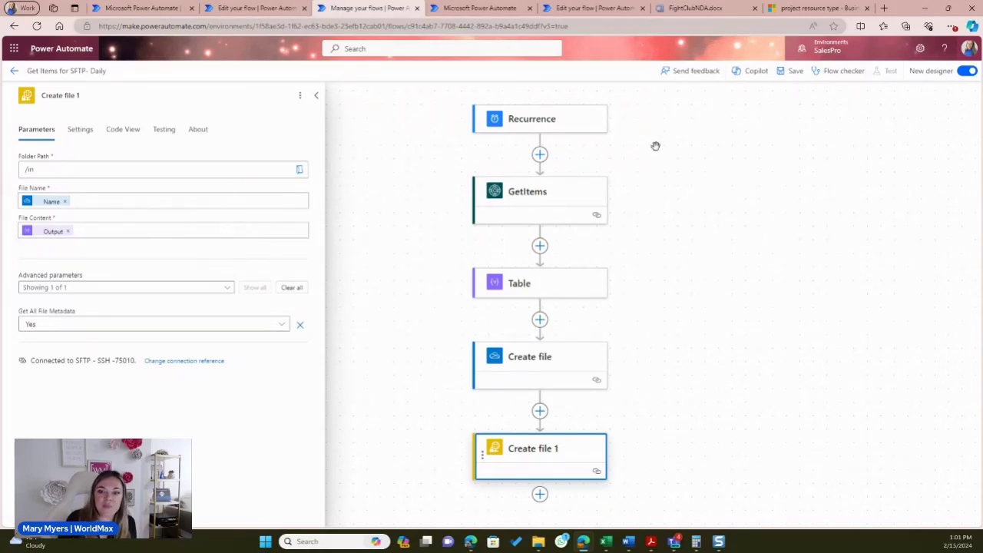
{"action": "left_click", "coordinate": [424, 146]}
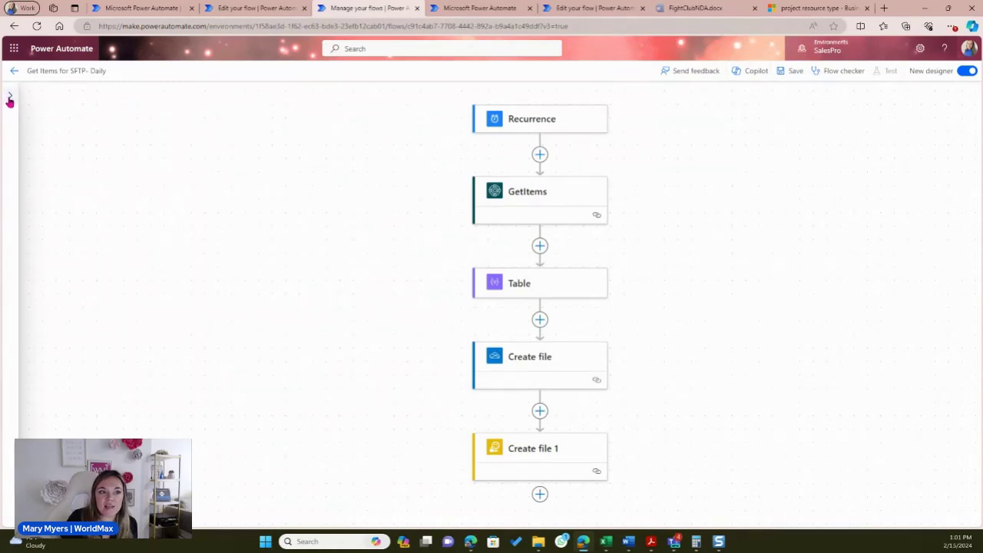
{"action": "left_click", "coordinate": [14, 75]}
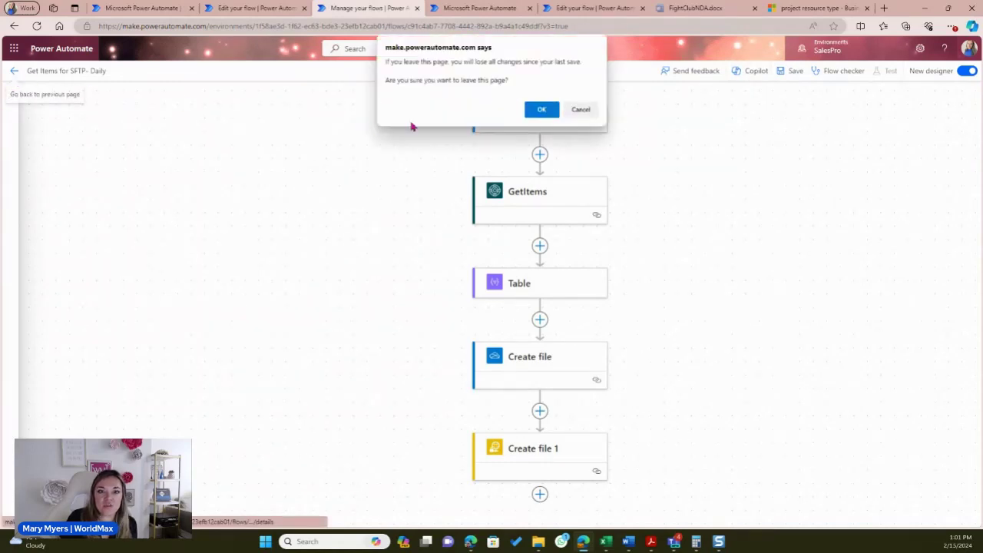
- Open Power Automate in a new browser tab and switch to the SalesPro environment
{"action": "left_click", "coordinate": [884, 8]}
{"action": "left_click", "coordinate": [687, 29]}
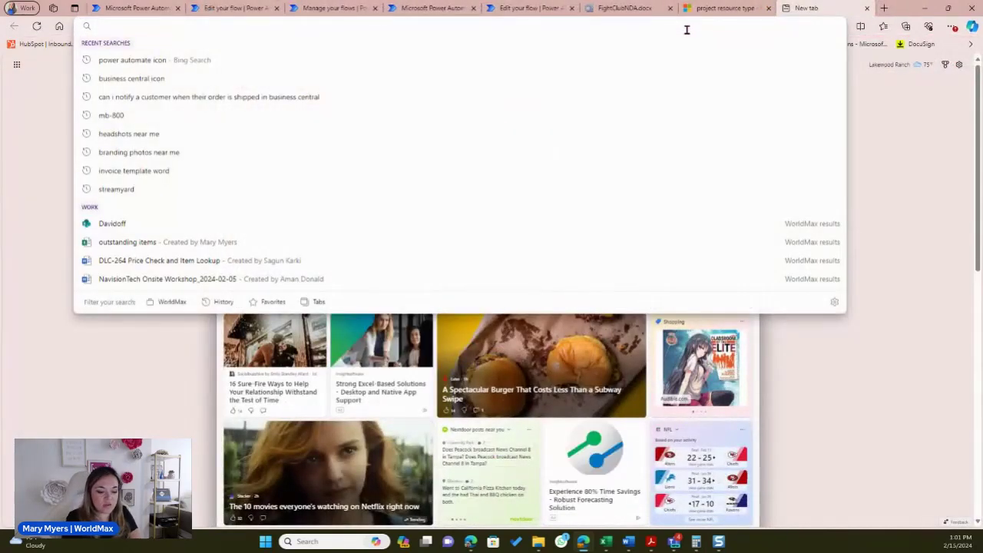
{"action": "type", "text": "make"}
{"action": "key", "text": "Return"}
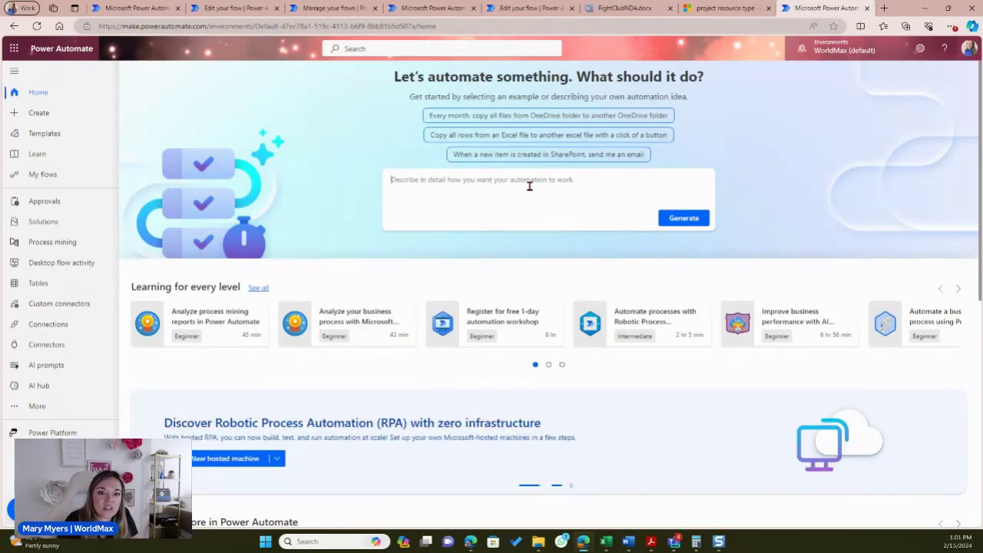
{"action": "left_click", "coordinate": [854, 49]}
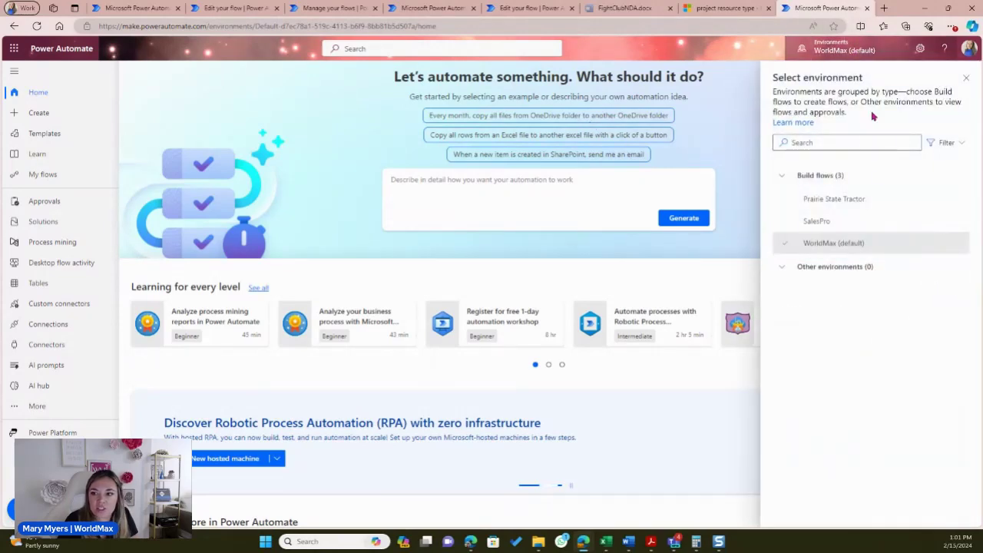
{"action": "left_click", "coordinate": [868, 221]}
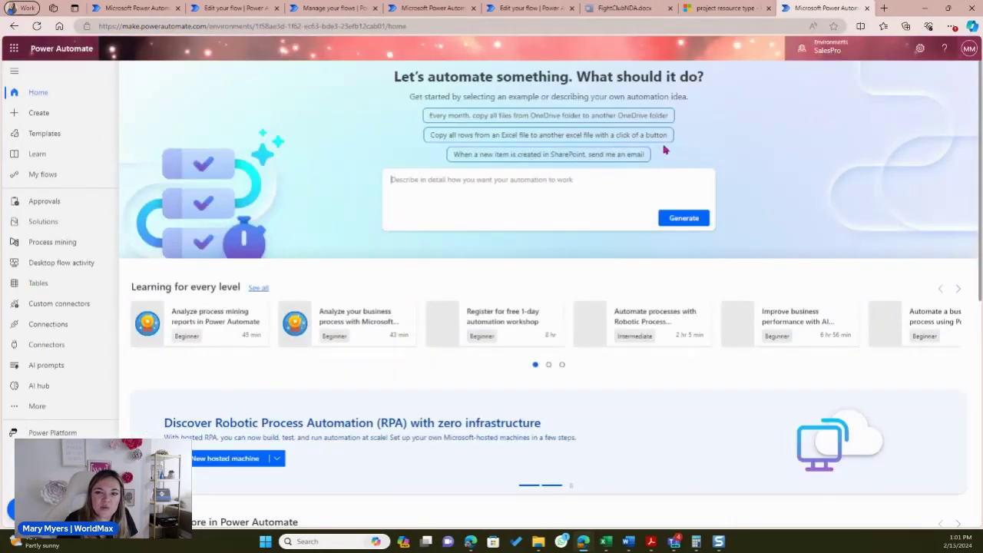
- Generate a flow: "on a daily basis get items from Business Central and create a csv table save that as a file and send to an sftp server"
{"action": "left_click", "coordinate": [577, 180]}
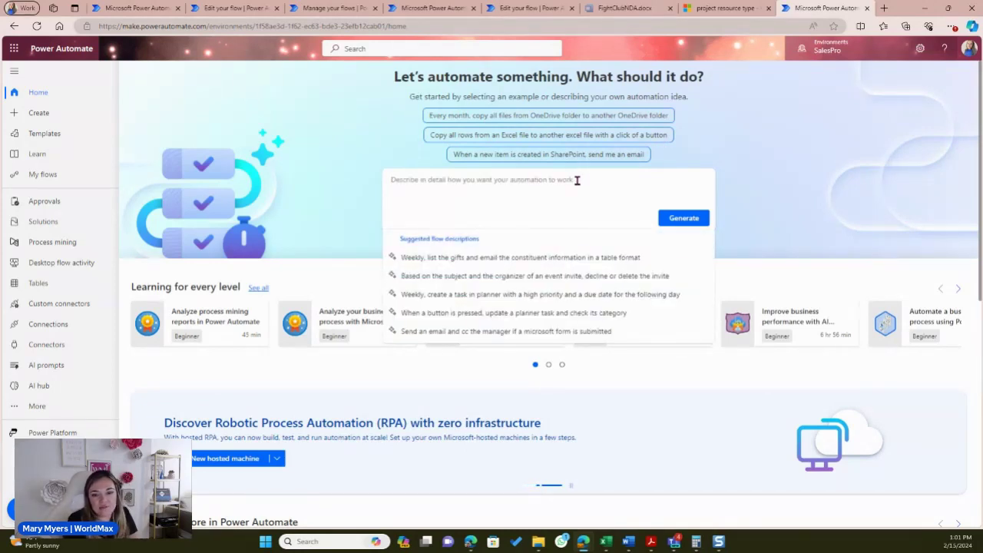
{"action": "type", "text": "on a daily basis"}
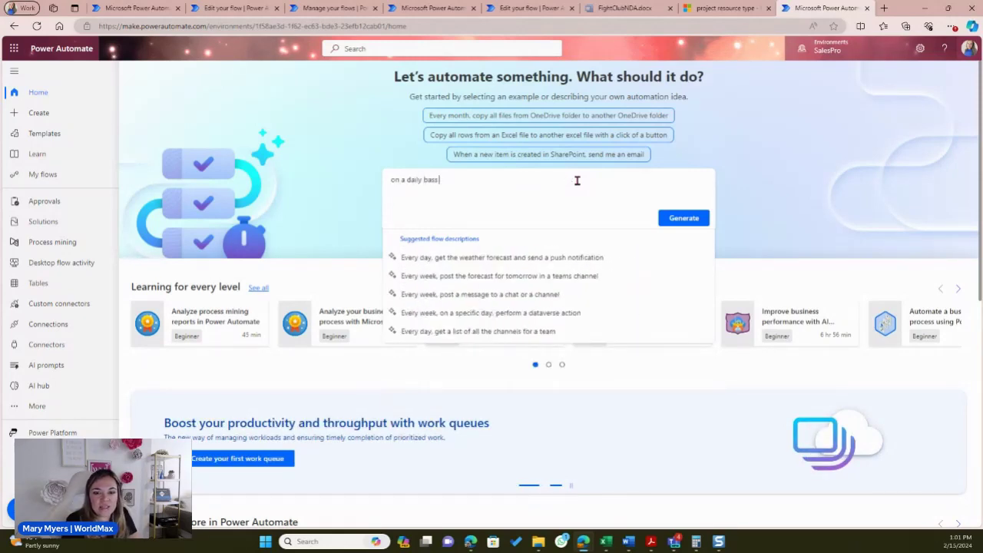
{"action": "type", "text": " get it"}
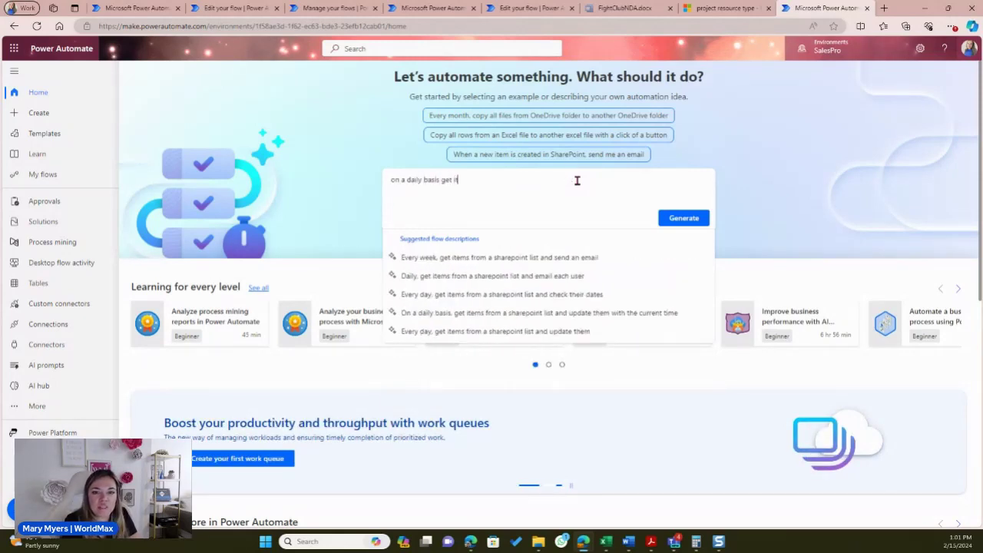
{"action": "type", "text": "ems drom"}
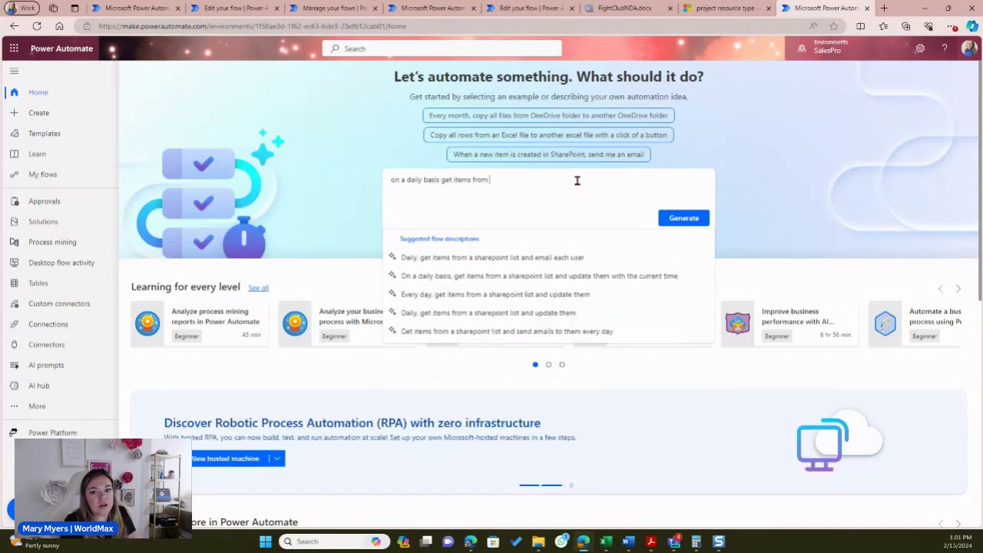
{"action": "type", "text": " Business Ce"}
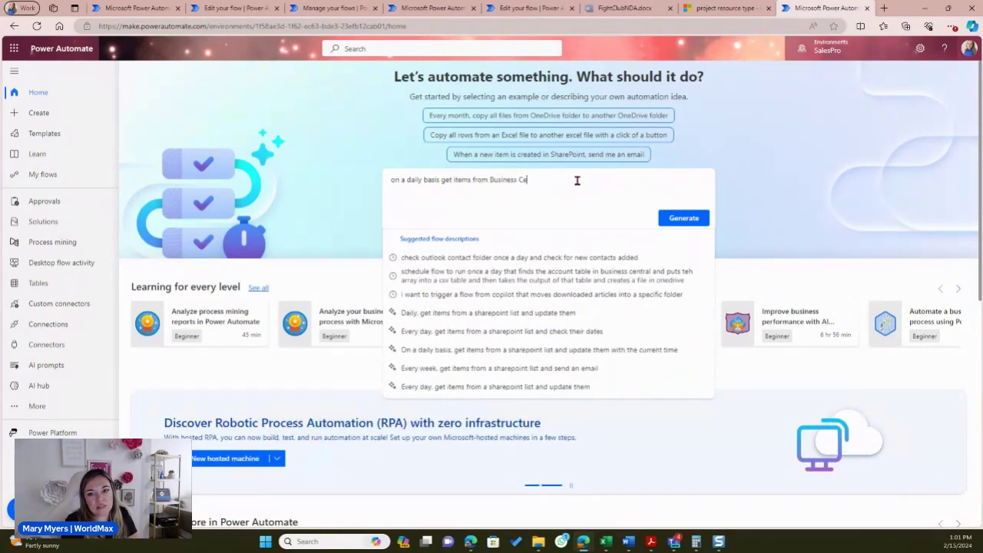
{"action": "type", "text": "ntral and create"}
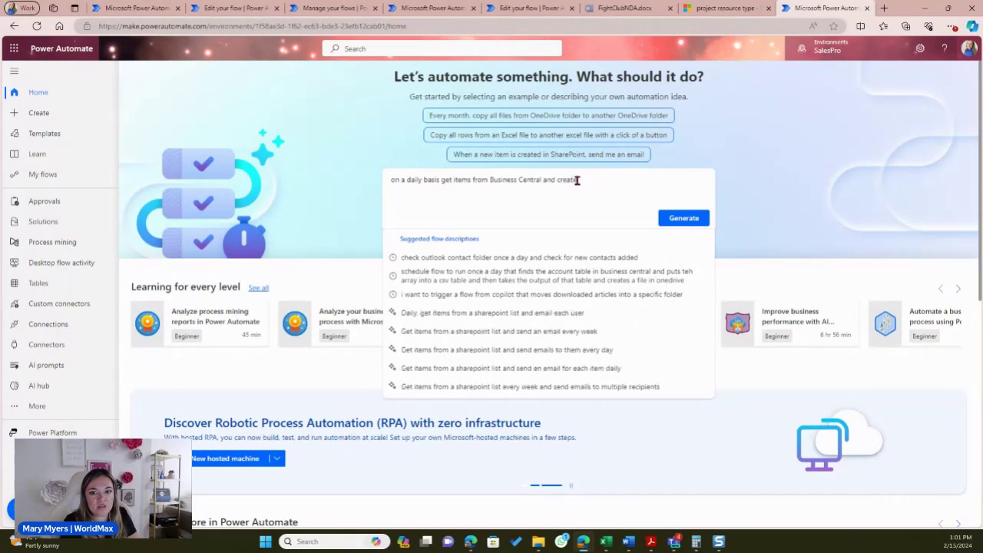
{"action": "type", "text": " a c"}
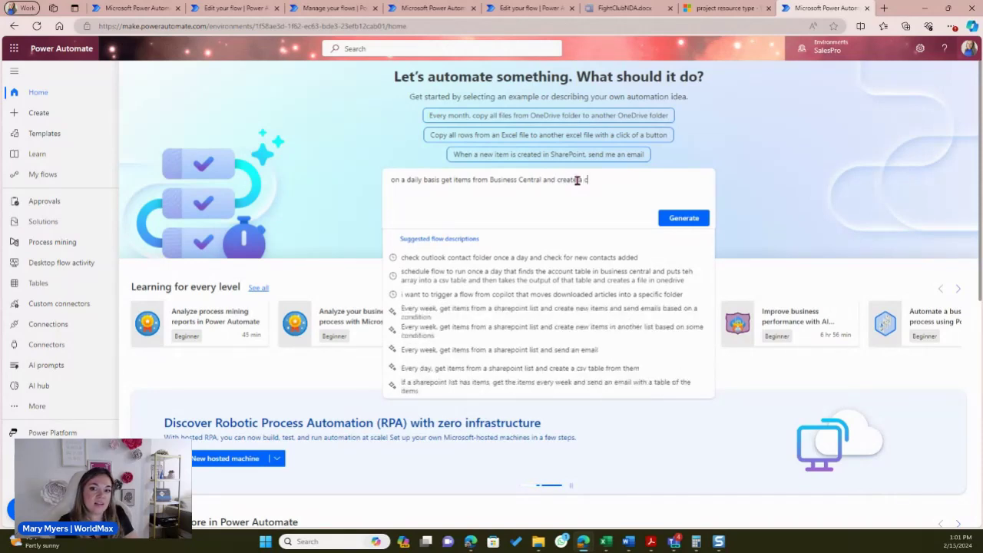
{"action": "type", "text": "sv tabl"}
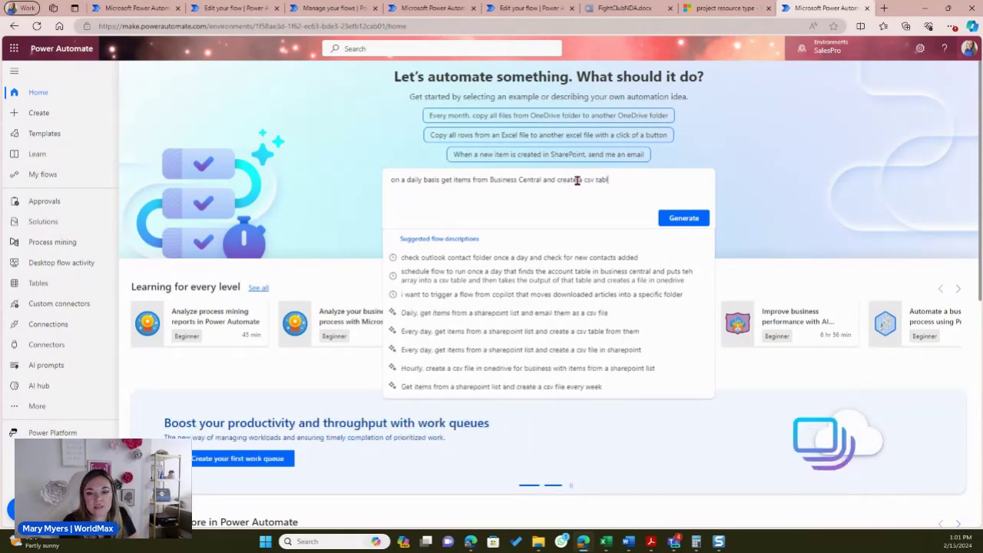
{"action": "type", "text": "e savet hat"}
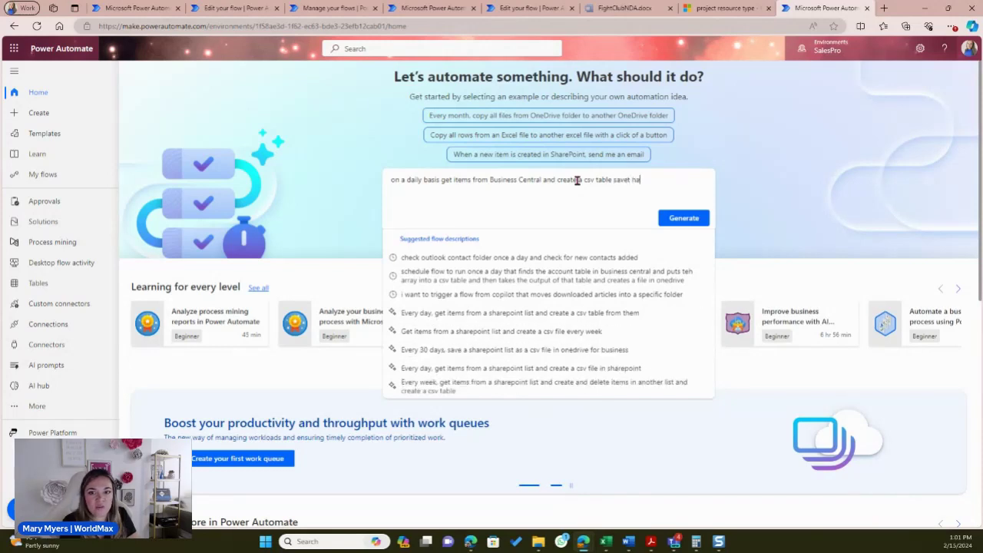
{"action": "key", "text": "BackSpace"}
{"action": "key", "text": "BackSpace"}
{"action": "key", "text": "BackSpace"}
{"action": "key", "text": "BackSpace"}
{"action": "key", "text": "BackSpace"}
{"action": "type", "text": "that as a"}
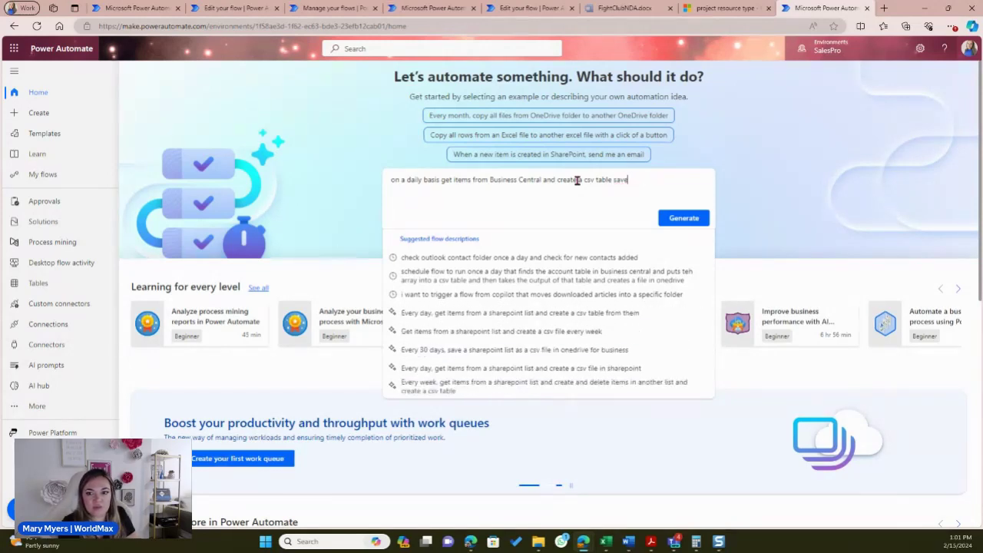
{"action": "type", "text": " file"}
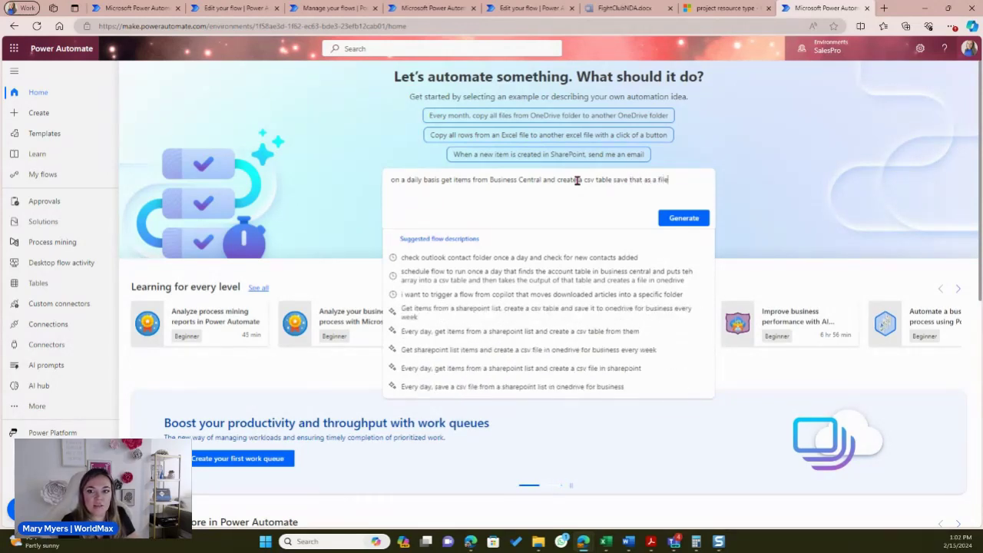
{"action": "type", "text": " and send t"}
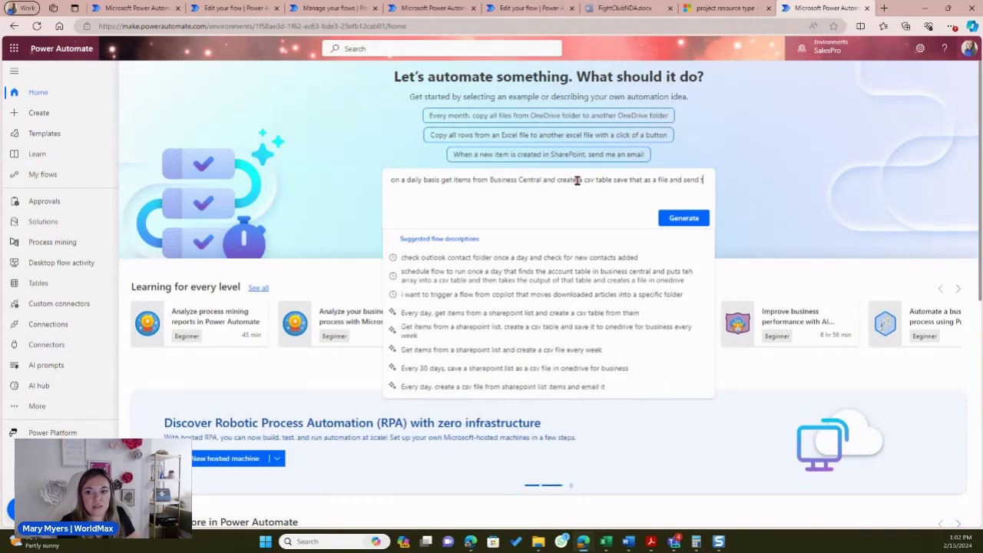
{"action": "type", "text": "o an sftp server"}
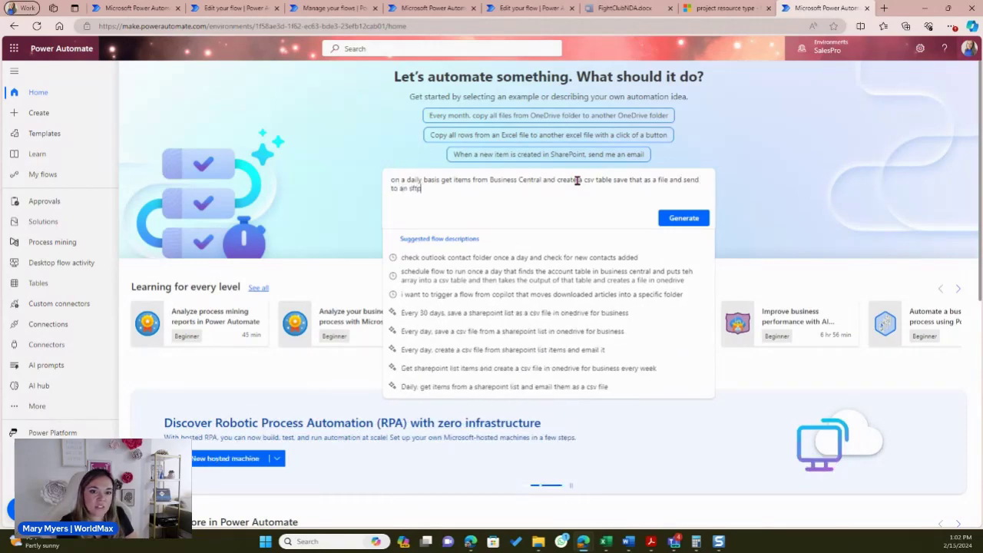
{"action": "left_click", "coordinate": [536, 195]}
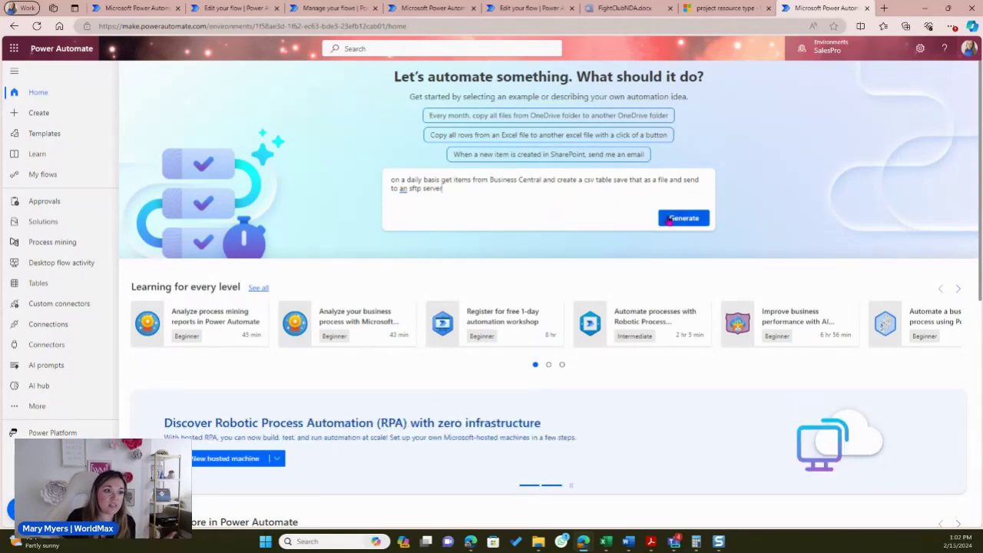
{"action": "left_click", "coordinate": [676, 222]}
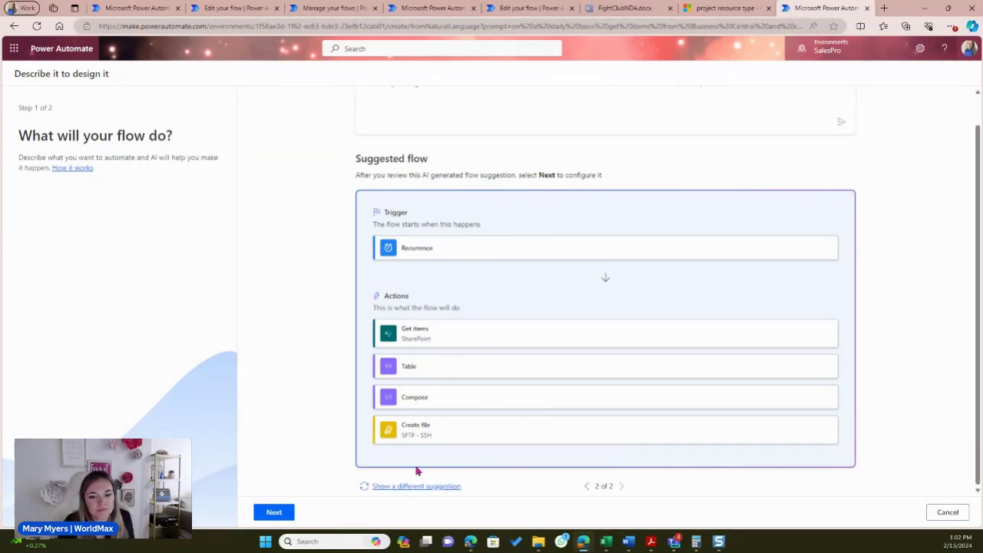
- Add "in one drive" after "save that as a file" in the flow description and regenerate the suggestion
{"action": "scroll", "coordinate": [419, 461], "scroll_direction": "up", "scroll_amount": 1}
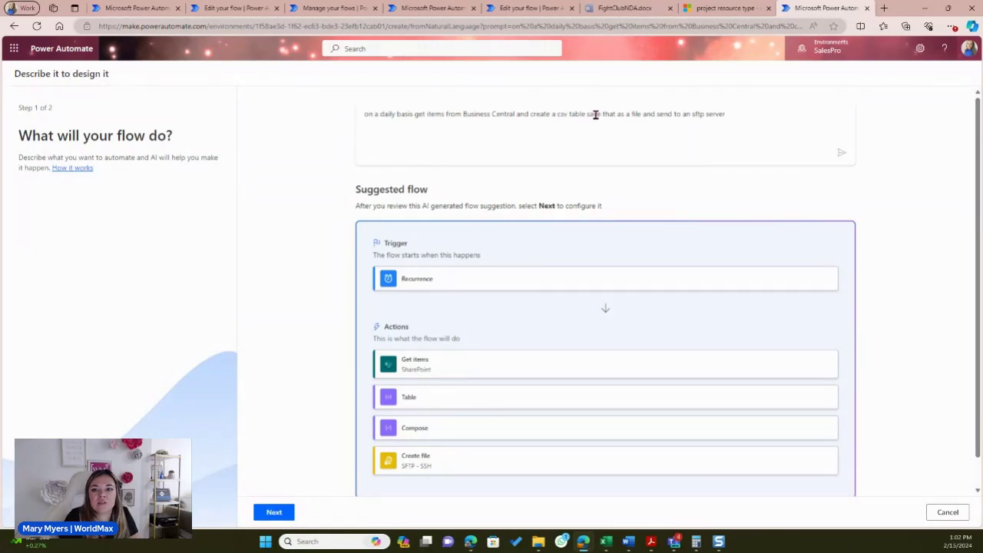
{"action": "left_click", "coordinate": [642, 113]}
{"action": "type", "text": "in one drive"}
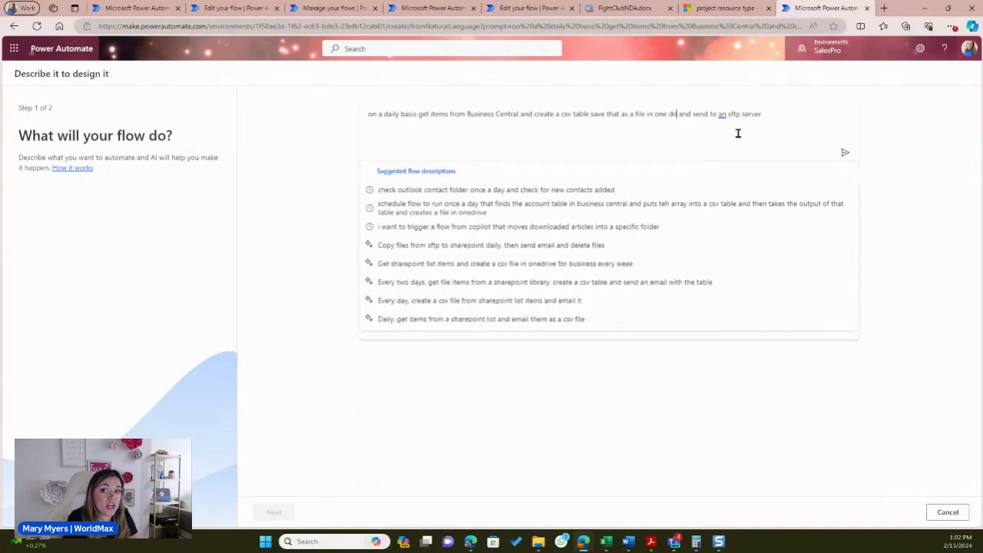
{"action": "key", "text": "Return"}
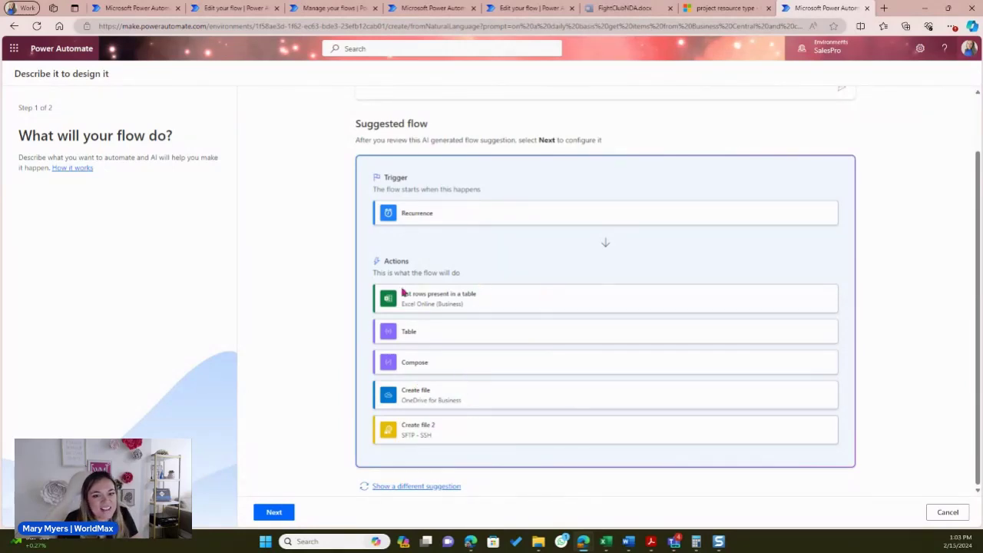
- Request a different suggestion, accept the version that starts with SharePoint Get items, and create the flow with its existing connections
{"action": "left_click", "coordinate": [434, 487]}
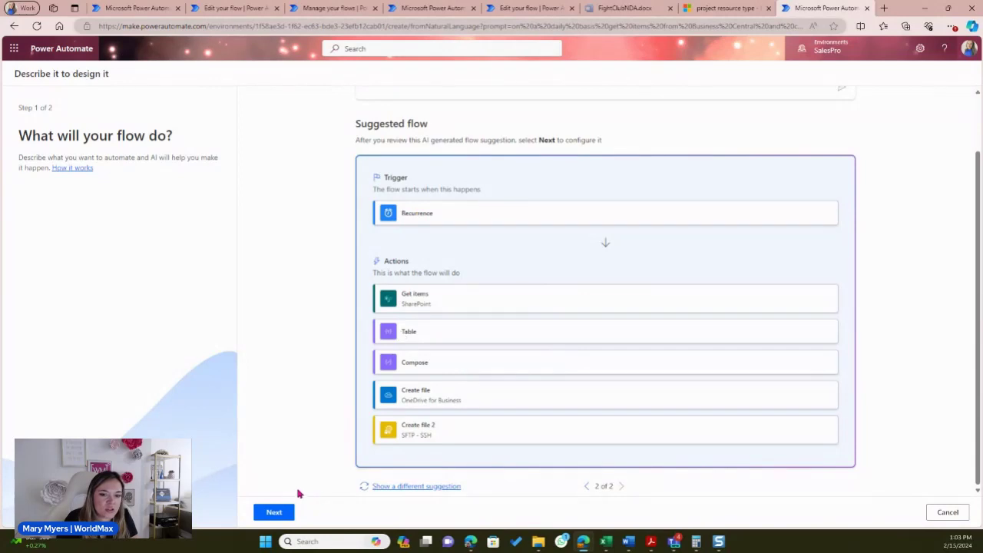
{"action": "left_click", "coordinate": [273, 516]}
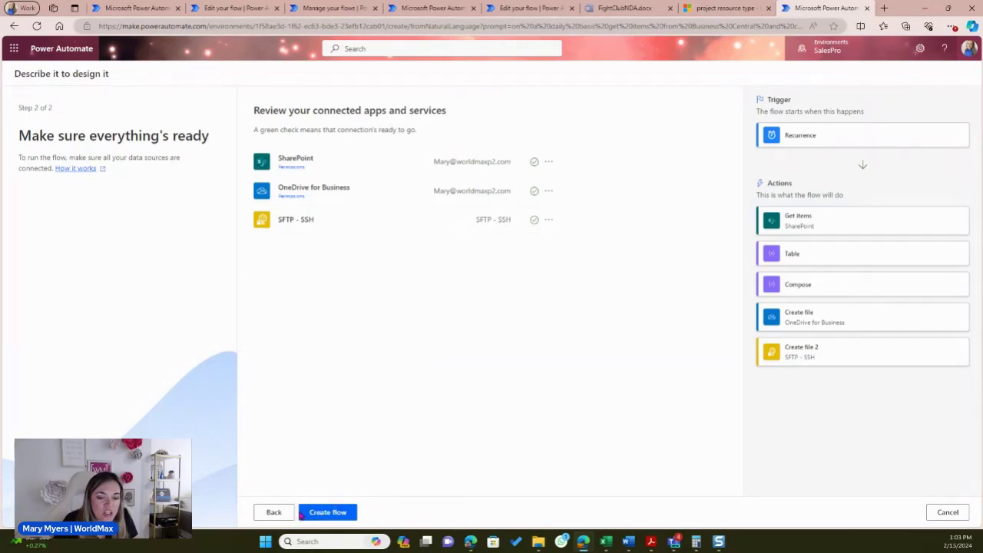
{"action": "left_click", "coordinate": [323, 516]}
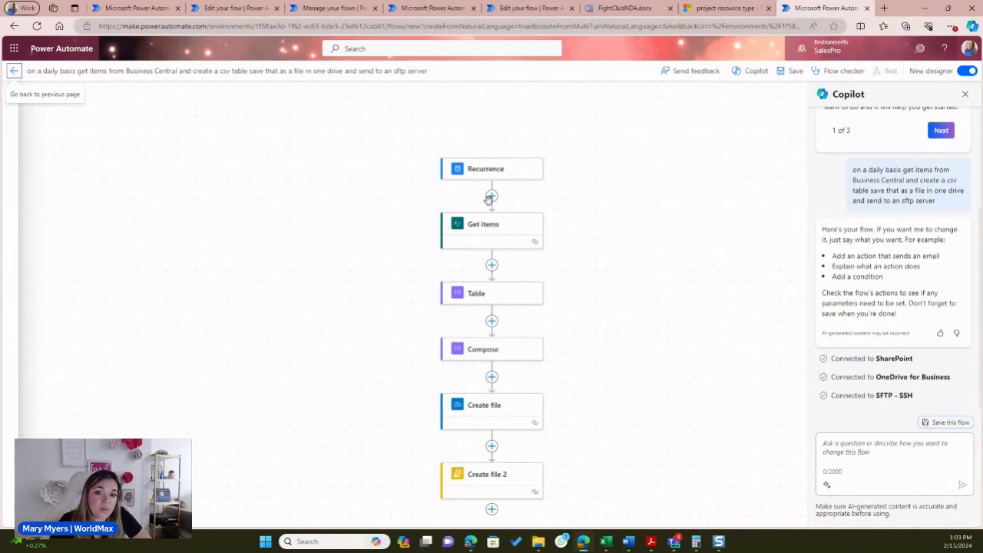
- Insert the Dynamics 365 Business Central action Find records (V3) between Recurrence and Get items
{"action": "left_click", "coordinate": [492, 195]}
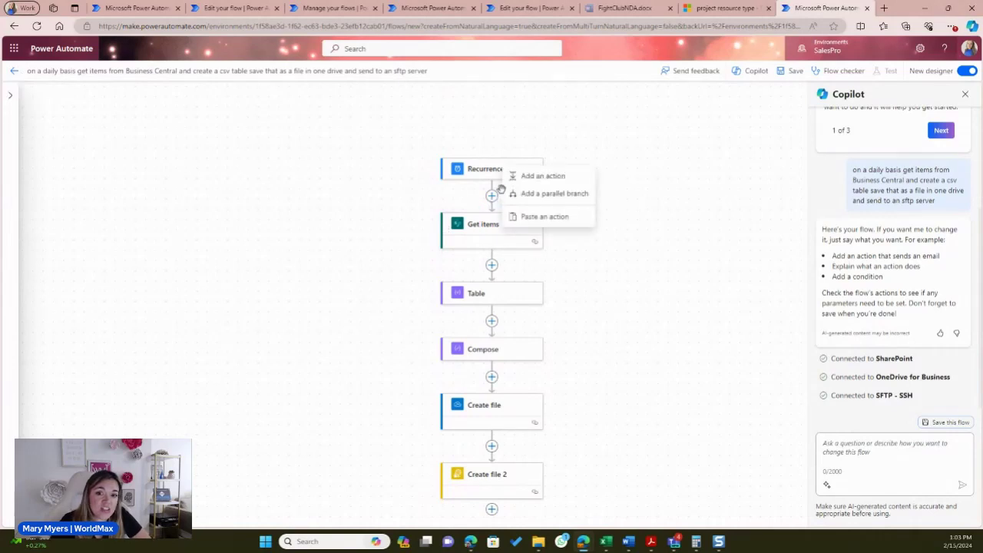
{"action": "left_click", "coordinate": [565, 176]}
{"action": "type", "text": "business central"}
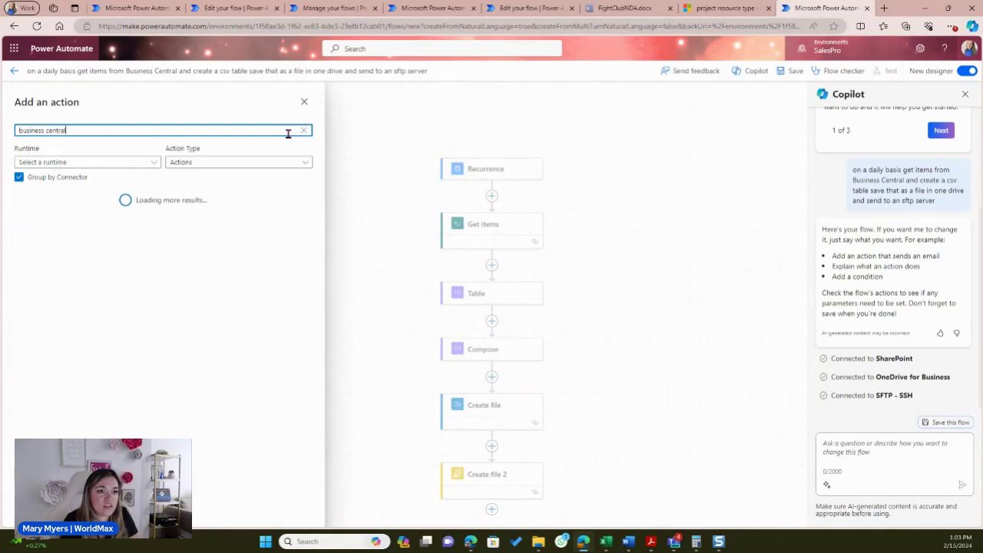
{"action": "scroll", "coordinate": [149, 351], "scroll_direction": "down", "scroll_amount": 5}
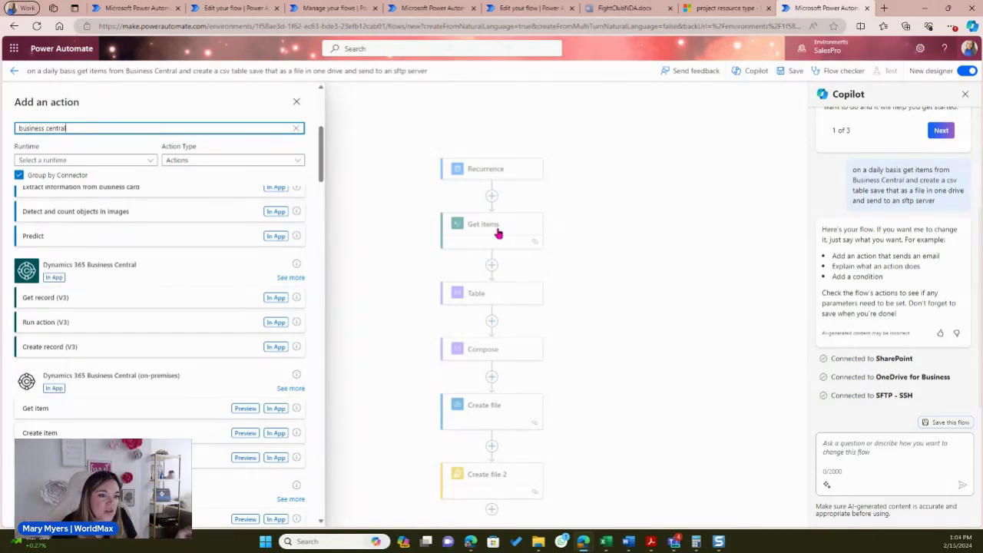
{"action": "left_click", "coordinate": [288, 278]}
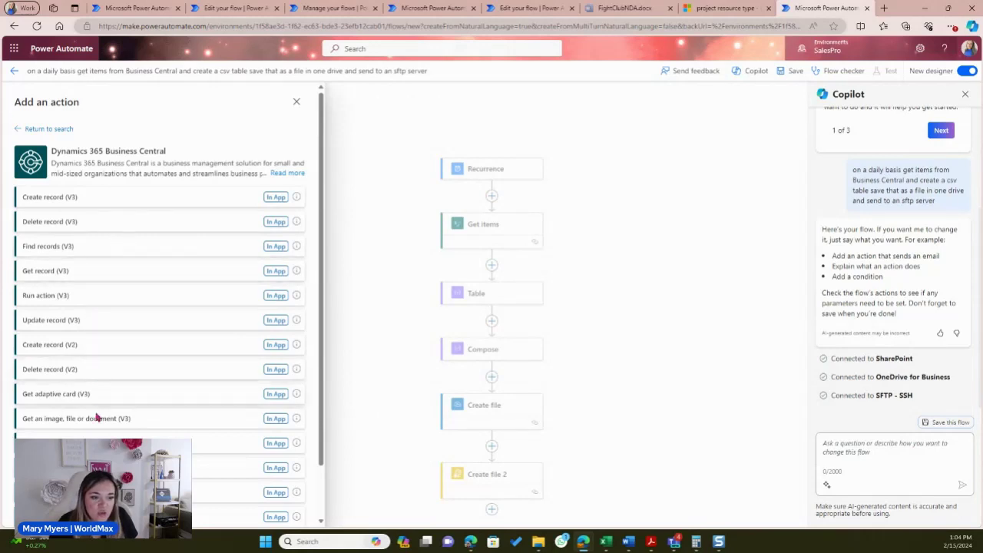
{"action": "left_click", "coordinate": [56, 249]}
- Configure Find records (V3) with environment SANDBOX23, company CRONUS USA, Inc., API category v2.0 and table items
{"action": "left_click", "coordinate": [70, 169]}
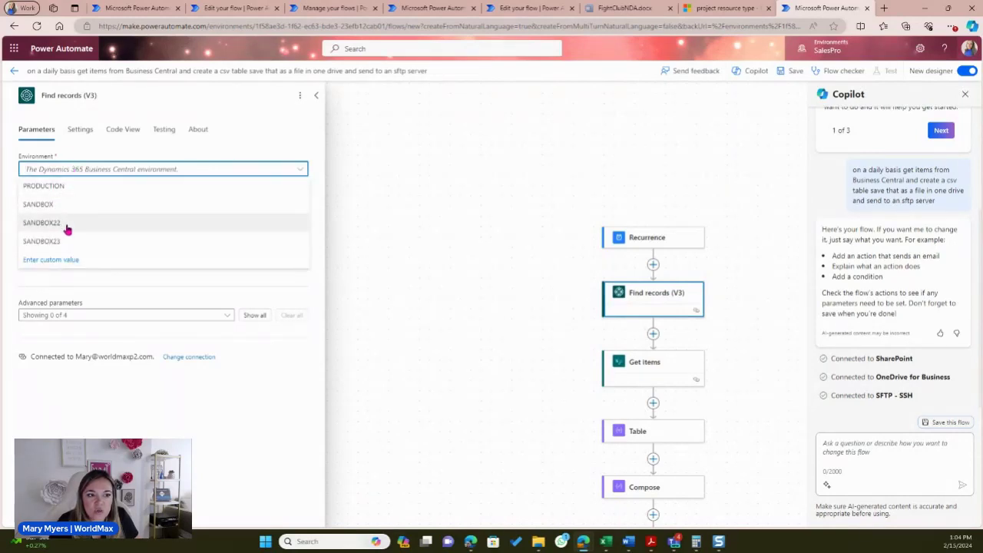
{"action": "left_click", "coordinate": [66, 226]}
{"action": "left_click", "coordinate": [56, 201]}
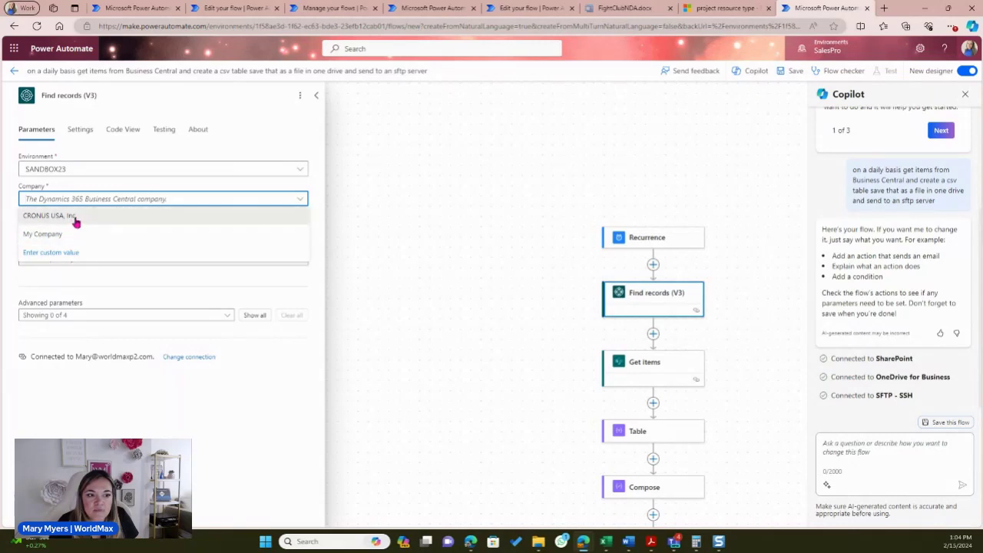
{"action": "left_click", "coordinate": [74, 220]}
{"action": "left_click", "coordinate": [73, 227]}
{"action": "type", "text": "v2"}
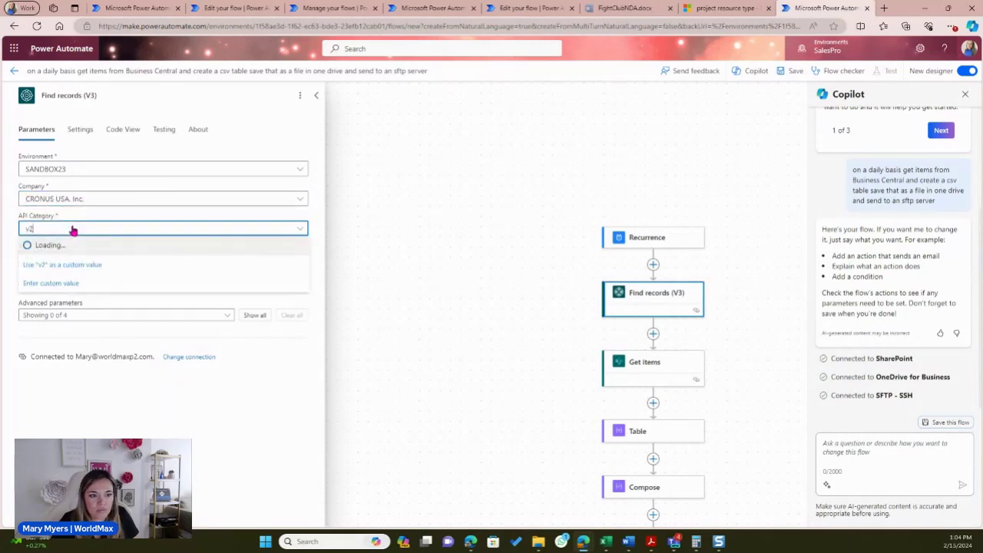
{"action": "left_click", "coordinate": [68, 284]}
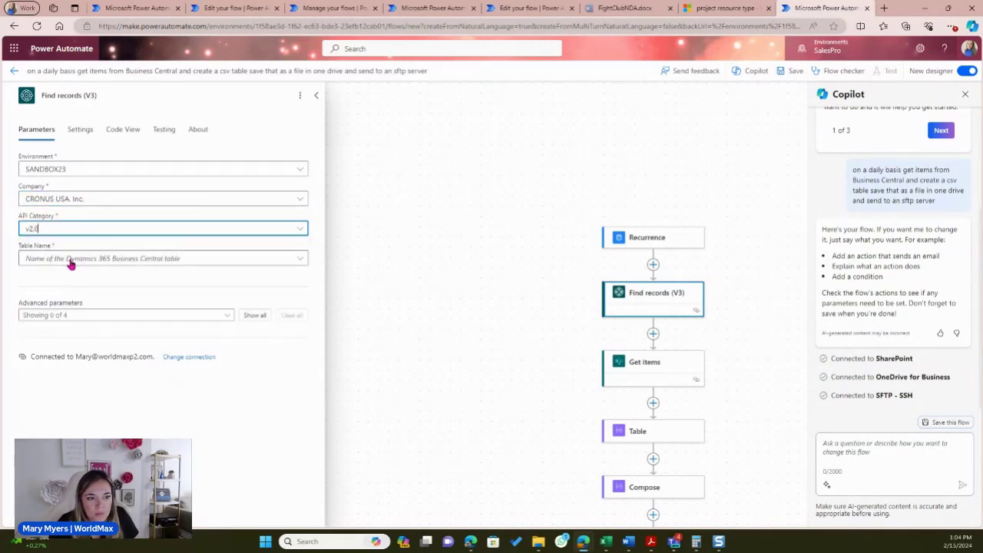
{"action": "left_click", "coordinate": [70, 261]}
{"action": "type", "text": "items"}
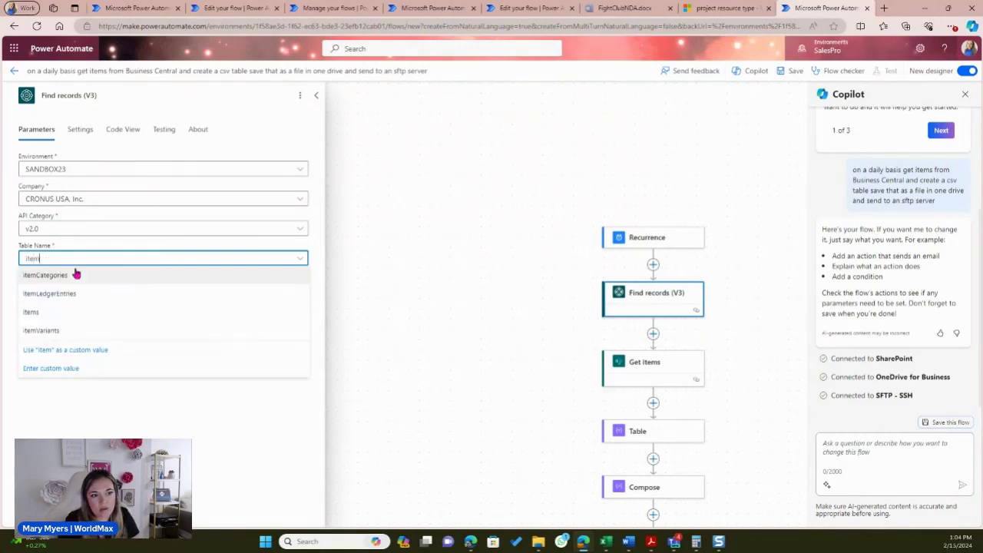
{"action": "left_click", "coordinate": [70, 275]}
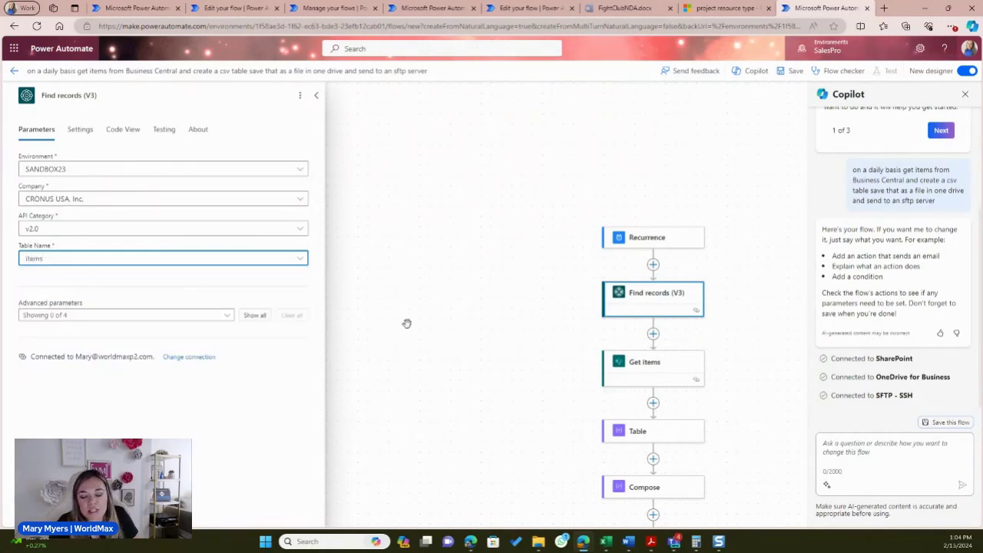
- Delete the SharePoint Get items action from the flow
{"action": "scroll", "coordinate": [478, 308], "scroll_direction": "down", "scroll_amount": 1}
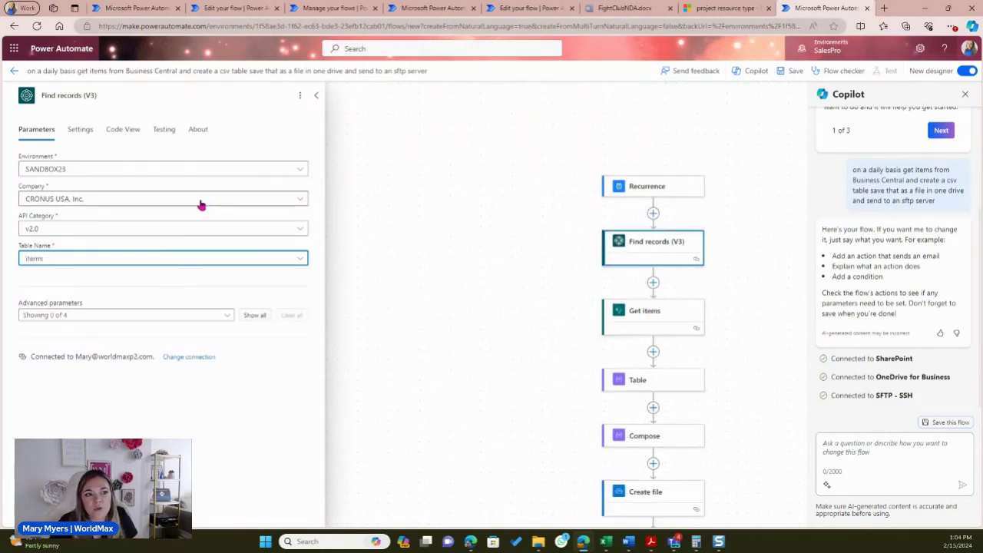
{"action": "left_click", "coordinate": [668, 321]}
{"action": "left_click", "coordinate": [300, 95]}
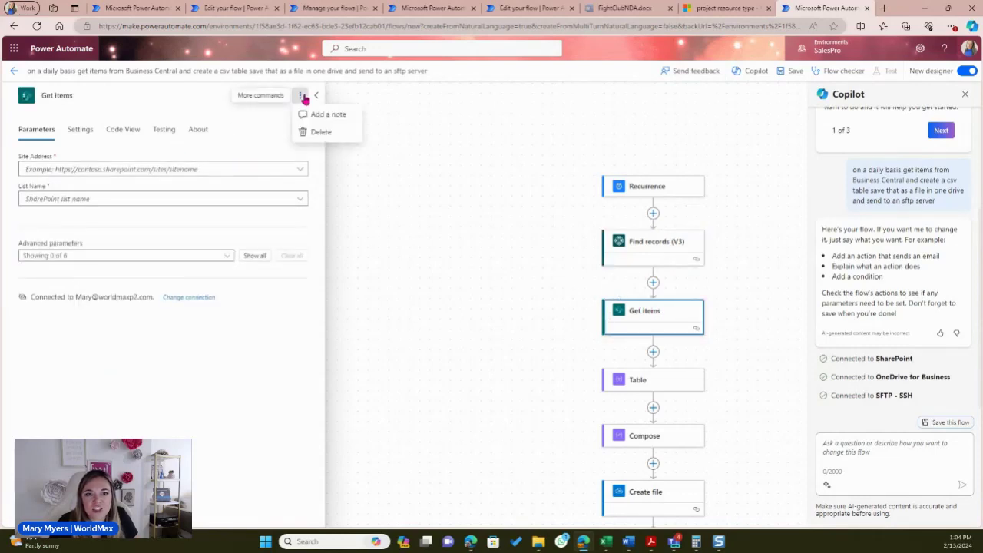
{"action": "left_click", "coordinate": [319, 131]}
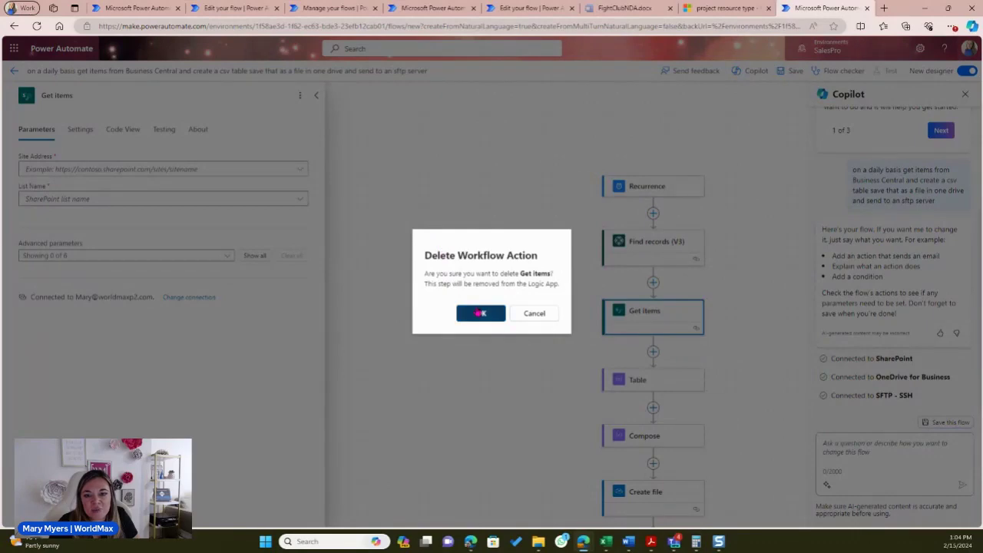
{"action": "left_click", "coordinate": [479, 309]}
- Replace the Table action's From input with the body/value output of Find records (V3)
{"action": "left_click", "coordinate": [643, 312]}
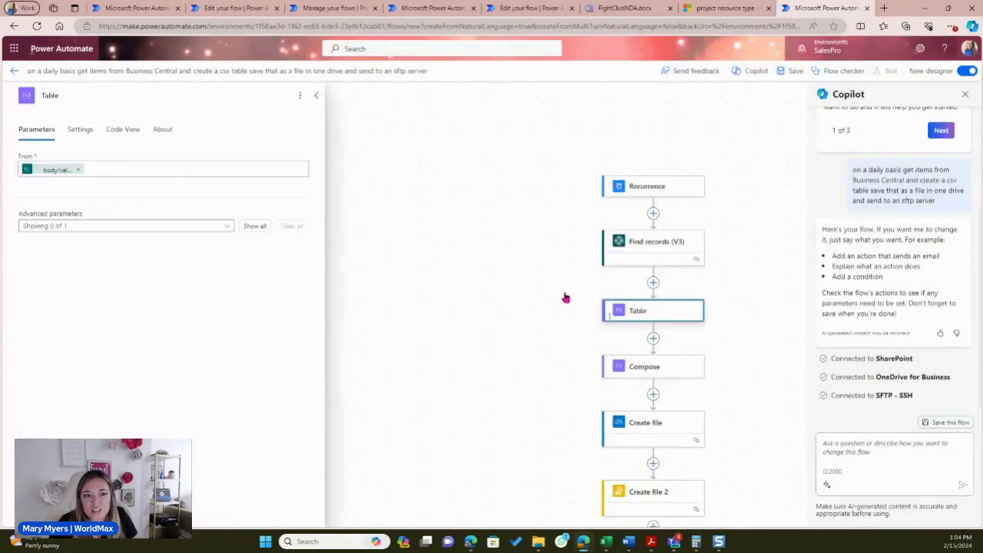
{"action": "left_click", "coordinate": [78, 171]}
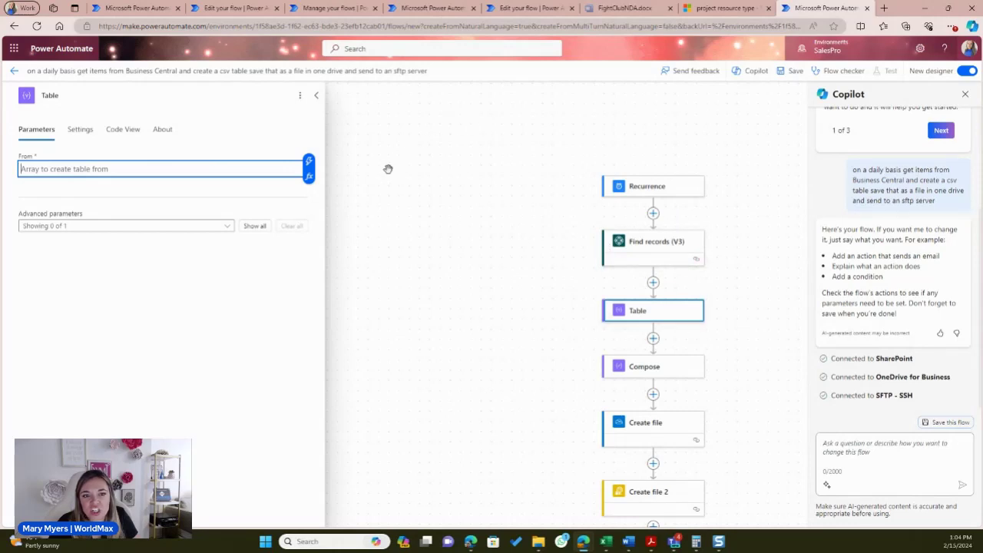
{"action": "left_click", "coordinate": [306, 162]}
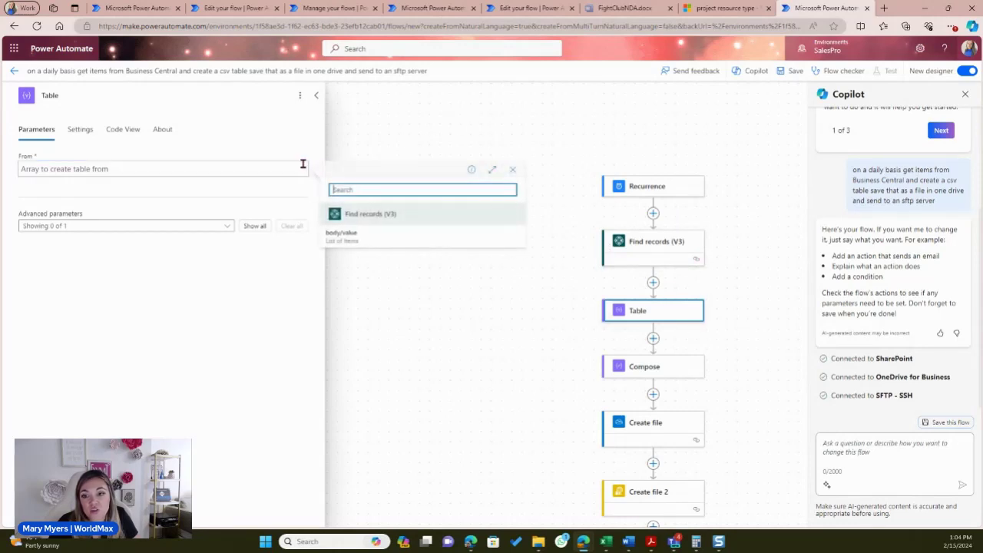
{"action": "left_click", "coordinate": [366, 238]}
- Delete the Compose action from the flow
{"action": "left_click", "coordinate": [673, 373]}
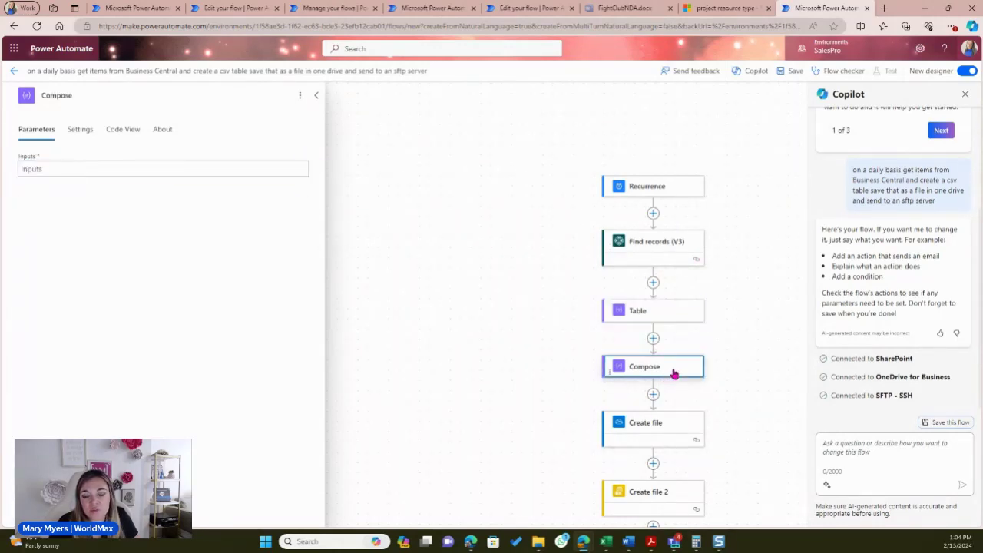
{"action": "left_click", "coordinate": [300, 95]}
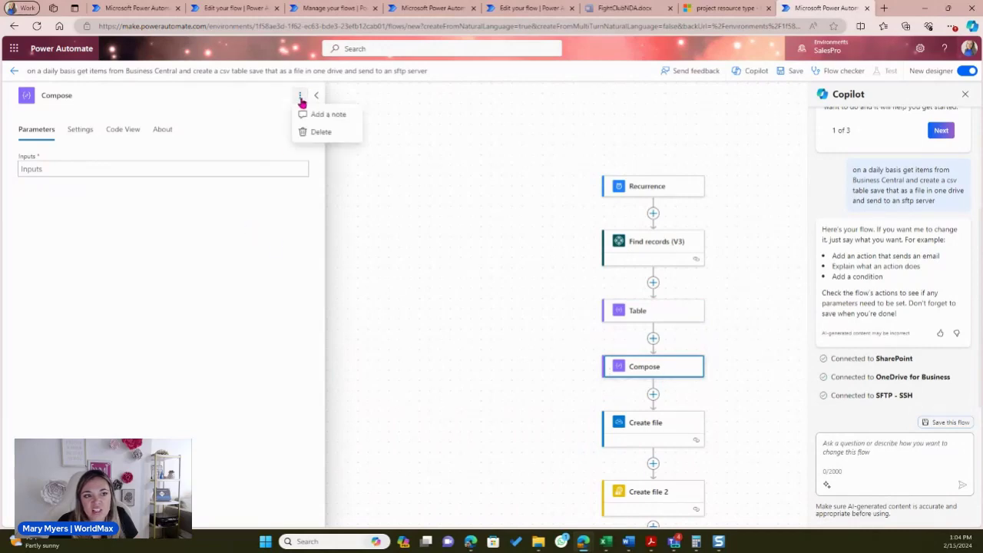
{"action": "left_click", "coordinate": [321, 132]}
{"action": "left_click", "coordinate": [479, 312]}
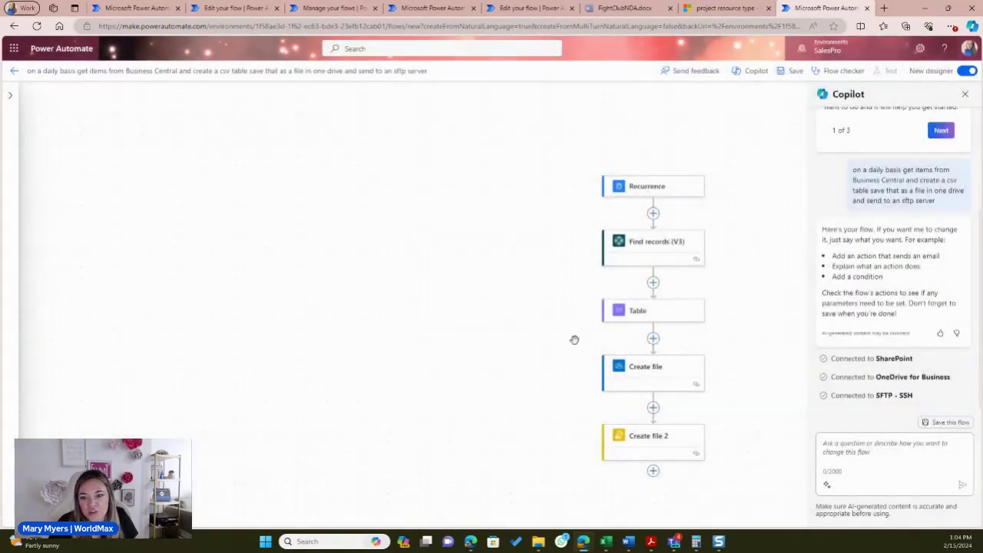
- Set the OneDrive Create file action's folder to Root and its file name to Items_ followed by the utcNow() expression and .csv
{"action": "left_click", "coordinate": [681, 379]}
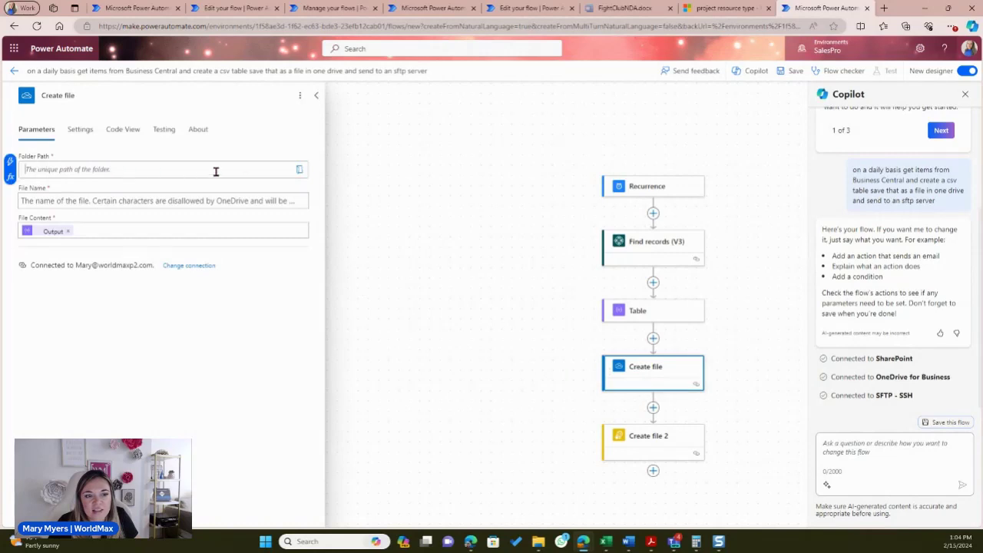
{"action": "left_click", "coordinate": [300, 169]}
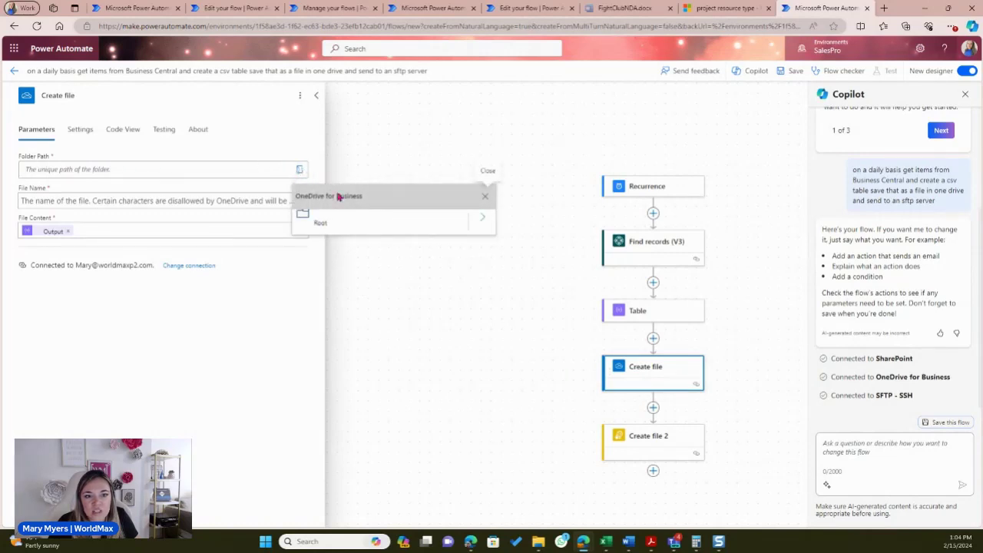
{"action": "left_click", "coordinate": [381, 223]}
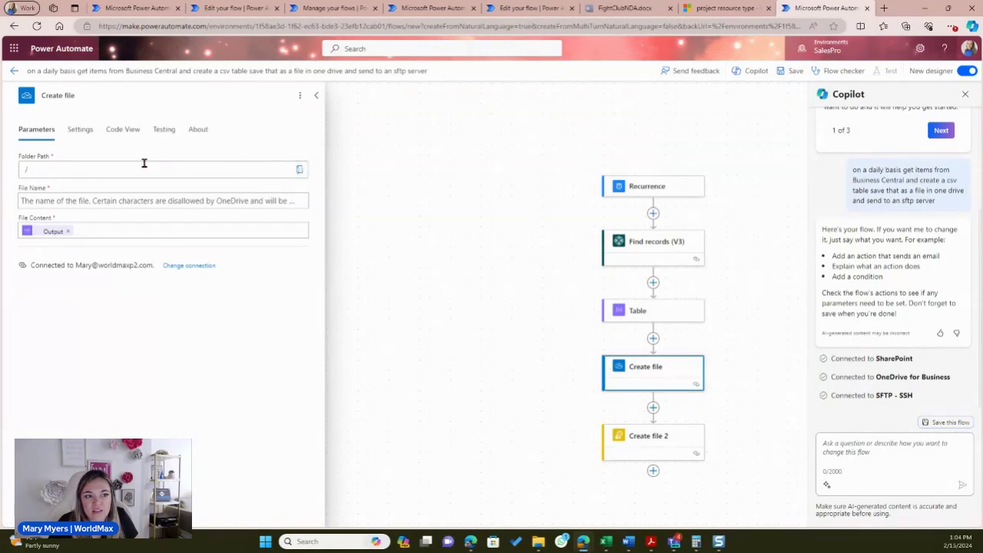
{"action": "left_click", "coordinate": [110, 199]}
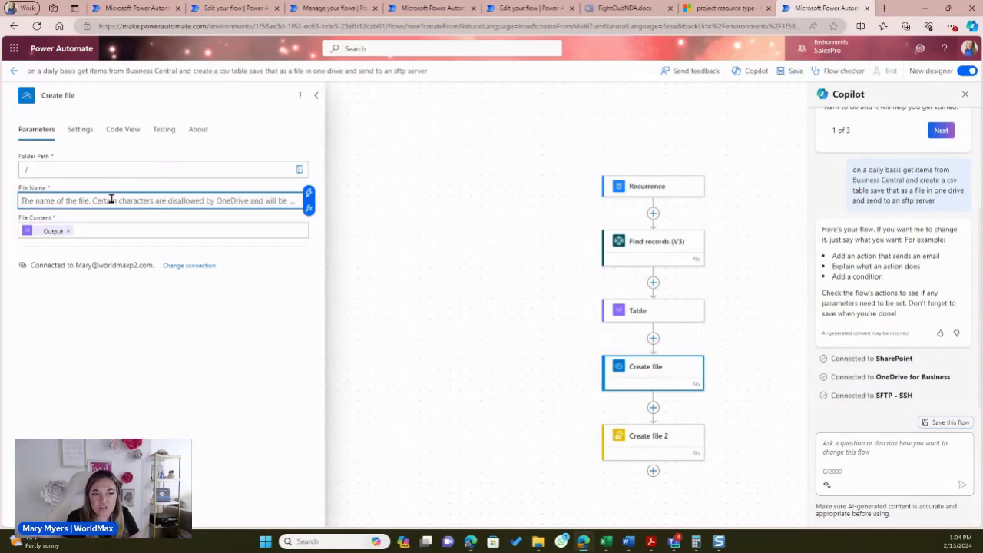
{"action": "type", "text": "Items_"}
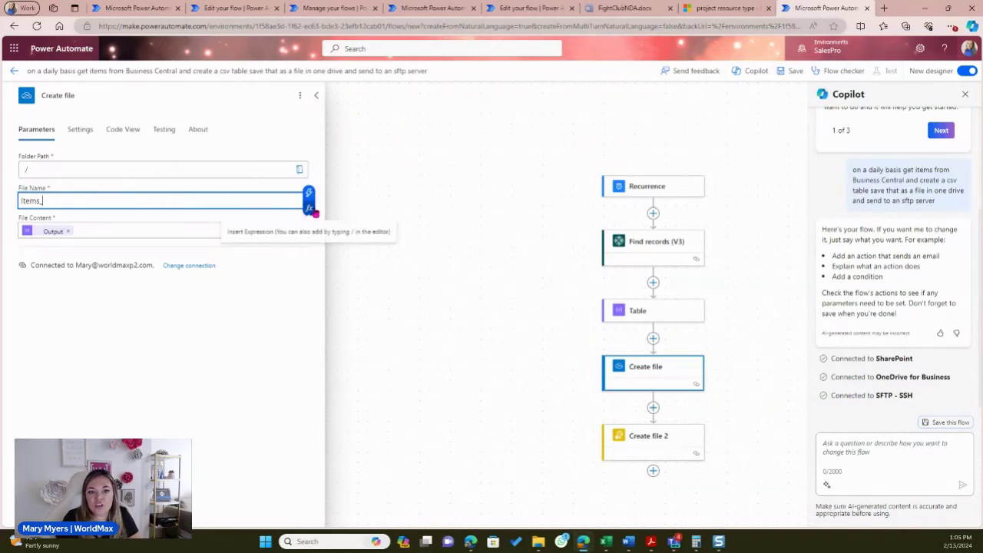
{"action": "left_click", "coordinate": [309, 207]}
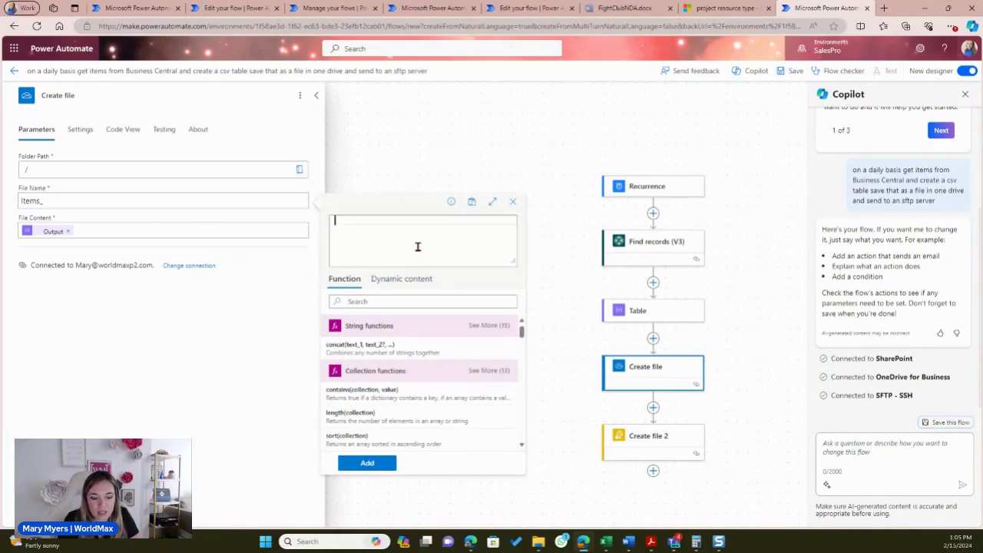
{"action": "type", "text": "ut"}
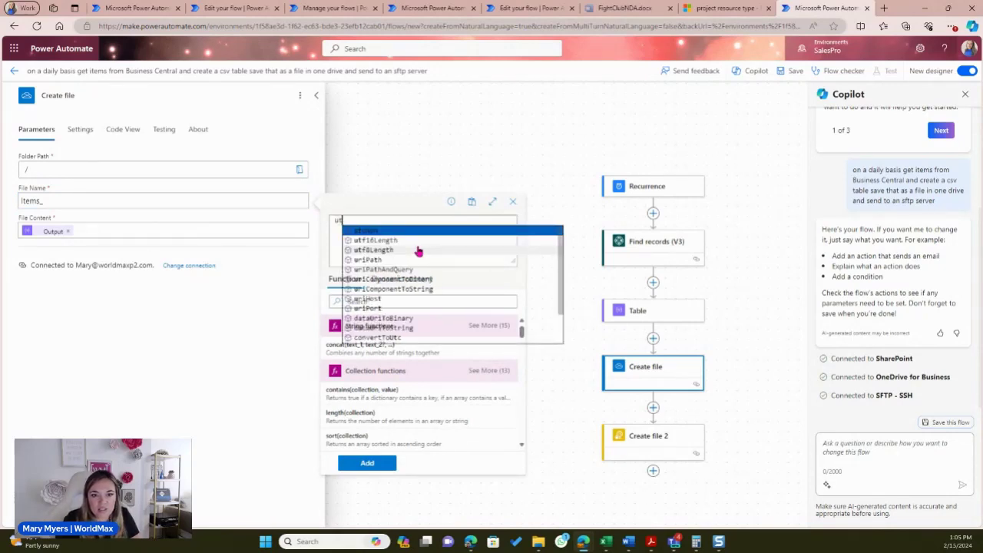
{"action": "type", "text": "cNow()"}
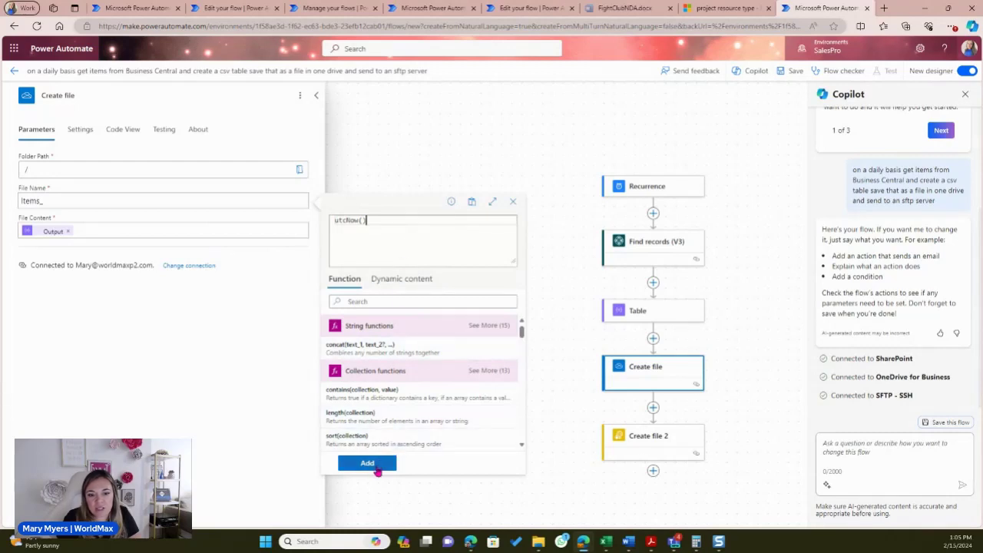
{"action": "left_click", "coordinate": [374, 466]}
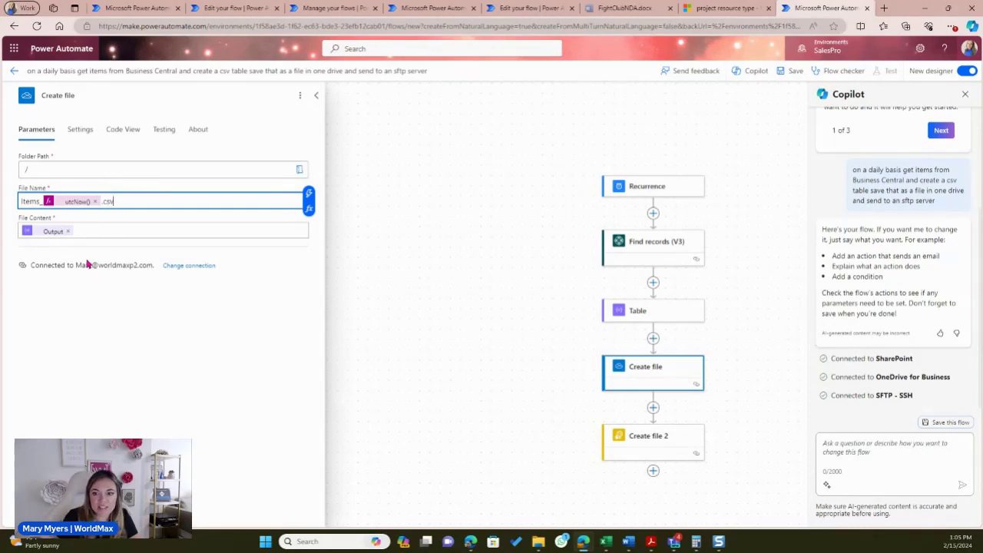
- Set the SFTP Create file 2 action's folder path to /in and its file name to the Display name output of Create file
{"action": "left_click", "coordinate": [645, 448]}
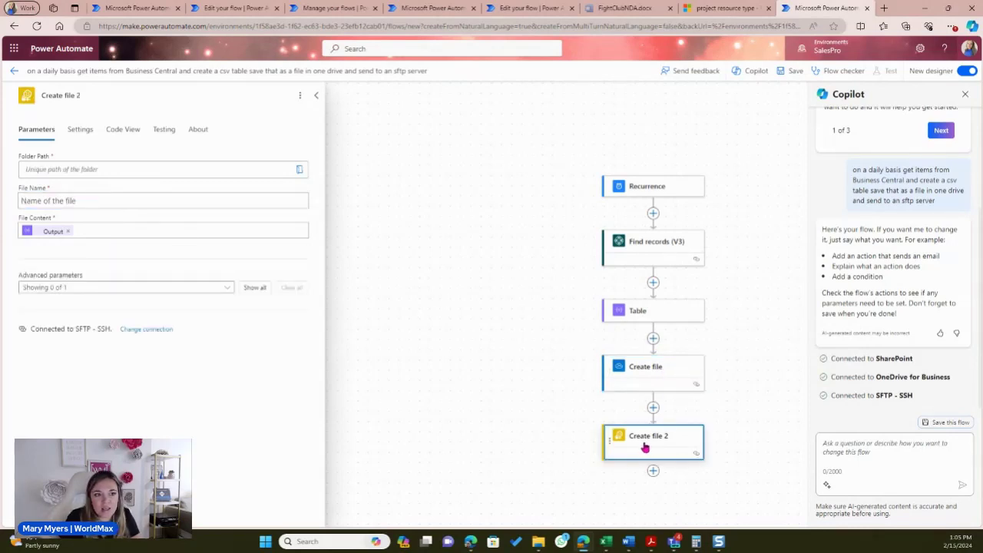
{"action": "left_click", "coordinate": [300, 170]}
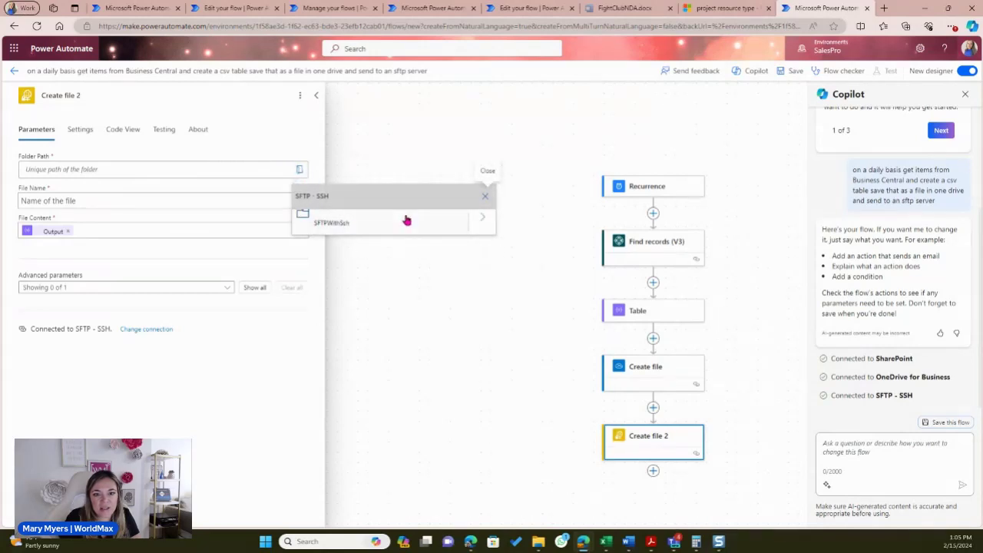
{"action": "left_click", "coordinate": [483, 218]}
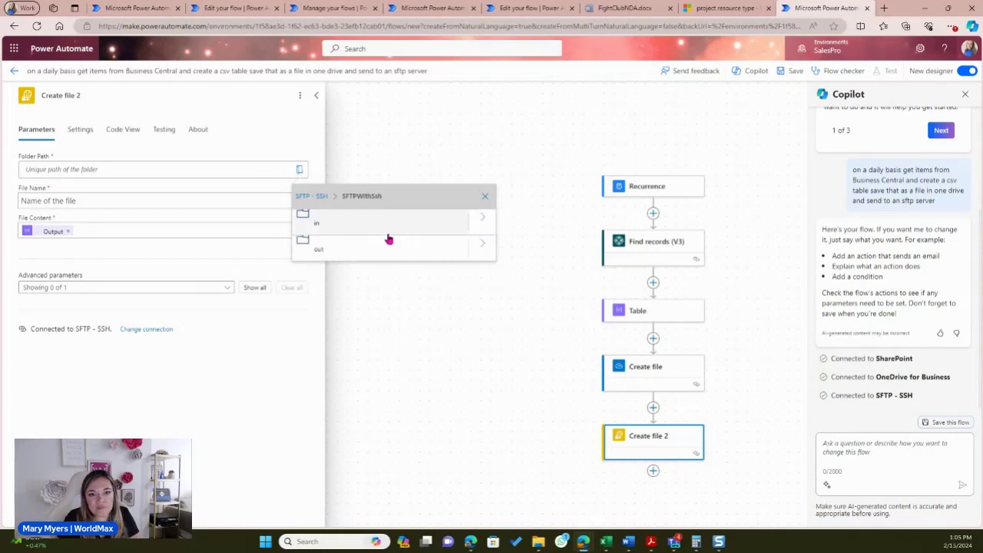
{"action": "left_click", "coordinate": [361, 223]}
{"action": "left_click", "coordinate": [80, 199]}
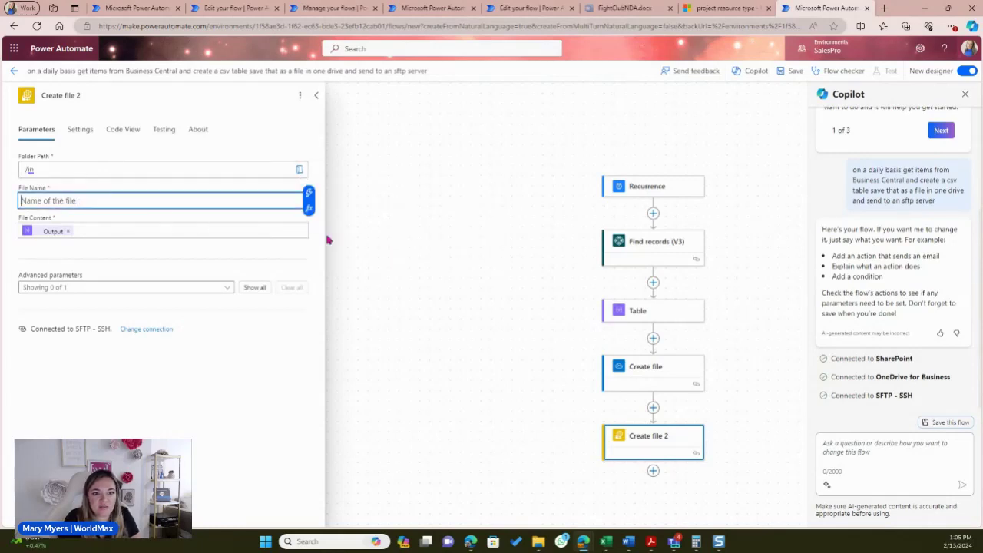
{"action": "left_click", "coordinate": [310, 198]}
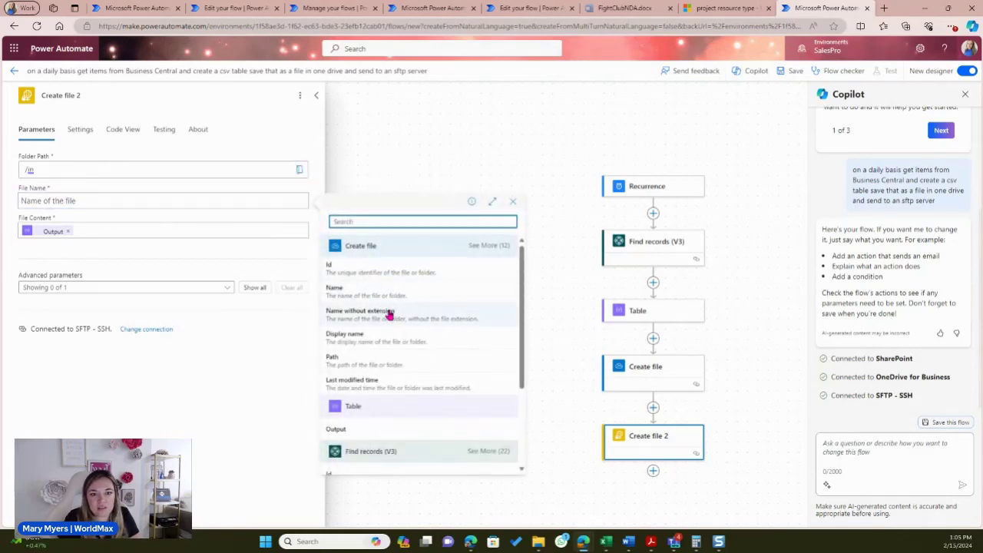
{"action": "left_click", "coordinate": [430, 338]}
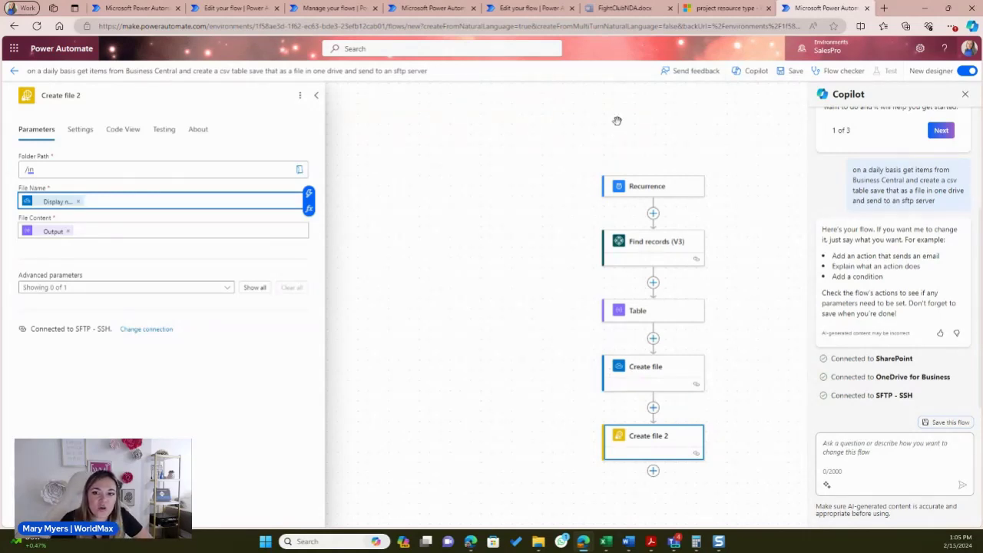
- Close the Copilot pane and leave the flow designer, discarding the unsaved changes
{"action": "left_click", "coordinate": [684, 125]}
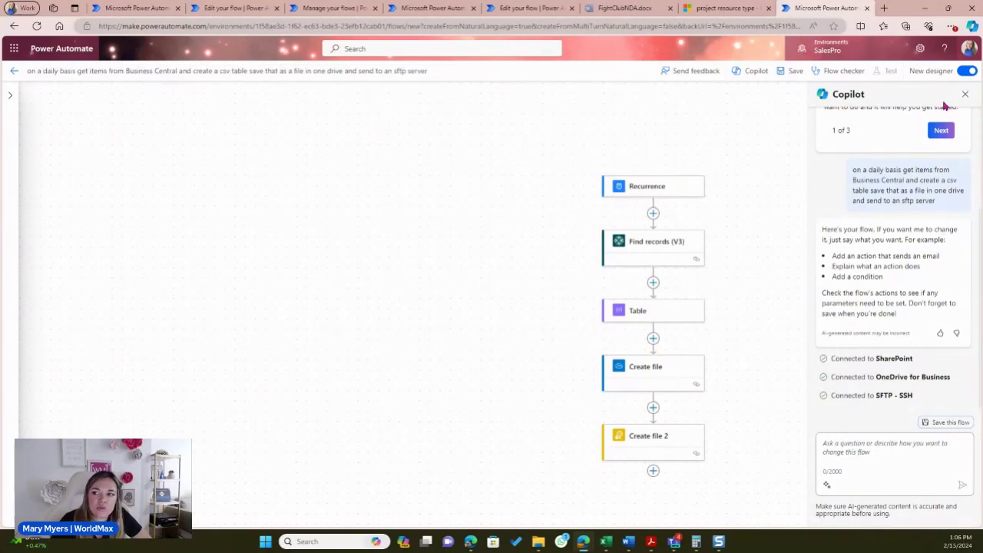
{"action": "left_click", "coordinate": [964, 94]}
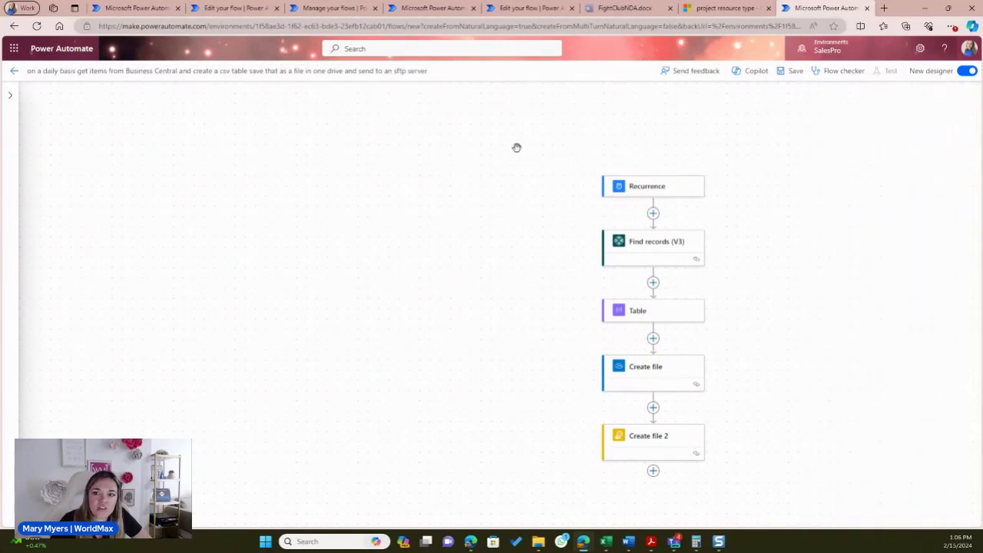
{"action": "left_click", "coordinate": [15, 71]}
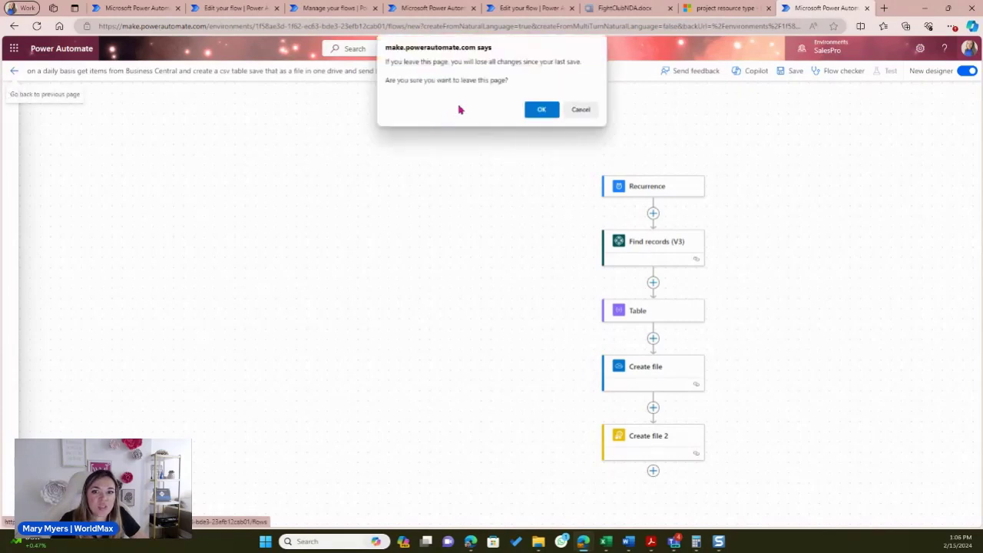
{"action": "left_click", "coordinate": [543, 110]}
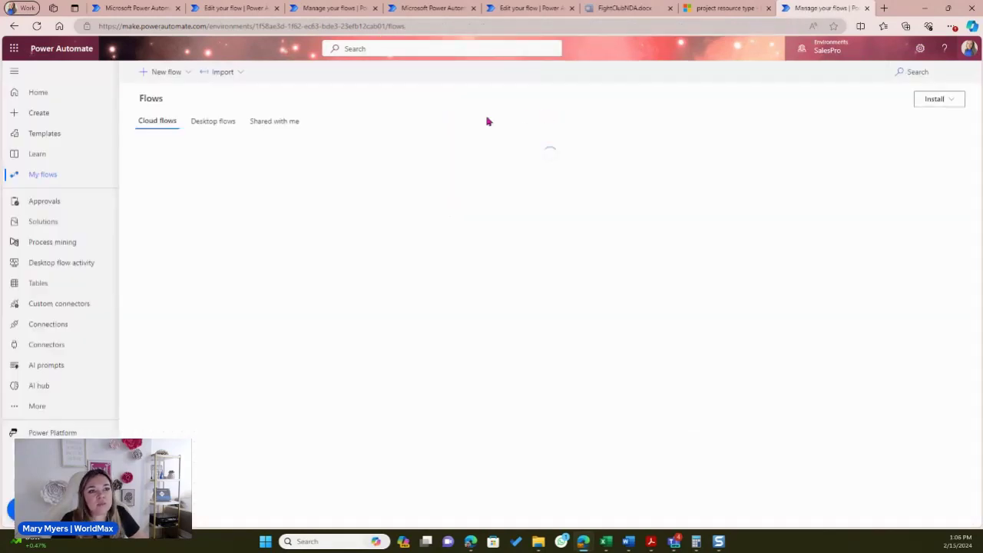
- Search the flow templates for "business central" and look through the matching templates
{"action": "left_click", "coordinate": [47, 135]}
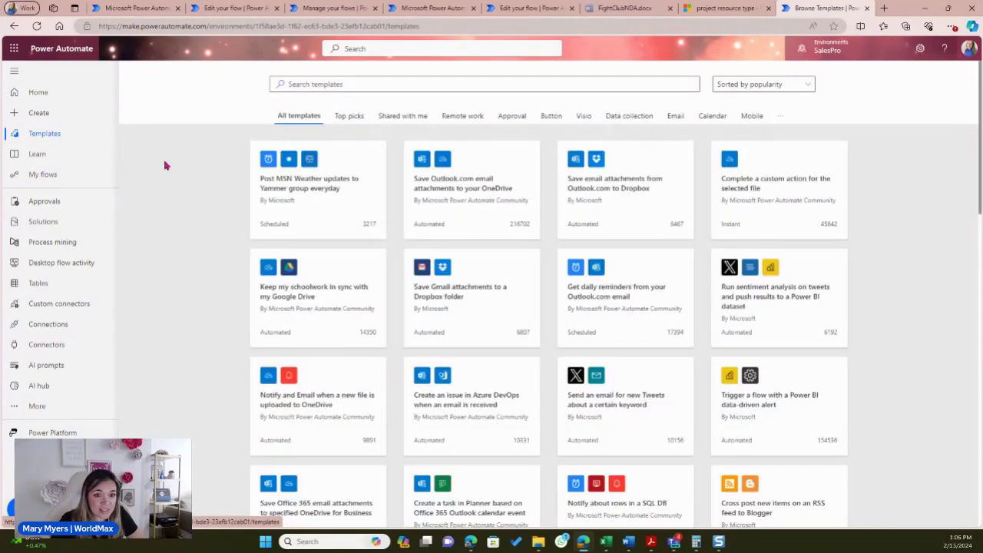
{"action": "left_click", "coordinate": [323, 82]}
{"action": "type", "text": "business"}
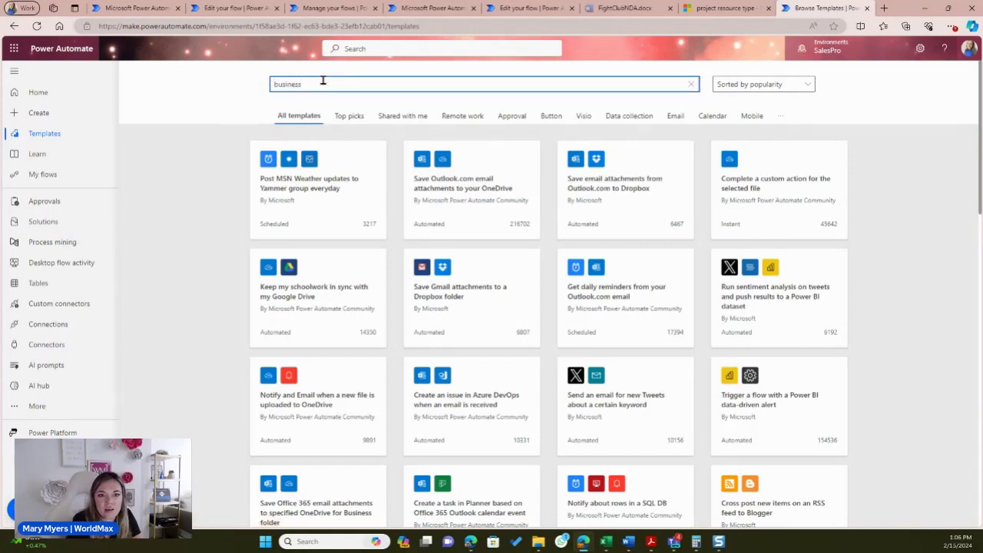
{"action": "type", "text": " centra"}
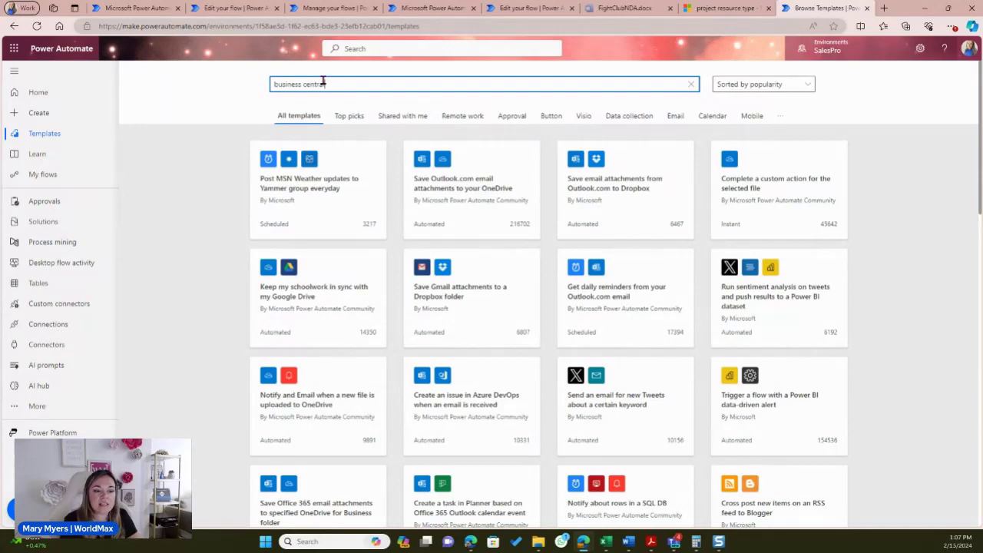
{"action": "key", "text": "Return"}
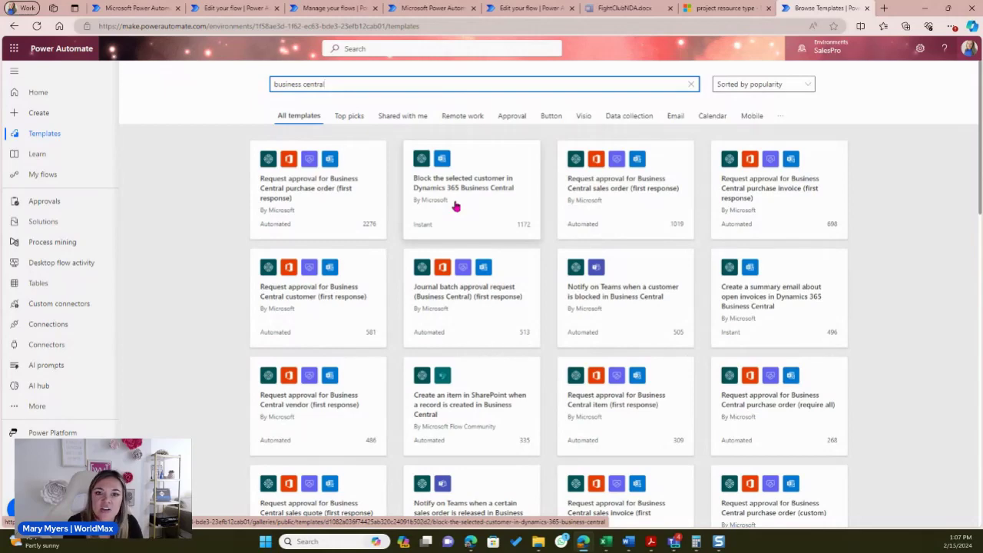
{"action": "scroll", "coordinate": [584, 208], "scroll_direction": "down", "scroll_amount": 5}
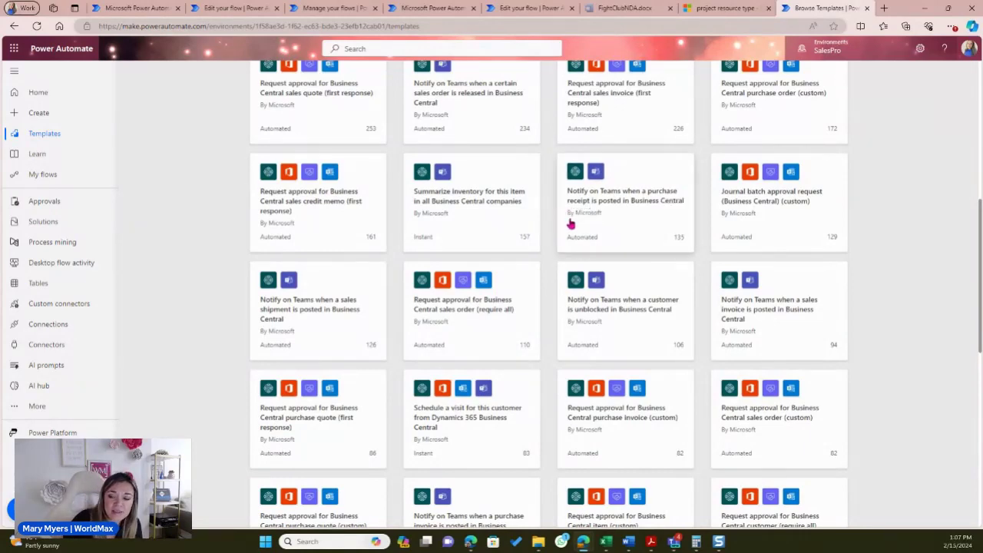
{"action": "scroll", "coordinate": [571, 222], "scroll_direction": "down", "scroll_amount": 8}
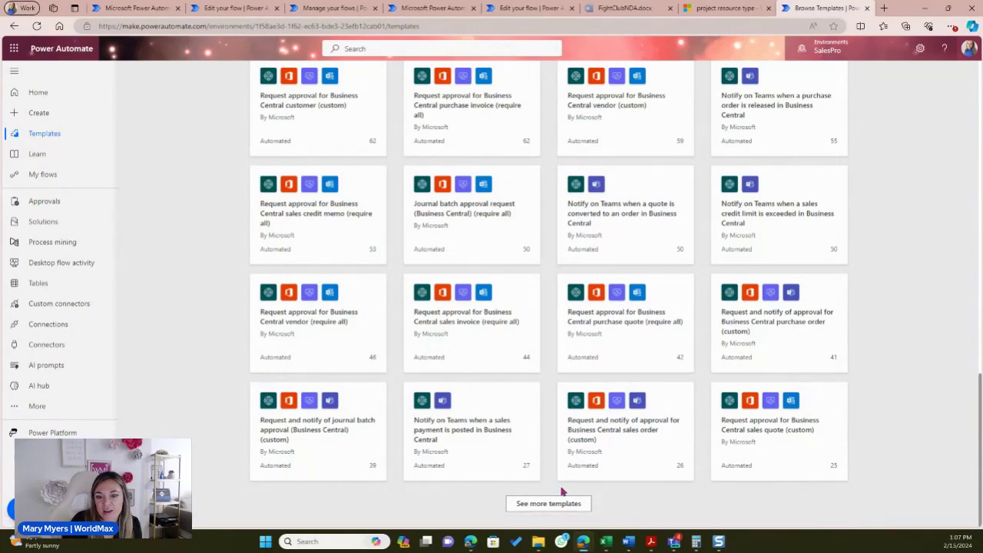
{"action": "scroll", "coordinate": [549, 456], "scroll_direction": "up", "scroll_amount": 10}
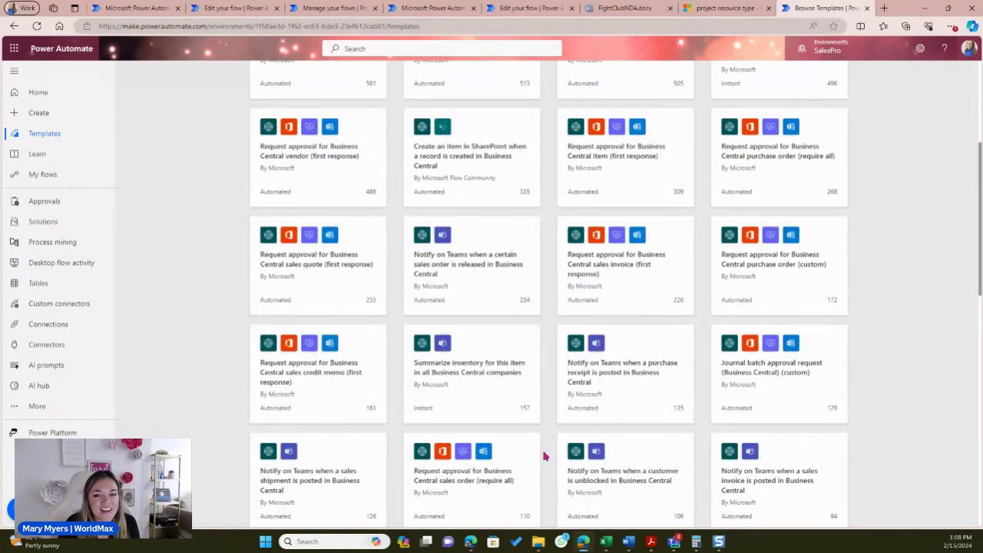
{"action": "scroll", "coordinate": [543, 456], "scroll_direction": "up", "scroll_amount": 3}
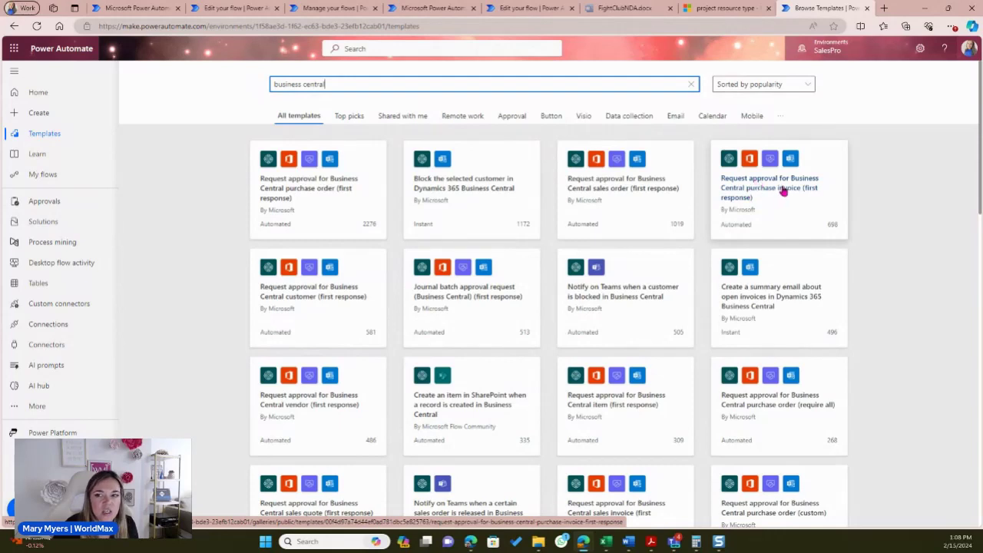
- Open the "Request approval for Business Central purchase invoice (first response)" template and continue to its setup fields
{"action": "left_click", "coordinate": [785, 191]}
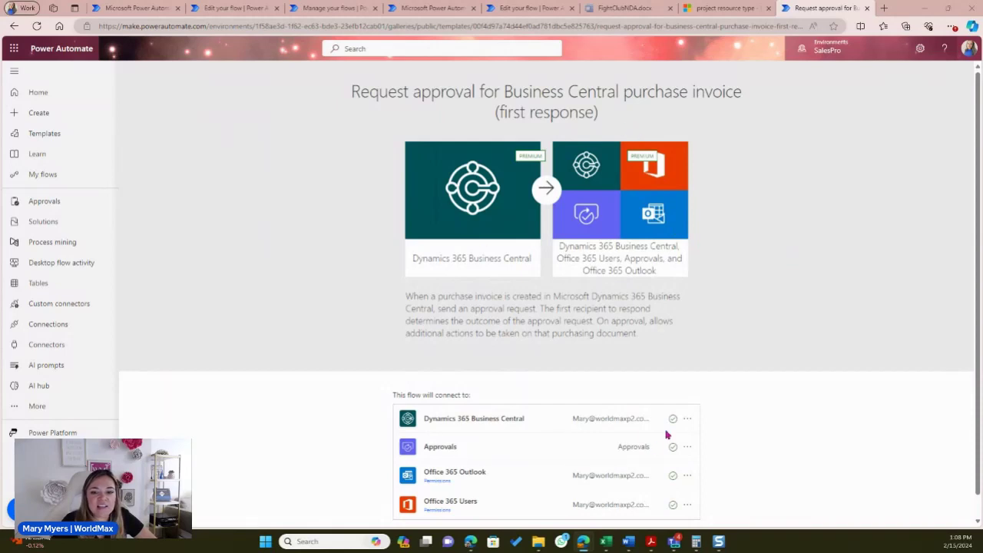
{"action": "scroll", "coordinate": [669, 434], "scroll_direction": "down", "scroll_amount": 1}
{"action": "left_click", "coordinate": [555, 513]}
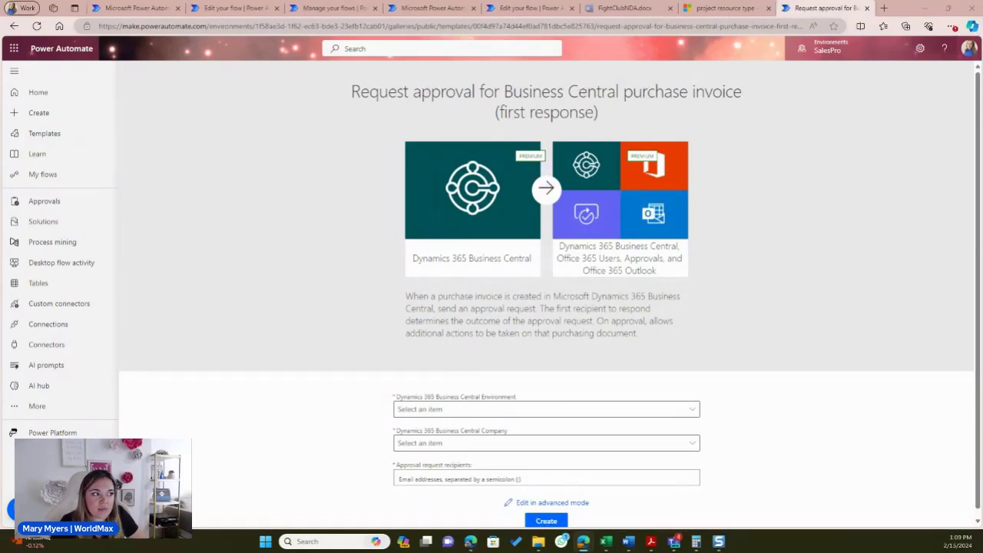
- Switch to Business Central, open the first Fabrikam, Inc. purchase invoice and hide its details and attachments pane
{"action": "left_click_drag", "start_coordinate": [1, 85], "coordinate": [430, 2]}
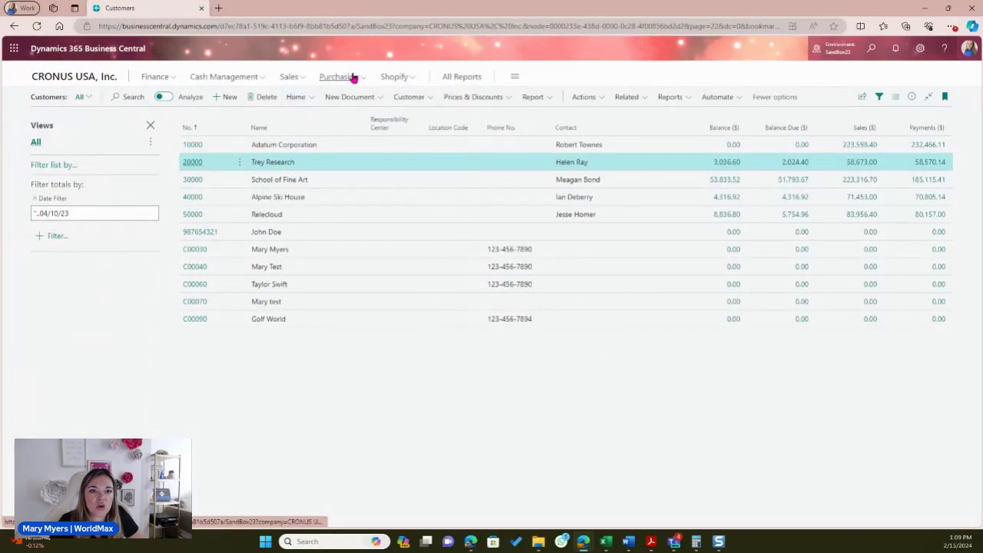
{"action": "left_click", "coordinate": [353, 77]}
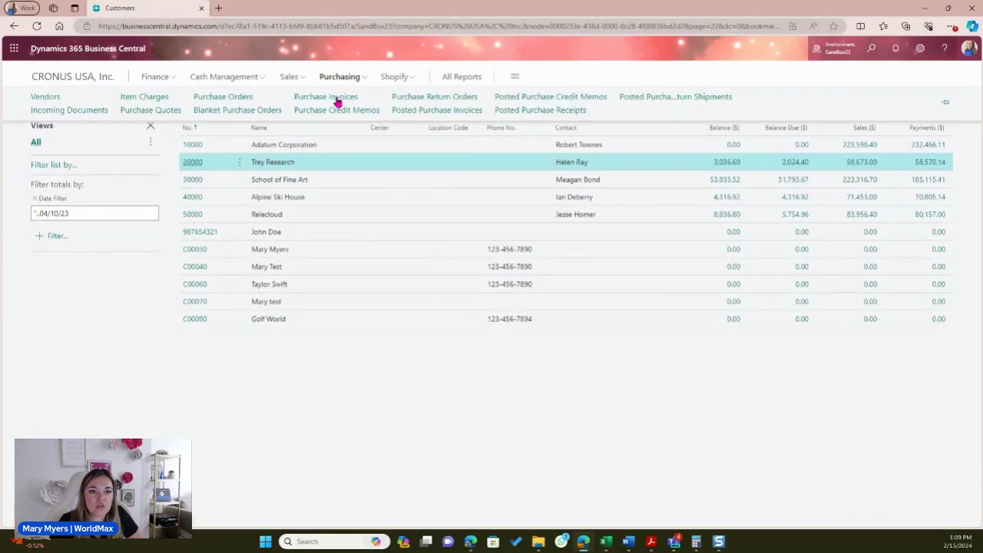
{"action": "left_click", "coordinate": [337, 99]}
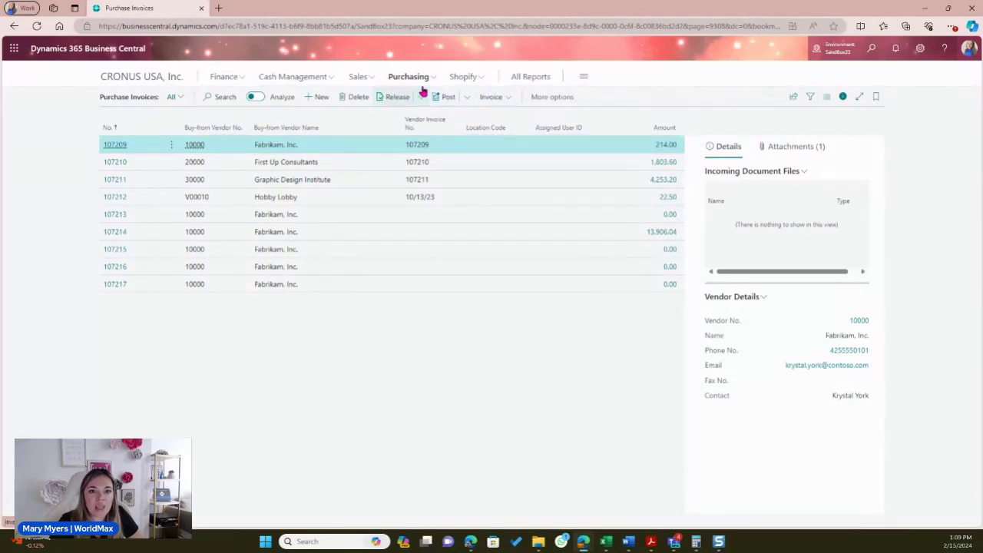
{"action": "left_click", "coordinate": [116, 146]}
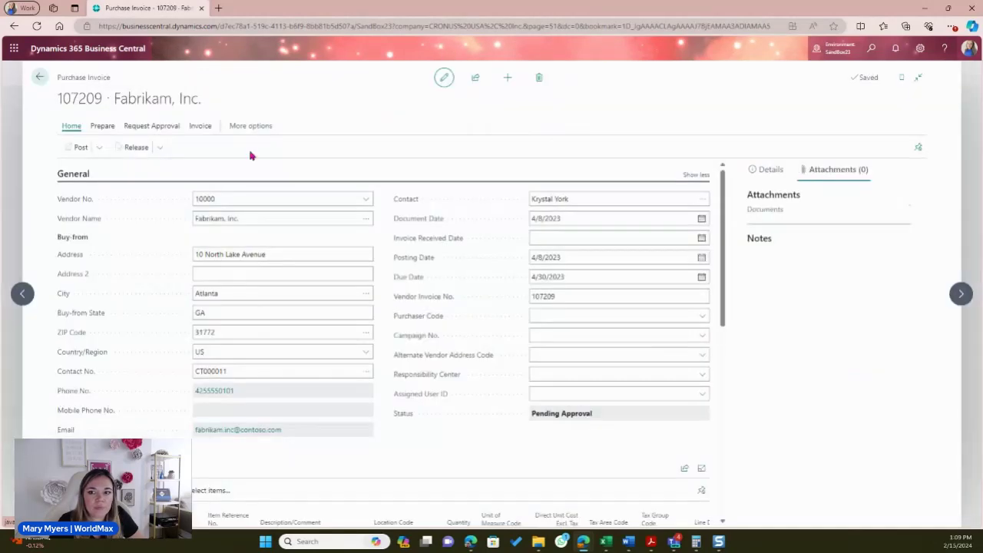
{"action": "left_click", "coordinate": [918, 125]}
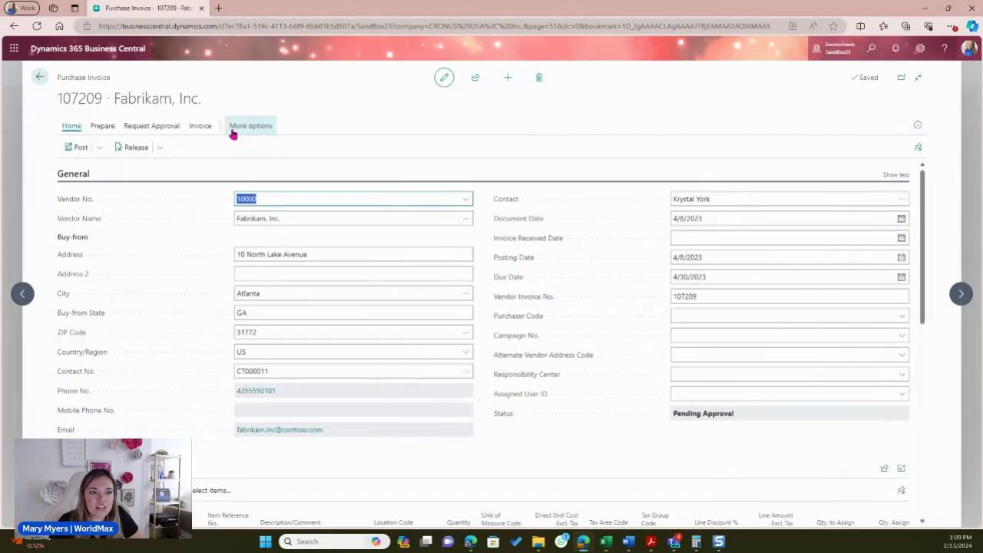
- Cancel the purchase invoice's pending approval request and send a new approval request
{"action": "left_click", "coordinate": [169, 125]}
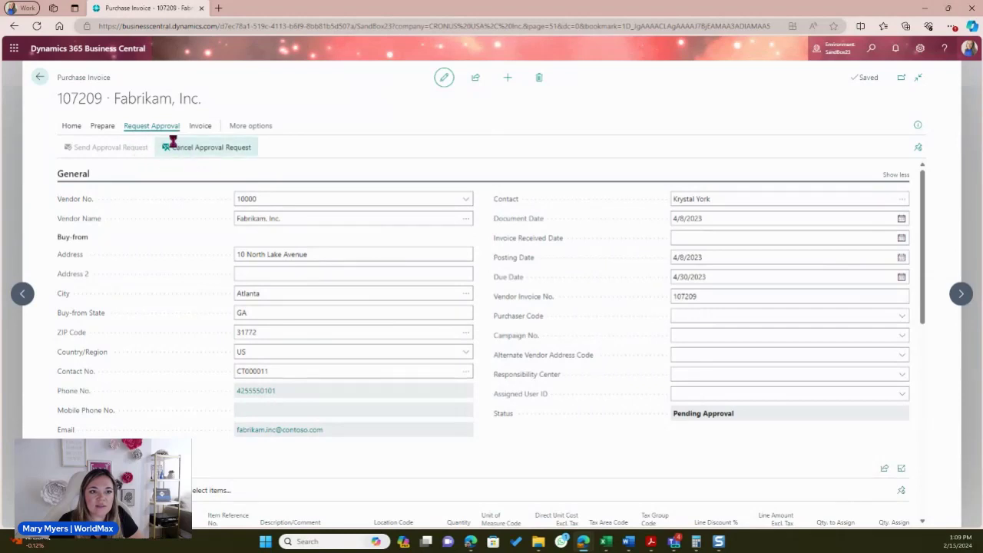
{"action": "left_click", "coordinate": [176, 148]}
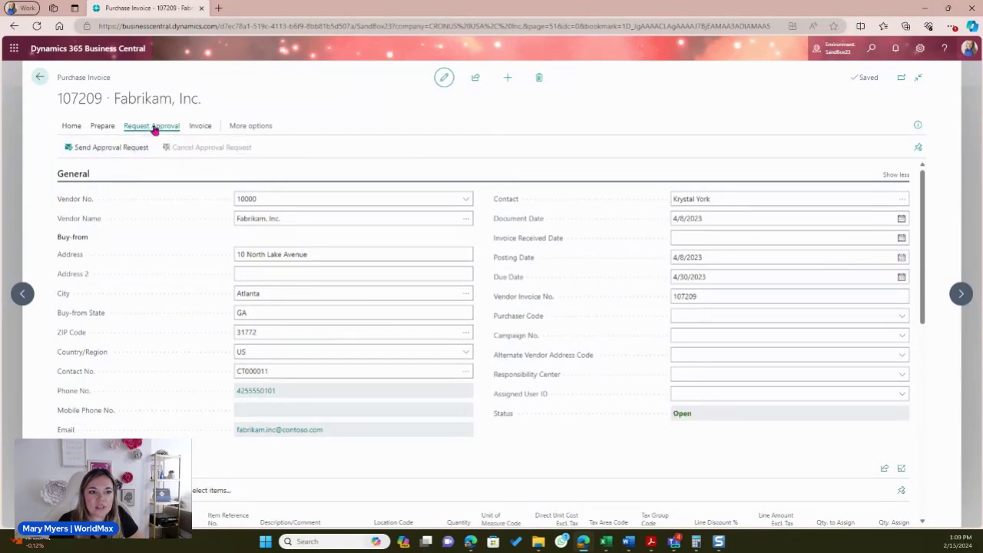
{"action": "left_click", "coordinate": [123, 148]}
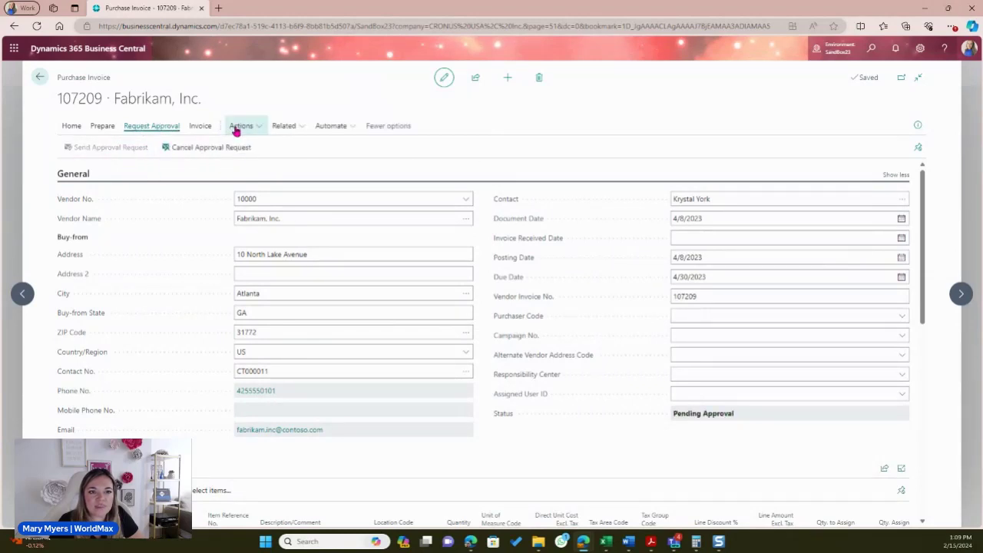
- Set up an approval flow from the "Request approval for Business Central purchase invoice (first response)" template, view it in advanced mode and return to its setup
{"action": "left_click", "coordinate": [324, 127]}
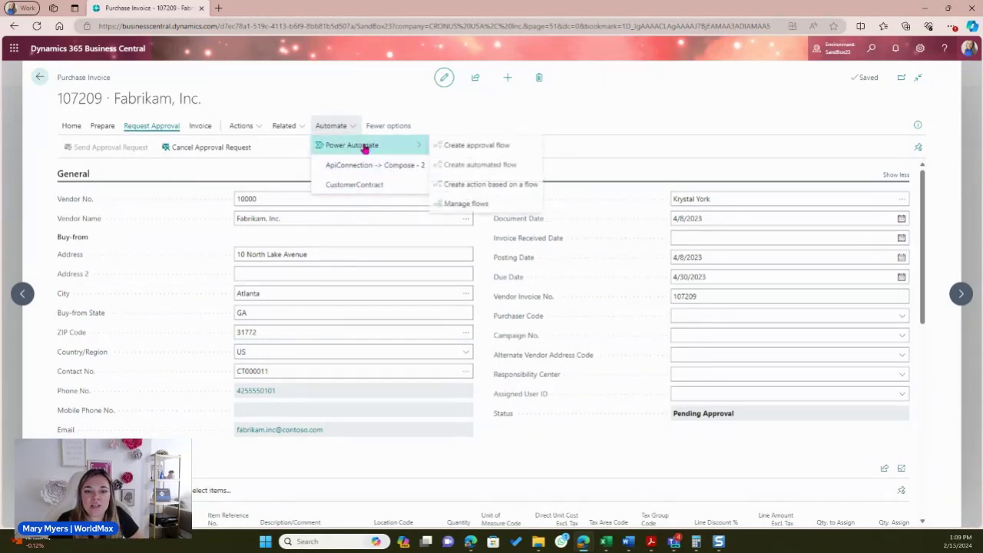
{"action": "left_click", "coordinate": [503, 146]}
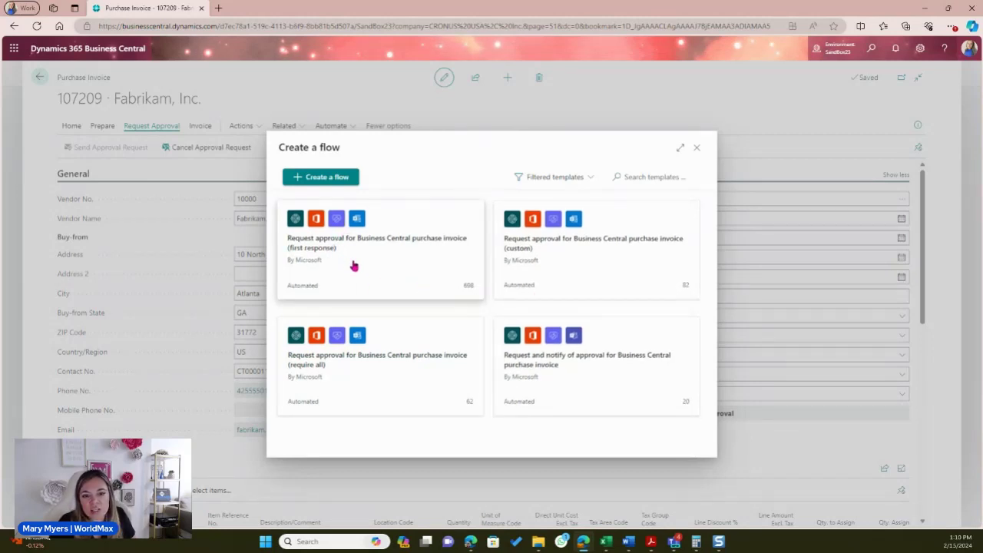
{"action": "left_click", "coordinate": [420, 241]}
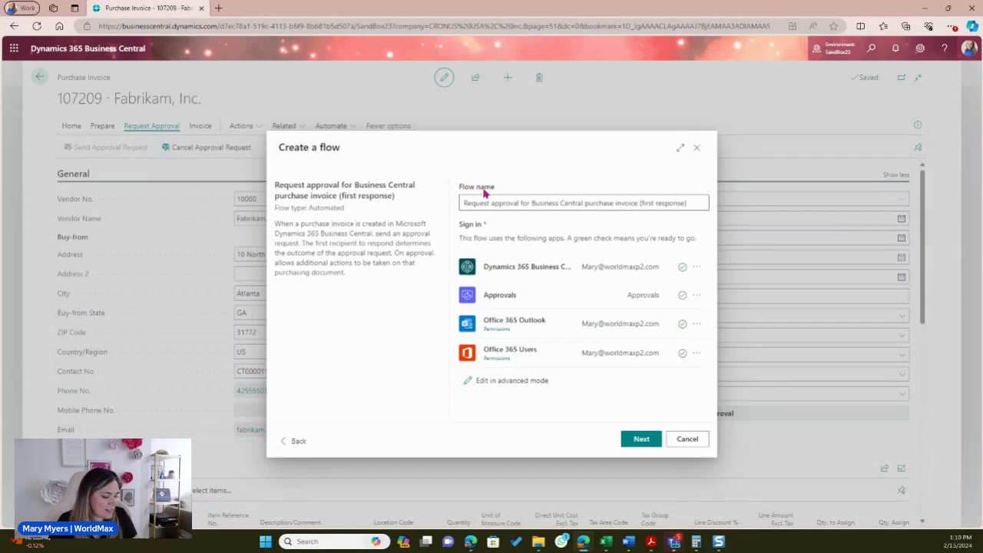
{"action": "double_click", "coordinate": [526, 203]}
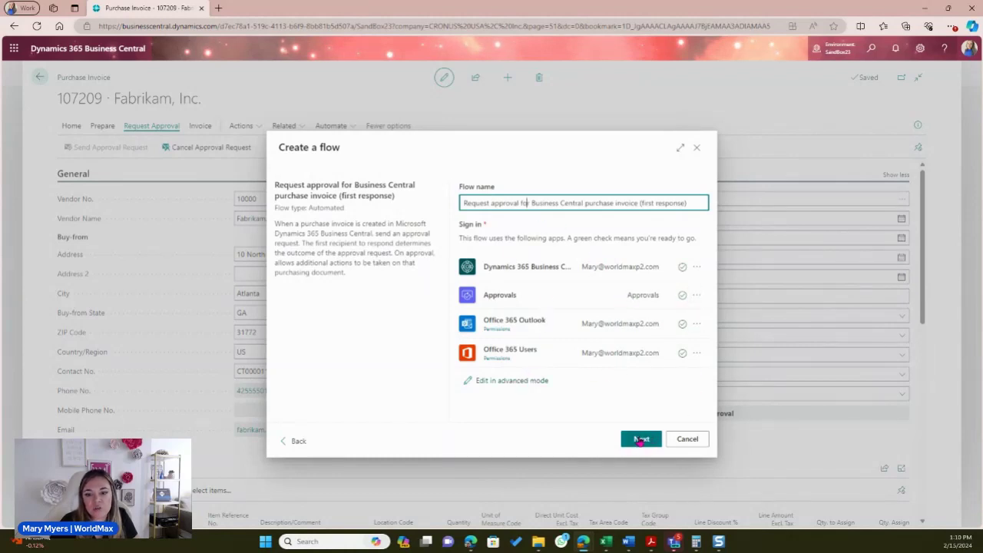
{"action": "left_click", "coordinate": [640, 439]}
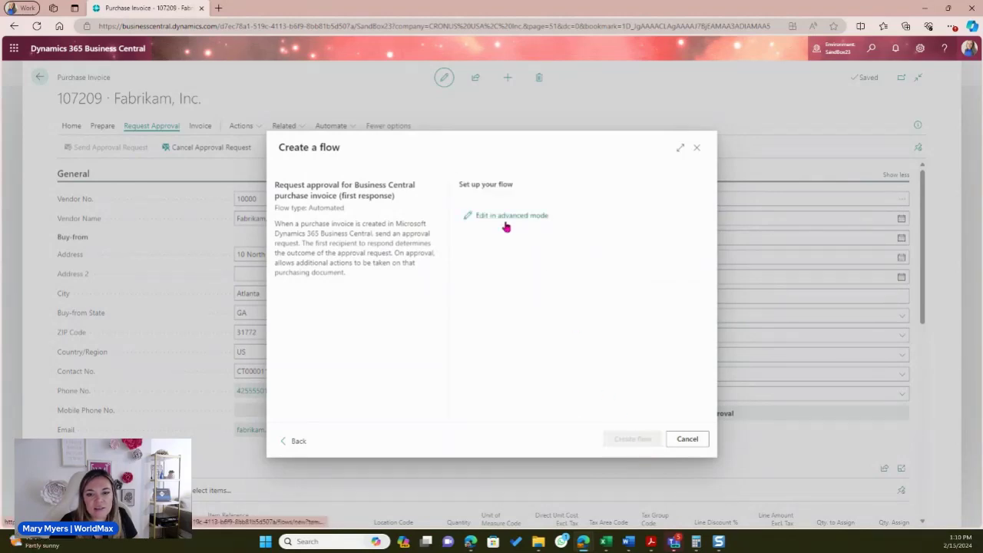
{"action": "left_click", "coordinate": [507, 219]}
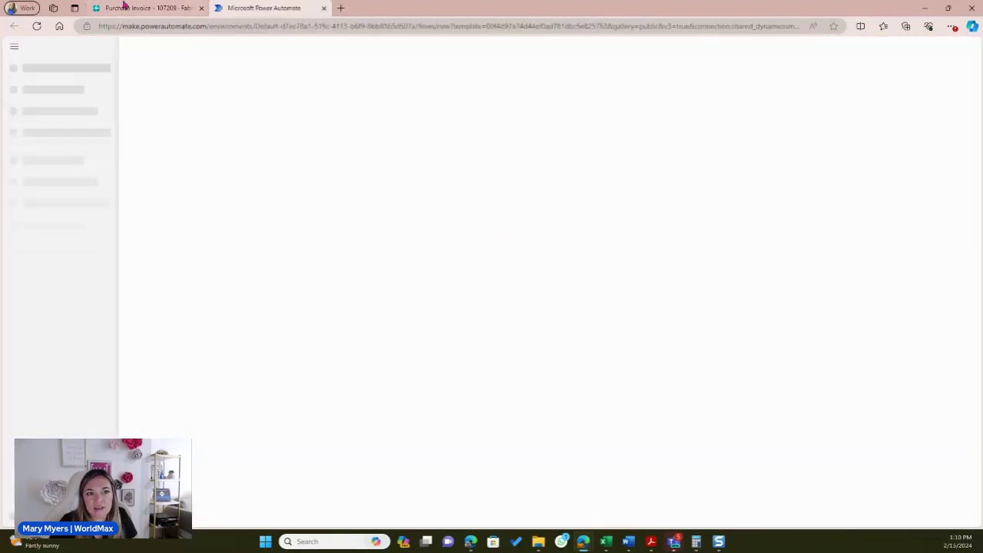
{"action": "key", "text": "ctrl+shift+Tab"}
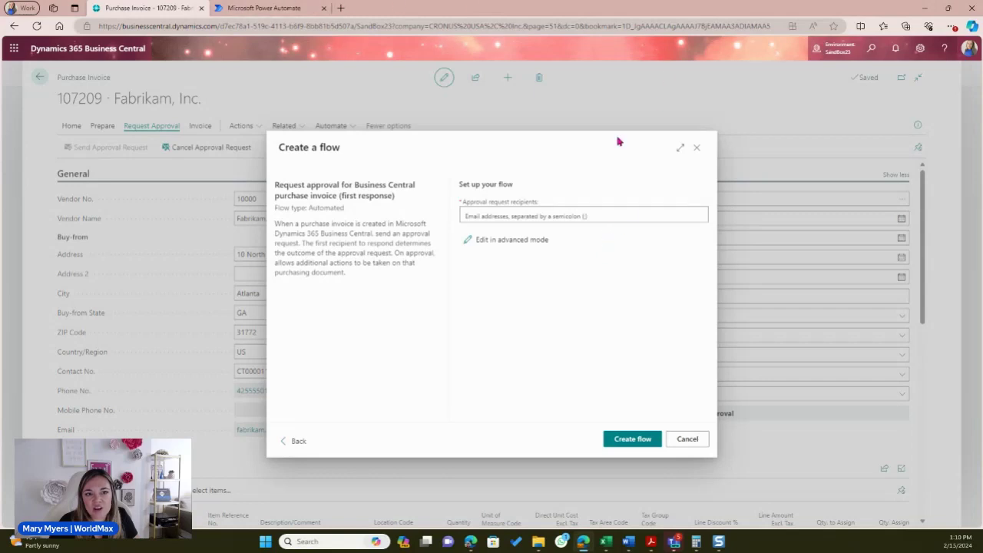
- Assign the colleague's address as approval request recipient, create the purchase invoice approval flow and close the confirmation
{"action": "left_click", "coordinate": [565, 211]}
{"action": "type", "text": "mar"}
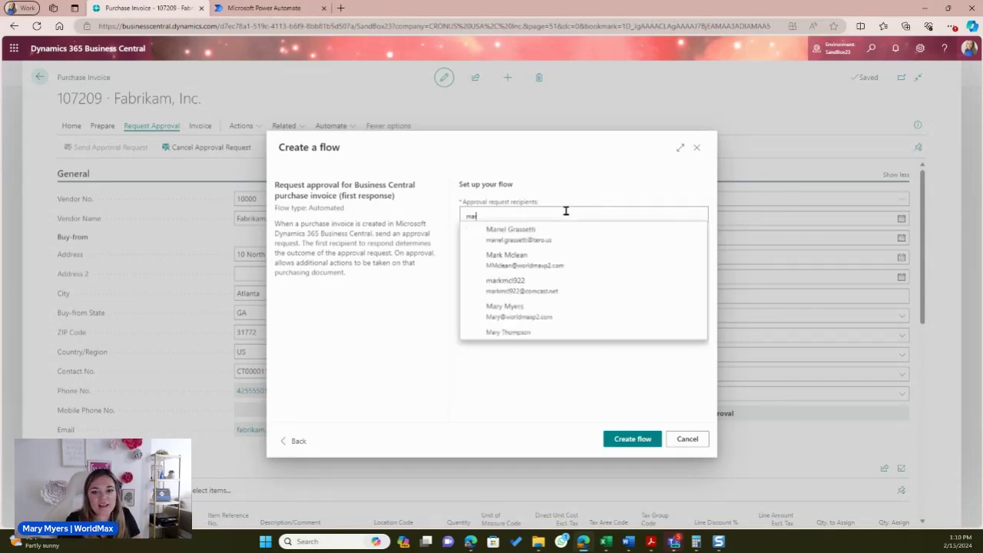
{"action": "left_click", "coordinate": [548, 319]}
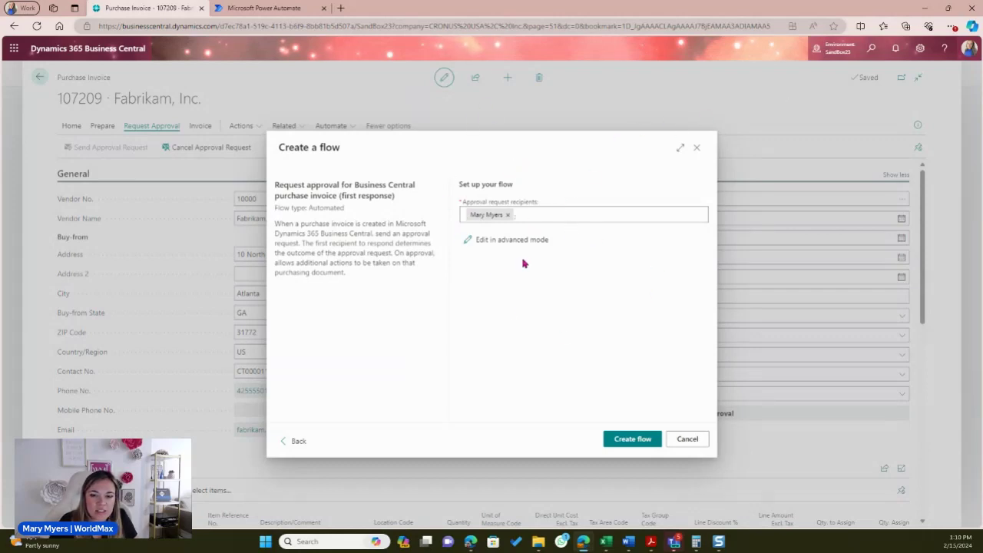
{"action": "left_click", "coordinate": [632, 439]}
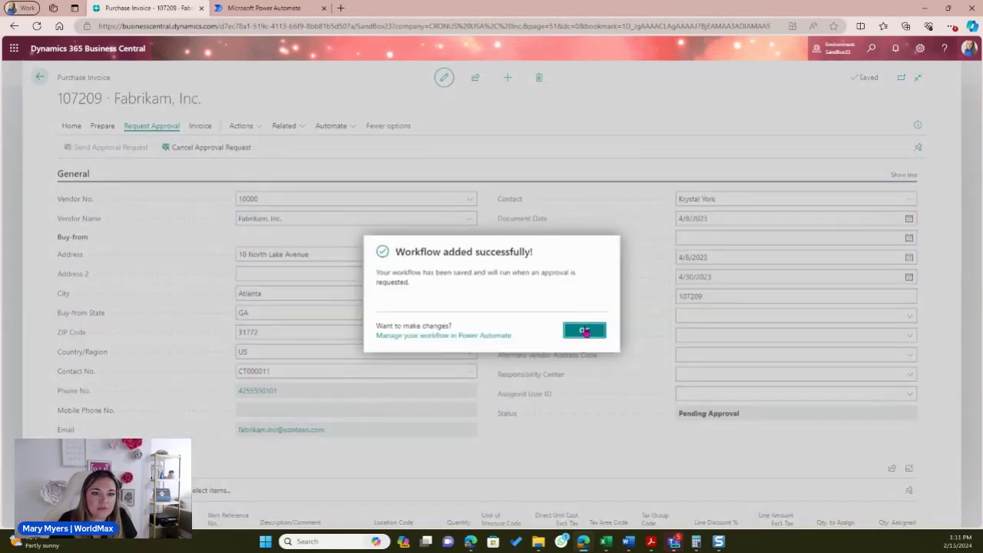
{"action": "left_click", "coordinate": [585, 331]}
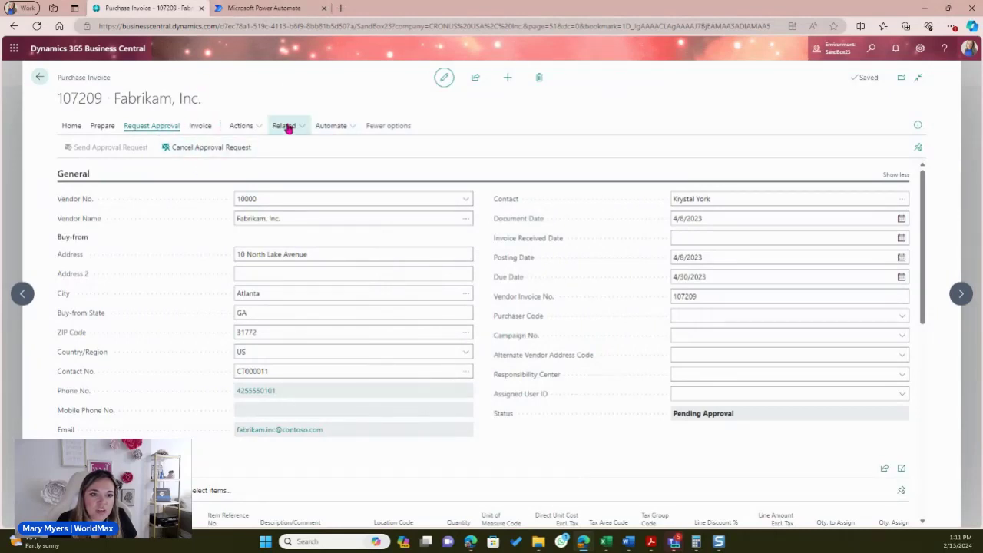
- Go to flow management in Power Automate and open the "Request approval for Business Central purchase invoice (first response)" flow for editing
{"action": "left_click", "coordinate": [337, 127]}
{"action": "mouse_move", "coordinate": [406, 144]}
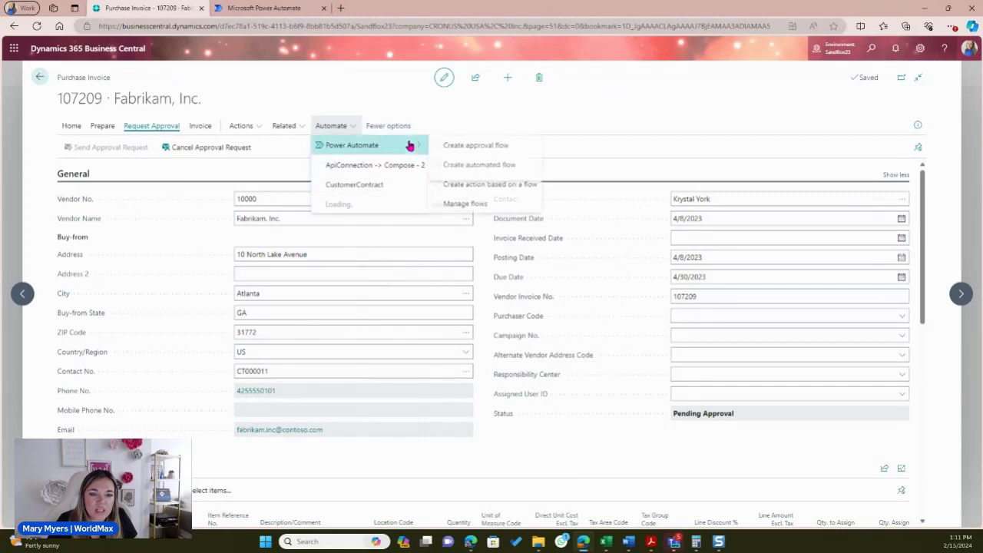
{"action": "left_click", "coordinate": [467, 203]}
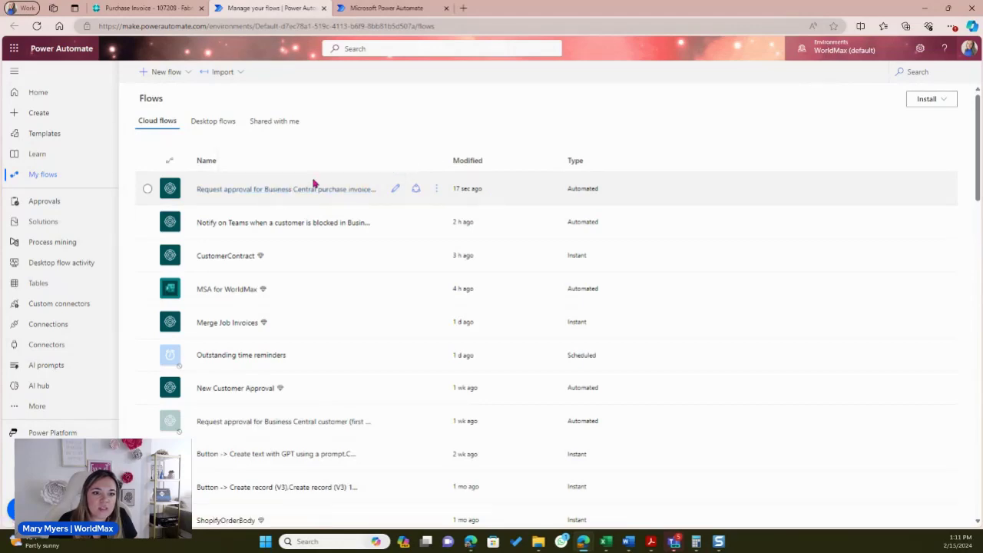
{"action": "left_click", "coordinate": [313, 190]}
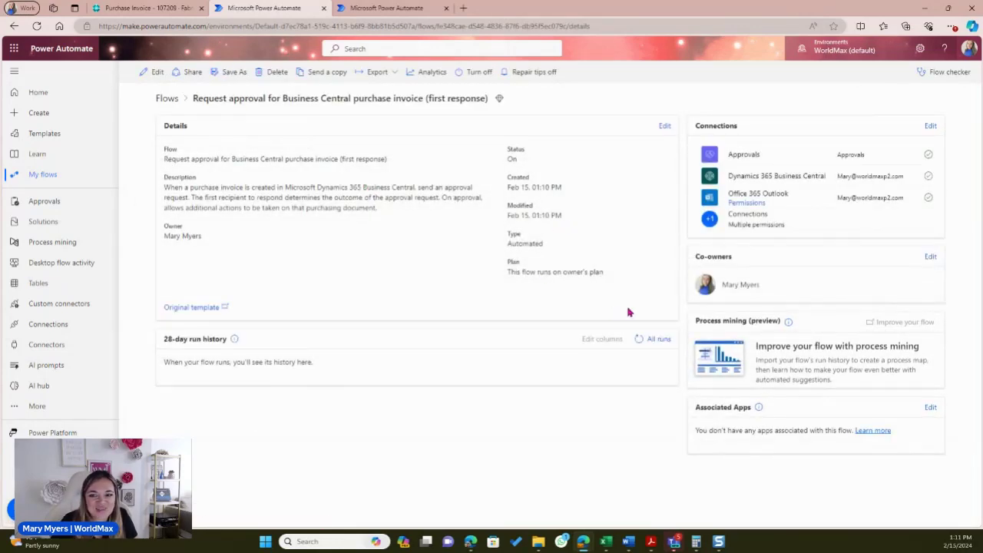
{"action": "left_click", "coordinate": [153, 72]}
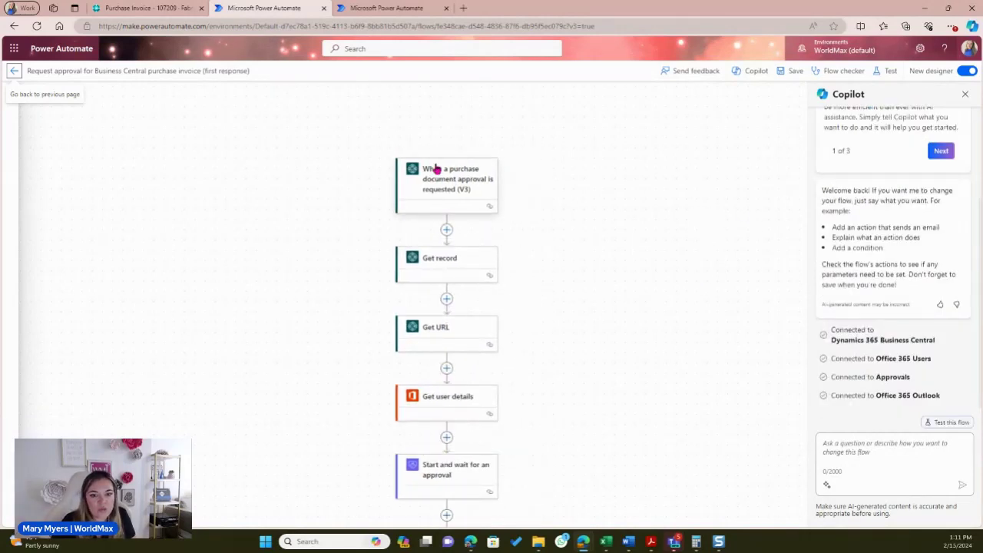
- Review the conditions of the "When a purchase document approval is requested (V3)" trigger and switch to Business Central to view the invoice's approval request actions
{"action": "scroll", "coordinate": [505, 284], "scroll_direction": "down", "scroll_amount": 1}
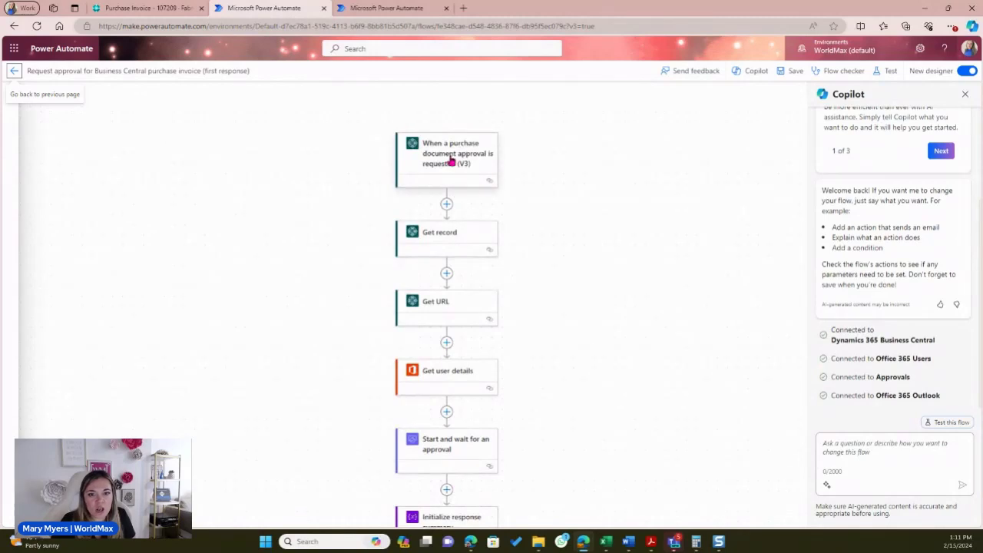
{"action": "left_click", "coordinate": [452, 159]}
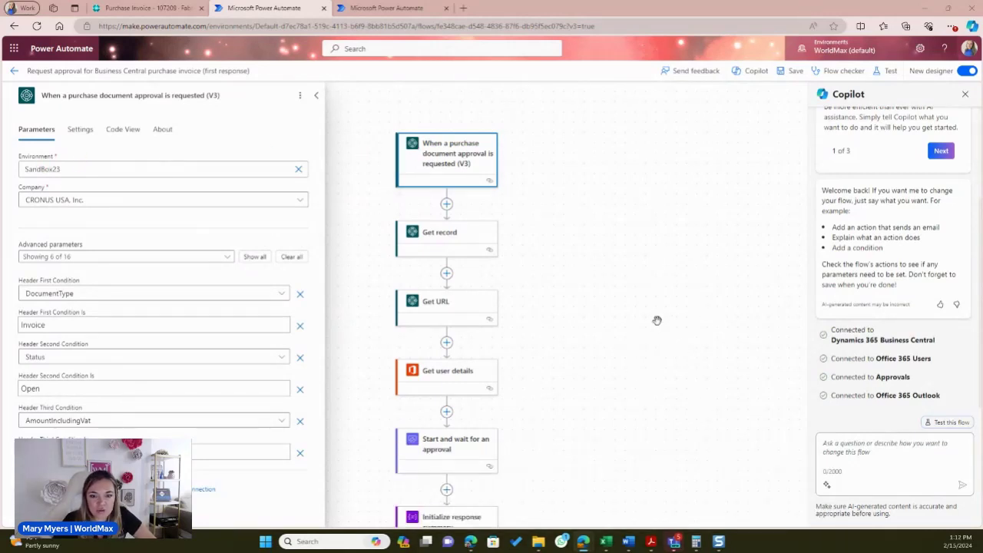
{"action": "scroll", "coordinate": [383, 363], "scroll_direction": "down", "scroll_amount": 1}
{"action": "scroll", "coordinate": [384, 364], "scroll_direction": "down", "scroll_amount": 1}
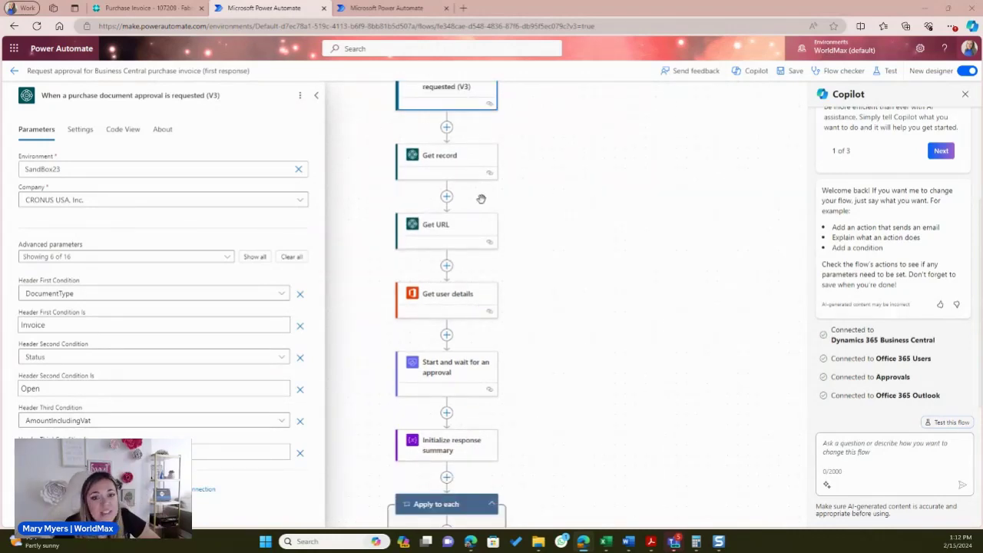
{"action": "scroll", "coordinate": [605, 265], "scroll_direction": "up", "scroll_amount": 1}
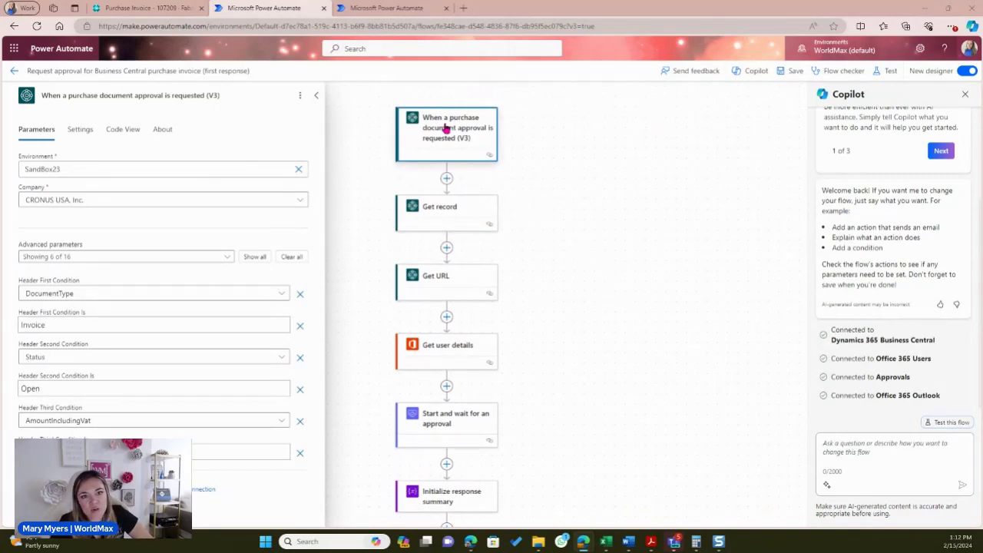
{"action": "left_click", "coordinate": [134, 10]}
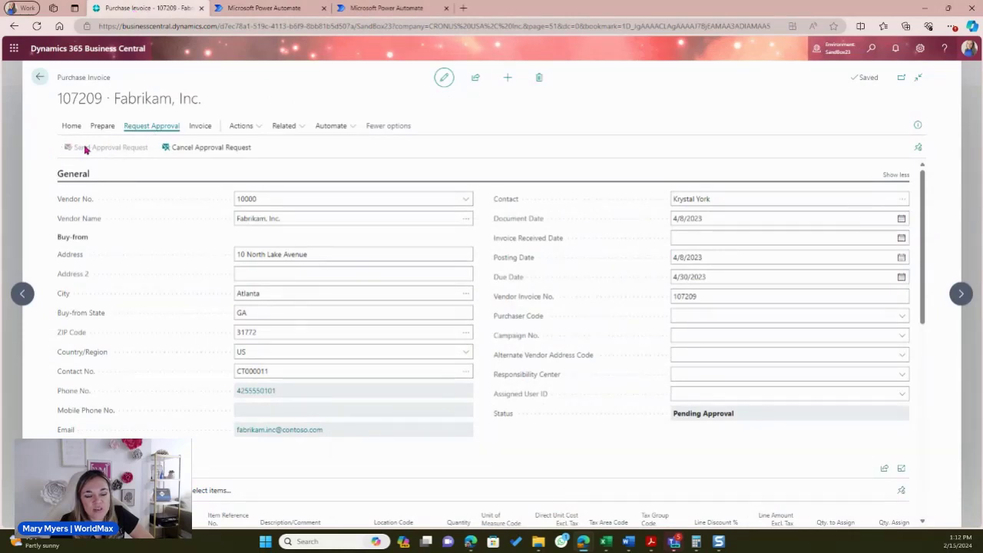
- Return to the Power Automate flow and examine the parameters of the Get record and Get URL actions
{"action": "left_click", "coordinate": [290, 6]}
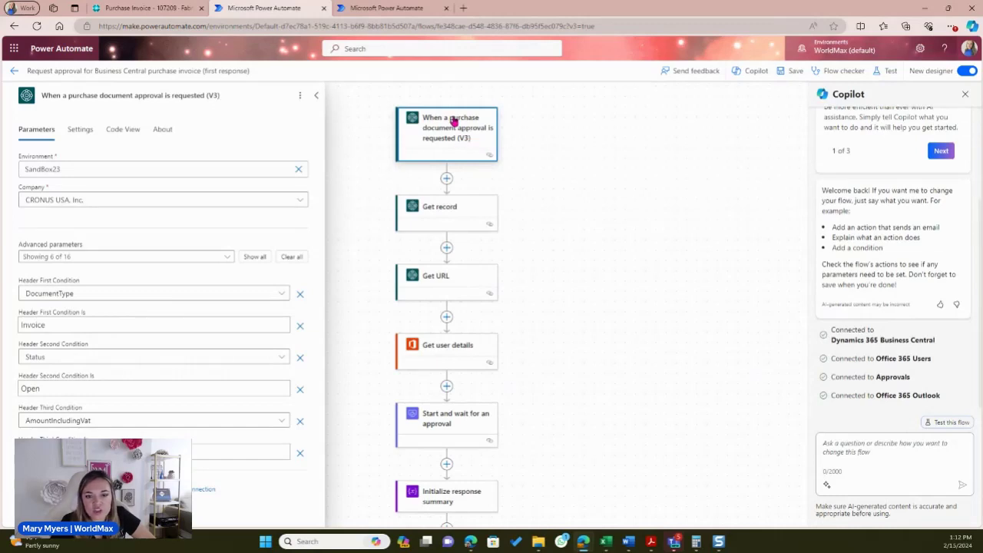
{"action": "left_click", "coordinate": [464, 211]}
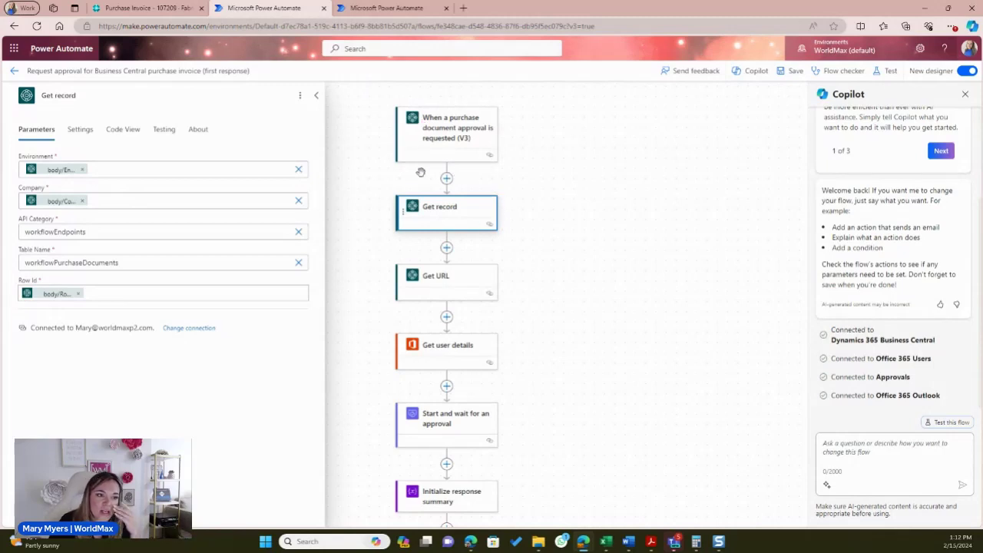
{"action": "left_click", "coordinate": [440, 284]}
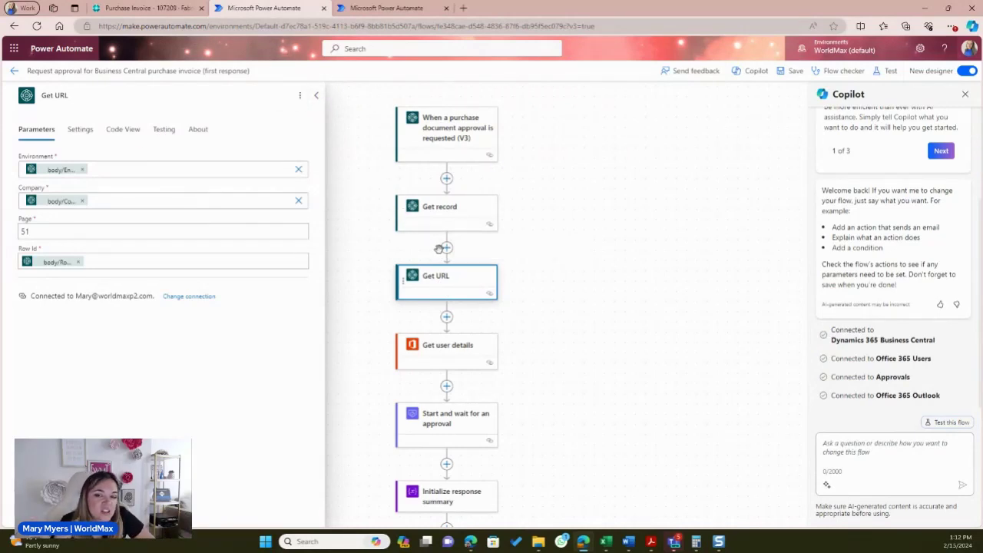
- Open the "Start and wait for an approval" action, close Copilot and show all of the action's advanced parameters
{"action": "scroll", "coordinate": [449, 273], "scroll_direction": "down", "scroll_amount": 2}
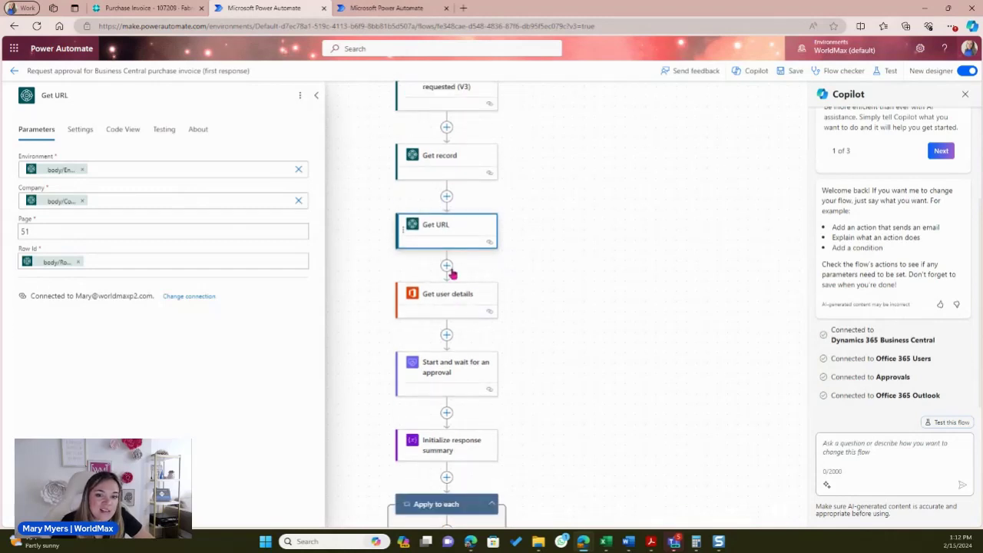
{"action": "left_click", "coordinate": [452, 315]}
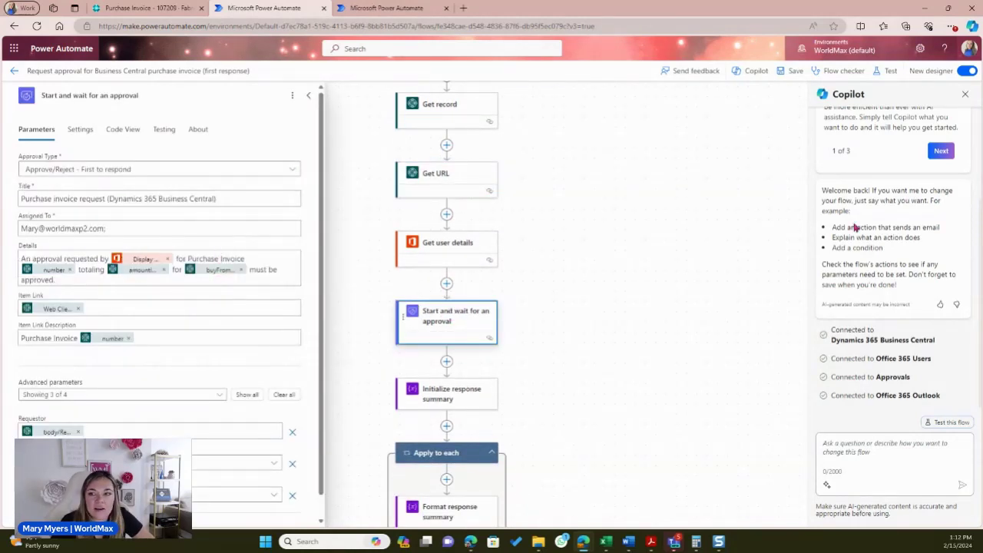
{"action": "left_click", "coordinate": [965, 95]}
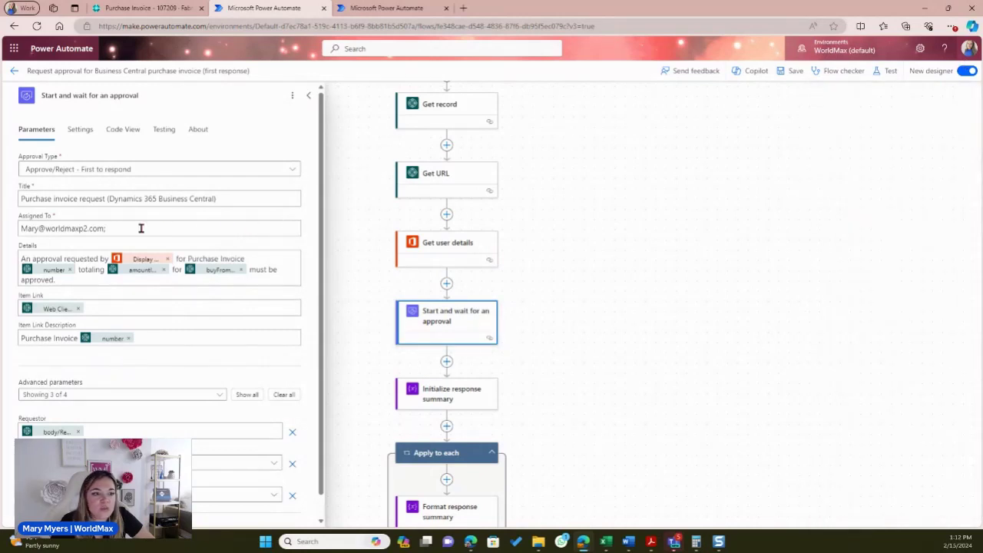
{"action": "scroll", "coordinate": [67, 269], "scroll_direction": "down", "scroll_amount": 1}
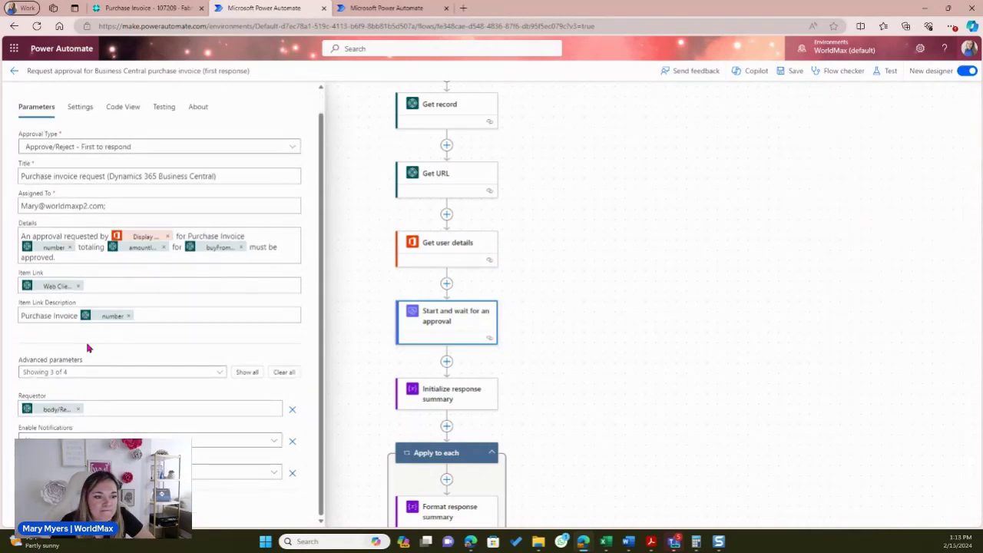
{"action": "left_click", "coordinate": [247, 372]}
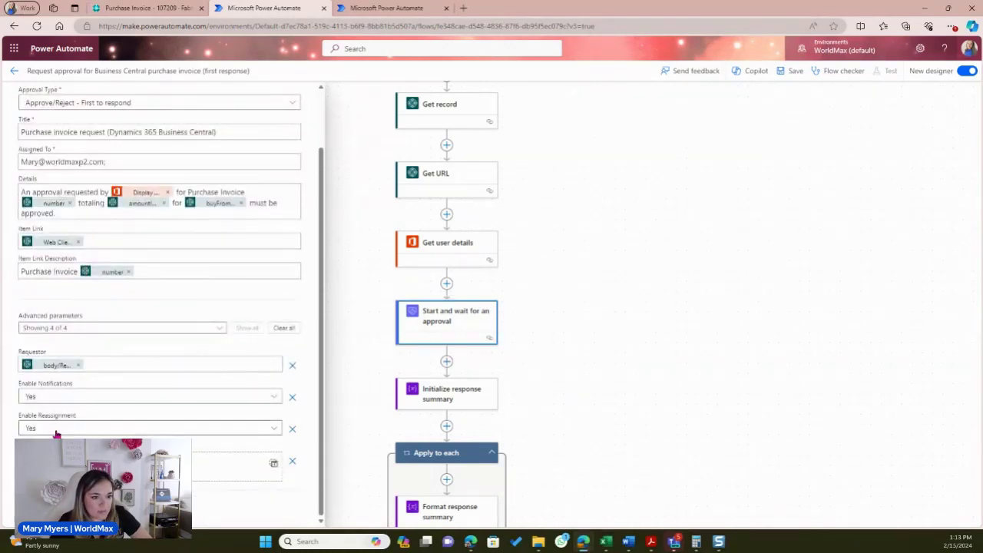
{"action": "scroll", "coordinate": [43, 352], "scroll_direction": "up", "scroll_amount": 2}
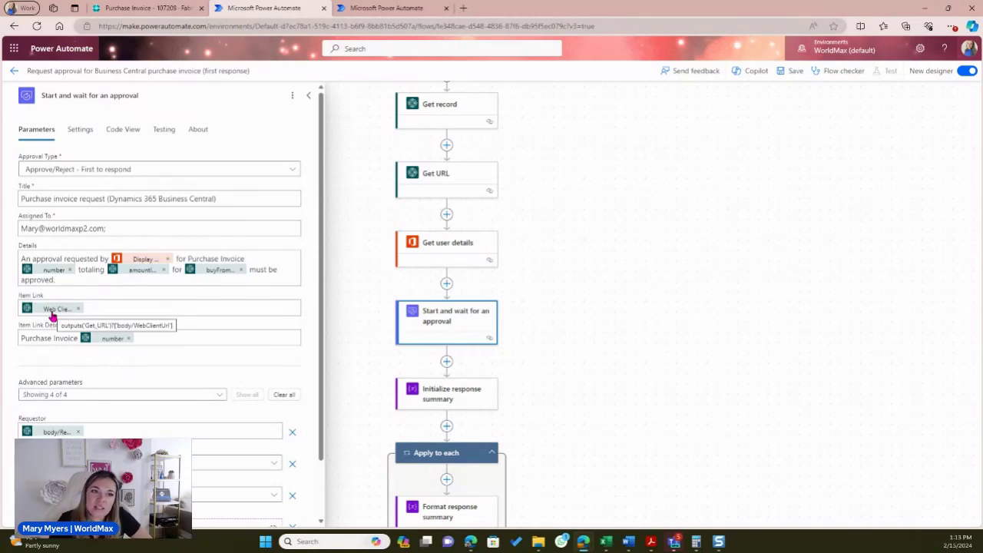
- Collapse the action's details and examine the rest of the flow, including the Approve, Reject and Default branches of "React on the outcome"
{"action": "mouse_move", "coordinate": [150, 13]}
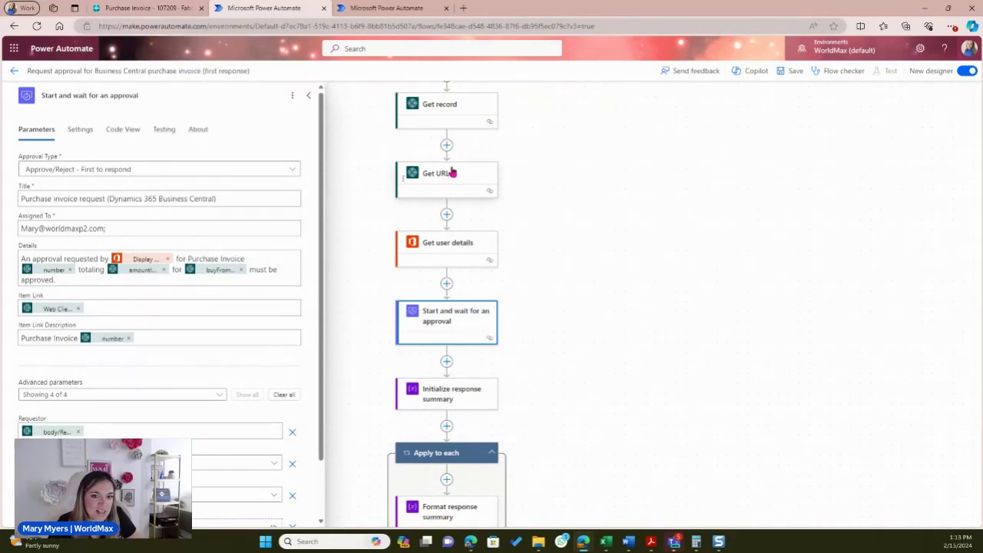
{"action": "scroll", "coordinate": [453, 189], "scroll_direction": "down", "scroll_amount": 3}
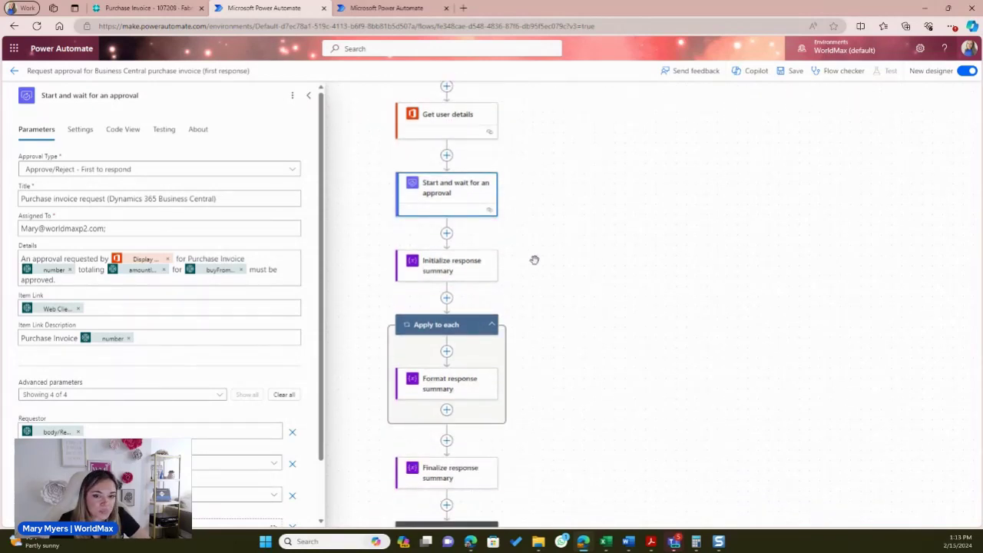
{"action": "scroll", "coordinate": [520, 277], "scroll_direction": "down", "scroll_amount": 1}
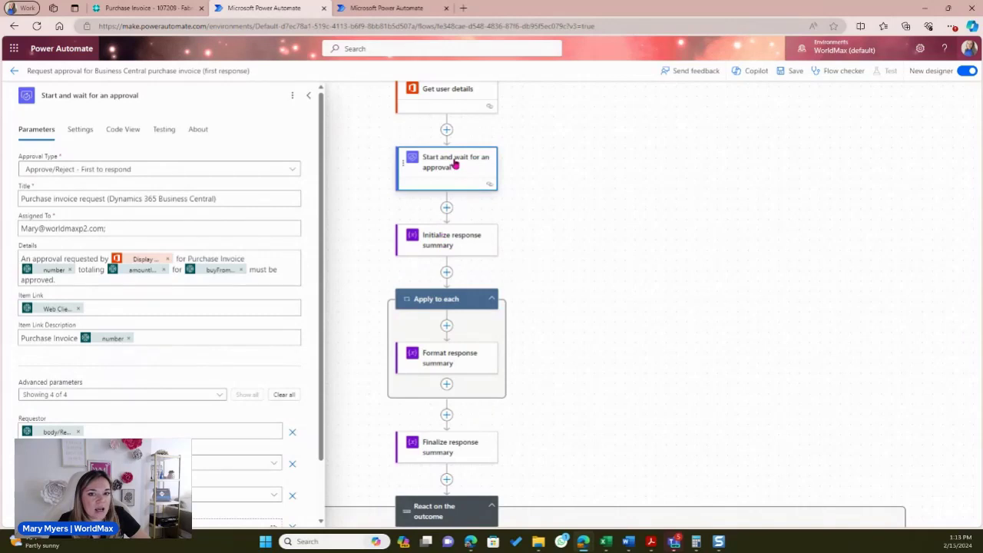
{"action": "scroll", "coordinate": [484, 230], "scroll_direction": "down", "scroll_amount": 2}
{"action": "left_click", "coordinate": [308, 95]}
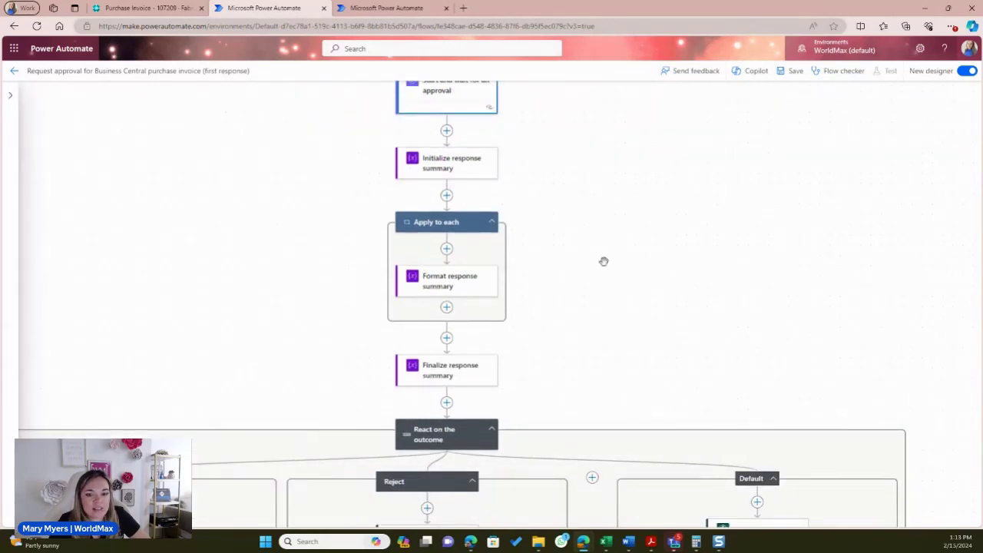
{"action": "scroll", "coordinate": [601, 261], "scroll_direction": "down", "scroll_amount": 5}
{"action": "scroll", "coordinate": [601, 274], "scroll_direction": "up", "scroll_amount": 4}
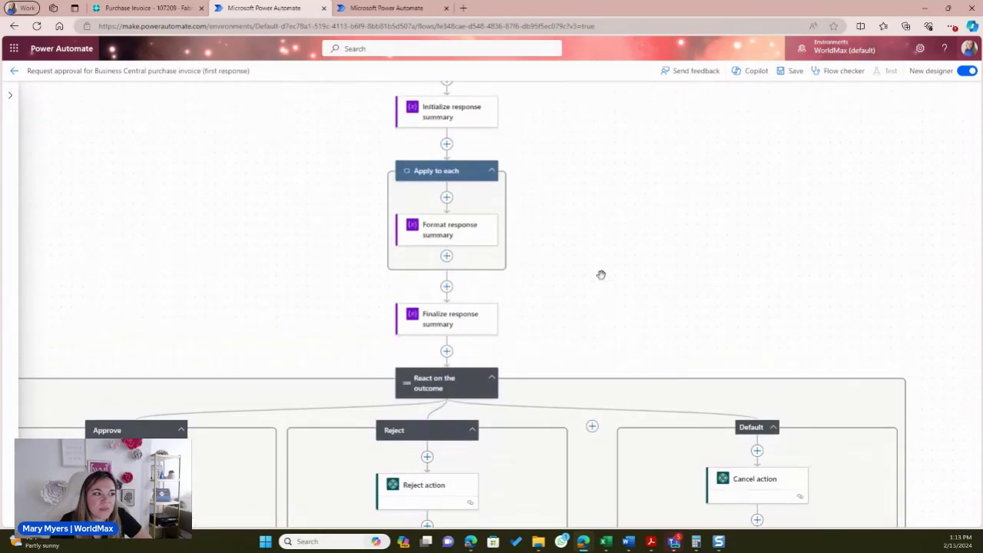
{"action": "scroll", "coordinate": [494, 228], "scroll_direction": "up", "scroll_amount": 5}
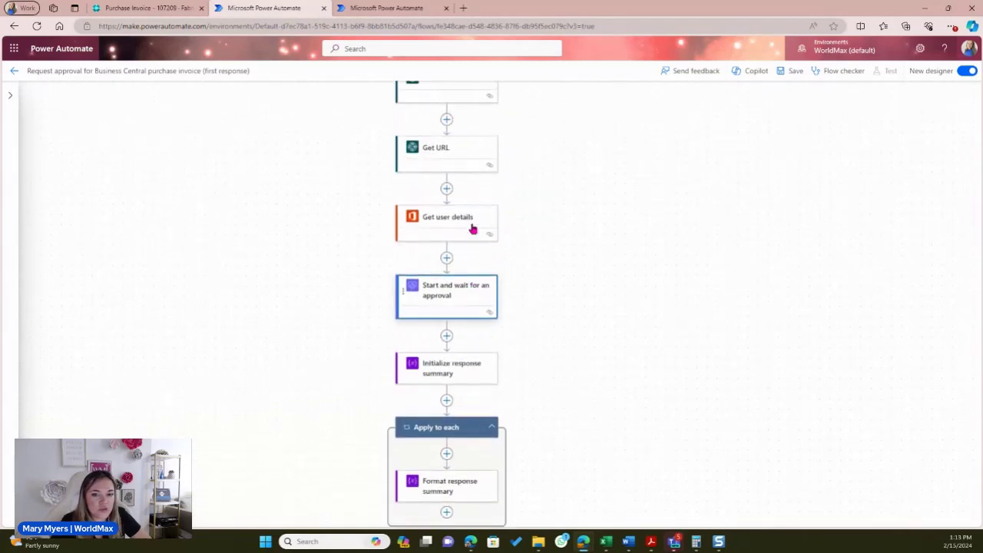
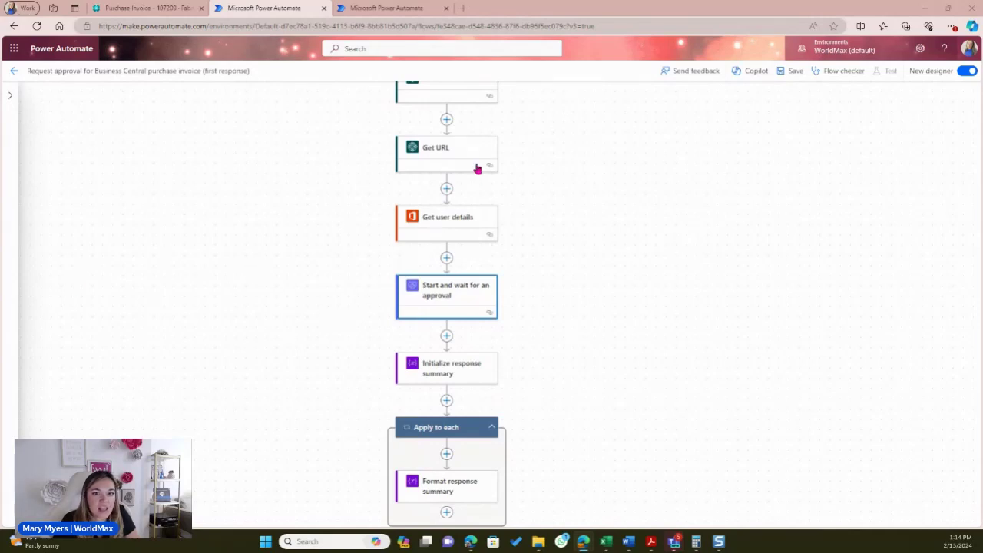
- Insert the Dynamics 365 Business Central "Get record (V3)" action between the Get record and Get URL actions, searching for "business central"
{"action": "scroll", "coordinate": [484, 173], "scroll_direction": "up", "scroll_amount": 1}
{"action": "left_click", "coordinate": [436, 169]}
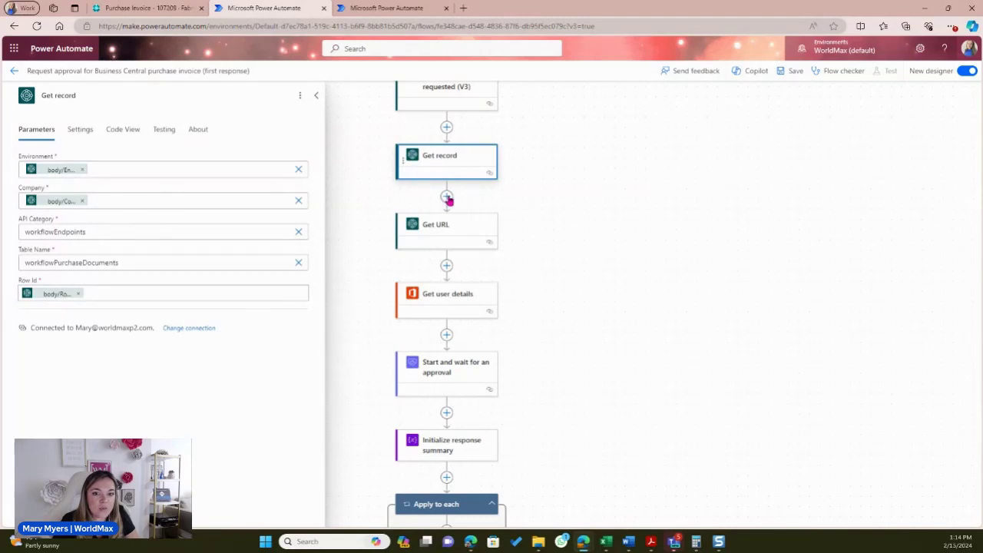
{"action": "left_click", "coordinate": [448, 198]}
{"action": "left_click", "coordinate": [511, 178]}
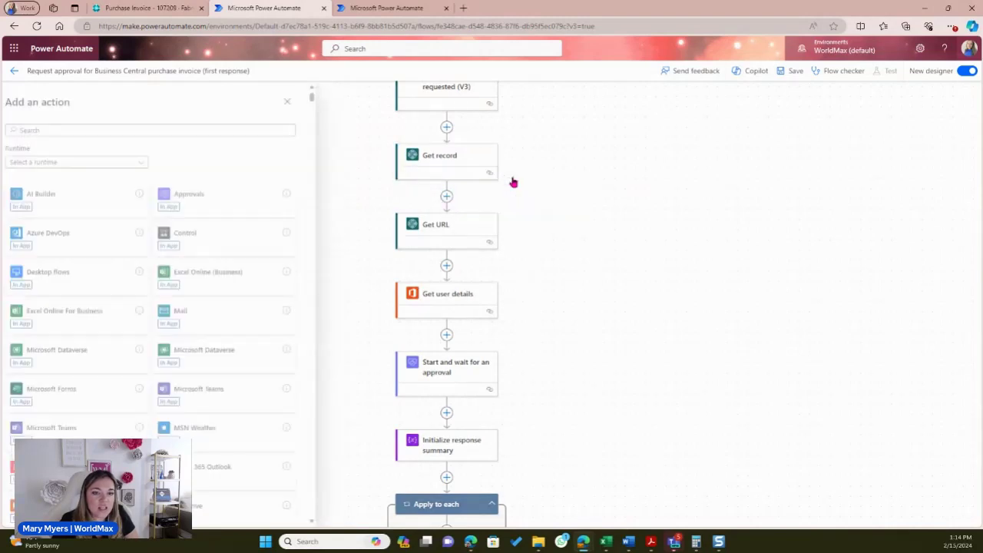
{"action": "left_click", "coordinate": [231, 129]}
{"action": "type", "text": "get"}
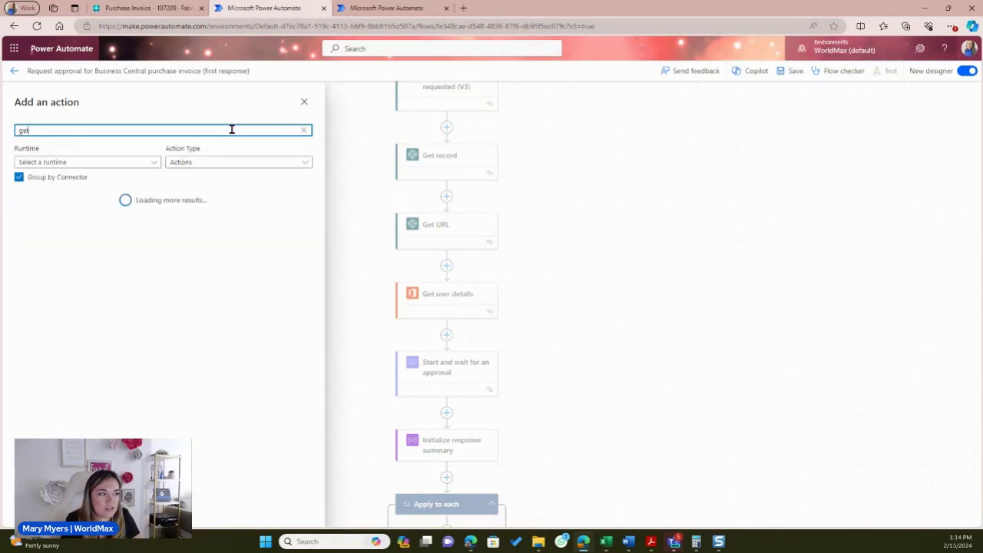
{"action": "type", "text": " re"}
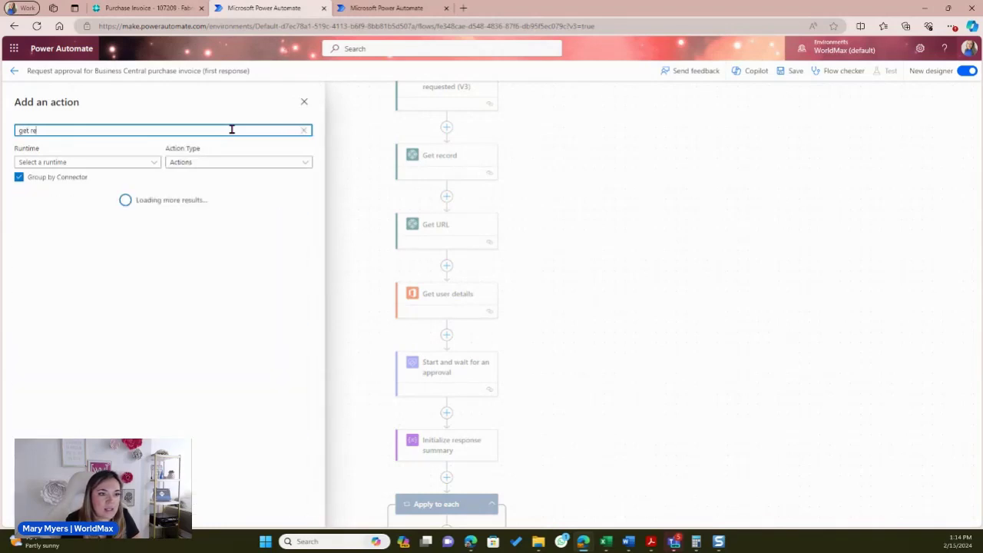
{"action": "type", "text": "cord"}
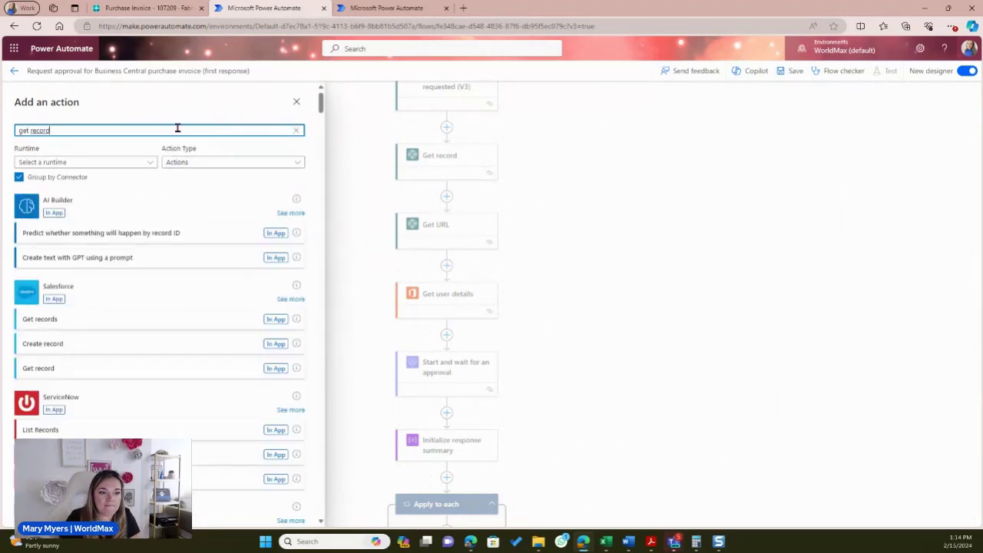
{"action": "key", "text": "ctrl+a"}
{"action": "type", "text": "b"}
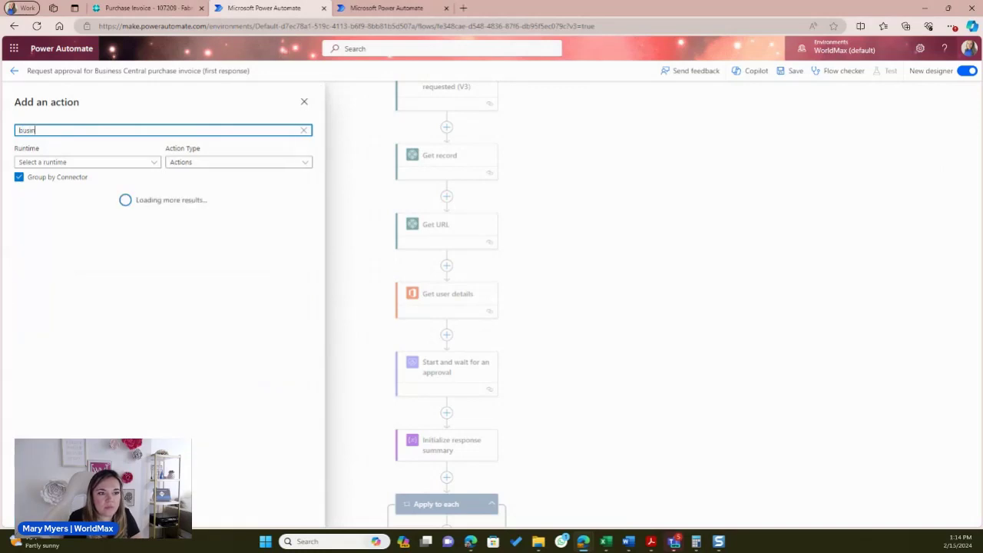
{"action": "type", "text": "usiness cent"}
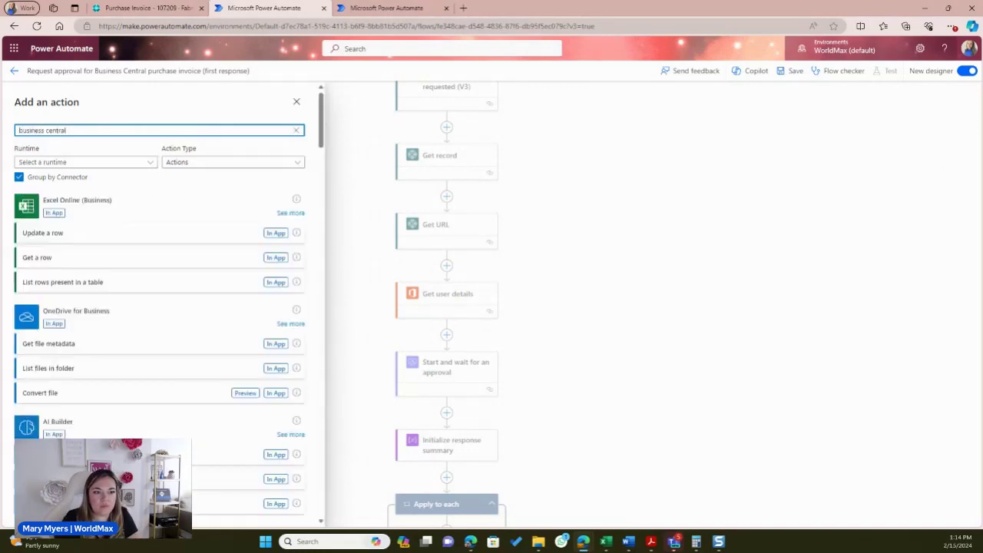
{"action": "type", "text": "ral"}
{"action": "left_click", "coordinate": [64, 300]}
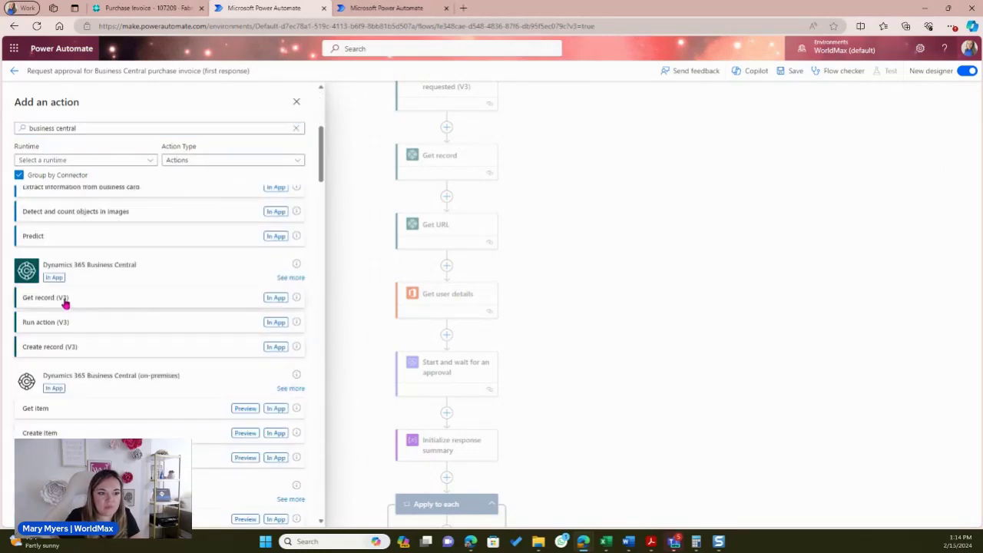
- Set the new Get record (V3) action's environment to SANDBOX23, company to CRONUS USA, Inc. and API category to v2.0
{"action": "left_click", "coordinate": [169, 170]}
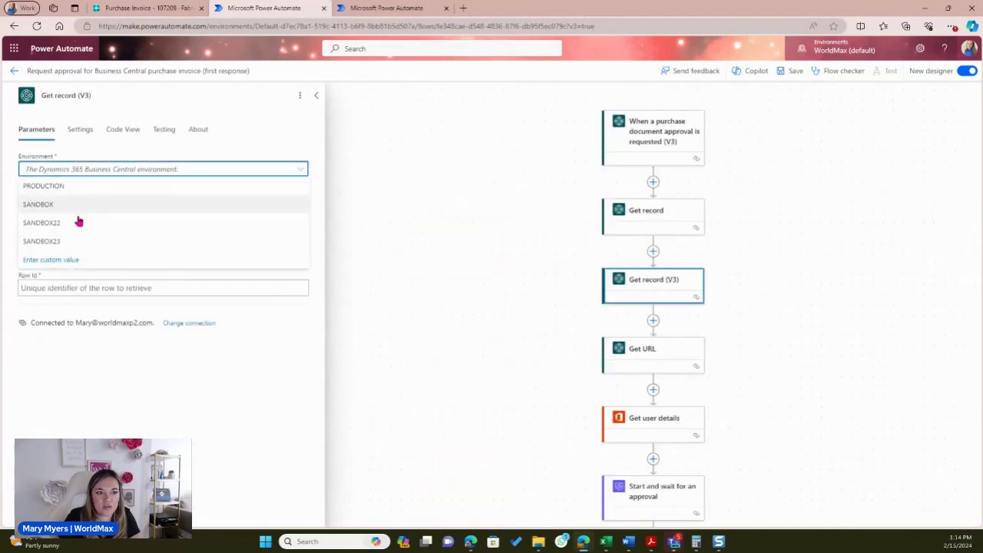
{"action": "left_click", "coordinate": [70, 241]}
{"action": "left_click", "coordinate": [71, 198]}
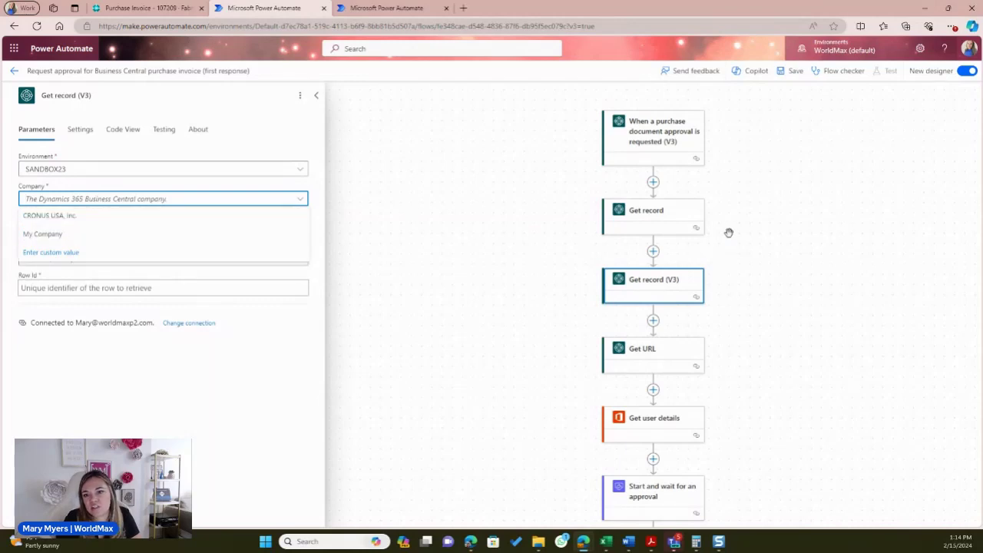
{"action": "left_click", "coordinate": [47, 215]}
{"action": "left_click", "coordinate": [45, 228]}
{"action": "type", "text": "v2"}
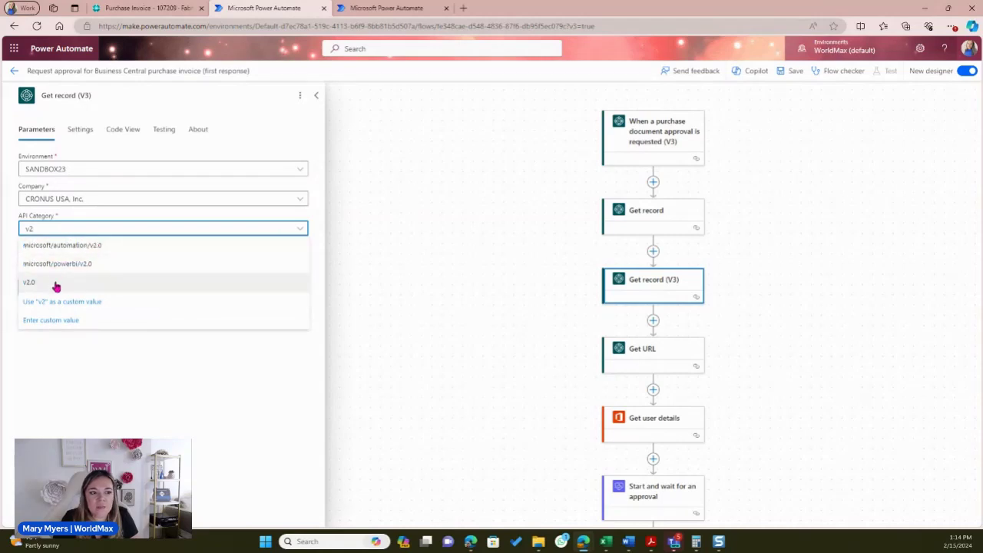
{"action": "left_click", "coordinate": [57, 281]}
- Set the action's table name to purchaseInvoices and its Row Id to the trigger's dynamic value body/Row Id
{"action": "left_click", "coordinate": [134, 260]}
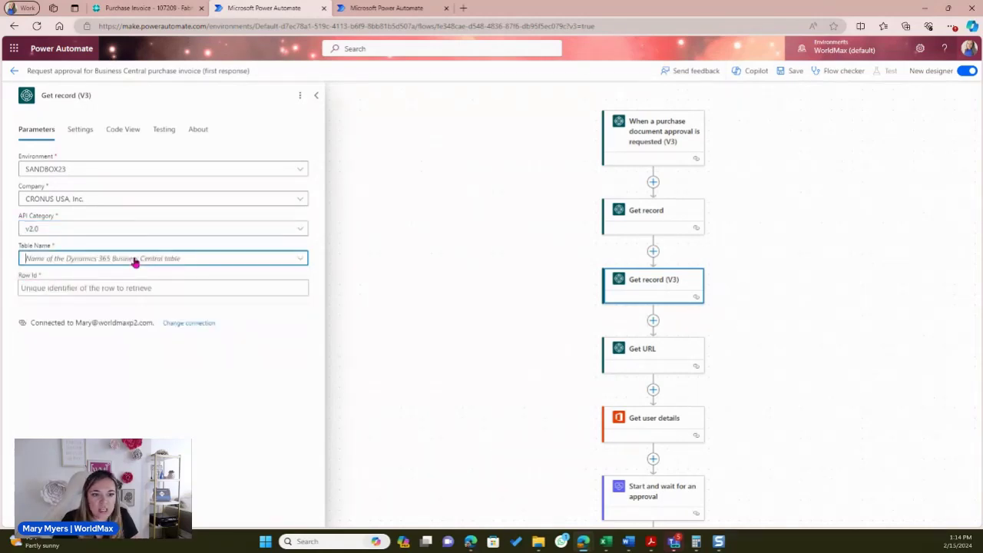
{"action": "type", "text": "purc"}
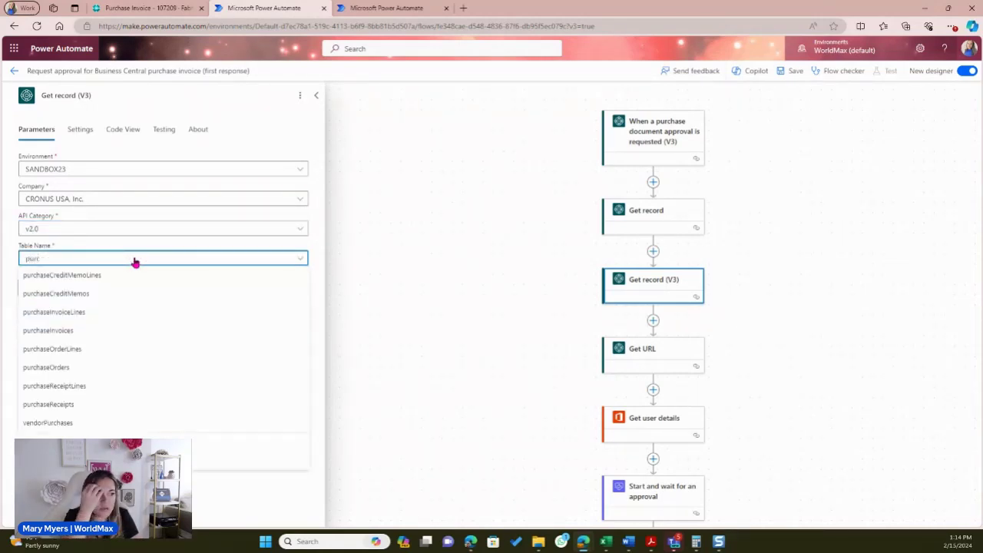
{"action": "left_click", "coordinate": [80, 332]}
{"action": "scroll", "coordinate": [565, 214], "scroll_direction": "down", "scroll_amount": 1}
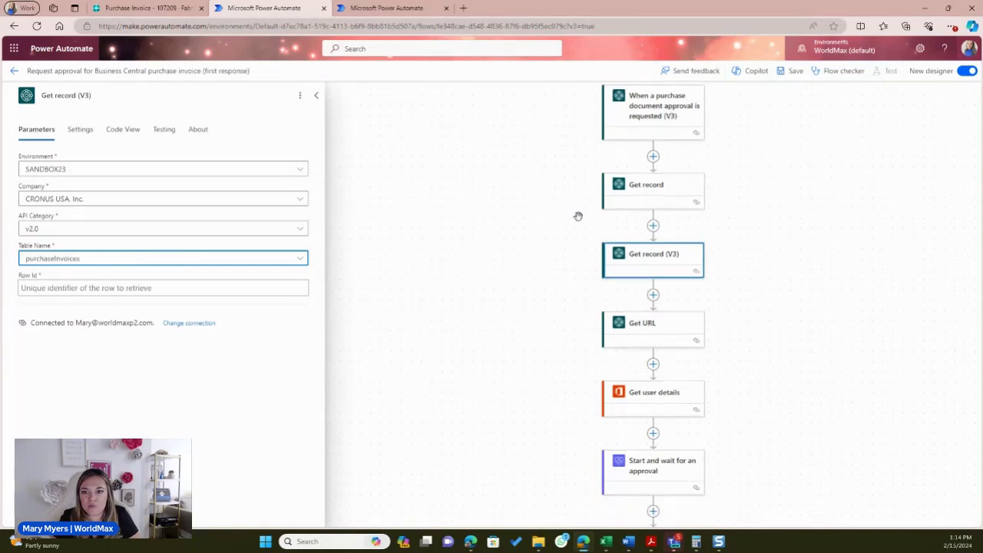
{"action": "scroll", "coordinate": [615, 188], "scroll_direction": "up", "scroll_amount": 2}
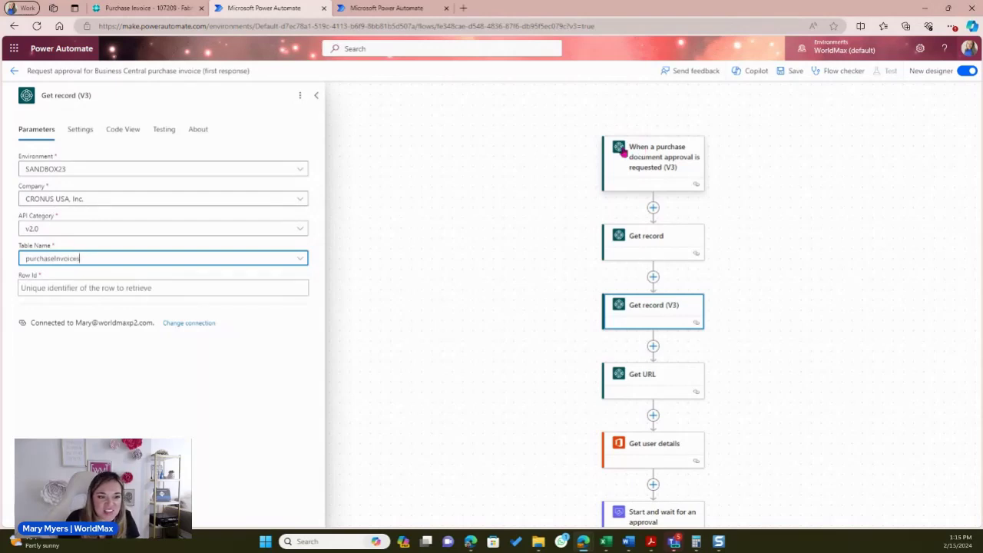
{"action": "left_click", "coordinate": [98, 287]}
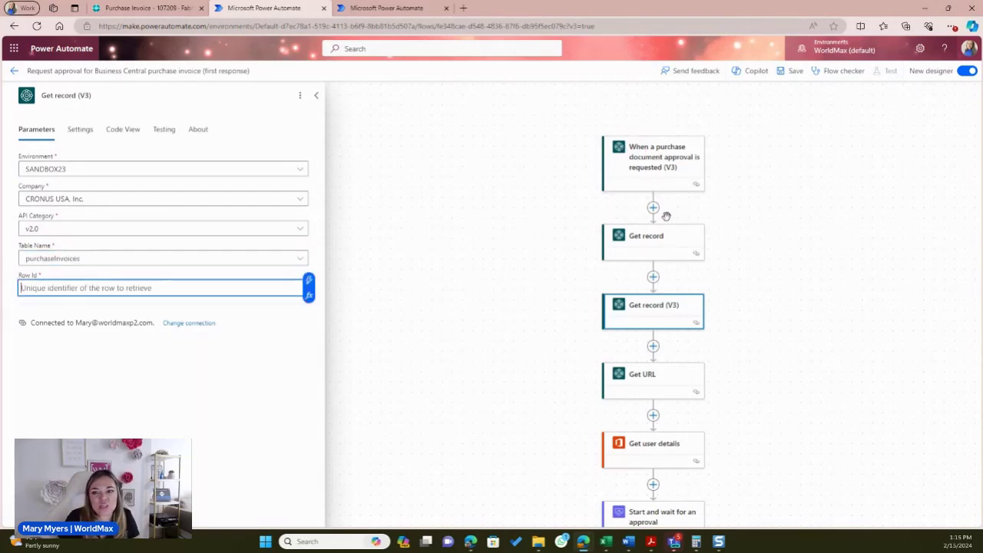
{"action": "left_click", "coordinate": [309, 280]}
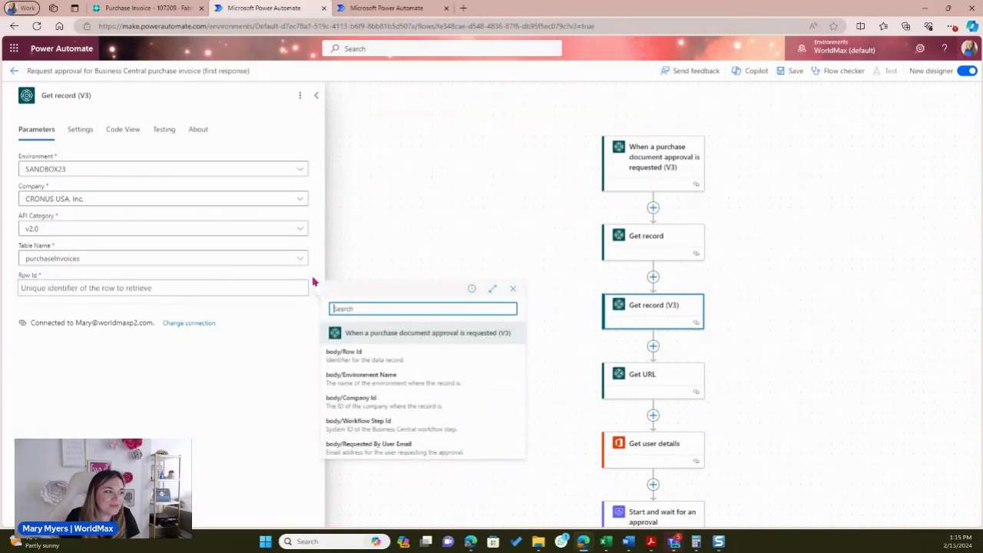
{"action": "left_click", "coordinate": [394, 354]}
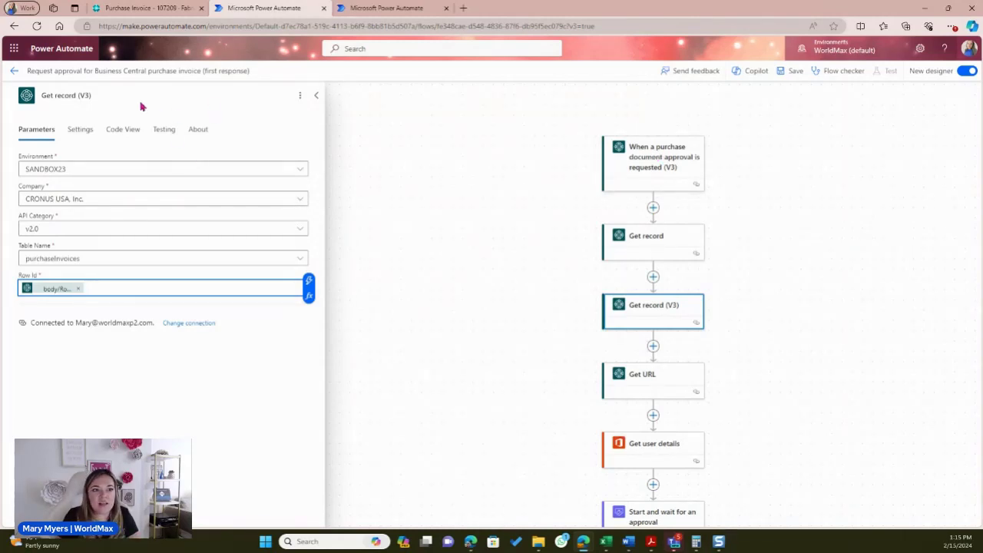
- Rename the Get record (V3) action as "Get purchase Invoices" and close its details
{"action": "left_click", "coordinate": [106, 96]}
{"action": "key", "text": "BackSpace"}
{"action": "key", "text": "BackSpace"}
{"action": "key", "text": "BackSpace"}
{"action": "key", "text": "BackSpace"}
{"action": "key", "text": "BackSpace"}
{"action": "key", "text": "BackSpace"}
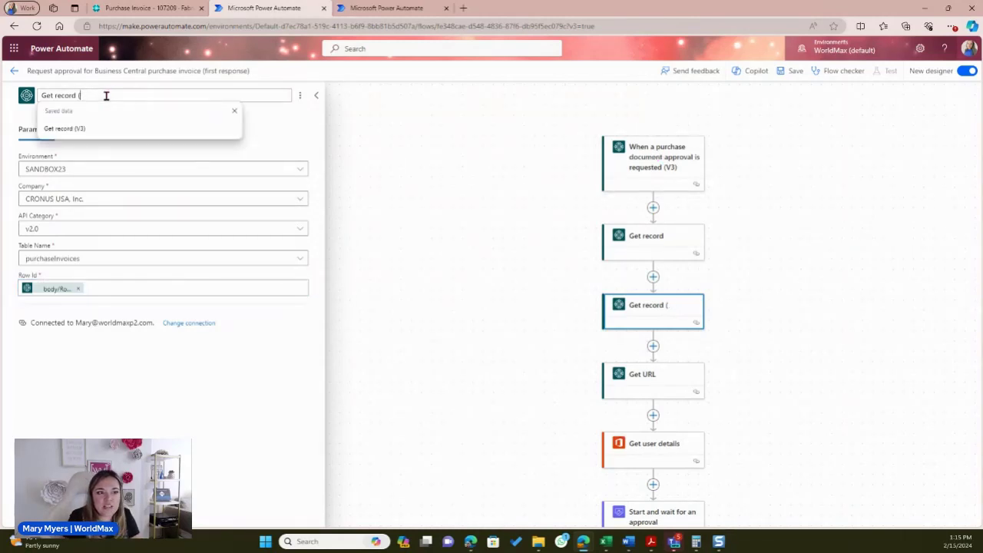
{"action": "key", "text": "BackSpace"}
{"action": "key", "text": "BackSpace"}
{"action": "key", "text": "BackSpace"}
{"action": "type", "text": "pur"}
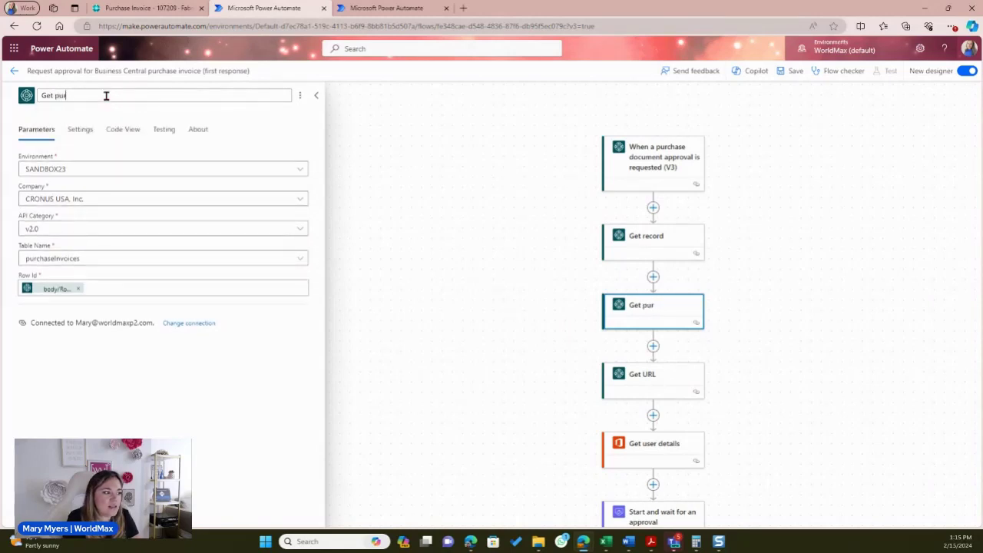
{"action": "type", "text": "chase Invoices"}
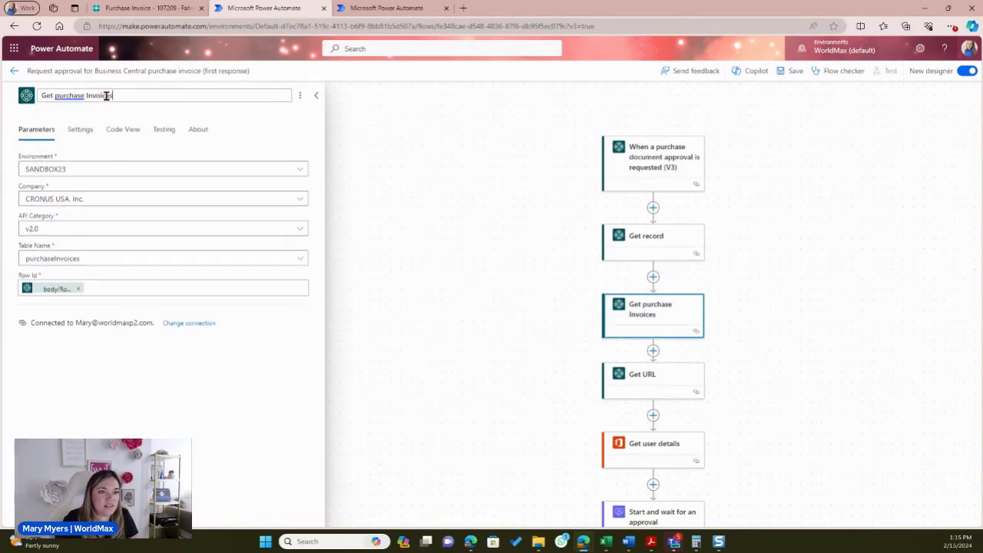
{"action": "left_click", "coordinate": [377, 142]}
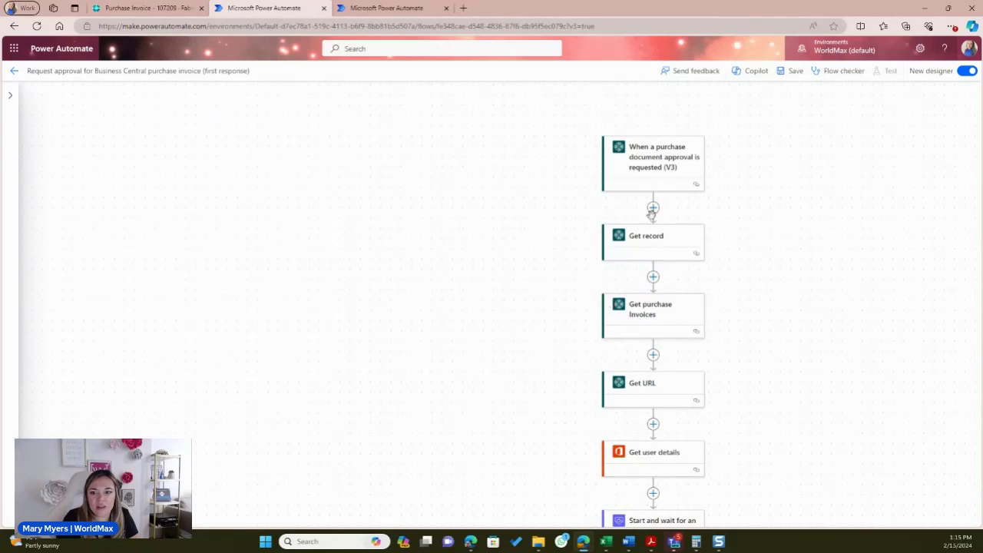
- Insert the Dynamics 365 Business Central "Find records (V3)" action directly after Get purchase Invoices, searching for "find records"
{"action": "left_click", "coordinate": [654, 311]}
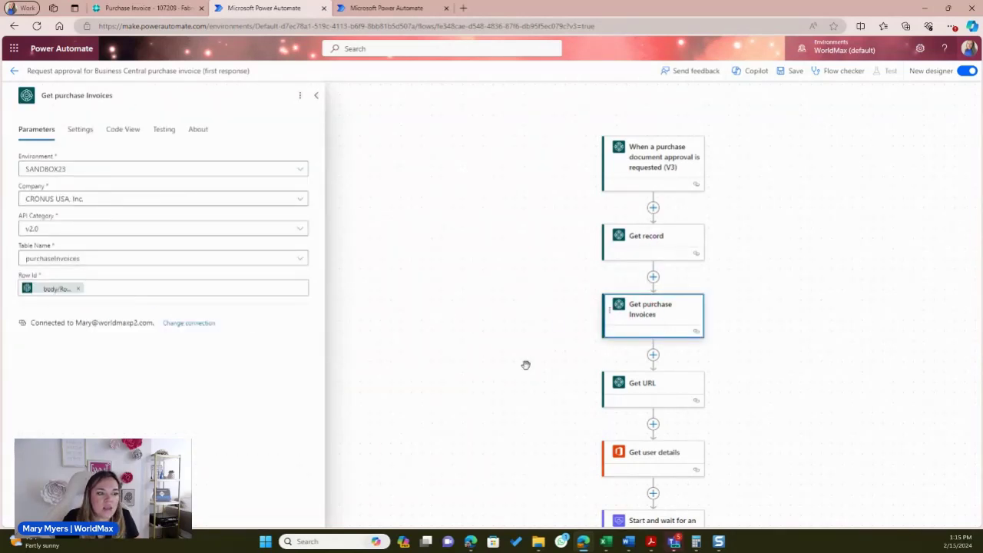
{"action": "scroll", "coordinate": [632, 399], "scroll_direction": "down", "scroll_amount": 1}
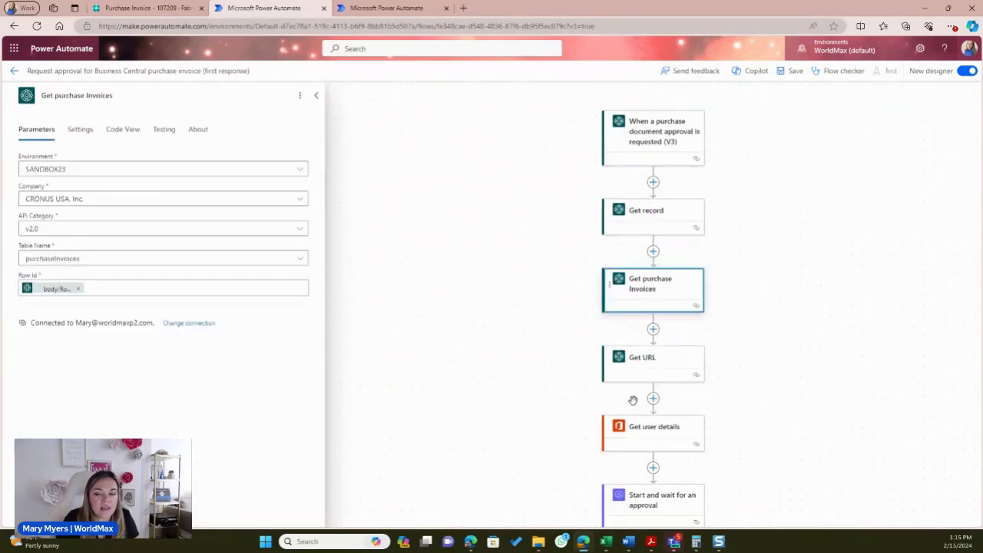
{"action": "left_click", "coordinate": [652, 329]}
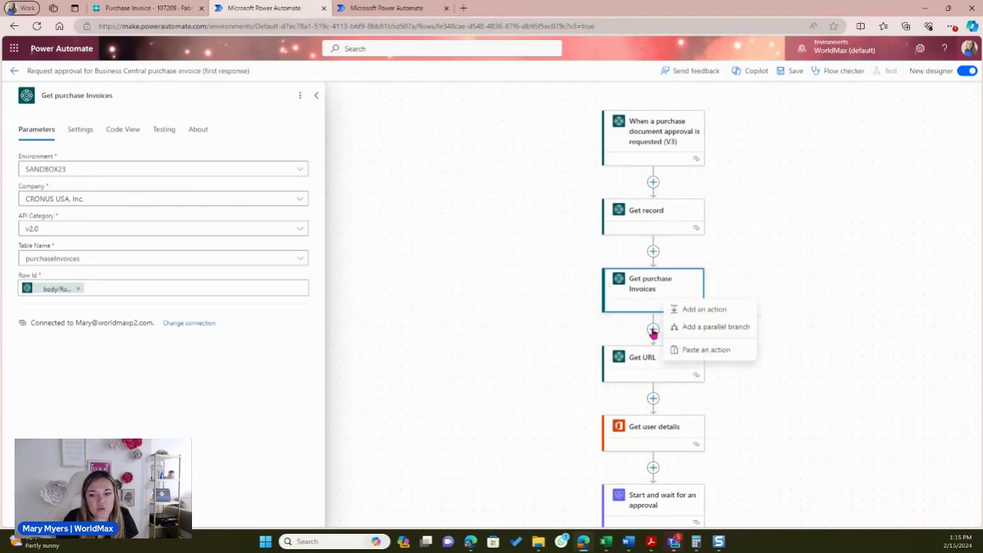
{"action": "left_click", "coordinate": [687, 310]}
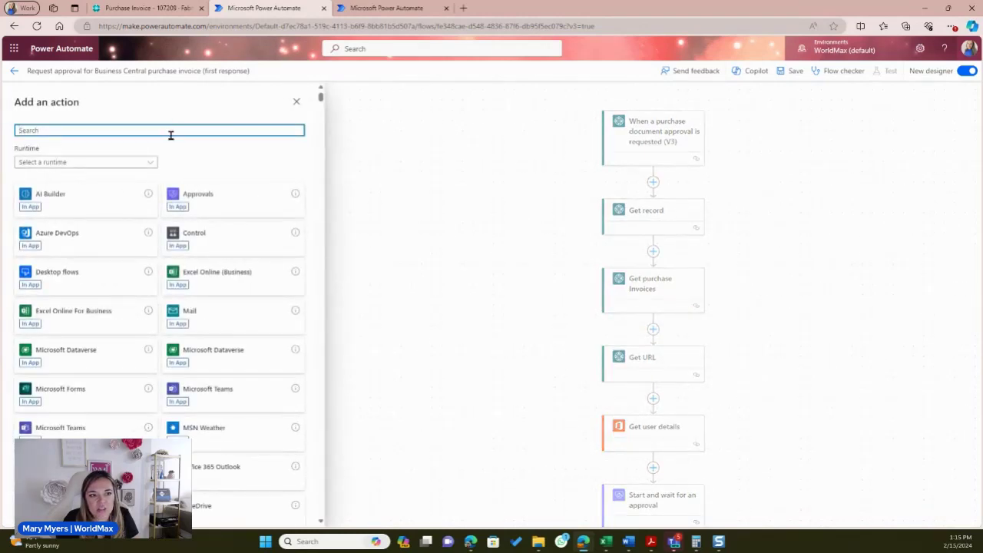
{"action": "type", "text": "find records"}
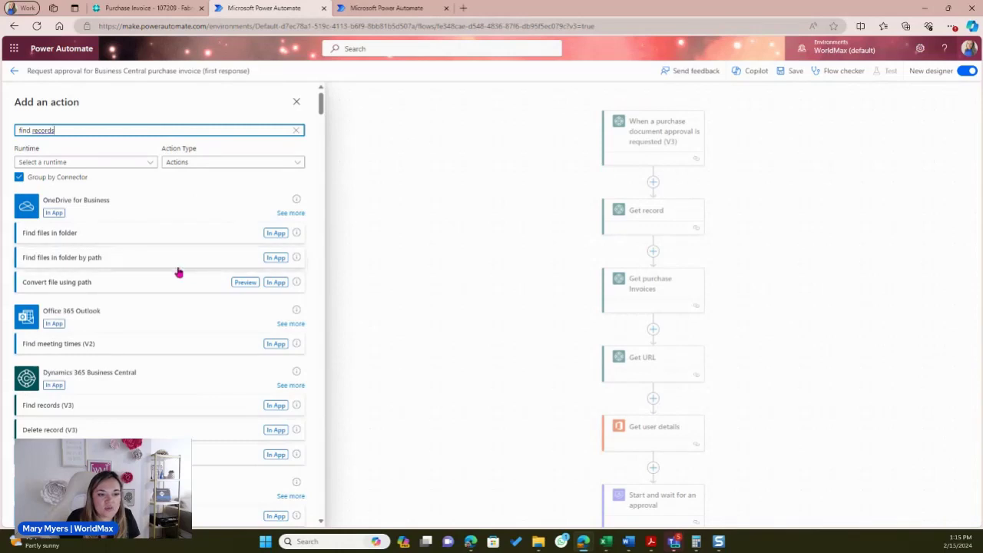
{"action": "scroll", "coordinate": [131, 344], "scroll_direction": "down", "scroll_amount": 1}
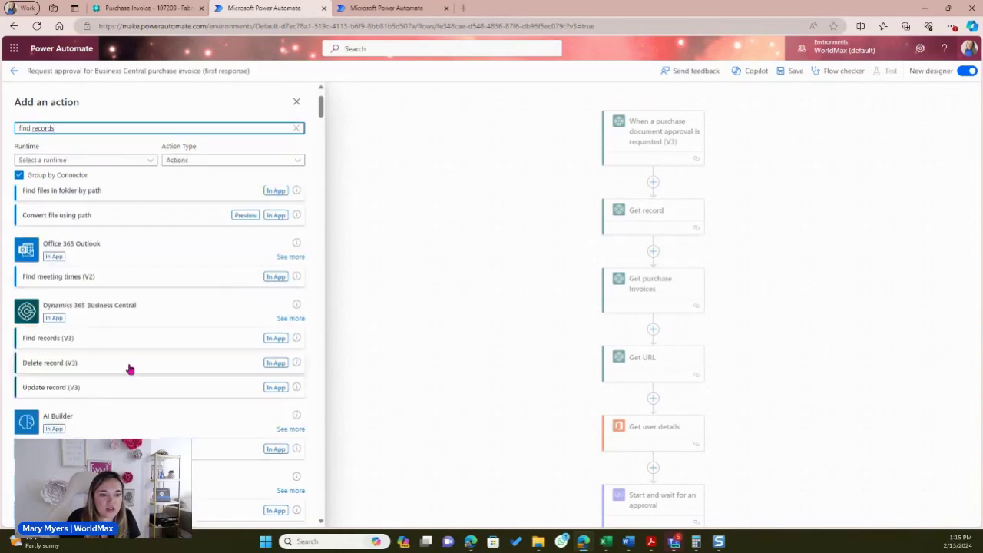
{"action": "left_click", "coordinate": [85, 340]}
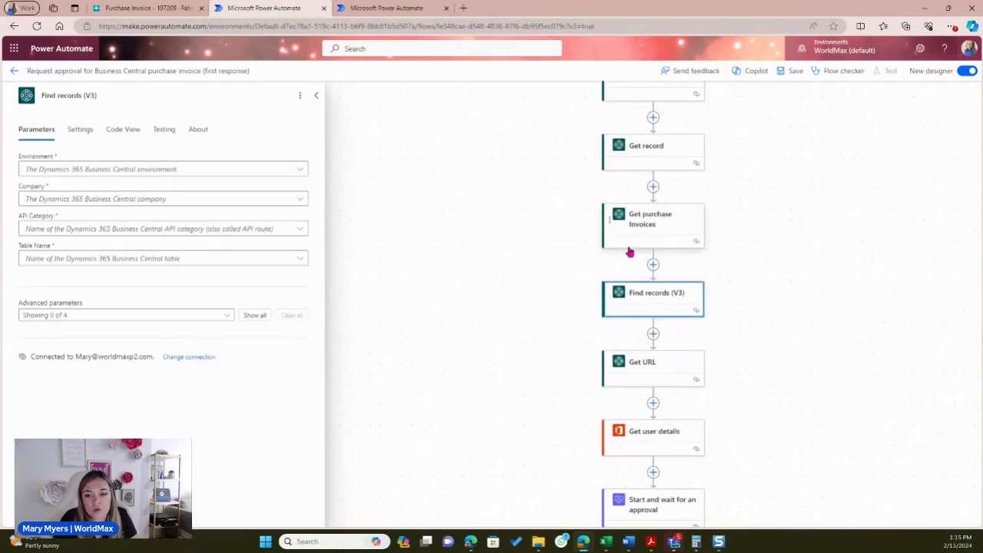
- Set the Find records (V3) action's environment to SANDBOX23, company to CRONUS USA, Inc. and API category to v2.0
{"action": "left_click", "coordinate": [129, 170]}
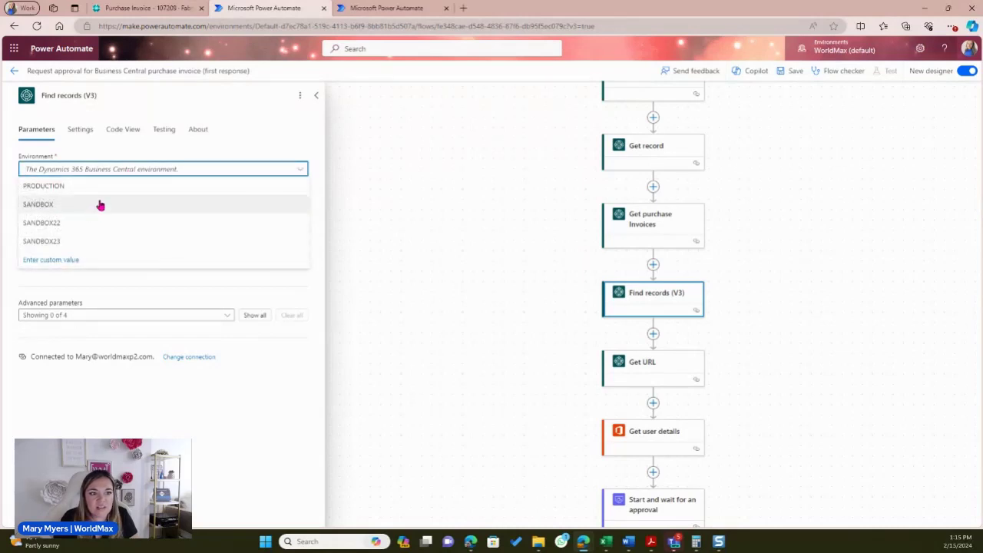
{"action": "left_click", "coordinate": [85, 240]}
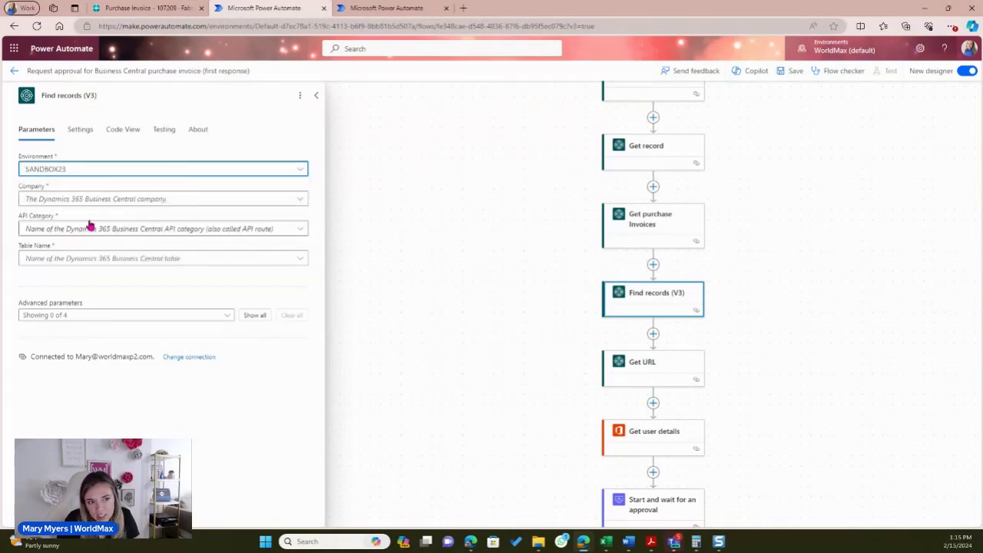
{"action": "left_click", "coordinate": [98, 199]}
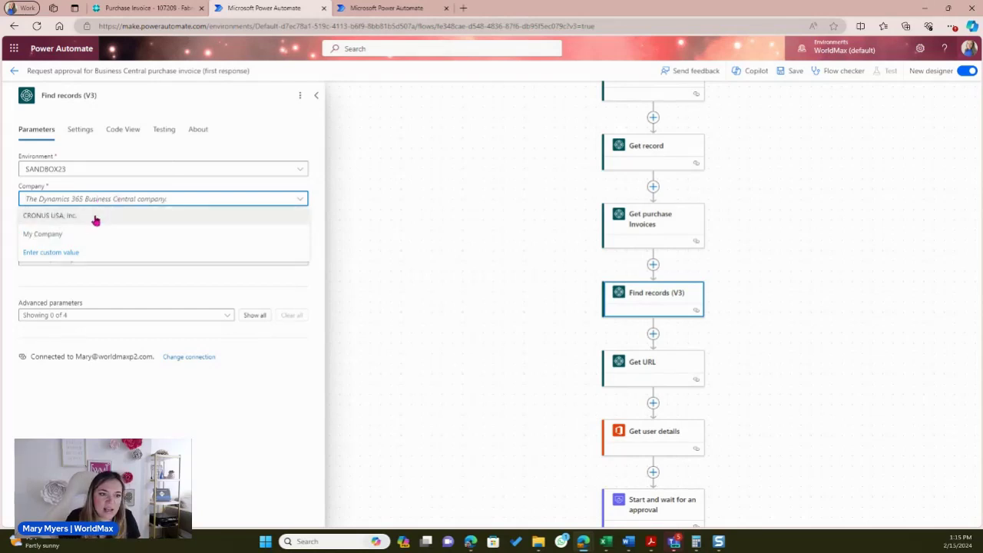
{"action": "left_click", "coordinate": [97, 216]}
{"action": "left_click", "coordinate": [155, 229]}
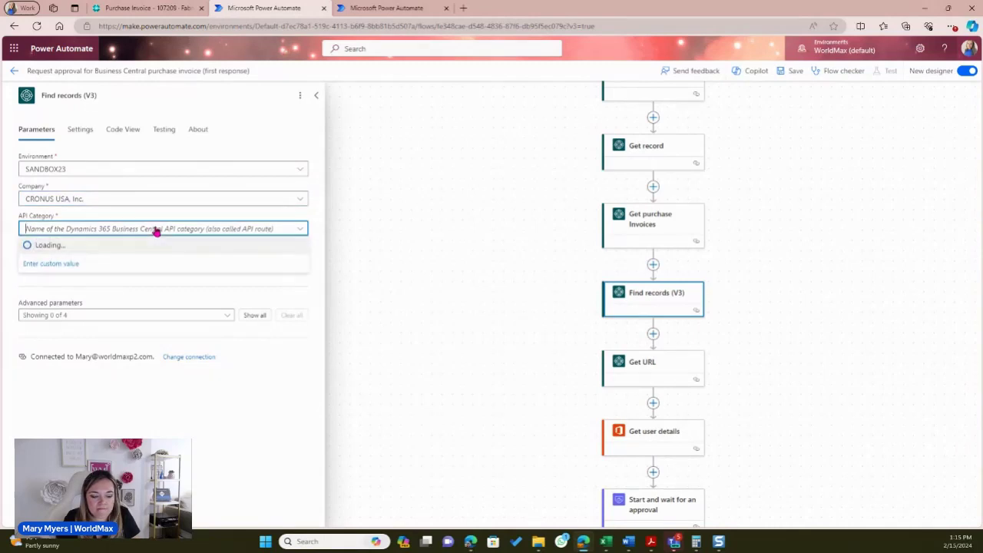
{"action": "type", "text": "v2"}
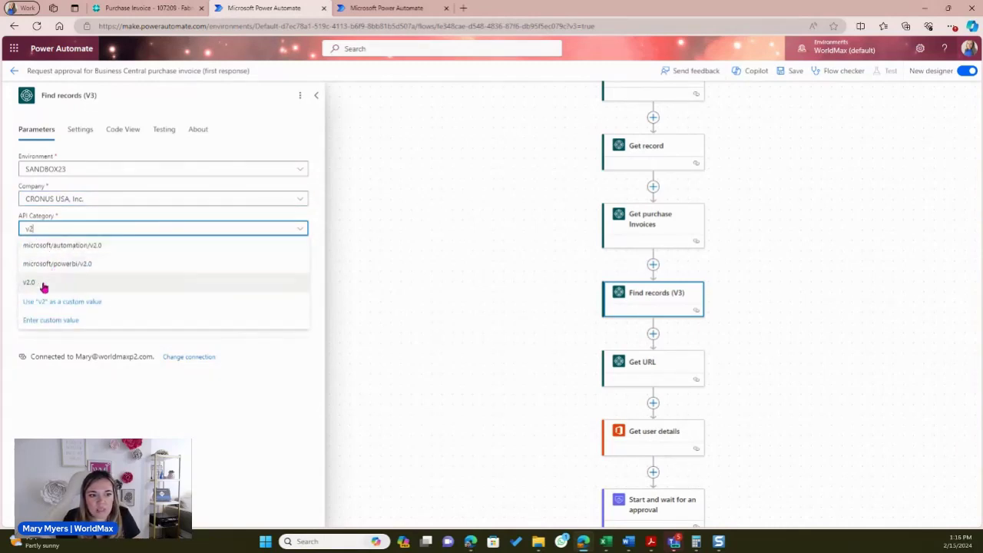
{"action": "left_click", "coordinate": [44, 283]}
- Set the Find records (V3) action's table name to documentAttachments
{"action": "left_click", "coordinate": [46, 263]}
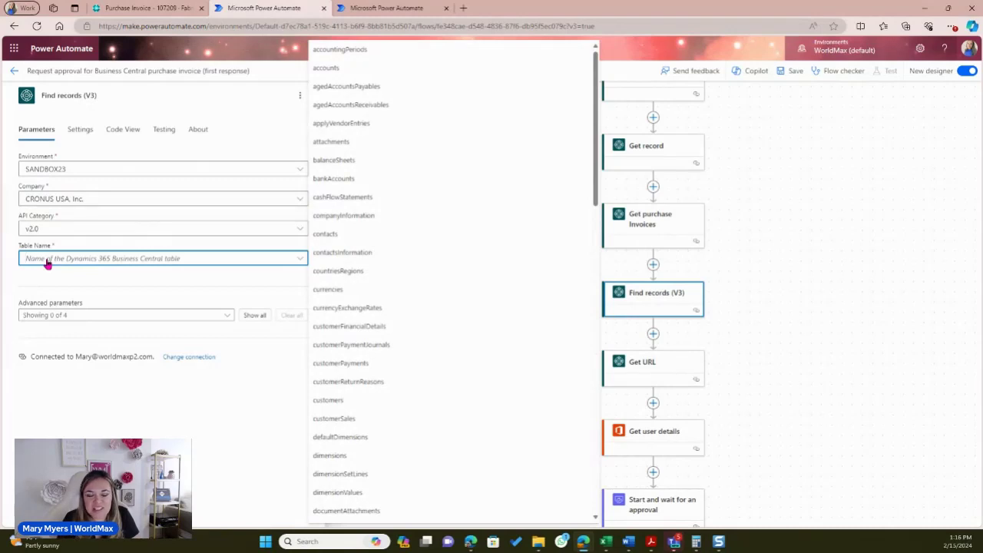
{"action": "type", "text": "do"}
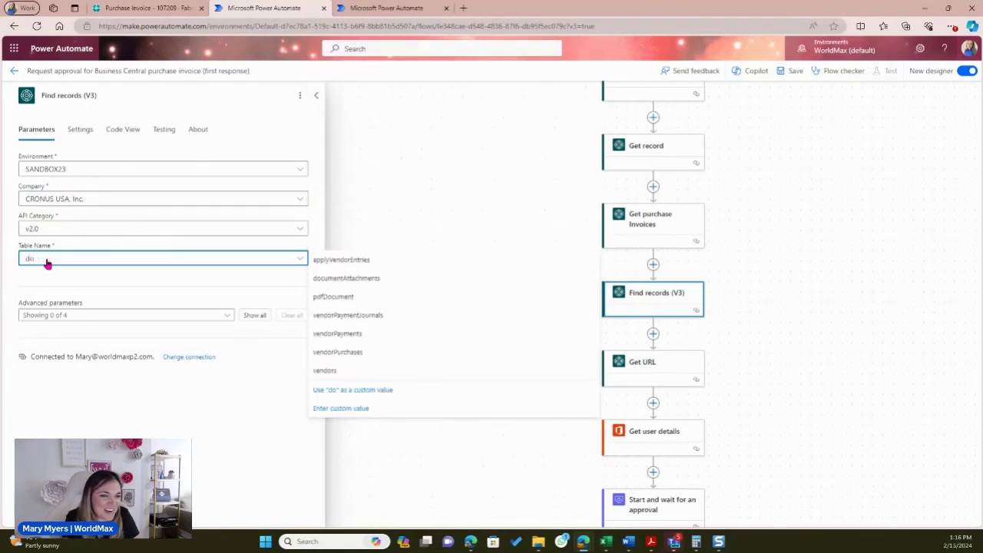
{"action": "type", "text": "c"}
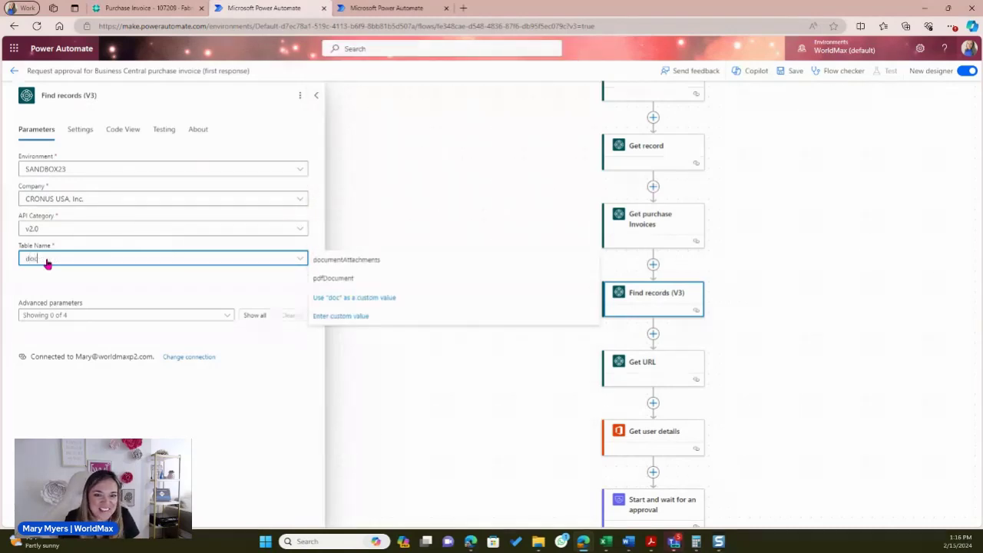
{"action": "left_click", "coordinate": [414, 260]}
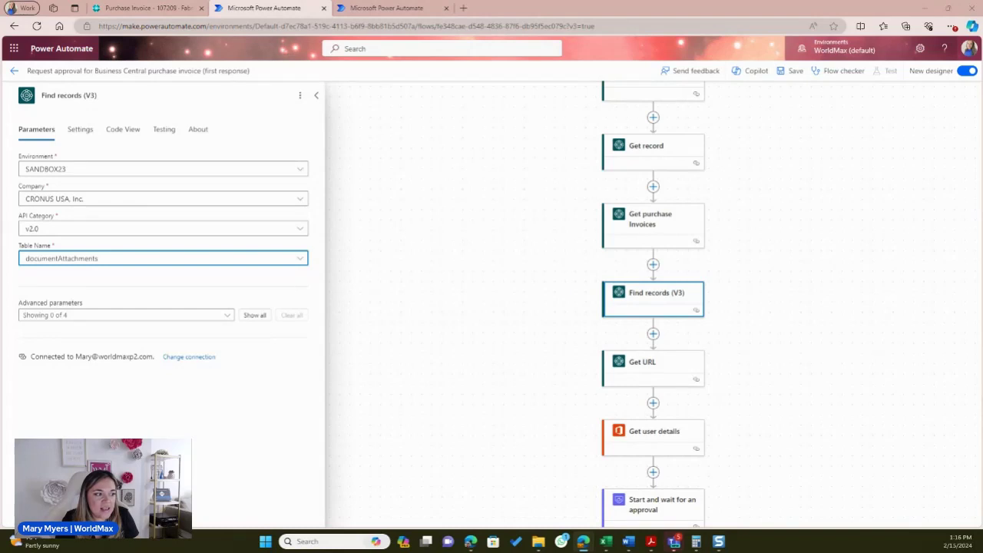
- Show all advanced parameters and begin the filter query with "parentId eq" followed by the dynamic Id from Get purchase Invoices
{"action": "left_click", "coordinate": [256, 315]}
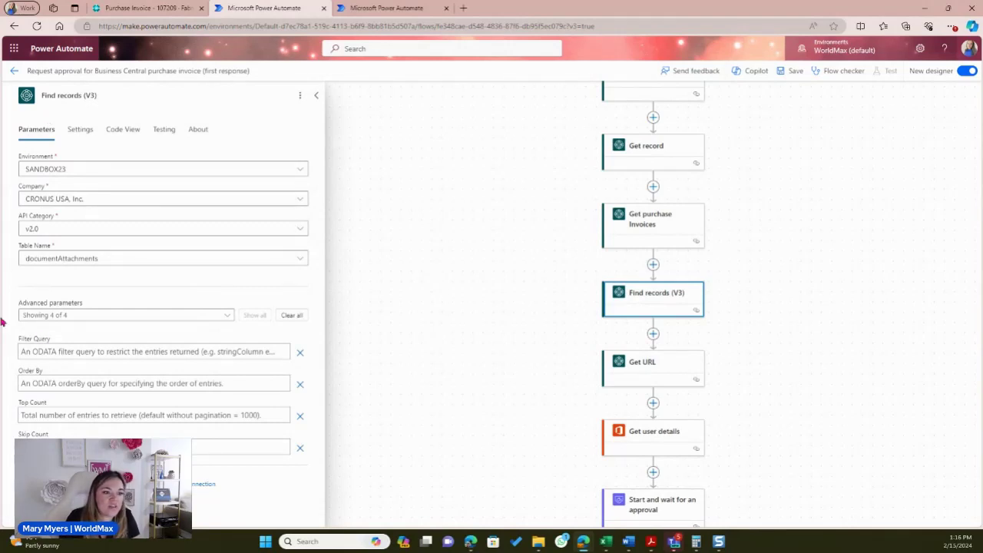
{"action": "left_click", "coordinate": [96, 352]}
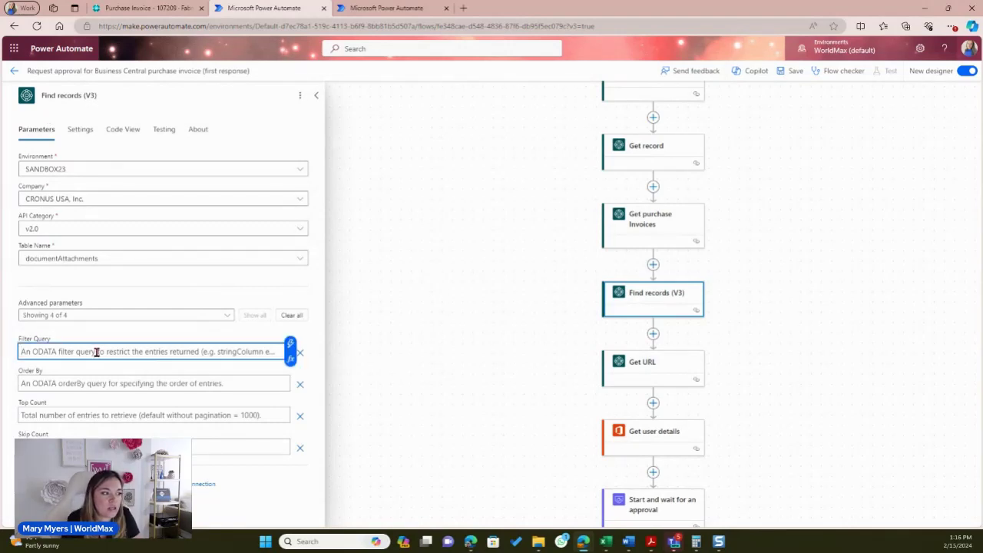
{"action": "type", "text": "par"}
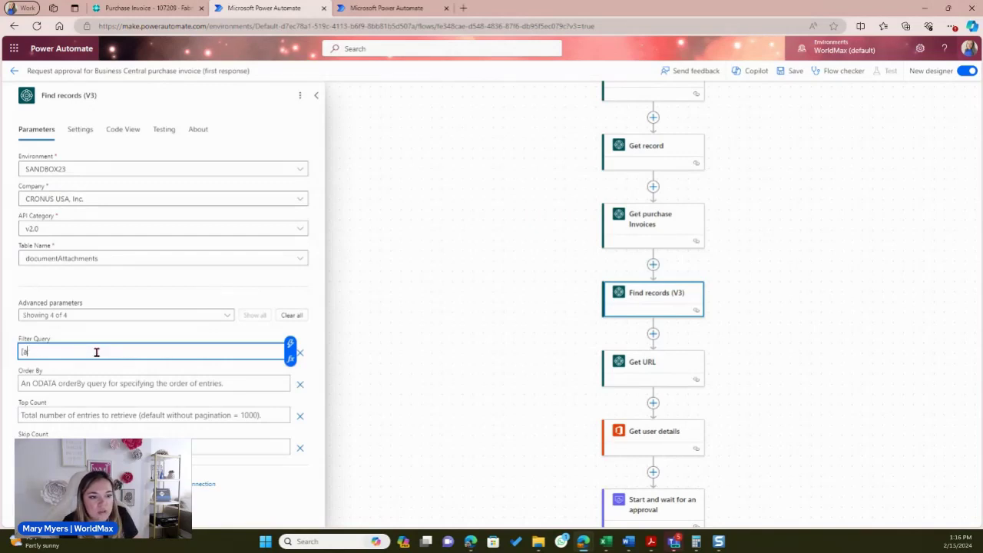
{"action": "key", "text": "BackSpace"}
{"action": "key", "text": "BackSpace"}
{"action": "type", "text": "paren"}
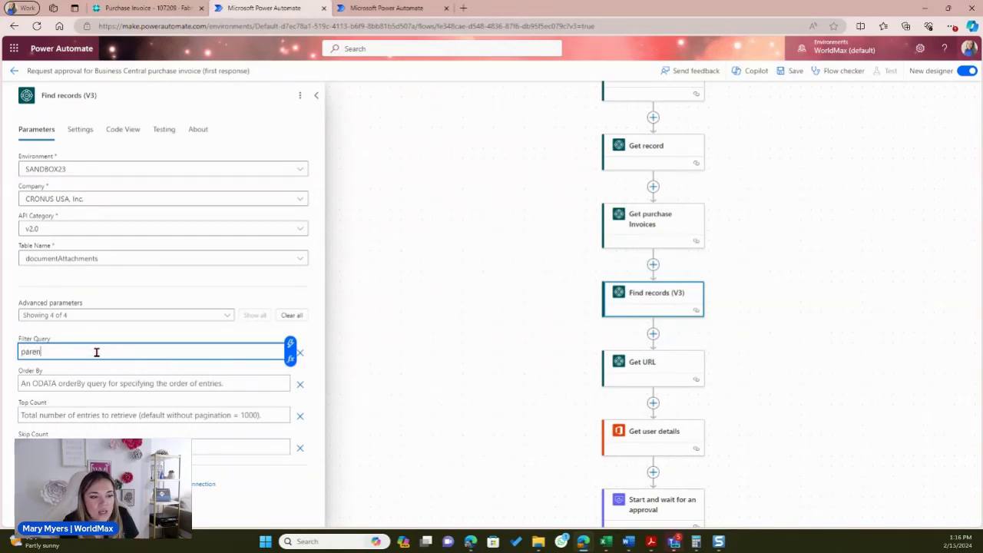
{"action": "type", "text": "tId"}
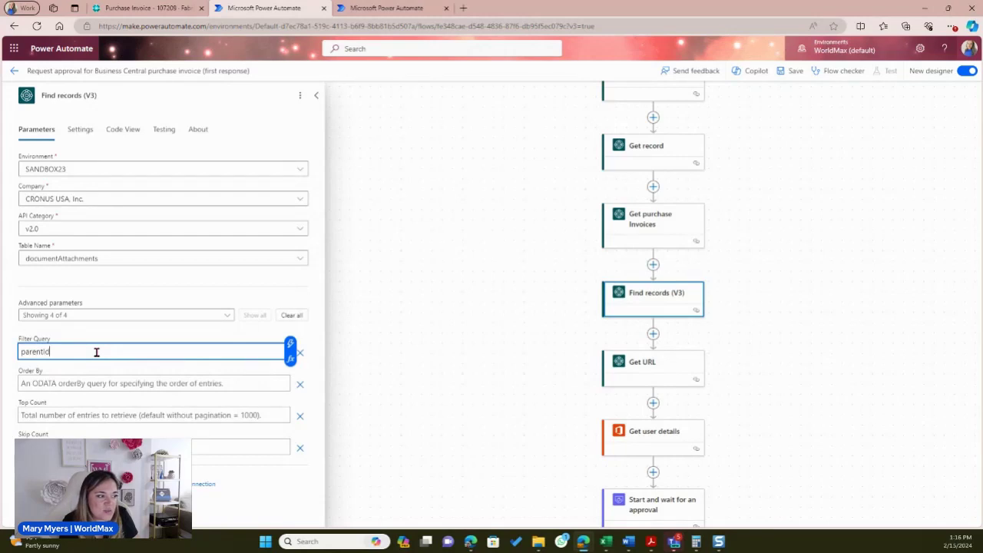
{"action": "type", "text": " eq"}
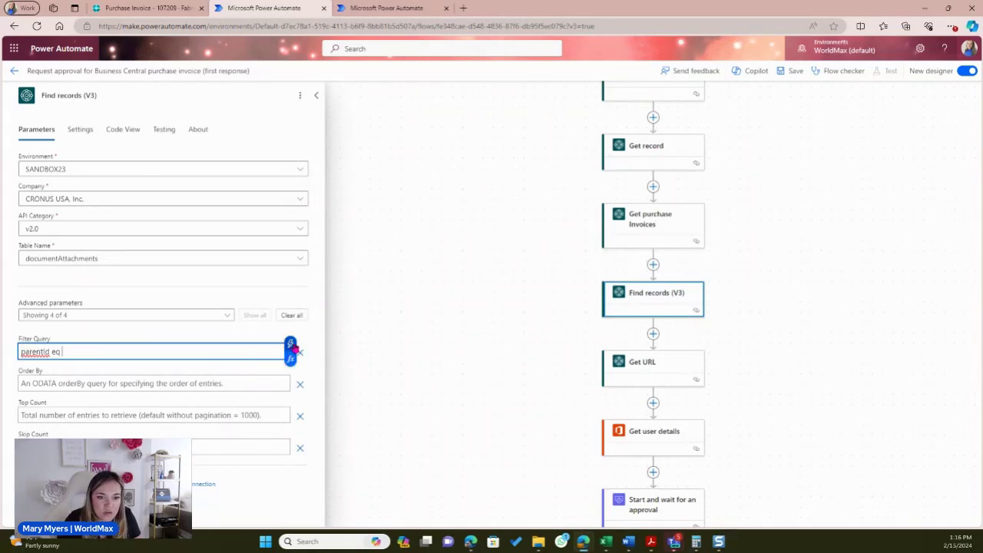
{"action": "left_click", "coordinate": [290, 343]}
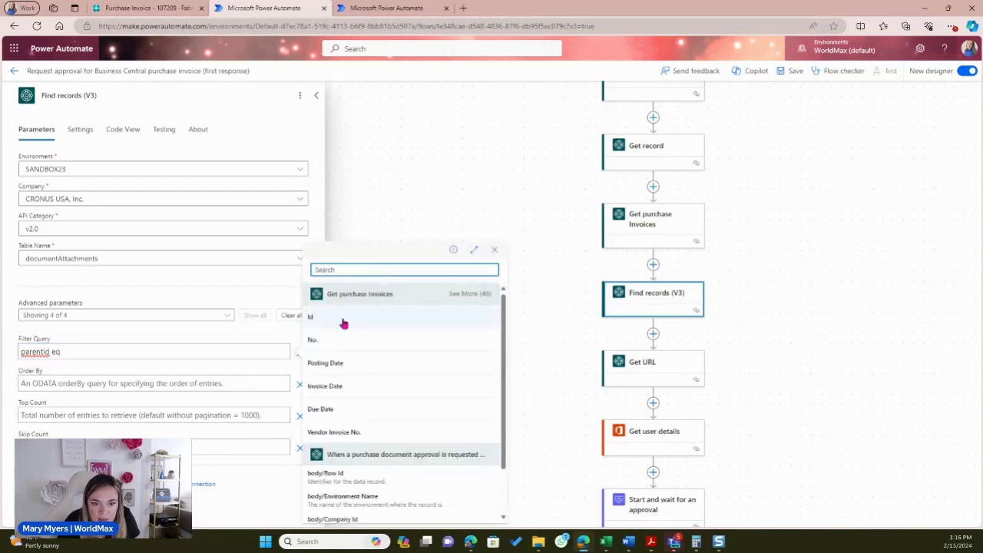
{"action": "left_click", "coordinate": [343, 321]}
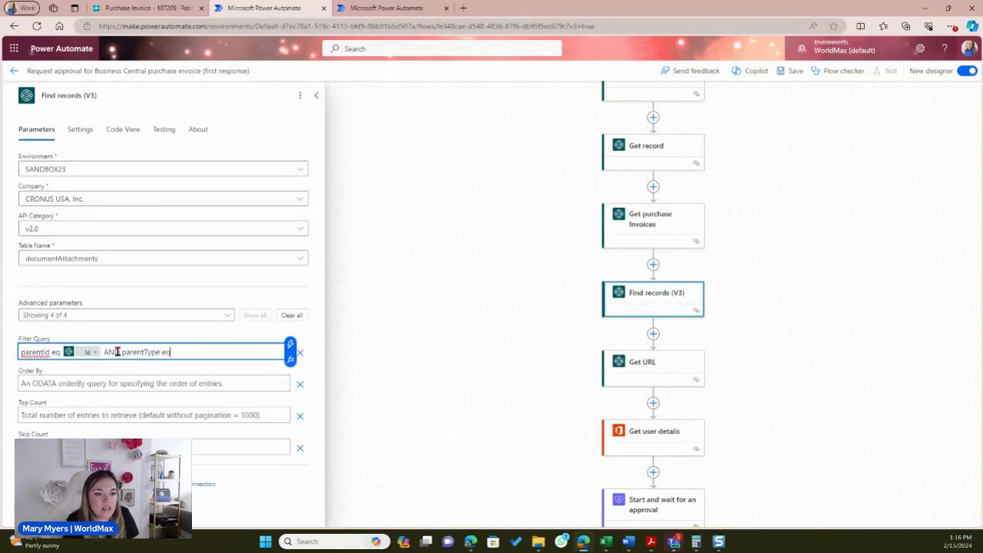
- Extend the filter query with the condition AND parentType eq 'Purchase_x0020_Invoice'
{"action": "type", "text": "'"}
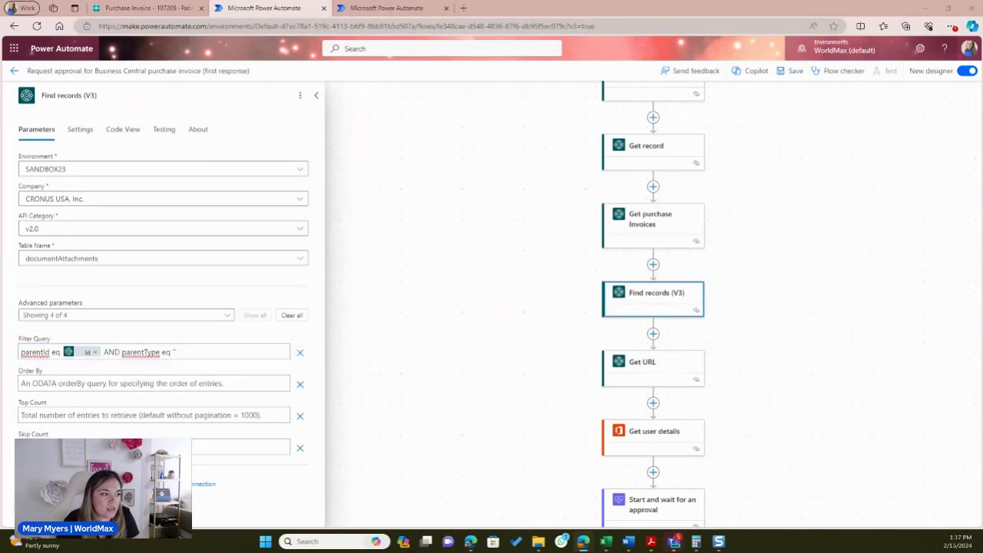
{"action": "left_click", "coordinate": [174, 348]}
{"action": "type", "text": "Purchase_x0020_Invoice"}
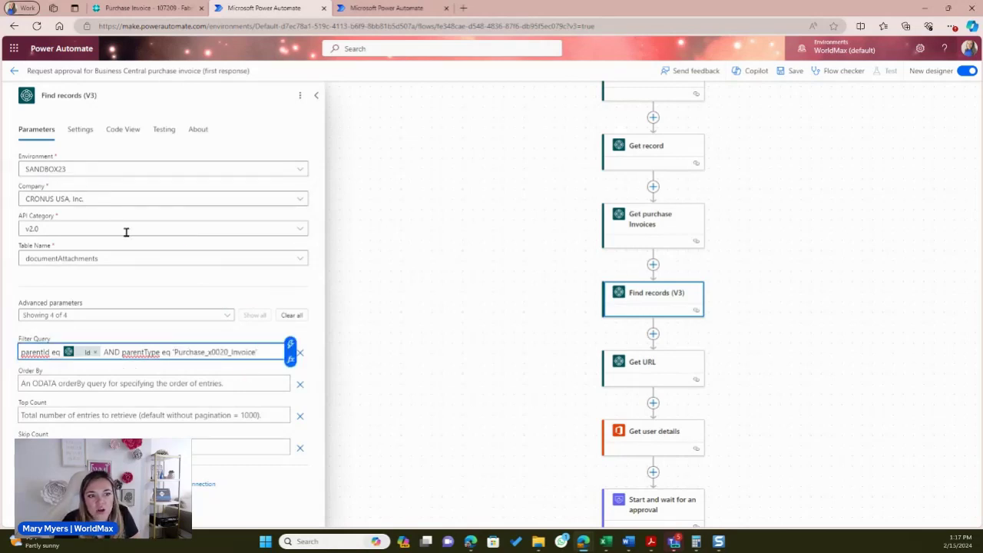
{"action": "type", "text": "'"}
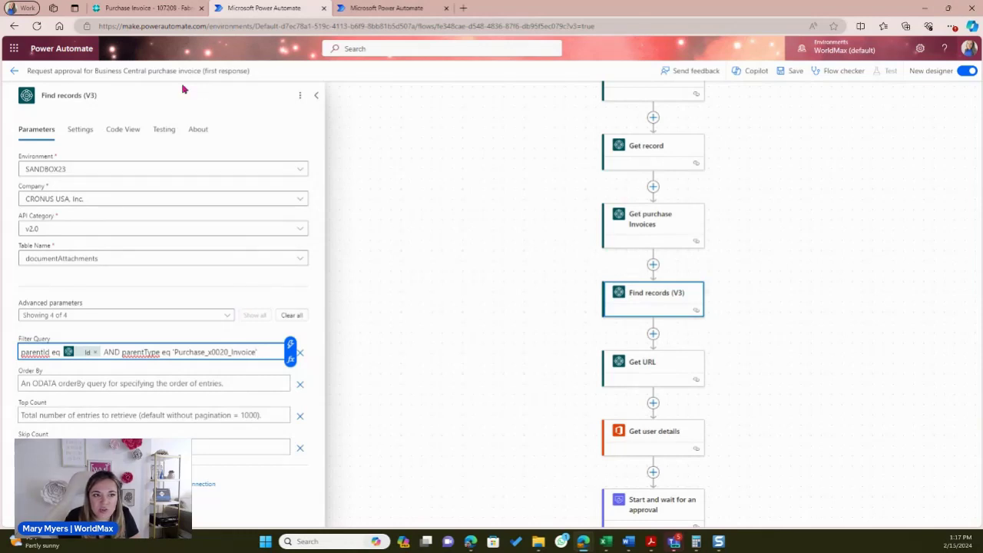
- Rename the Find records (V3) action as "Find Invoices"
{"action": "left_click", "coordinate": [110, 96]}
{"action": "key", "text": "BackSpace"}
{"action": "key", "text": "BackSpace"}
{"action": "key", "text": "BackSpace"}
{"action": "key", "text": "BackSpace"}
{"action": "key", "text": "BackSpace"}
{"action": "key", "text": "BackSpace"}
{"action": "key", "text": "BackSpace"}
{"action": "key", "text": "BackSpace"}
{"action": "key", "text": "BackSpace"}
{"action": "key", "text": "BackSpace"}
{"action": "key", "text": "BackSpace"}
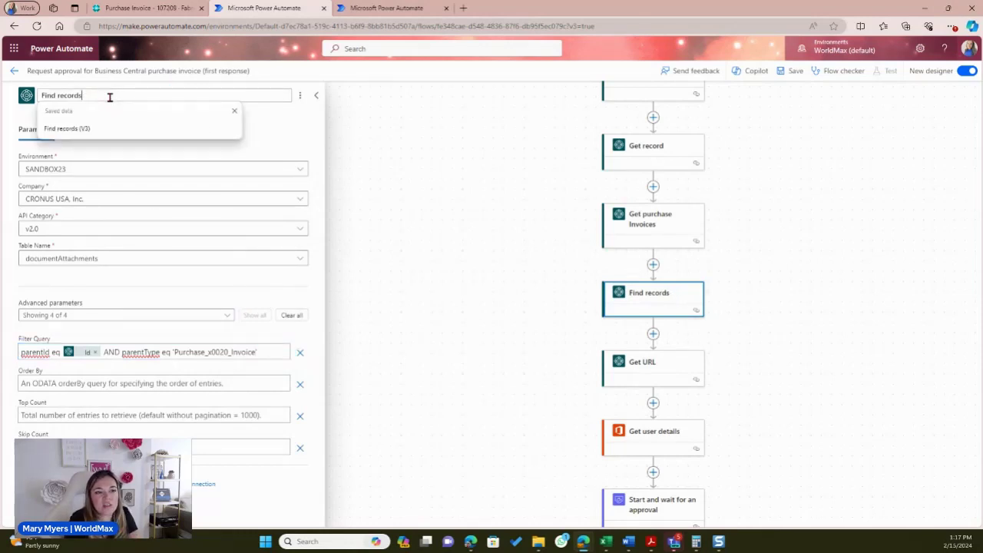
{"action": "key", "text": "BackSpace"}
{"action": "type", "text": "I"}
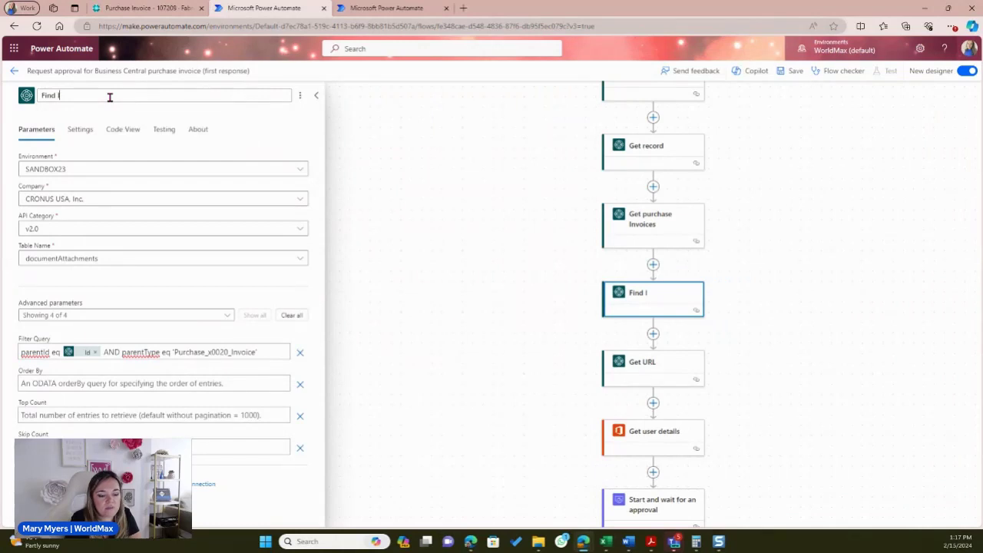
{"action": "type", "text": "nvoices"}
{"action": "key", "text": "Return"}
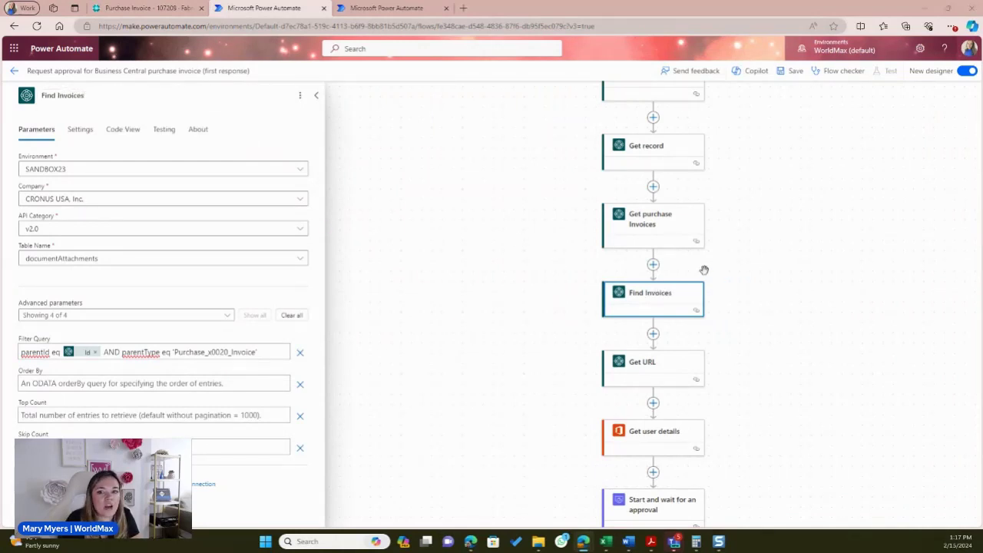
- Start adding an action directly after Find Invoices and search the available actions for "get an image"
{"action": "left_click", "coordinate": [653, 338]}
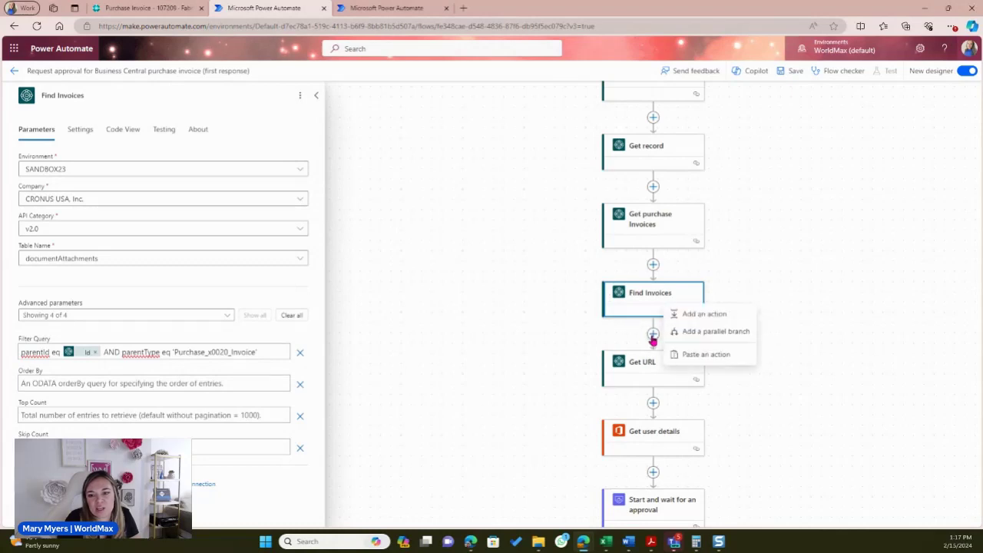
{"action": "left_click", "coordinate": [699, 315]}
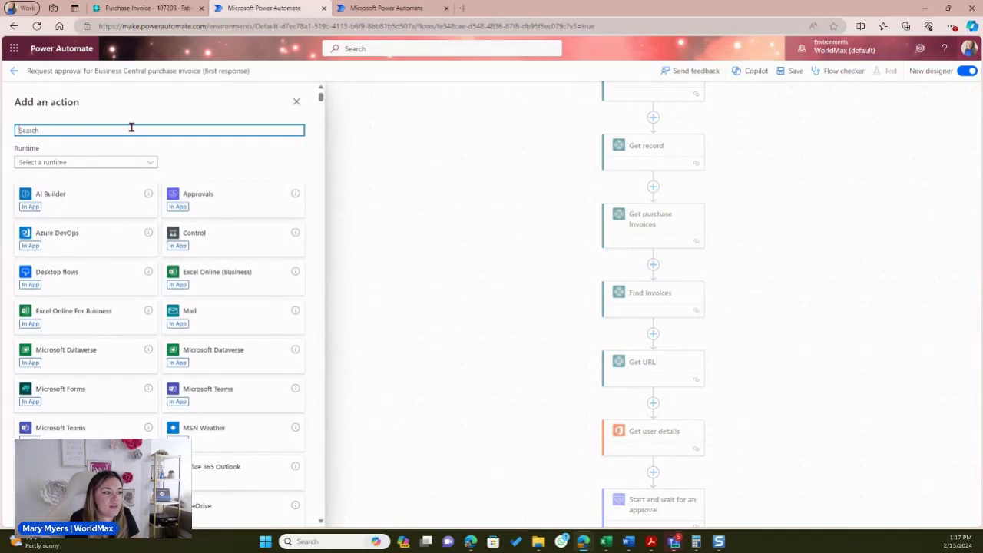
{"action": "type", "text": "get"}
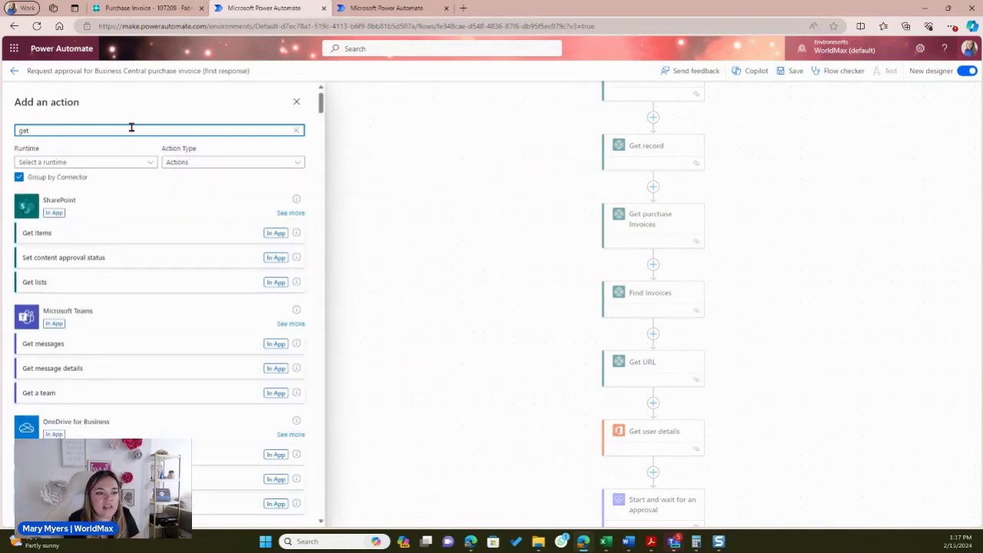
{"action": "type", "text": " an image"}
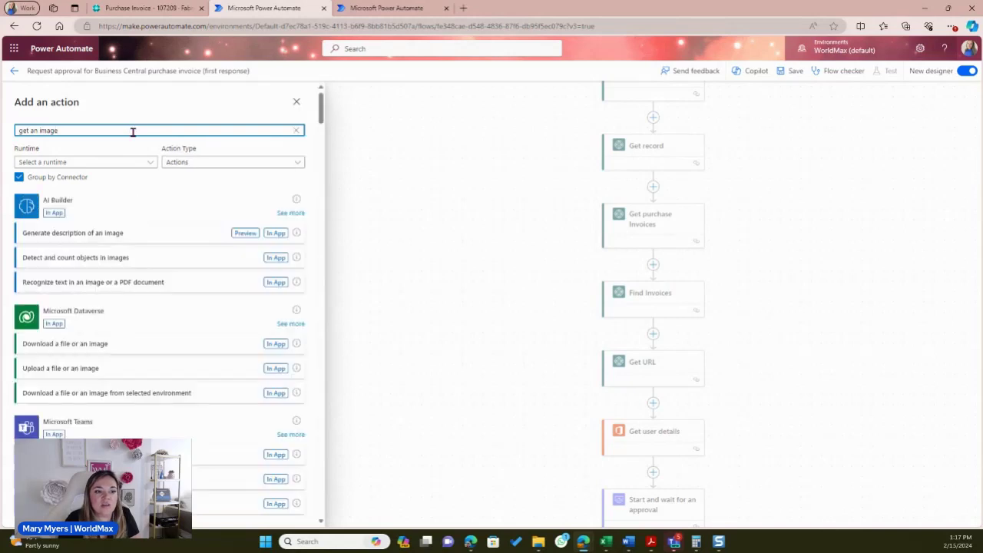
{"action": "scroll", "coordinate": [123, 338], "scroll_direction": "down", "scroll_amount": 5}
{"action": "scroll", "coordinate": [116, 388], "scroll_direction": "down", "scroll_amount": 10}
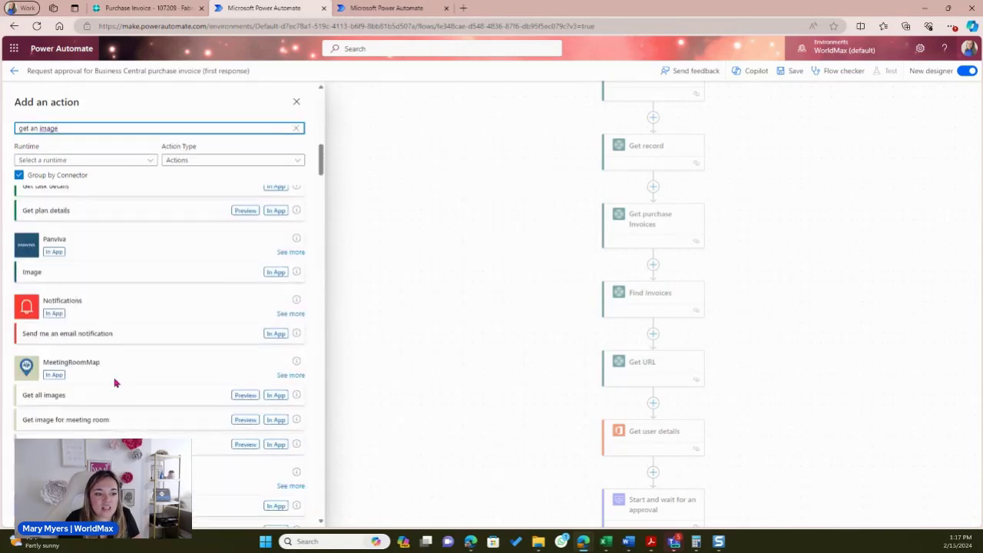
- Find the Dynamics 365 Business Central connector's full action list and insert its "Get an image, file or document (V3)" action after Find Invoices
{"action": "triple_click", "coordinate": [63, 128]}
{"action": "type", "text": "b"}
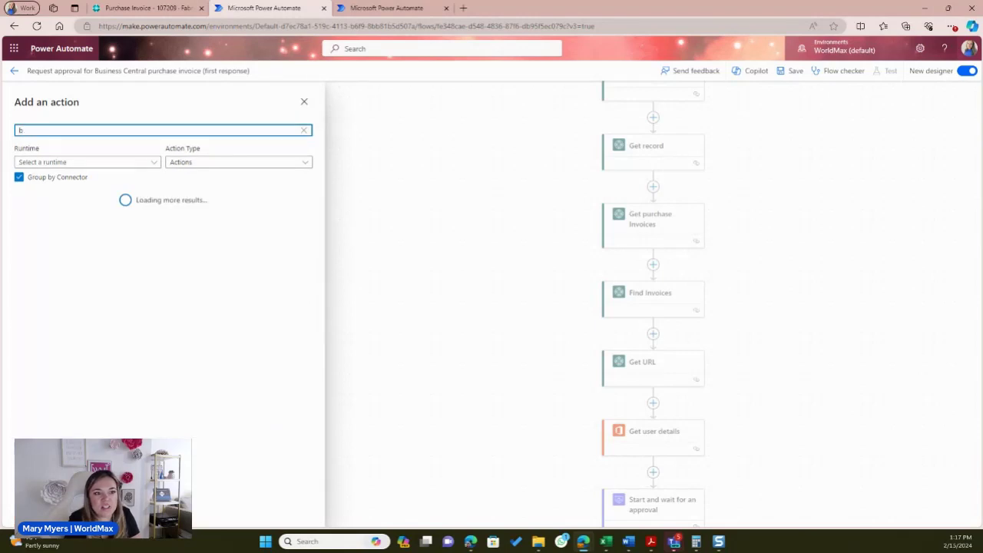
{"action": "type", "text": "usi"}
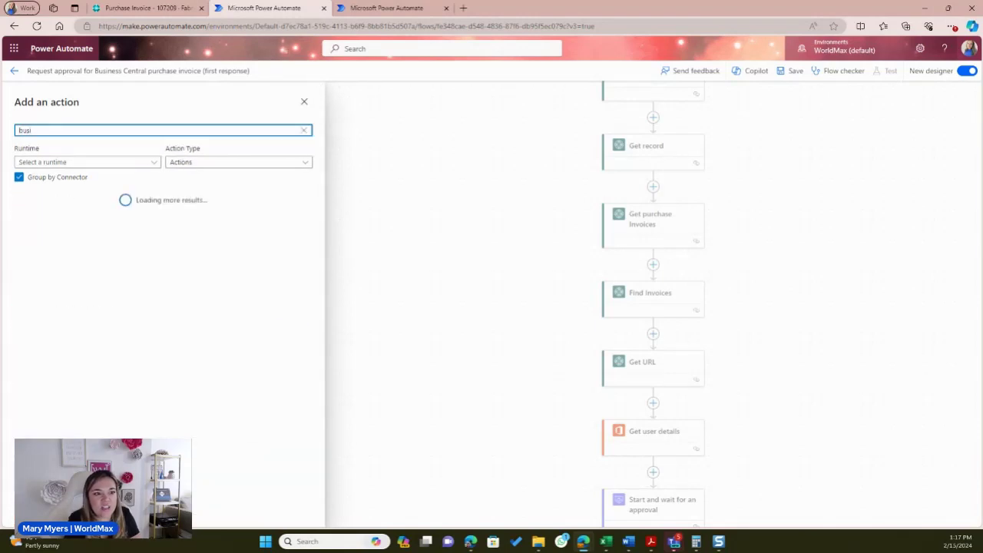
{"action": "type", "text": "ness"}
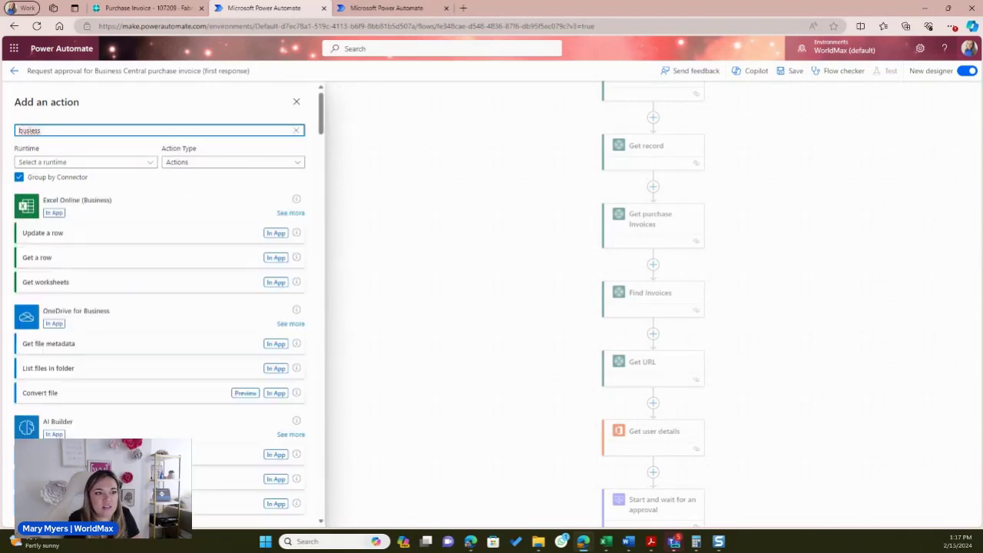
{"action": "key", "text": "BackSpace"}
{"action": "key", "text": "BackSpace"}
{"action": "key", "text": "BackSpace"}
{"action": "type", "text": "i"}
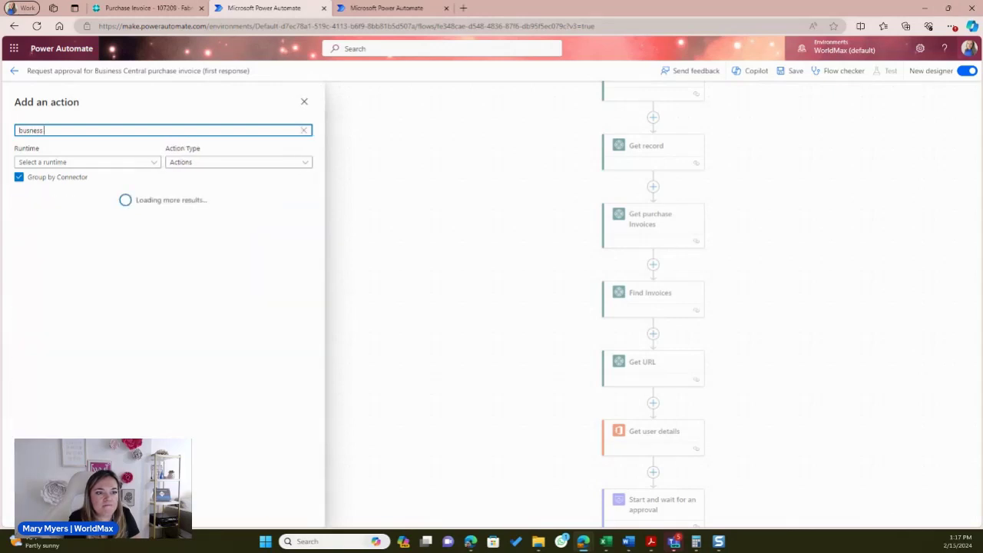
{"action": "type", "text": "ness central"}
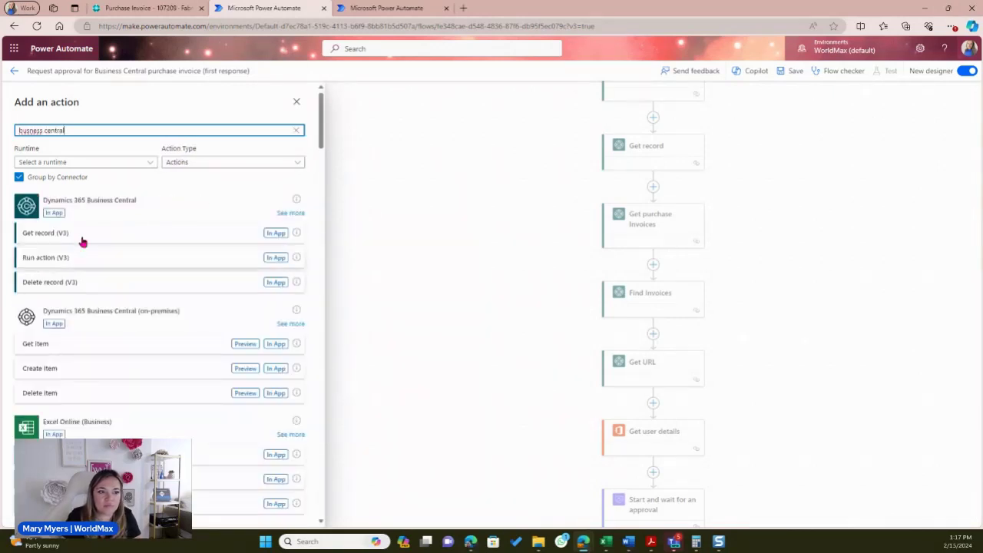
{"action": "left_click", "coordinate": [284, 213]}
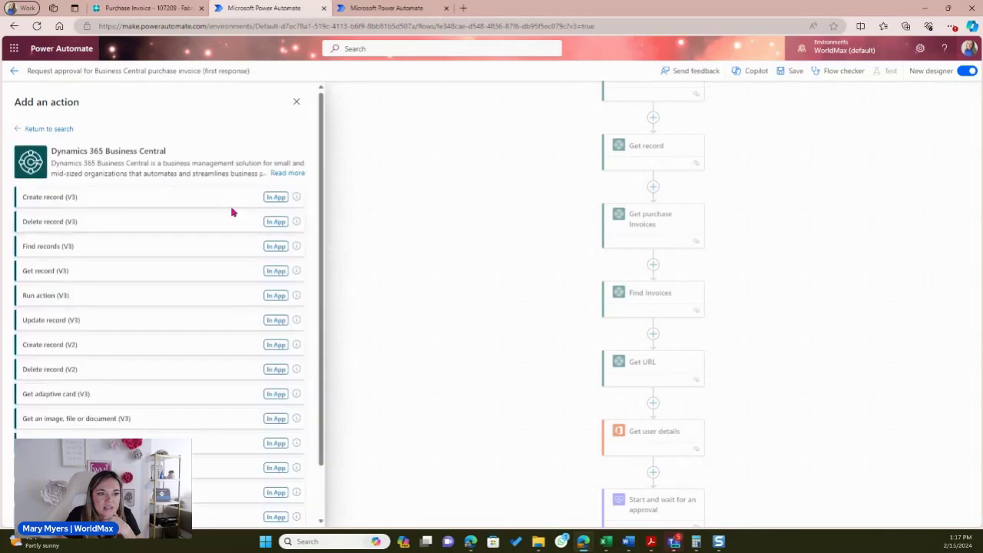
{"action": "left_click", "coordinate": [76, 418]}
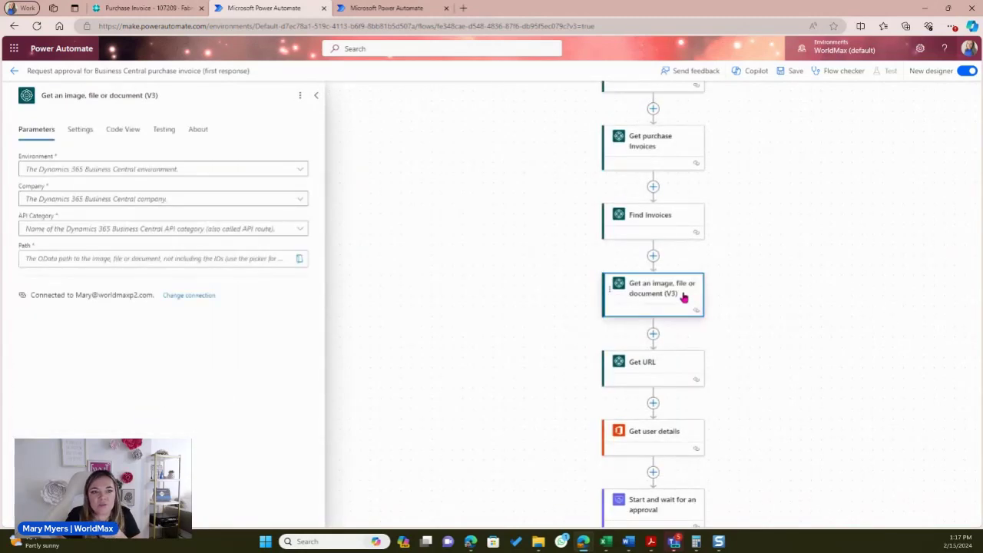
- Set the action's environment to SANDBOX23, company to CRONUS USA, Inc. and API category to v2.0
{"action": "left_click", "coordinate": [154, 169]}
{"action": "left_click", "coordinate": [104, 242]}
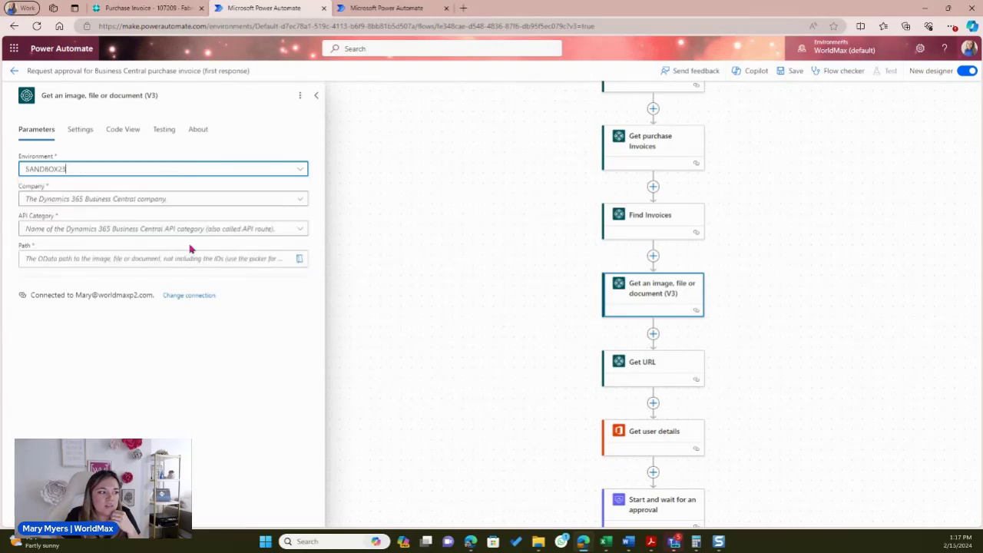
{"action": "left_click", "coordinate": [195, 199]}
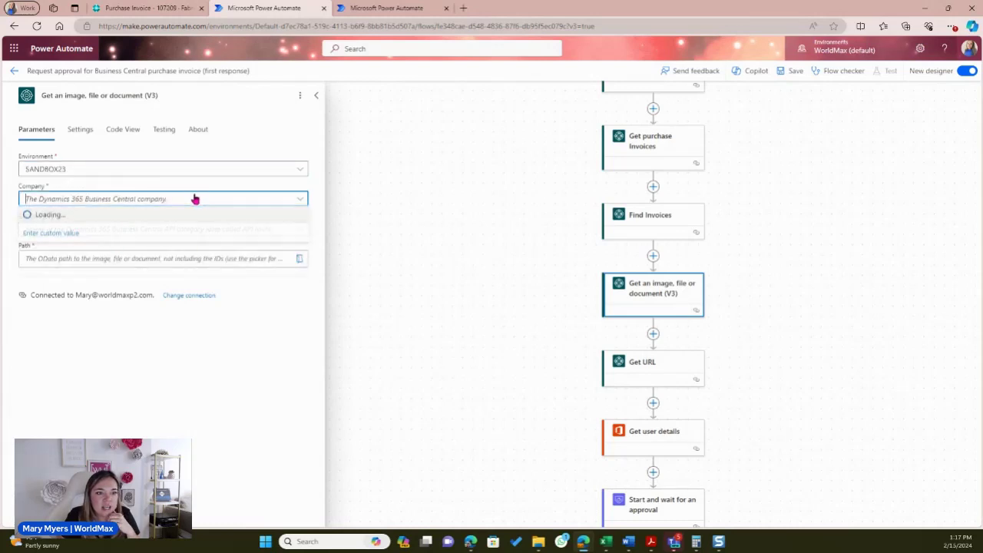
{"action": "left_click", "coordinate": [69, 215]}
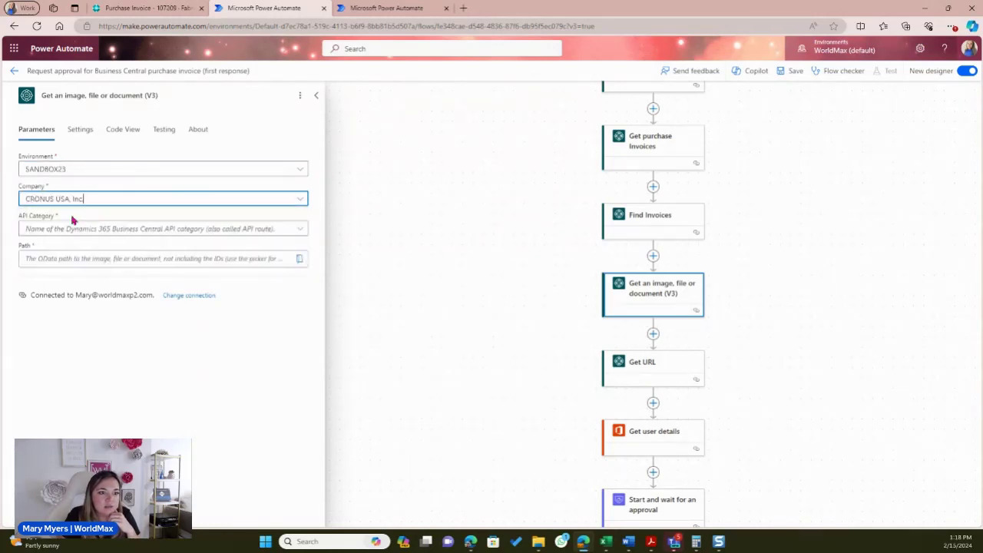
{"action": "left_click", "coordinate": [67, 228]}
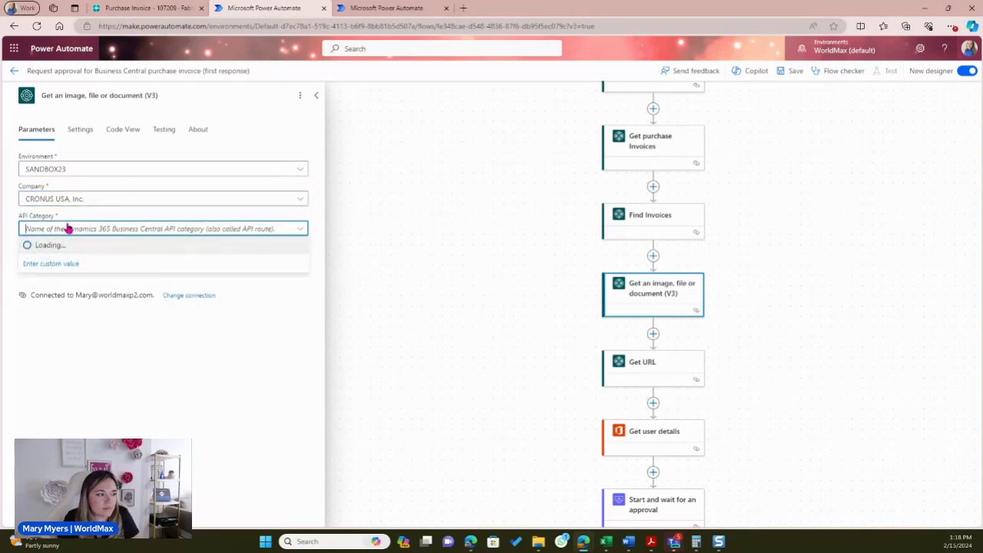
{"action": "left_click", "coordinate": [64, 282]}
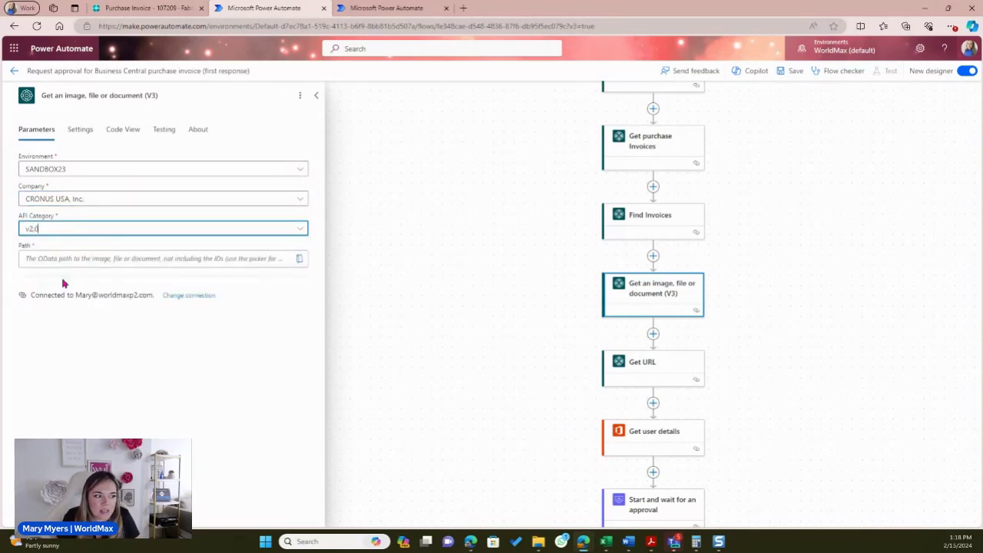
- Set the action's path to purchaseInvoices/documentAttachments/attachmentContent by picking it from the Business Central folder list
{"action": "left_click", "coordinate": [62, 261]}
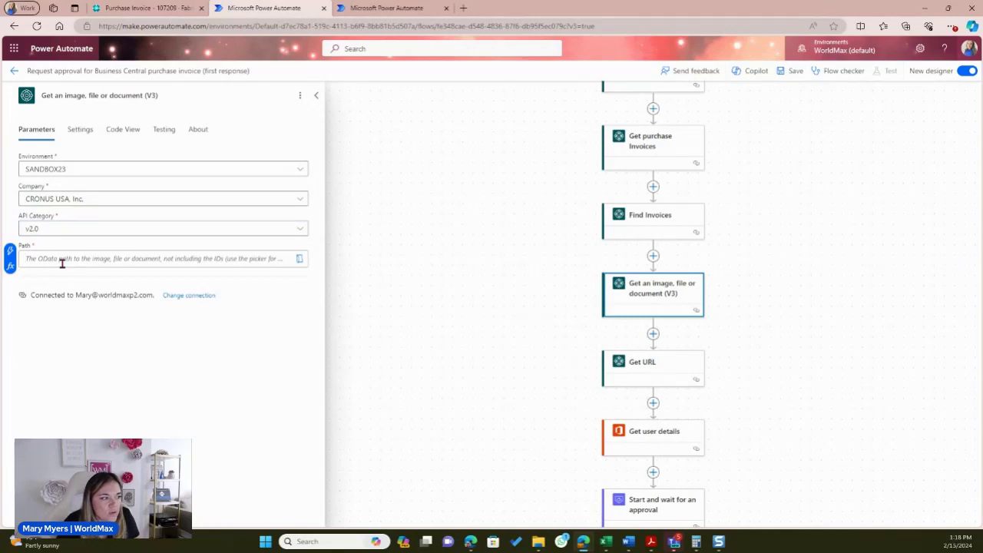
{"action": "left_click", "coordinate": [300, 258]}
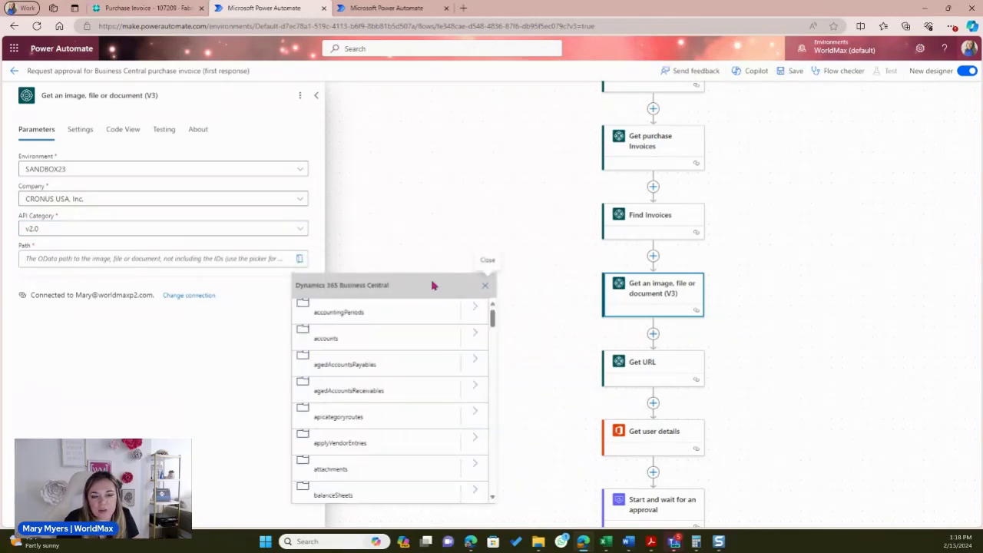
{"action": "scroll", "coordinate": [410, 415], "scroll_direction": "down", "scroll_amount": 3}
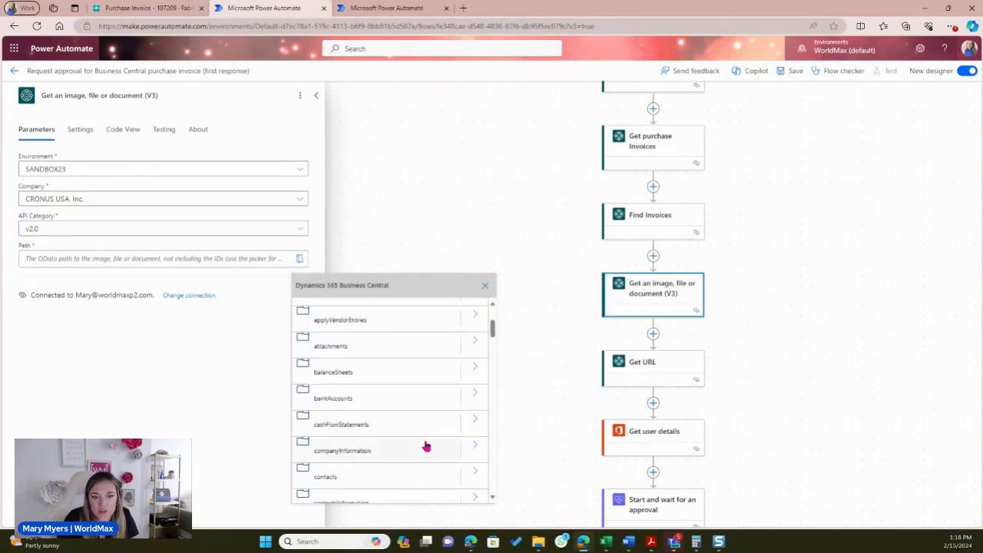
{"action": "scroll", "coordinate": [426, 446], "scroll_direction": "down", "scroll_amount": 15}
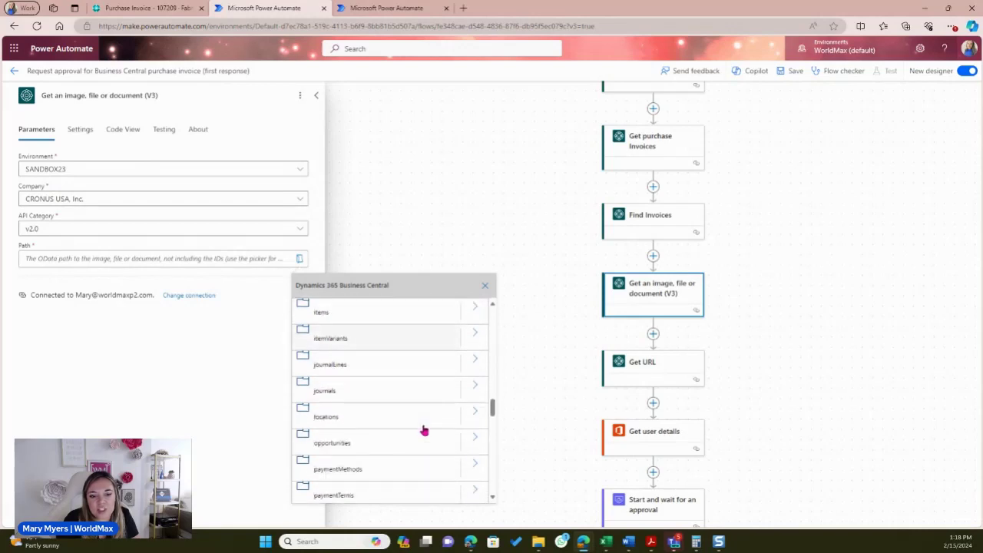
{"action": "scroll", "coordinate": [424, 431], "scroll_direction": "down", "scroll_amount": 4}
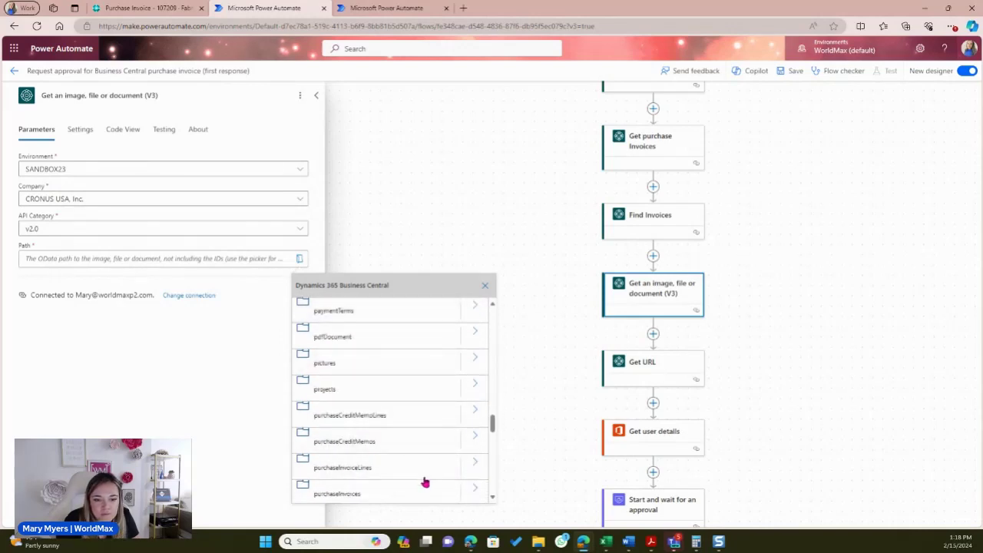
{"action": "left_click", "coordinate": [469, 489]}
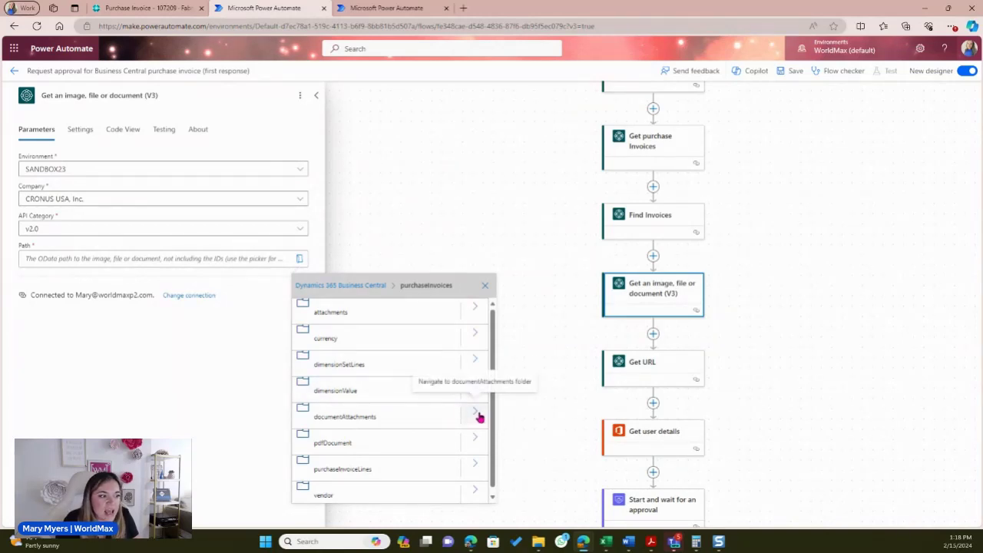
{"action": "left_click", "coordinate": [477, 416]}
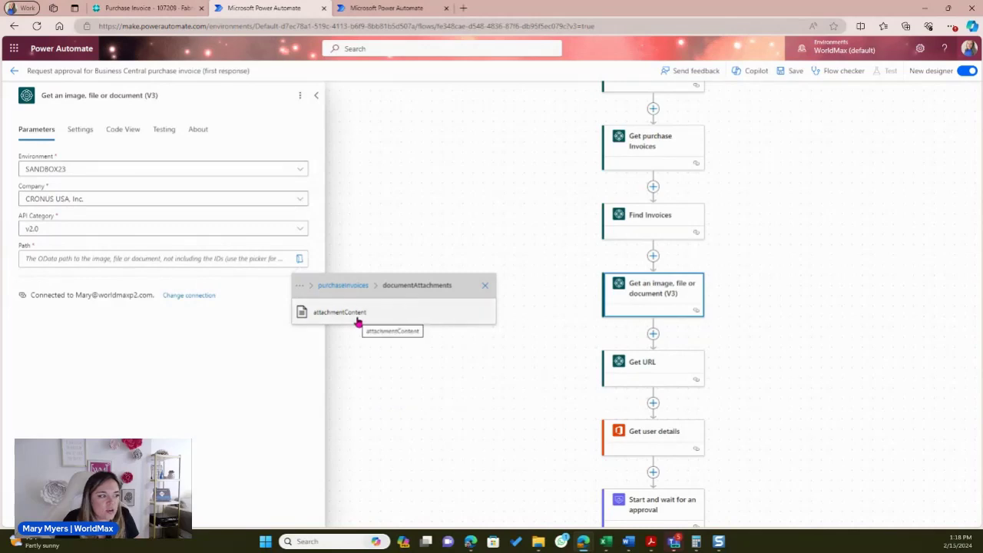
{"action": "left_click", "coordinate": [358, 321]}
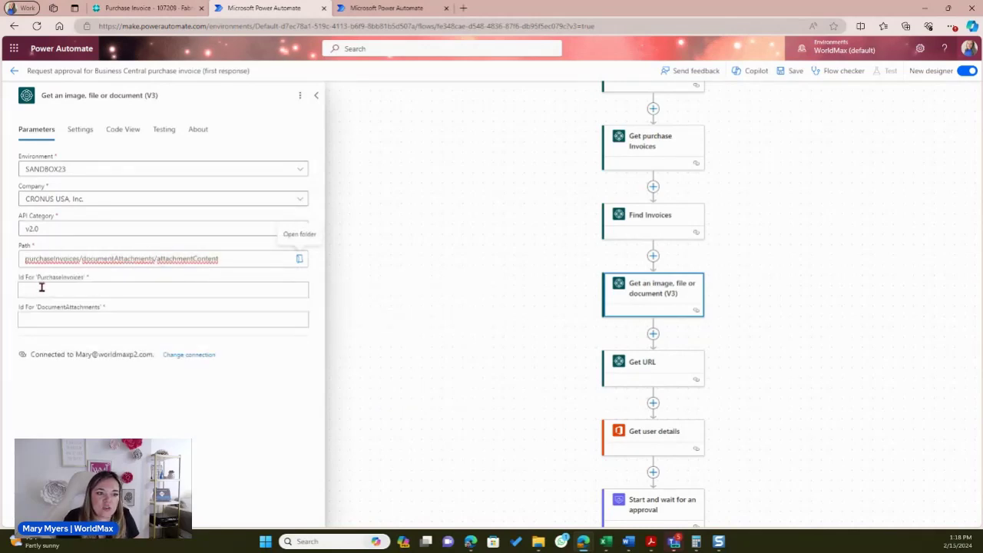
- Fill the purchase invoice ID with Id from Get purchase Invoices and the document attachment ID with Id from Find Invoices
{"action": "left_click", "coordinate": [43, 291]}
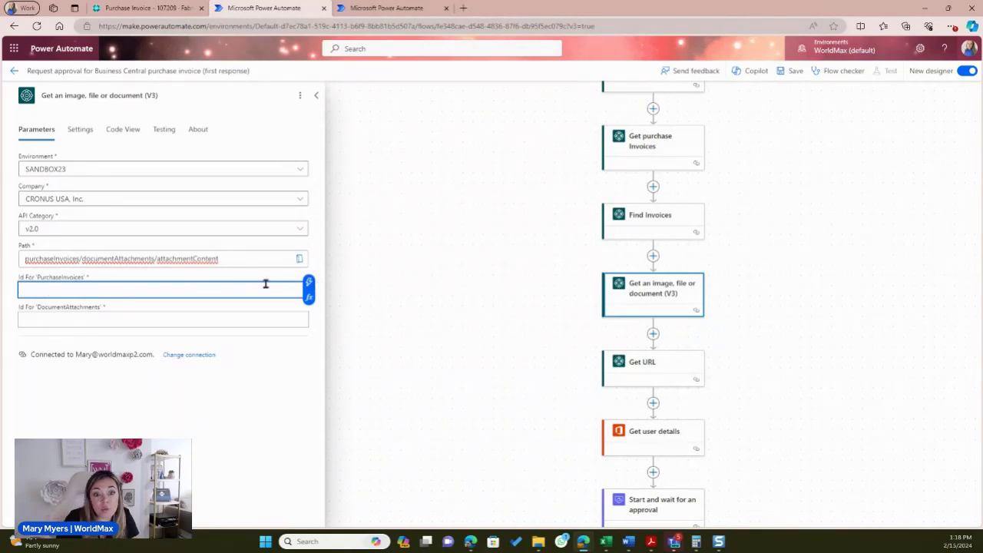
{"action": "left_click", "coordinate": [308, 281]}
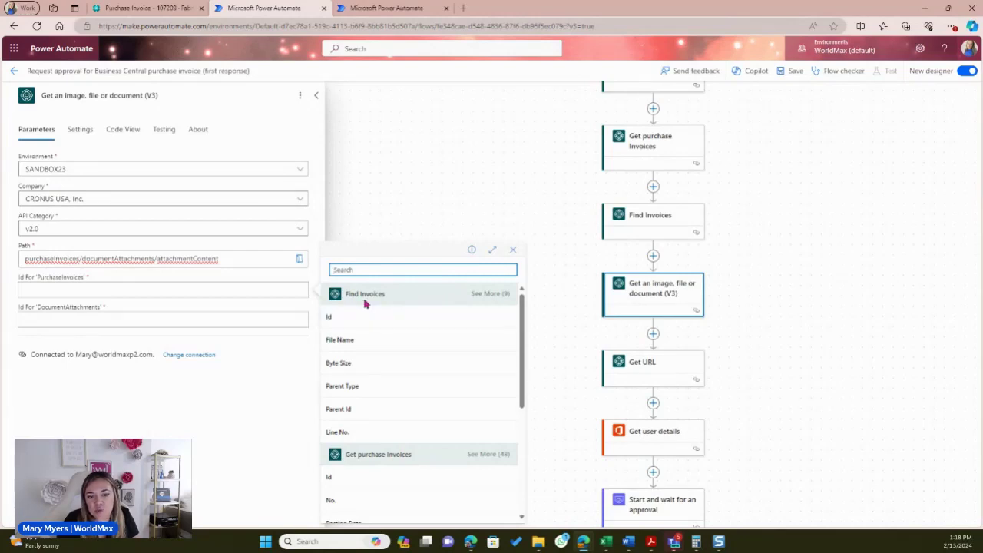
{"action": "left_click", "coordinate": [351, 480]}
{"action": "left_click", "coordinate": [212, 324]}
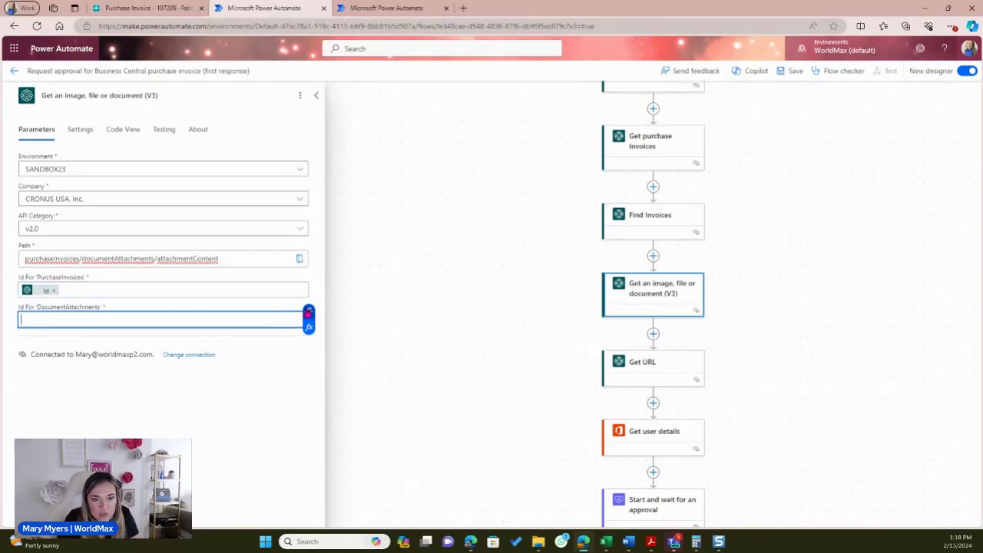
{"action": "left_click", "coordinate": [308, 313]}
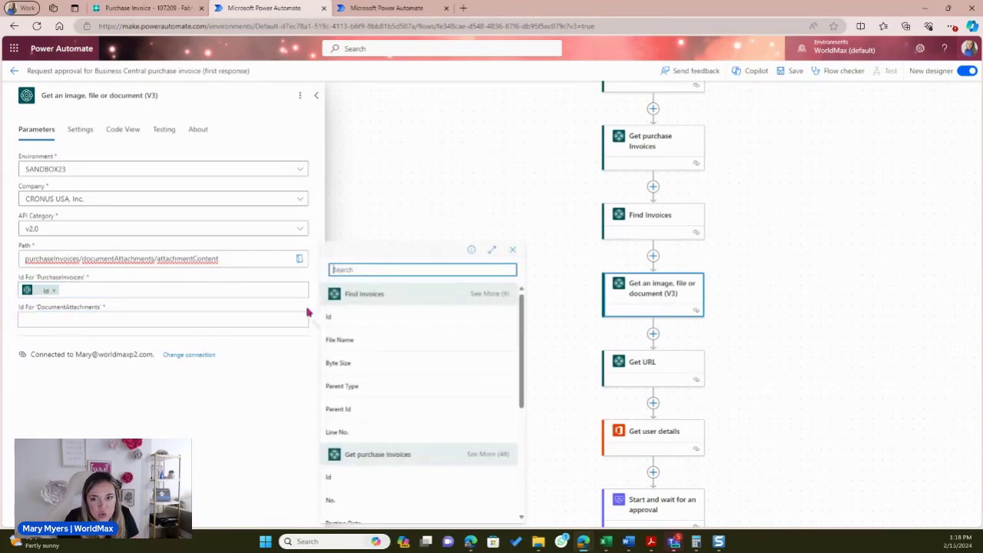
{"action": "left_click", "coordinate": [365, 322]}
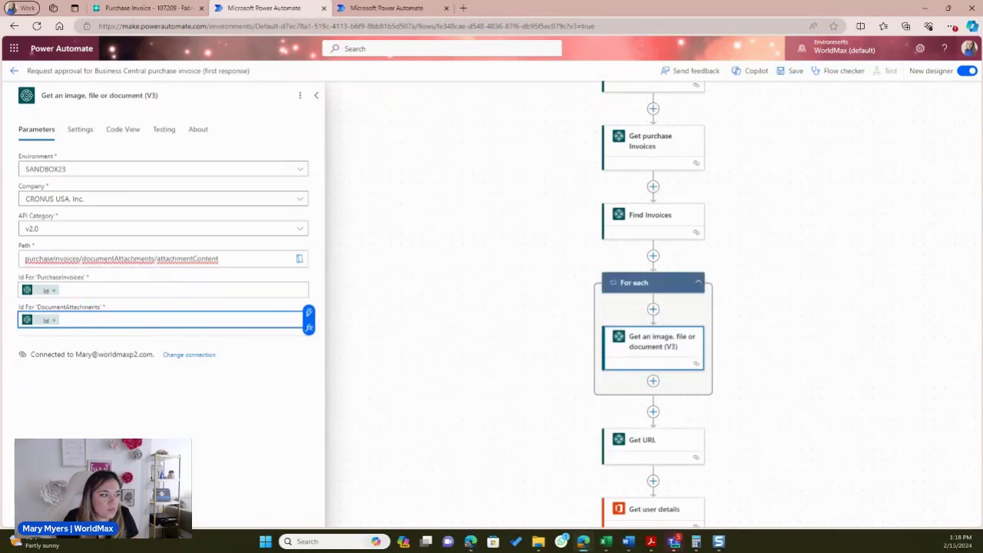
- Move Get URL, Get user details and Start and wait for an approval into the For each loop, in that order after the document action
{"action": "scroll", "coordinate": [702, 410], "scroll_direction": "down", "scroll_amount": 3}
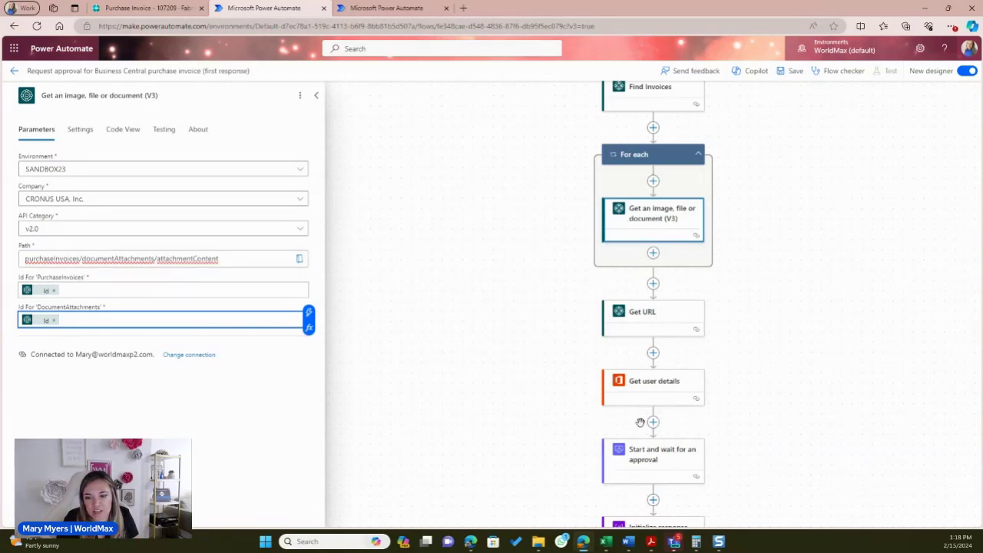
{"action": "left_click", "coordinate": [646, 458]}
{"action": "left_click_drag", "start_coordinate": [646, 458], "coordinate": [654, 252]}
{"action": "left_click_drag", "start_coordinate": [653, 317], "coordinate": [662, 258]}
{"action": "left_click_drag", "start_coordinate": [665, 393], "coordinate": [665, 329]}
{"action": "left_click_drag", "start_coordinate": [657, 459], "coordinate": [663, 393]}
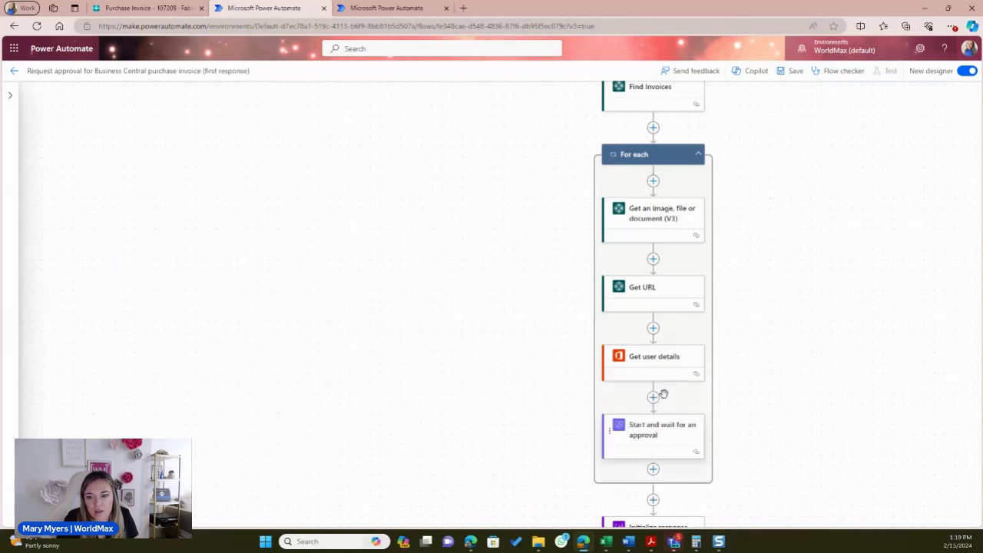
- In Start and wait for an approval, set the first attachment's content to Body from Get an image, file or document (V3)
{"action": "left_click", "coordinate": [660, 408]}
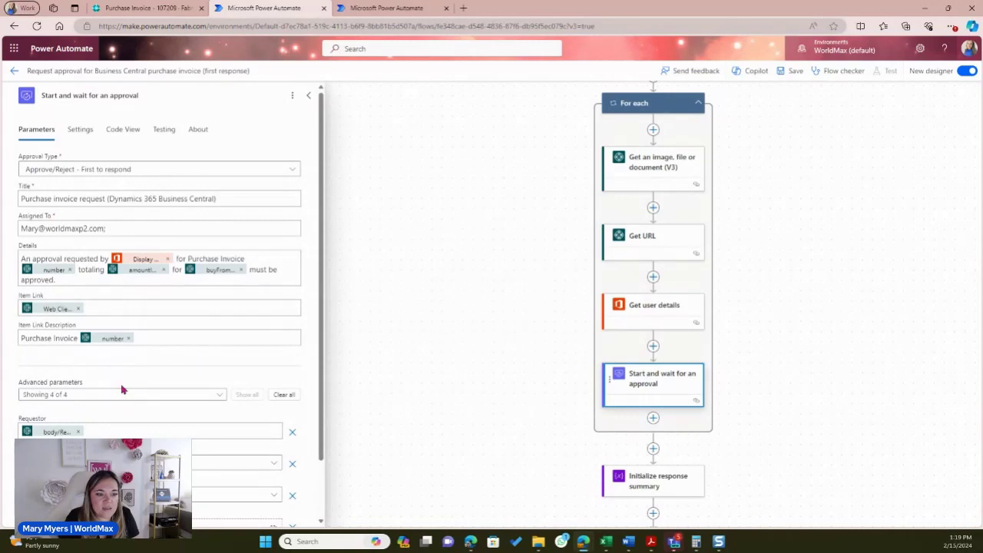
{"action": "scroll", "coordinate": [111, 376], "scroll_direction": "down", "scroll_amount": 1}
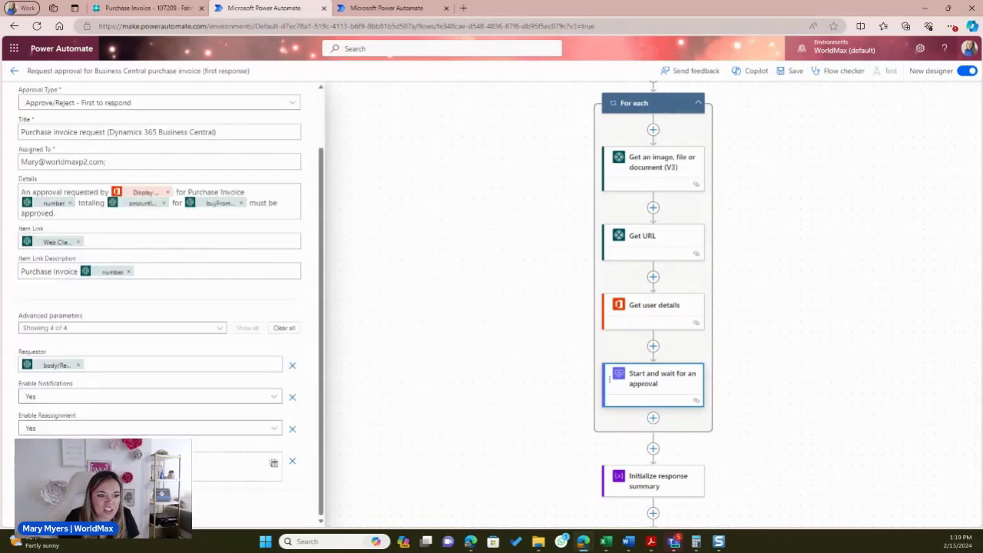
{"action": "scroll", "coordinate": [153, 307], "scroll_direction": "down", "scroll_amount": 1}
{"action": "left_click", "coordinate": [71, 409]}
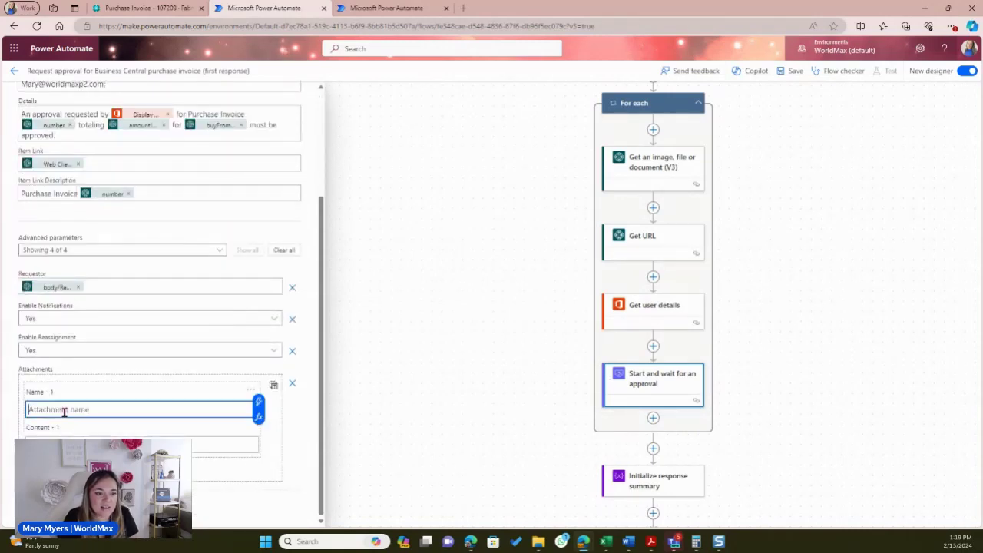
{"action": "left_click", "coordinate": [258, 401]}
{"action": "scroll", "coordinate": [349, 448], "scroll_direction": "down", "scroll_amount": 1}
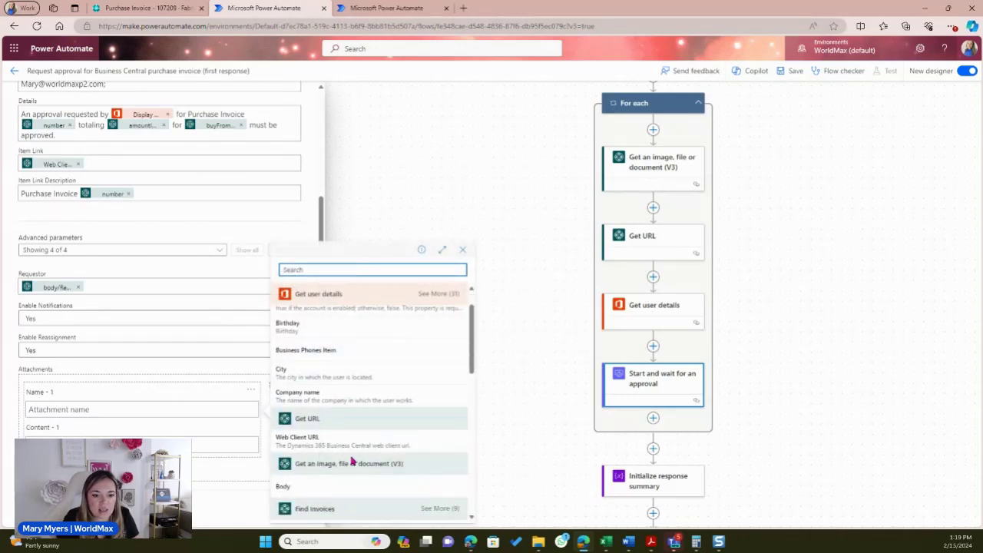
{"action": "left_click", "coordinate": [58, 413]}
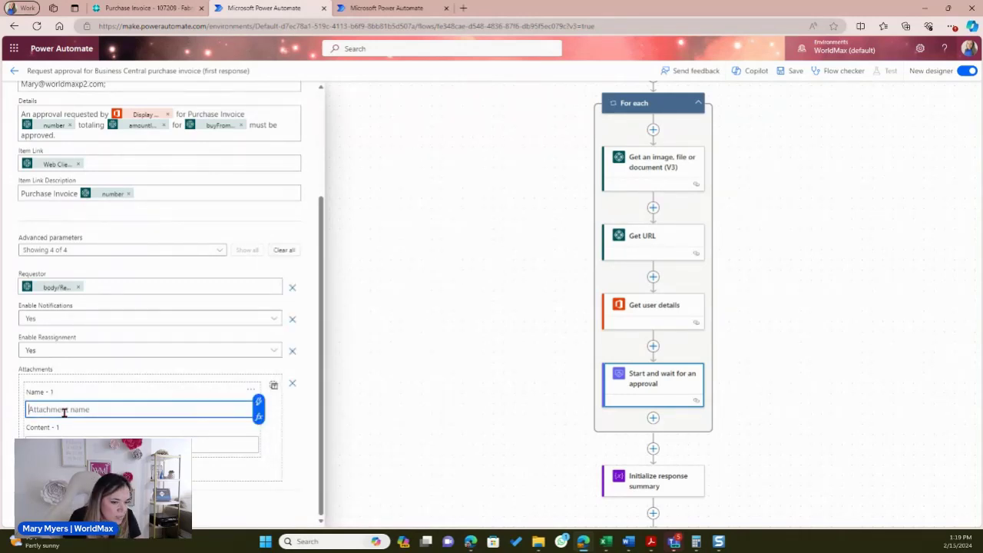
{"action": "left_click", "coordinate": [223, 445]}
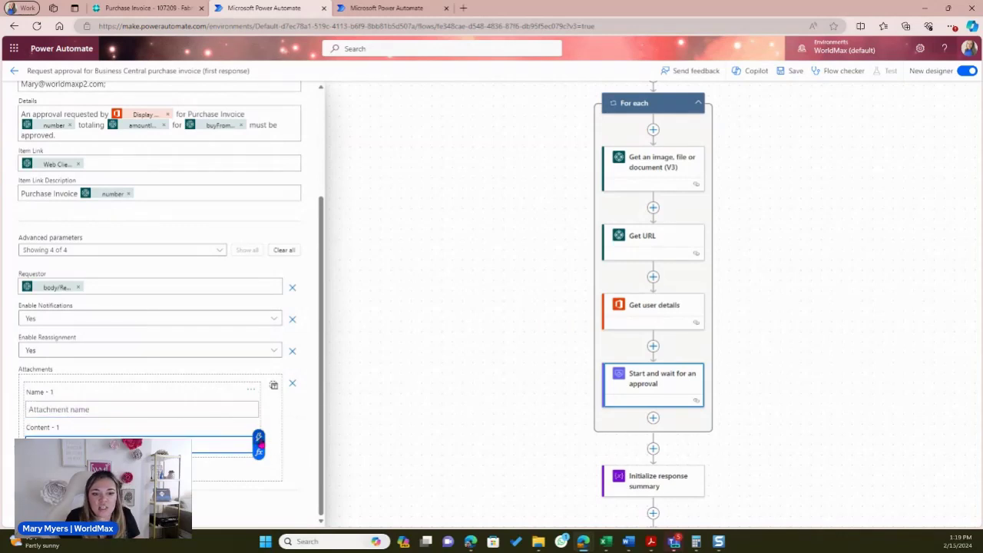
{"action": "left_click", "coordinate": [258, 436]}
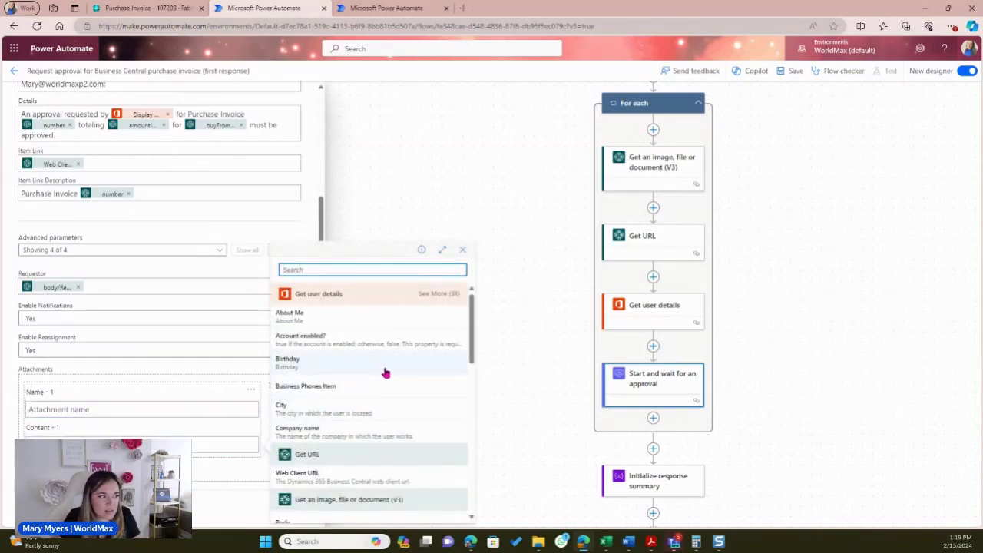
{"action": "scroll", "coordinate": [392, 415], "scroll_direction": "down", "scroll_amount": 1}
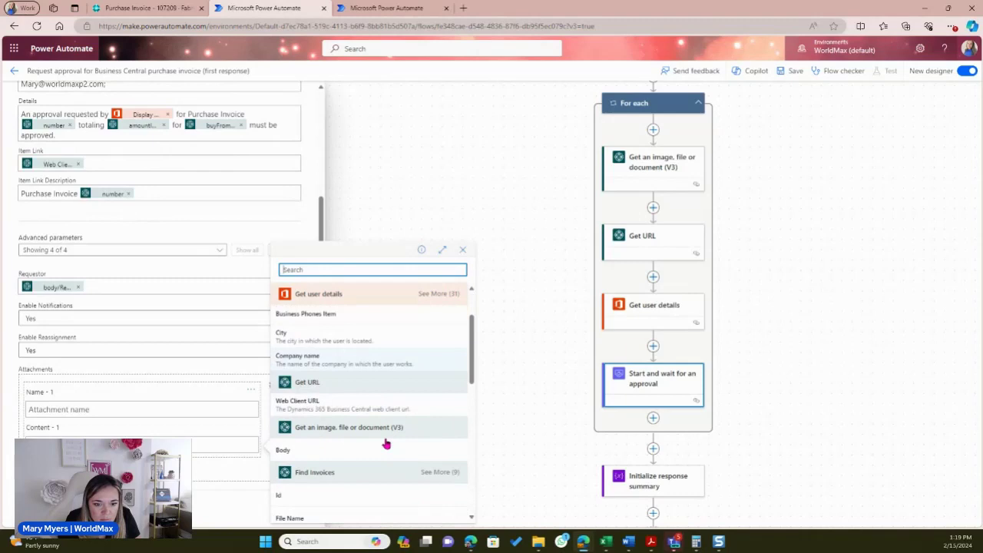
{"action": "left_click", "coordinate": [322, 459]}
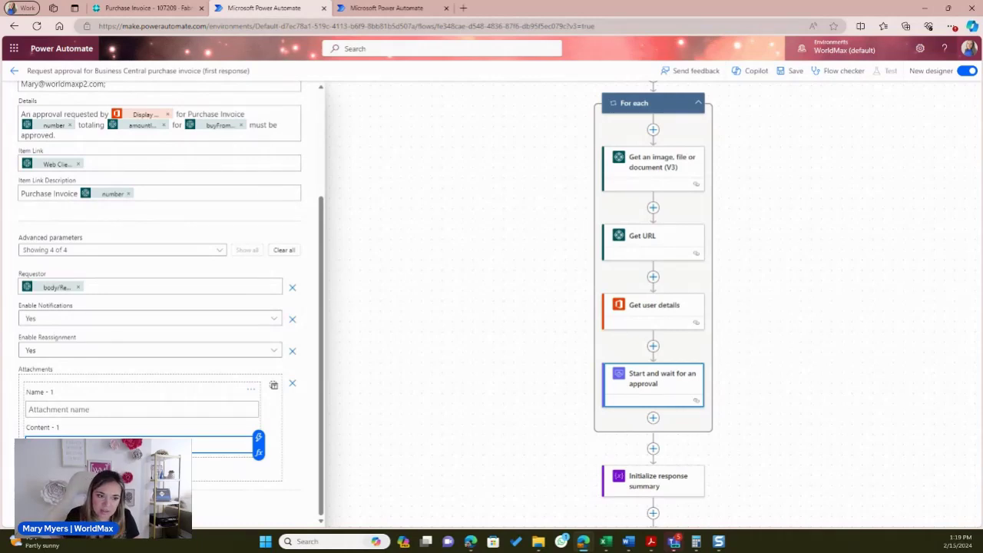
{"action": "scroll", "coordinate": [520, 384], "scroll_direction": "up", "scroll_amount": 3}
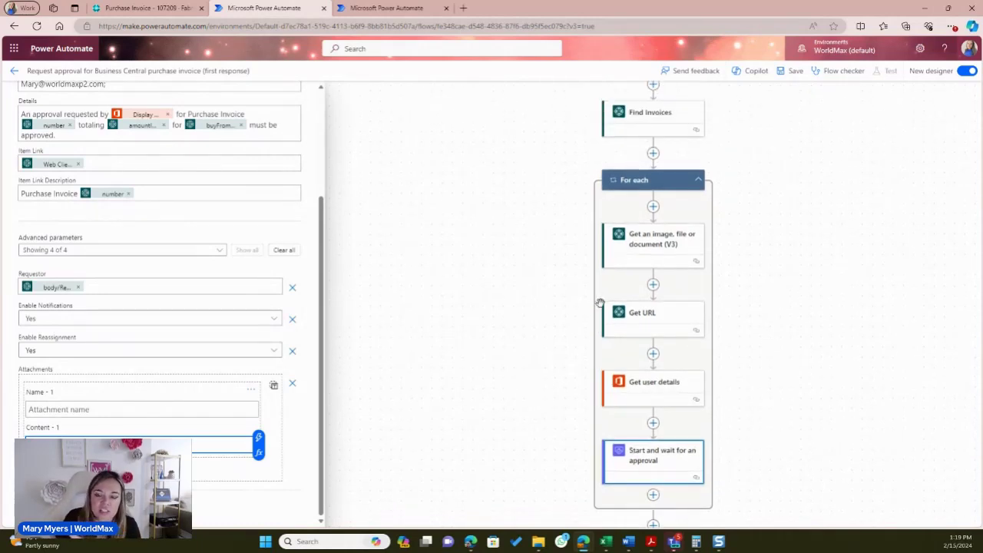
{"action": "scroll", "coordinate": [625, 321], "scroll_direction": "down", "scroll_amount": 4}
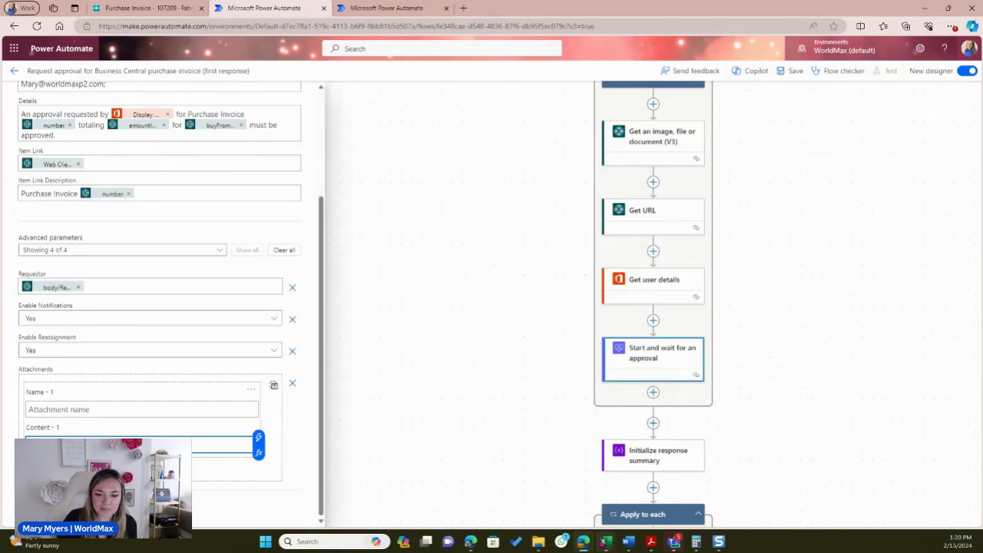
{"action": "mouse_move", "coordinate": [605, 543]}
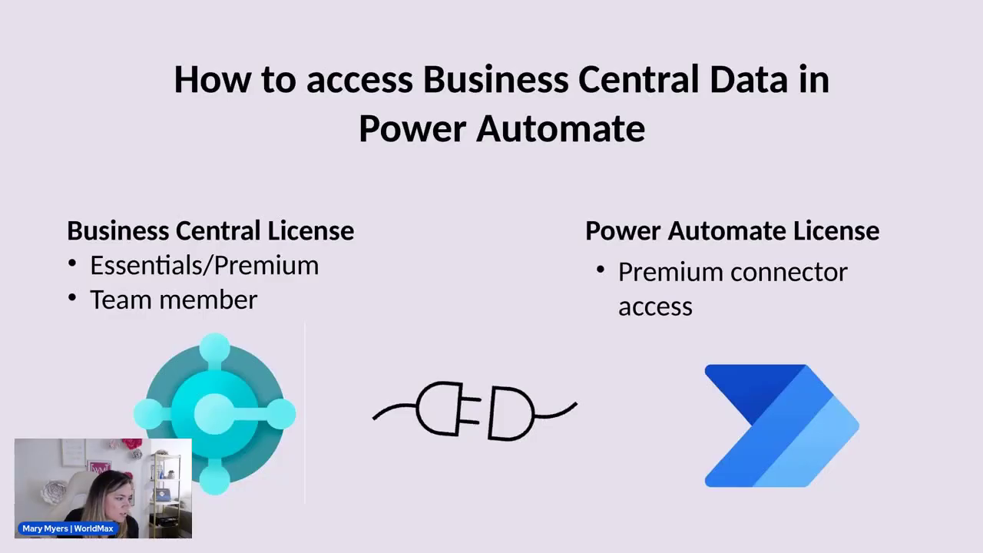
{"action": "key", "text": "Right"}
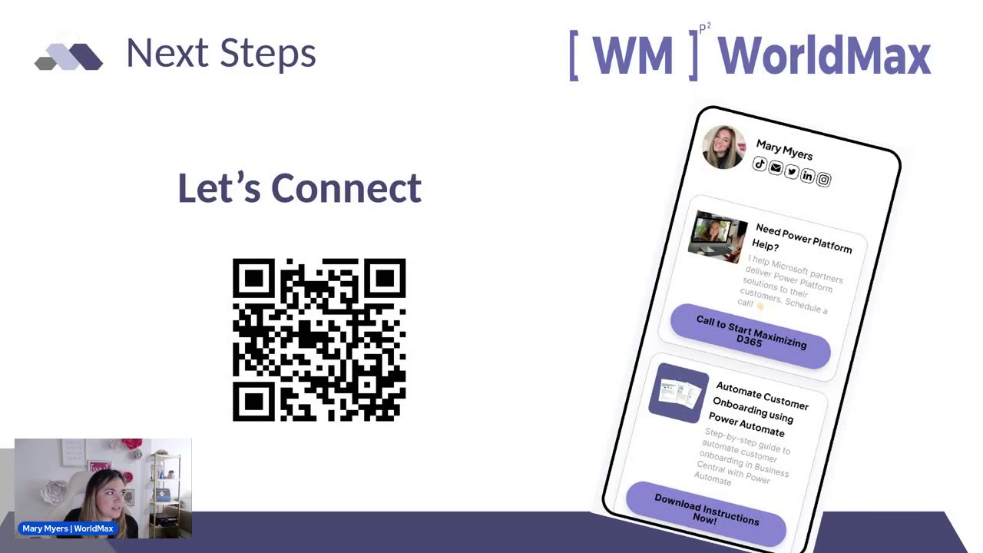